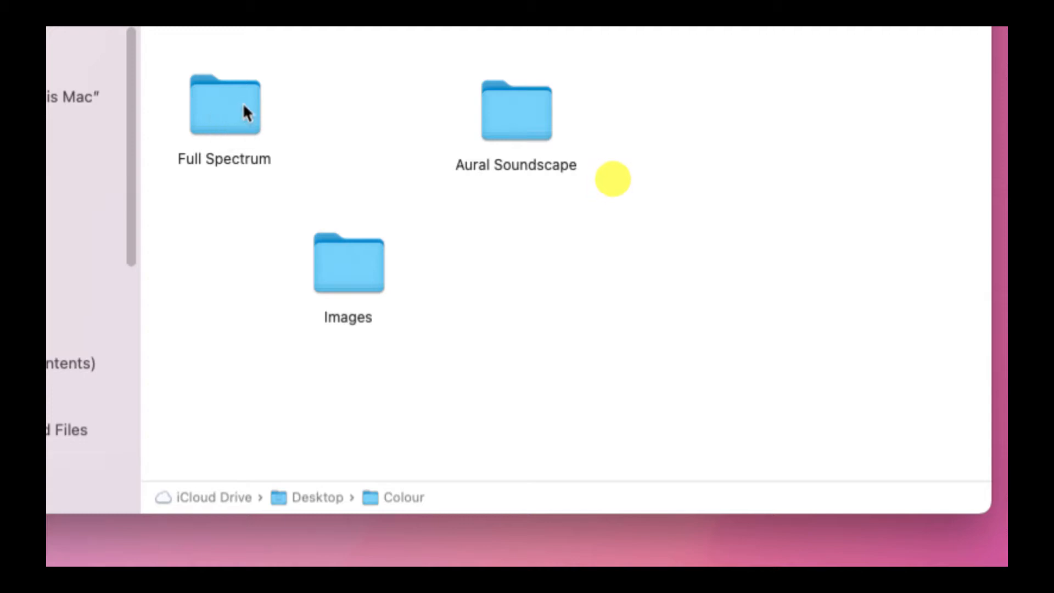
# Step: Check the files in the Aural Soundscape folder, return to the Colour folder and open the Full Spectrum folder
pyautogui.doubleClick(513, 114)
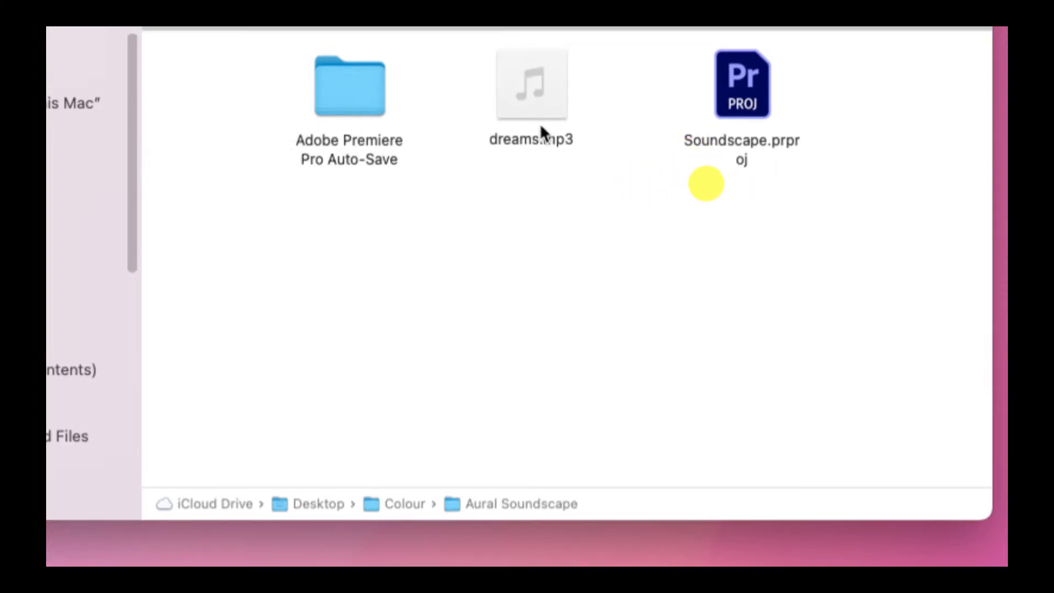
pyautogui.moveTo(558, 108)
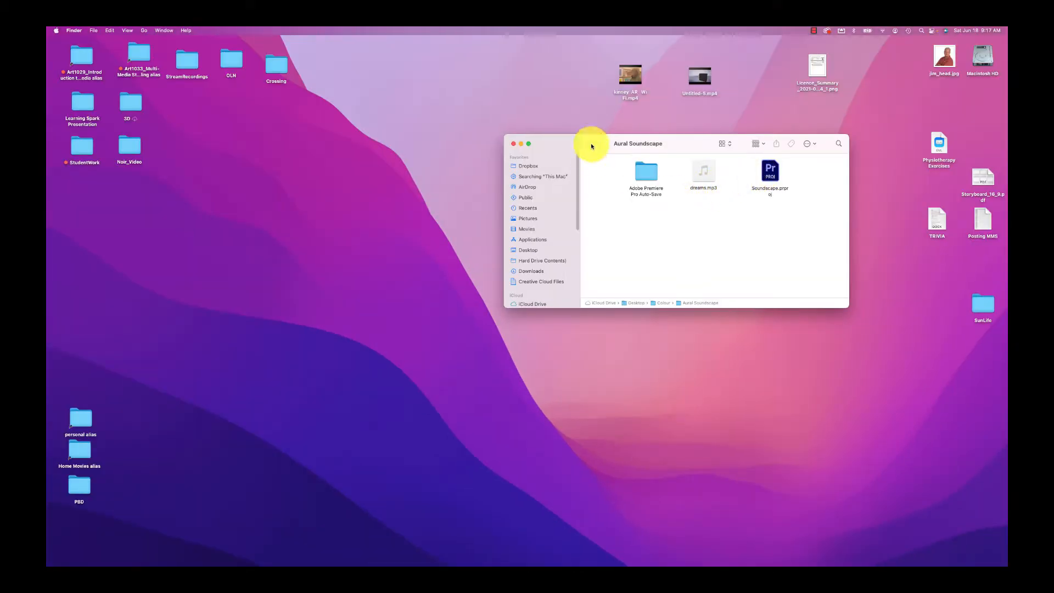
pyautogui.click(591, 143)
pyautogui.doubleClick(607, 180)
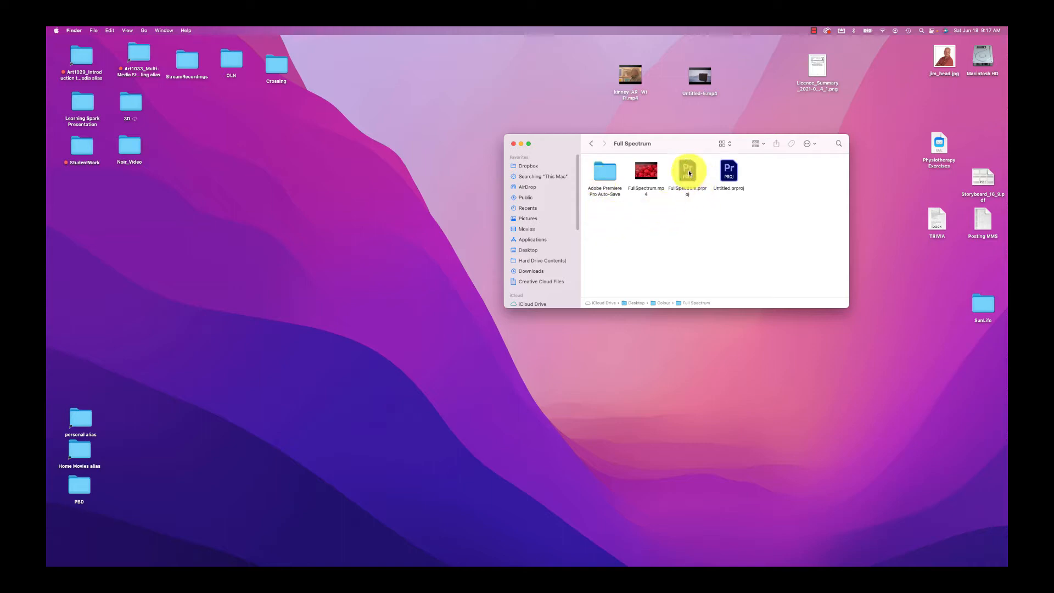
# Step: Delete Untitled.prproj from the Full Spectrum folder and open the FullSpectrum.prproj project in Premiere Pro
pyautogui.click(733, 174)
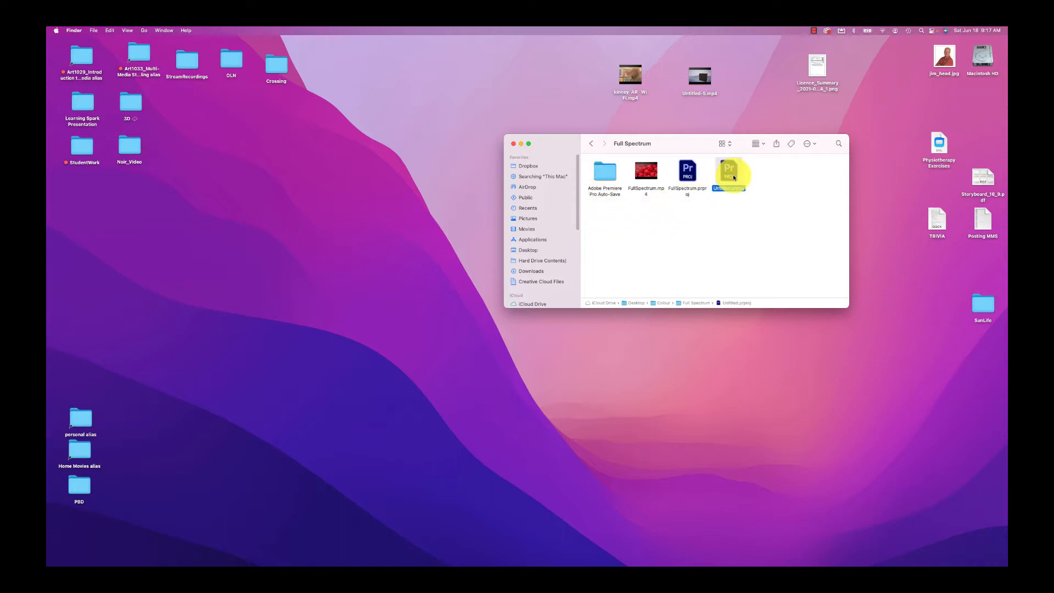
pyautogui.press('super+BackSpace')
pyautogui.click(695, 177)
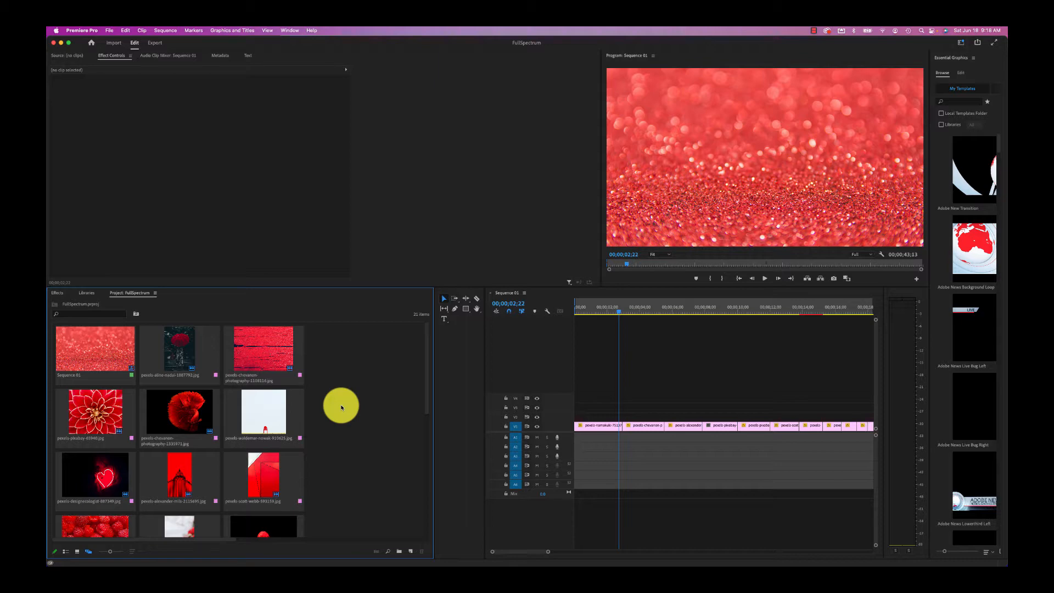
# Step: Examine the project's items, including Sequence 01, the red still images and the Gold Title Card
pyautogui.scroll(-8, 341, 407)
pyautogui.scroll(8, 341, 407)
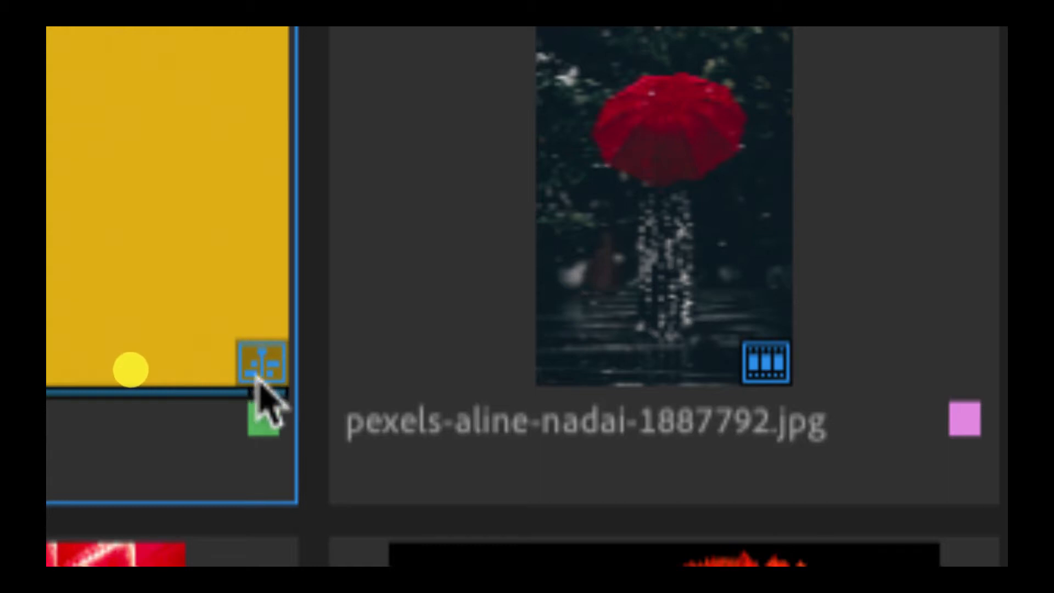
pyautogui.click(647, 353)
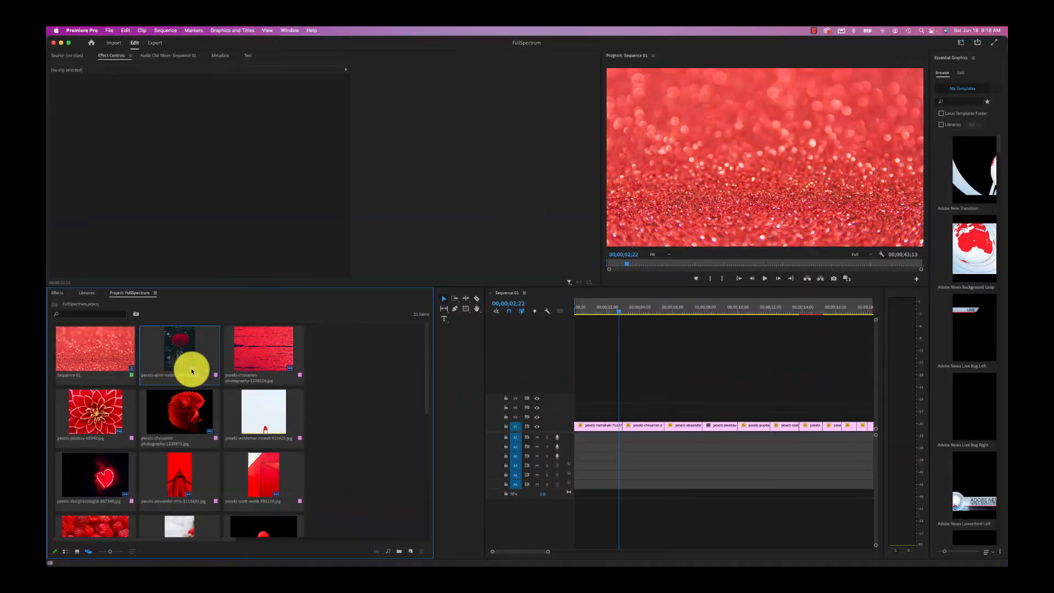
pyautogui.scroll(-5, 146, 446)
pyautogui.click(102, 515)
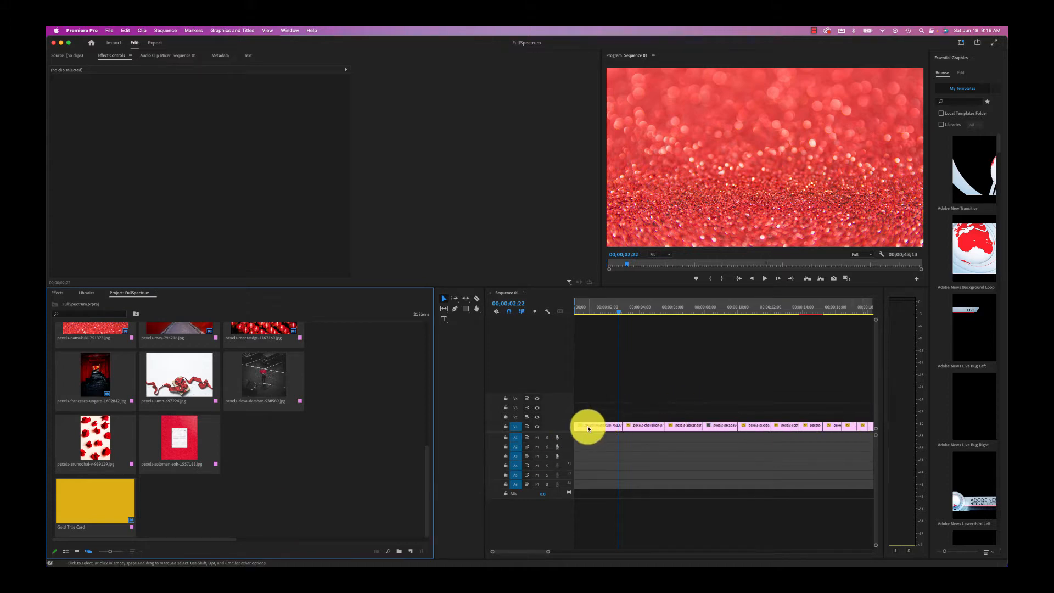
pyautogui.scroll(10, 94, 419)
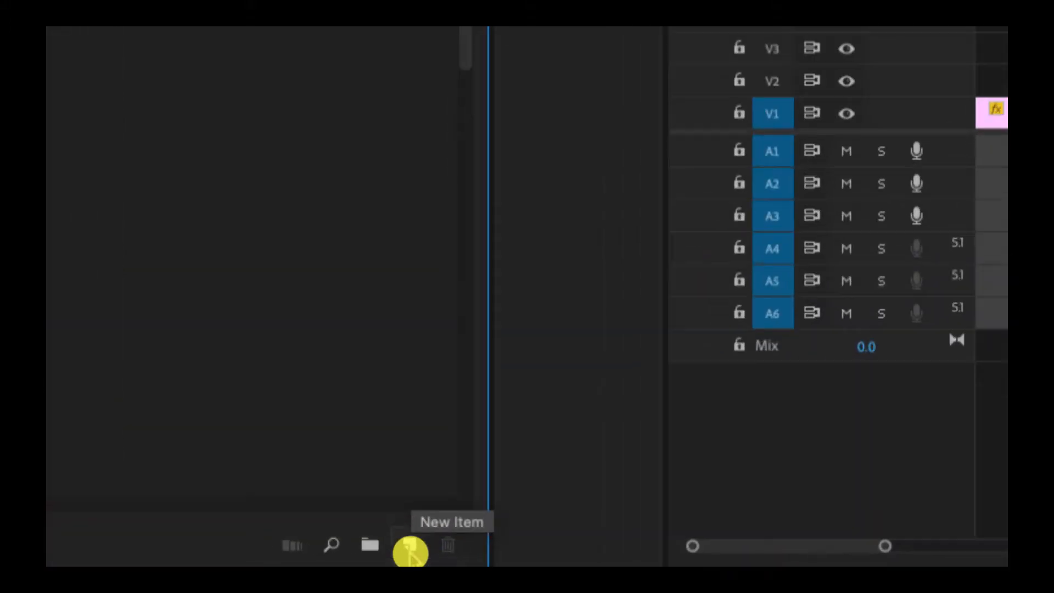
# Step: Create a new sequence named FullSpectrumEdit with the AVCHD 720p30 preset and locate it among the project items
pyautogui.click(410, 546)
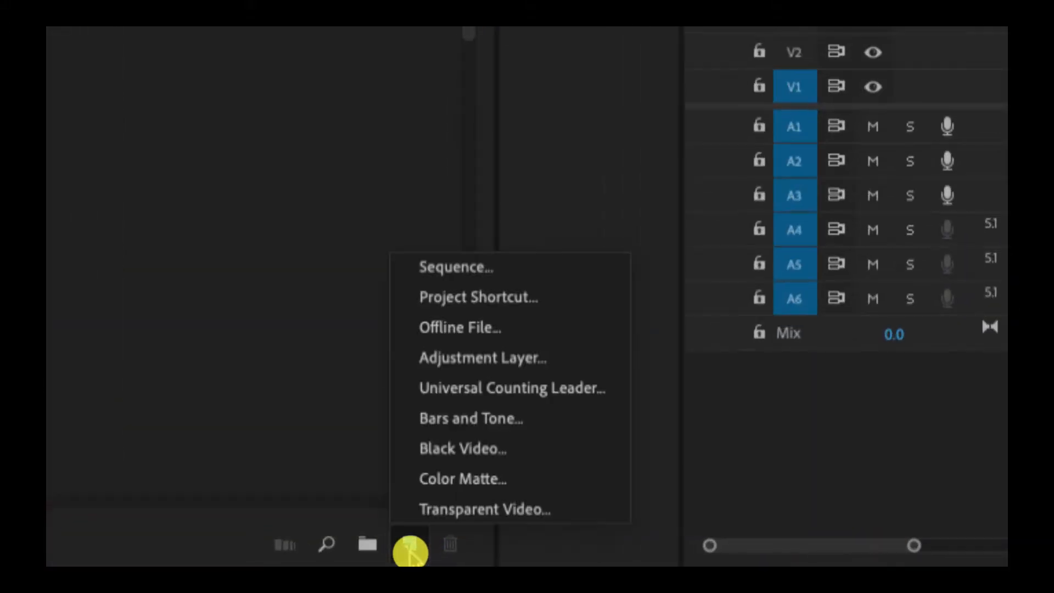
pyautogui.click(440, 272)
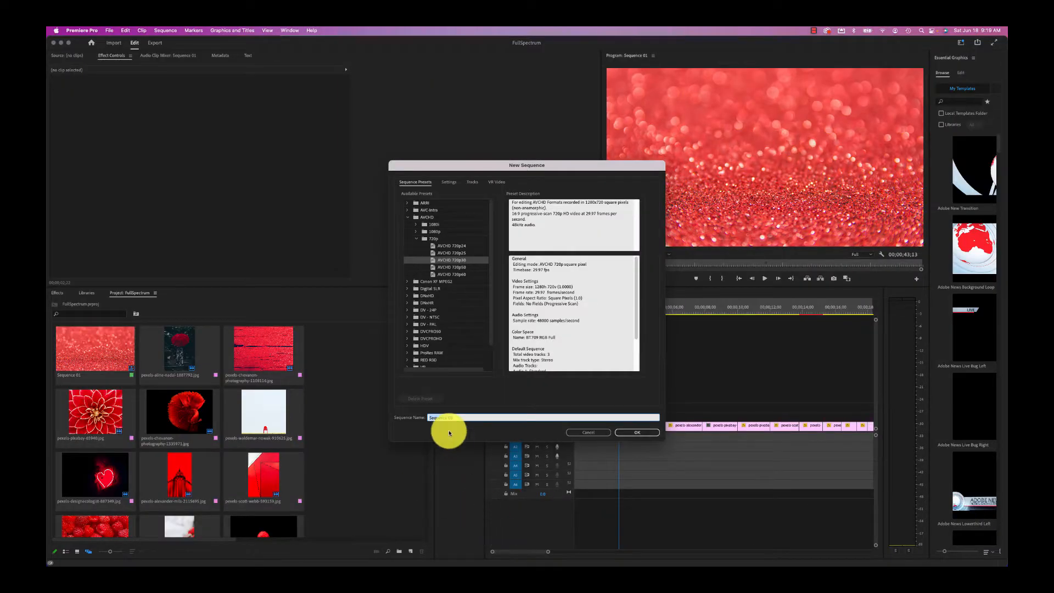
pyautogui.write('FullSpe')
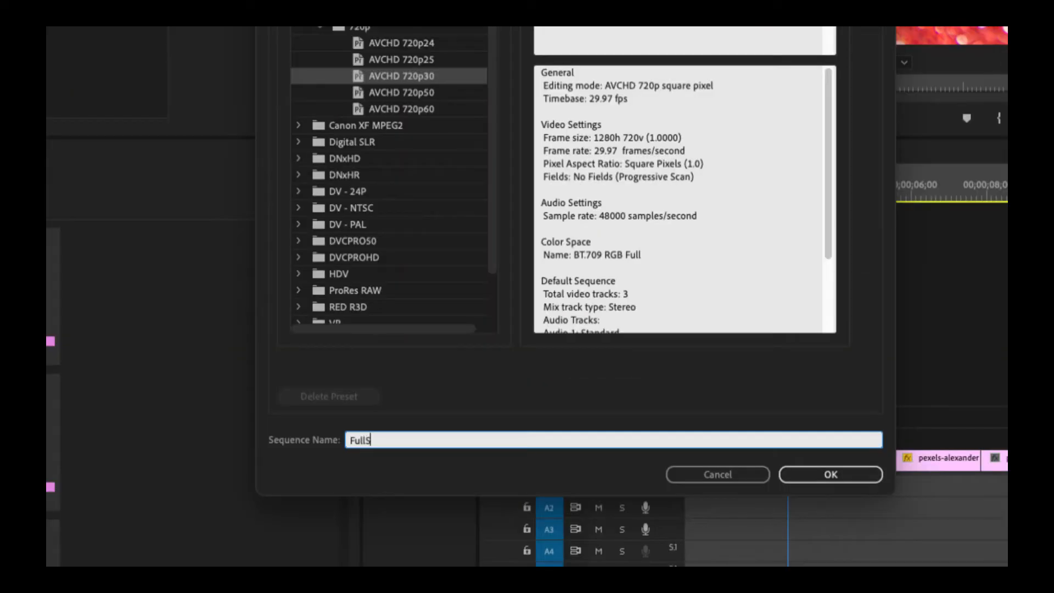
pyautogui.write('ctrumEdit')
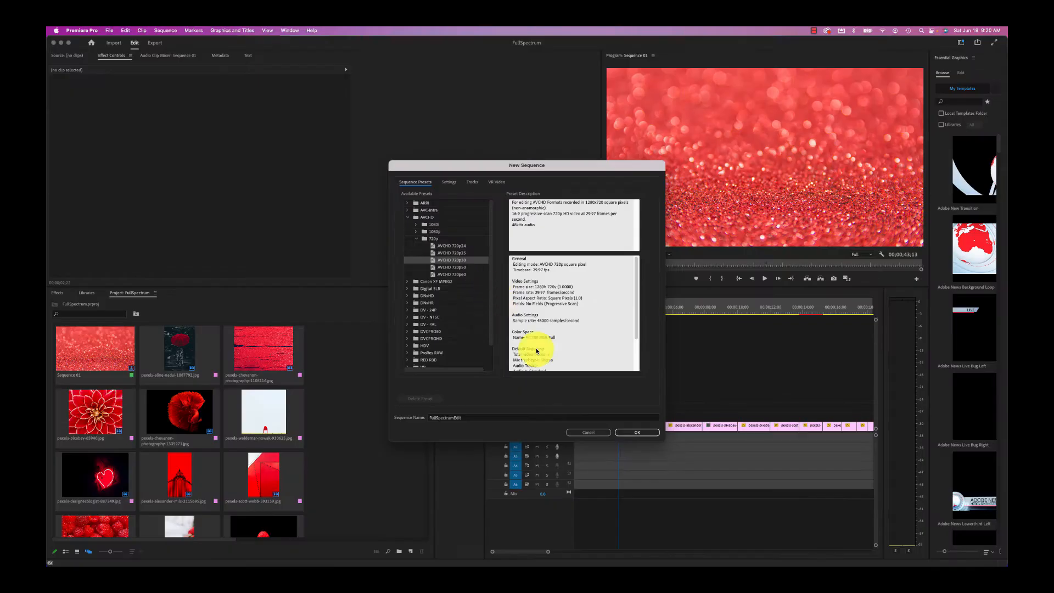
pyautogui.click(638, 433)
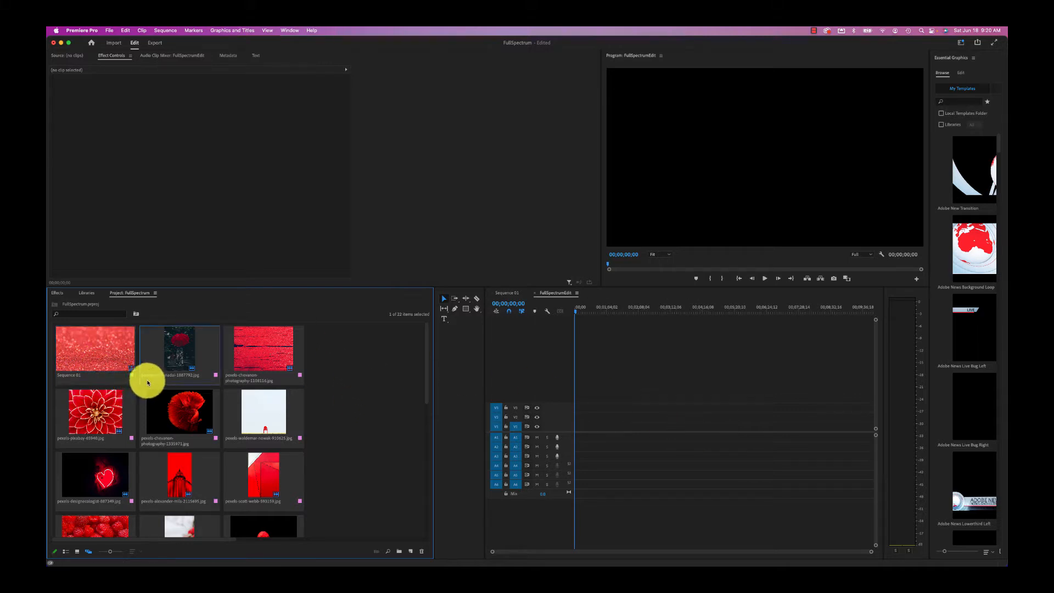
pyautogui.click(347, 405)
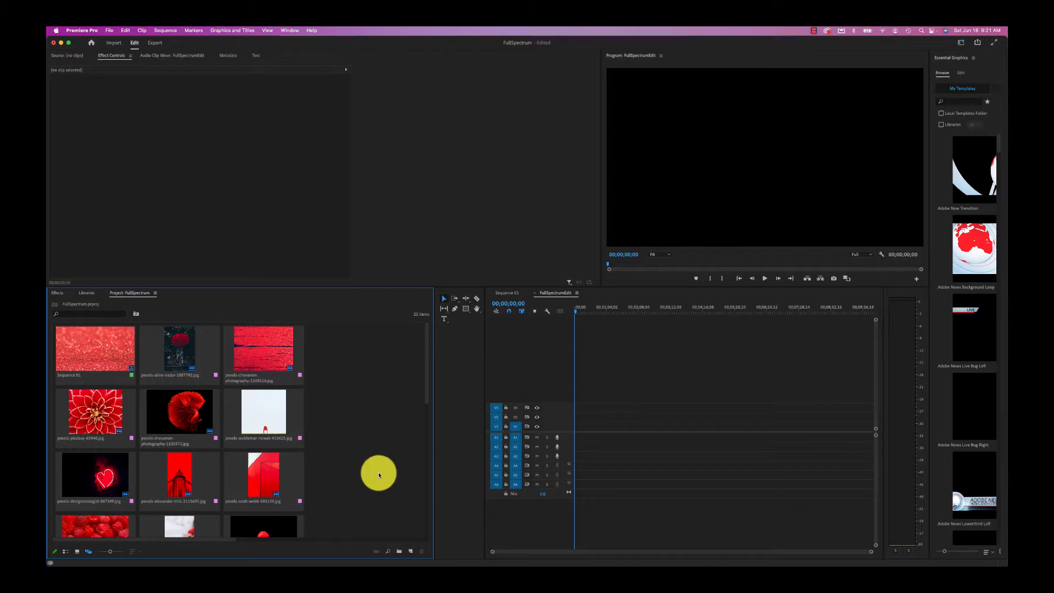
pyautogui.scroll(-5, 376, 459)
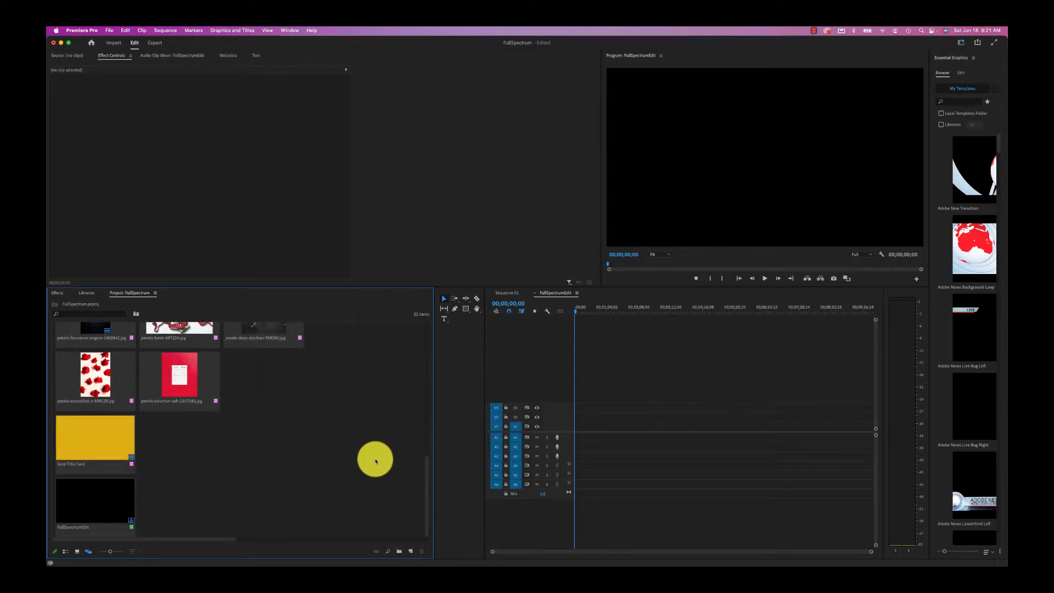
pyautogui.click(77, 508)
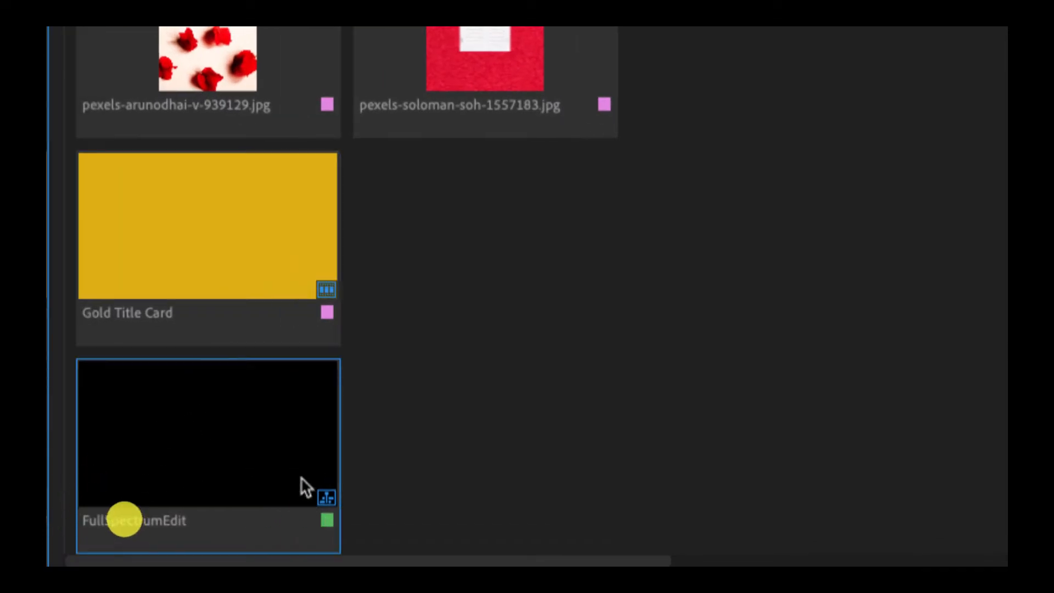
pyautogui.click(462, 417)
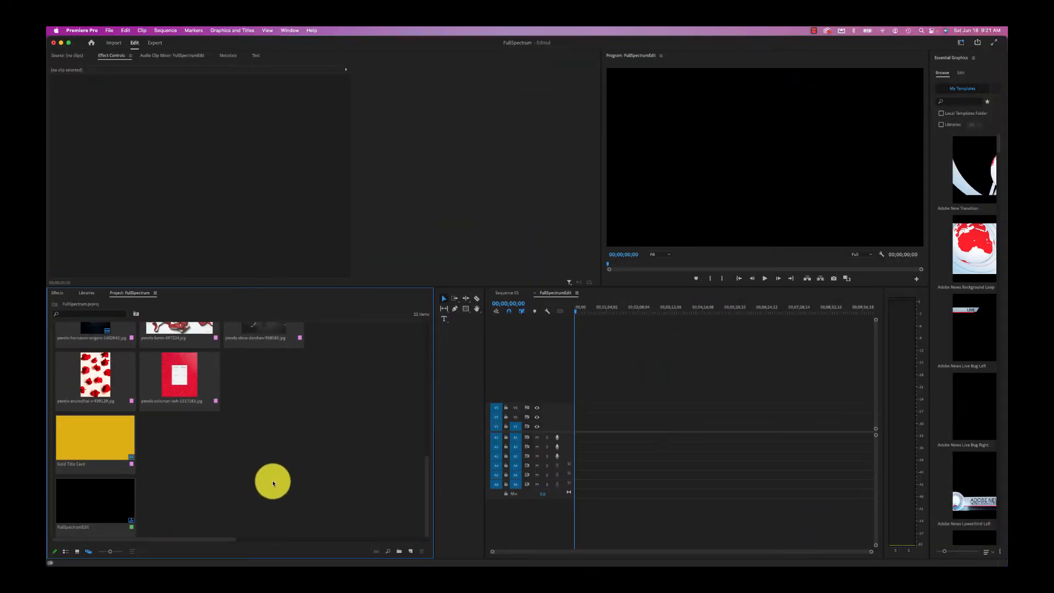
# Step: Import dreams.mp3 from the Aural Soundscape folder and place it at the start of audio track A1 in FullSpectrumEdit
pyautogui.doubleClick(275, 430)
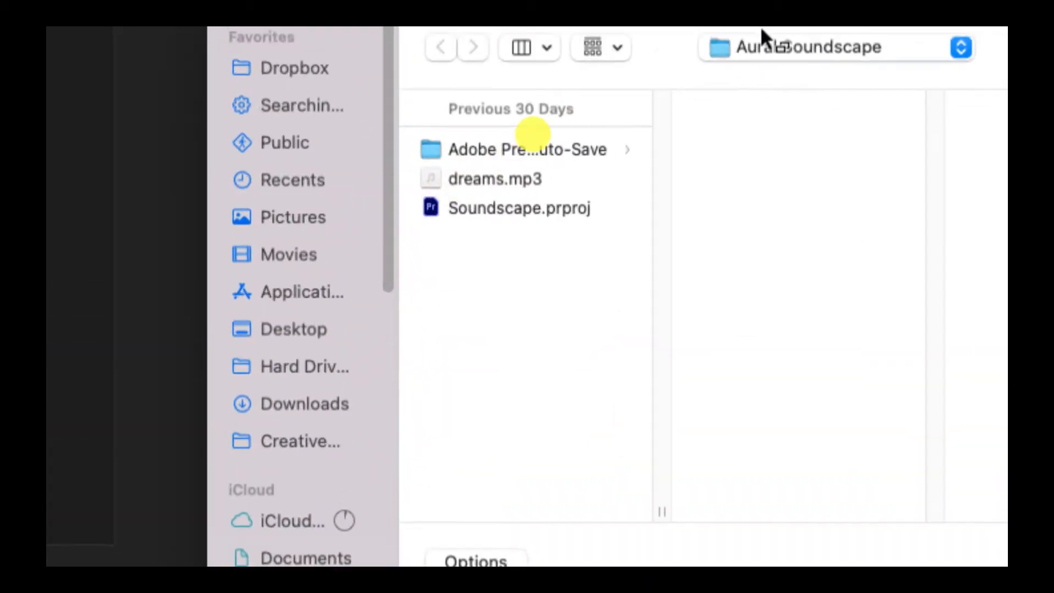
pyautogui.click(479, 179)
pyautogui.click(656, 282)
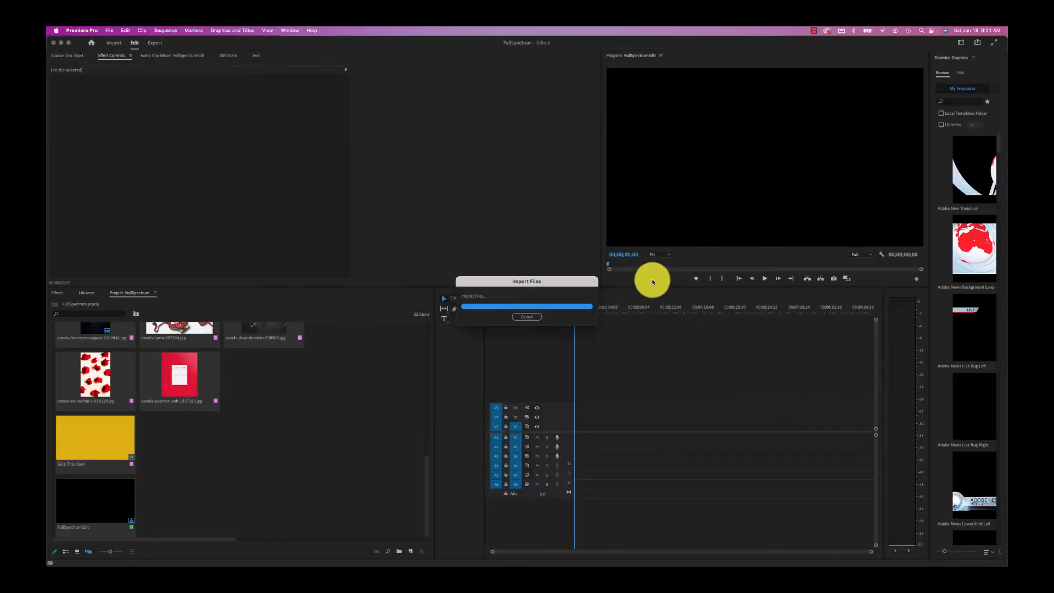
pyautogui.moveTo(179, 505)
pyautogui.mouseDown()
pyautogui.moveTo(607, 442)
pyautogui.moveTo(607, 454)
pyautogui.moveTo(577, 426)
pyautogui.moveTo(575, 437)
pyautogui.mouseUp()
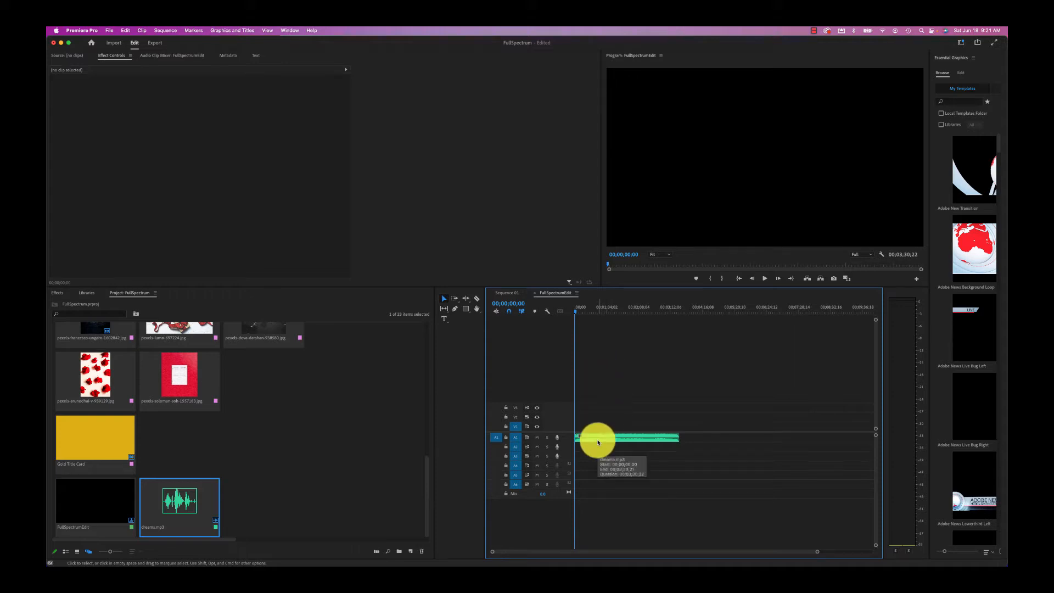
pyautogui.scroll(5, 110, 354)
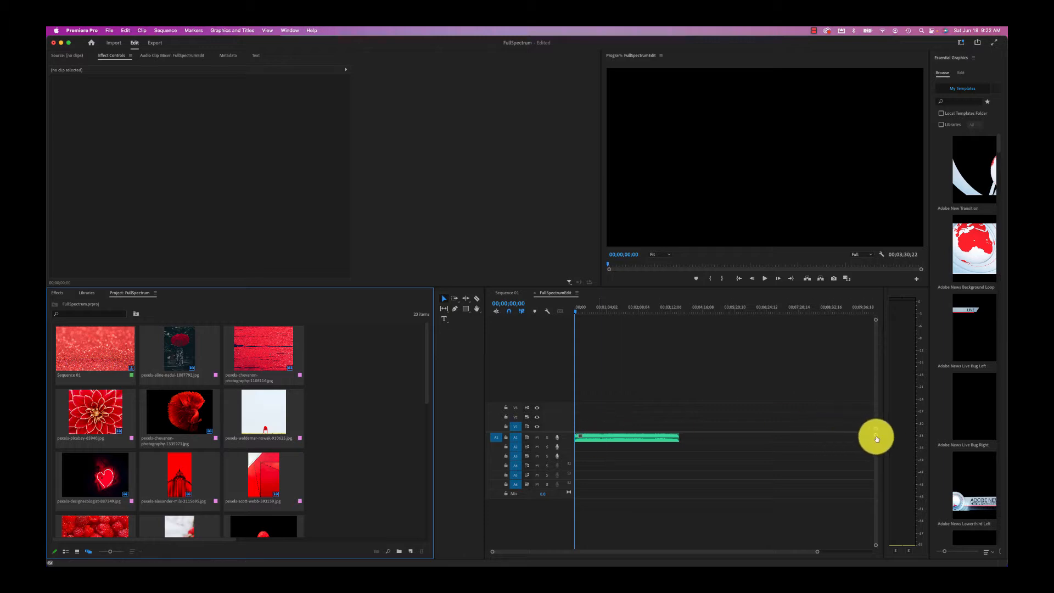
# Step: Enlarge the dreams.mp3 waveform on Audio 1 in height and time scale, and play about the first 14 seconds
pyautogui.moveTo(875, 435); pyautogui.dragTo(876, 442)
pyautogui.moveTo(489, 552); pyautogui.dragTo(581, 544)
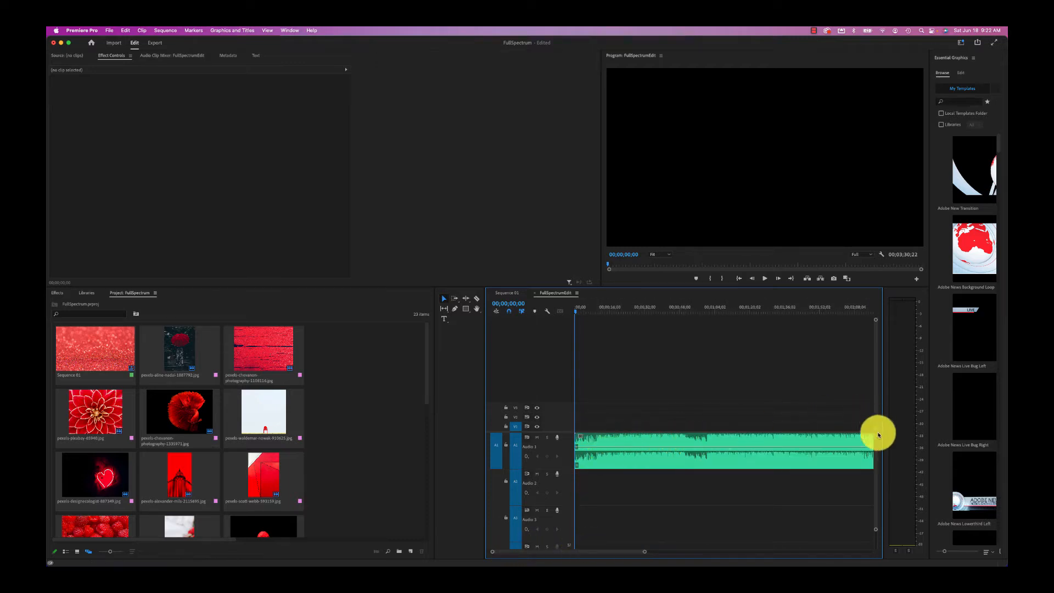
pyautogui.moveTo(877, 436); pyautogui.dragTo(877, 459)
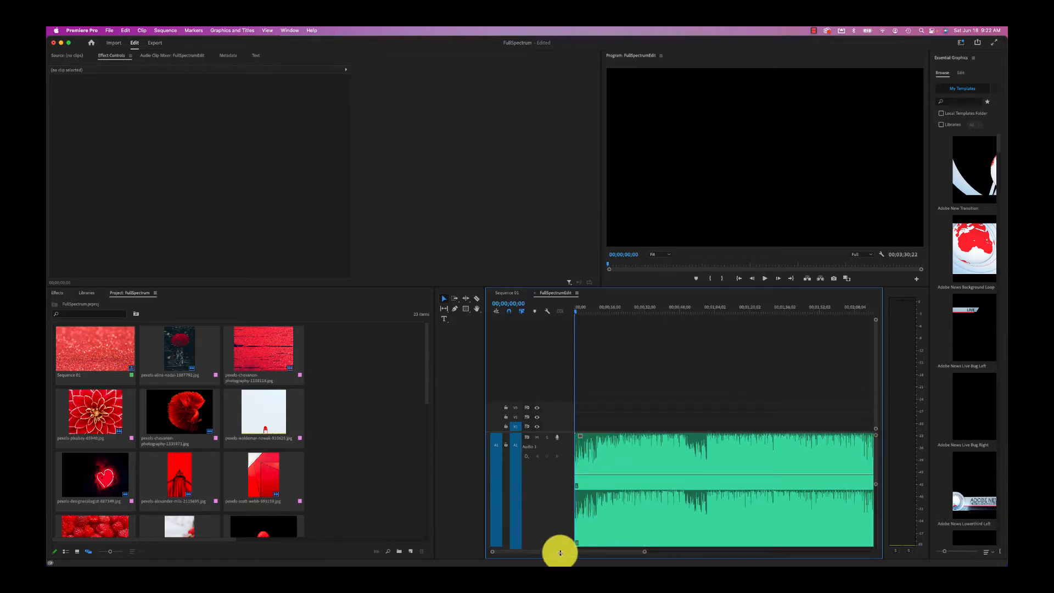
pyautogui.press('space')
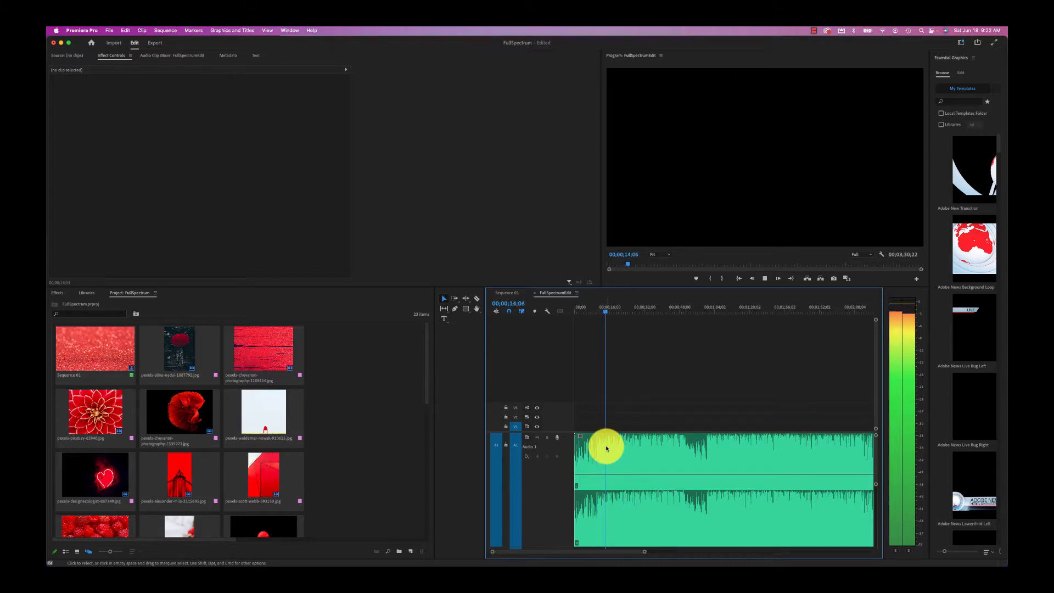
pyautogui.press('space')
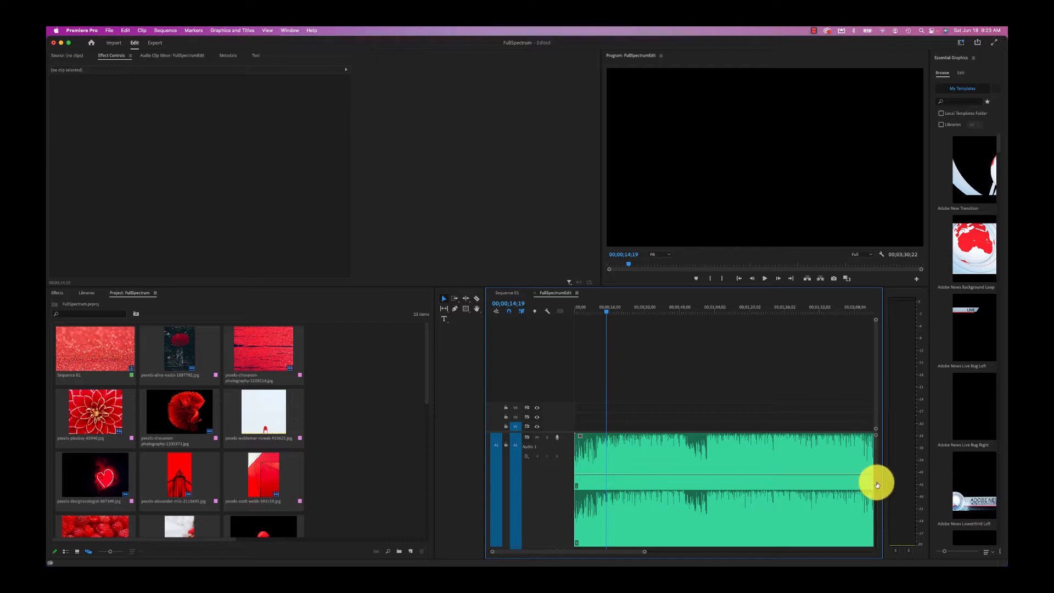
# Step: Magnify the first second of the music's waveform and play it in short passages to find the opening beat
pyautogui.moveTo(876, 483); pyautogui.dragTo(876, 442)
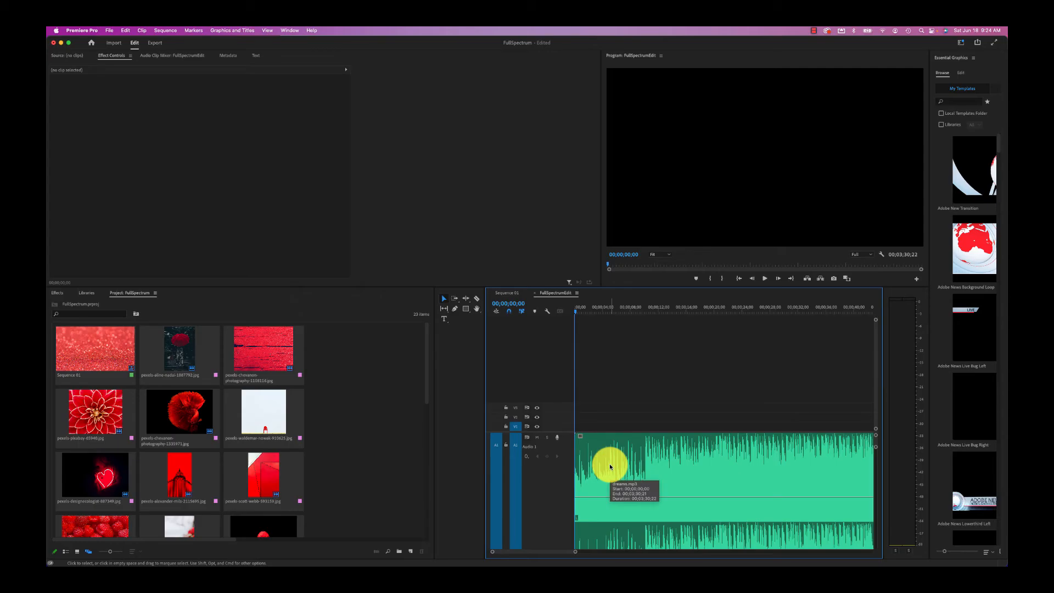
pyautogui.moveTo(575, 551); pyautogui.dragTo(542, 552)
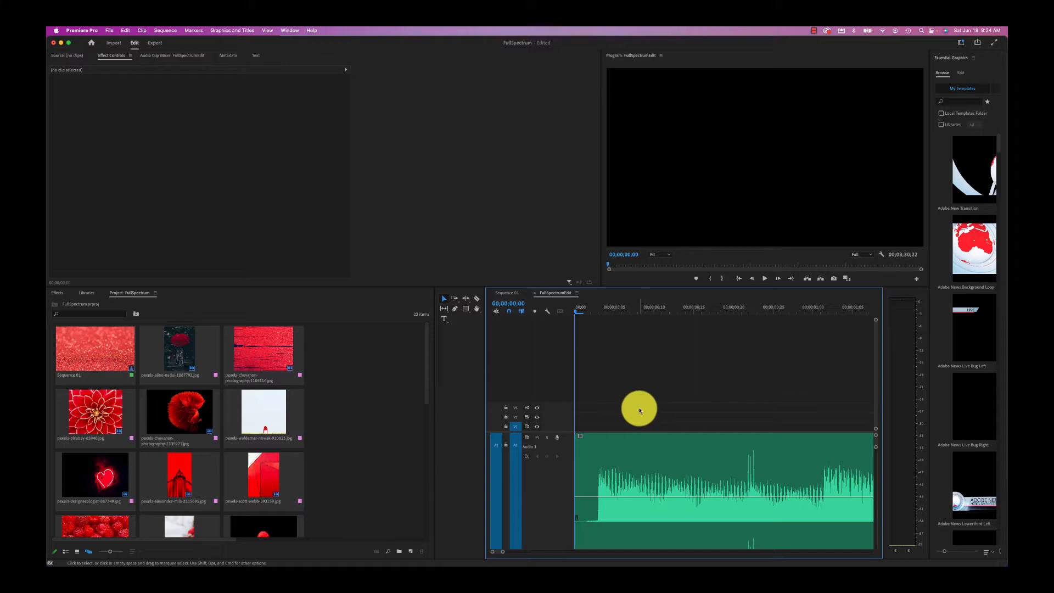
pyautogui.press('space')
pyautogui.press('space')
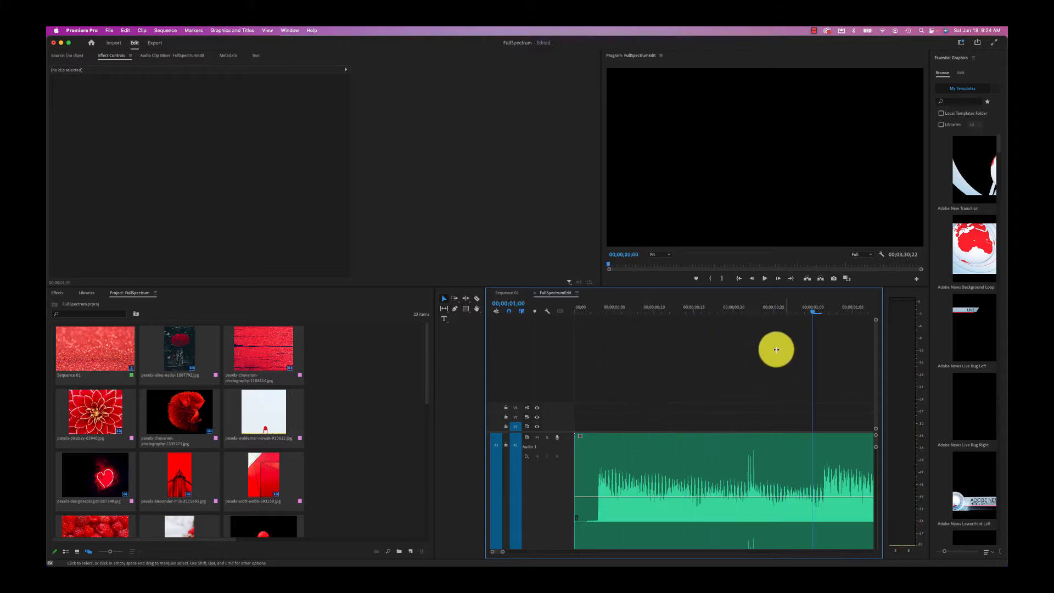
pyautogui.moveTo(812, 309); pyautogui.dragTo(724, 330)
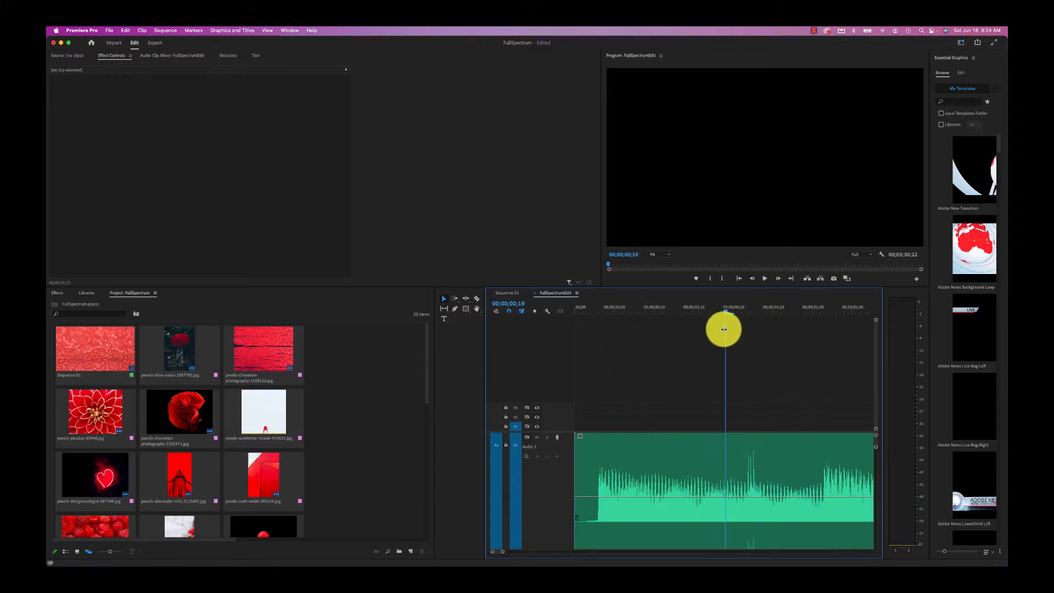
pyautogui.press('space')
pyautogui.press('space')
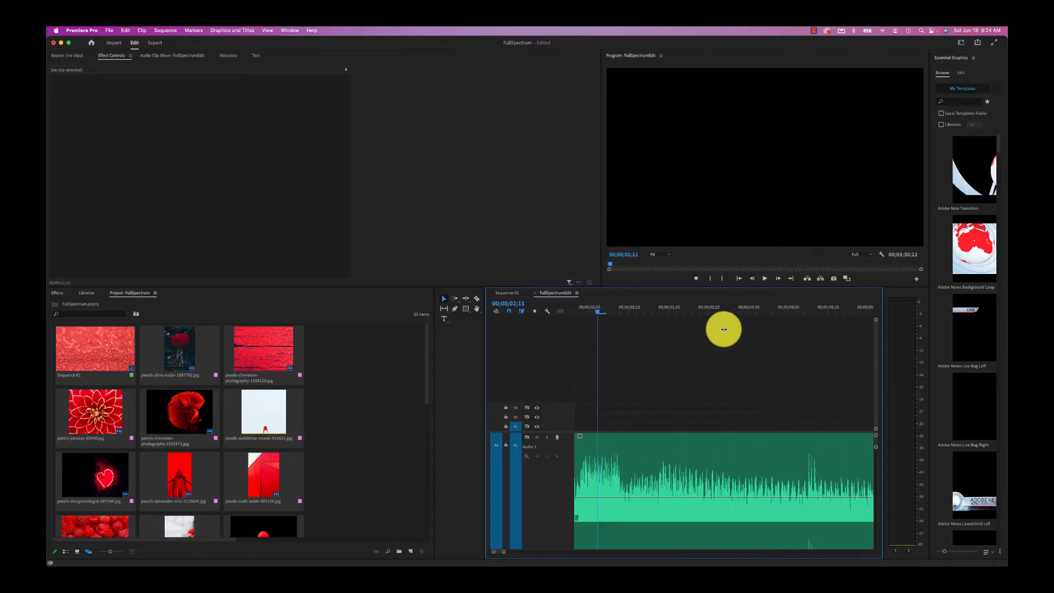
# Step: Place the playhead just before the first beat's peak at 00;00;00;21 and add a marker there
pyautogui.hscroll(-5, 685, 405)
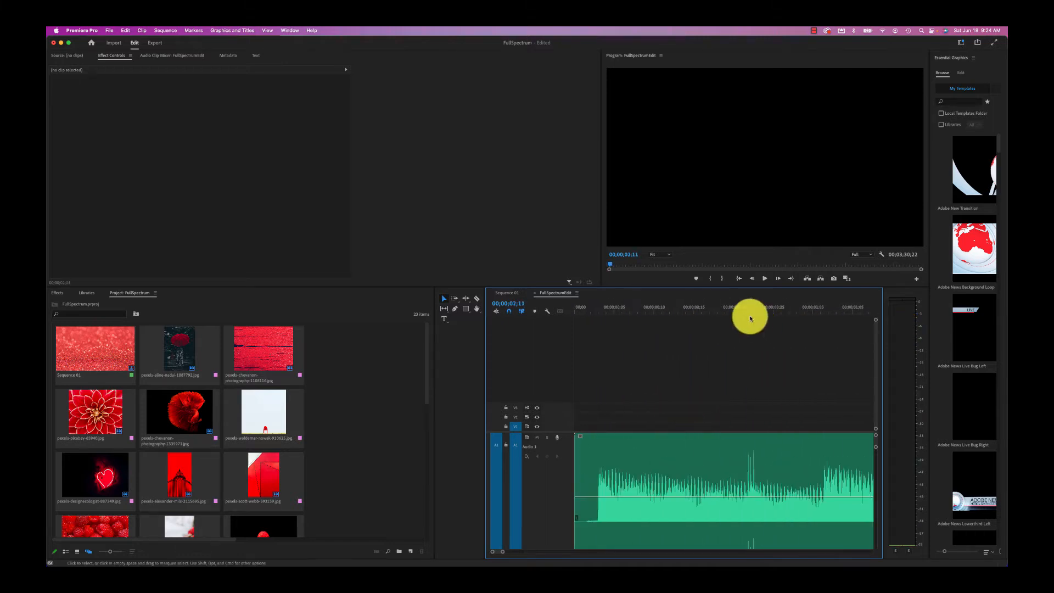
pyautogui.moveTo(750, 318)
pyautogui.mouseDown()
pyautogui.moveTo(742, 311)
pyautogui.moveTo(751, 314)
pyautogui.mouseUp()
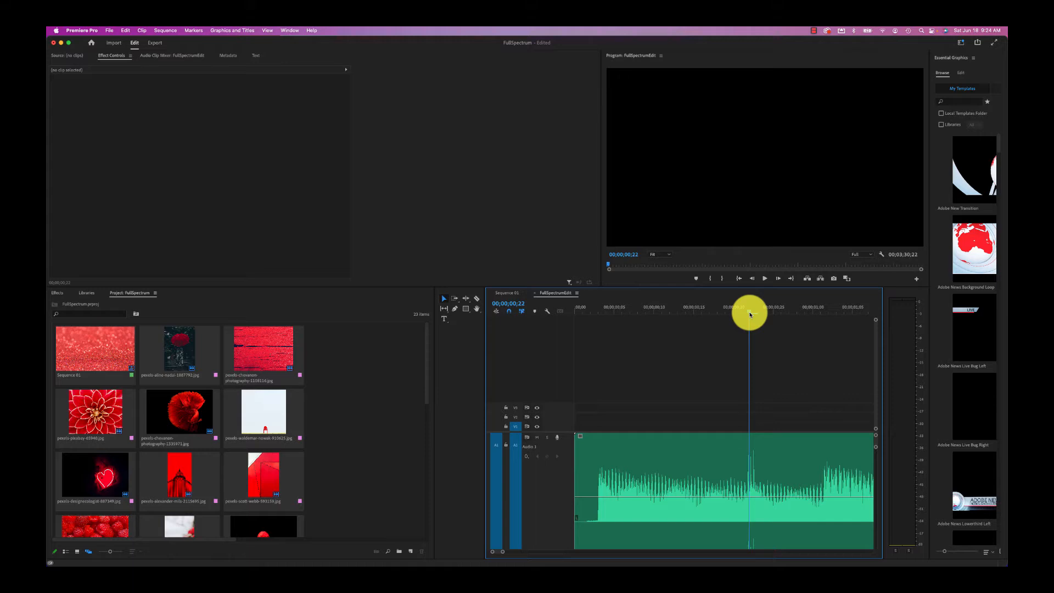
pyautogui.moveTo(750, 314); pyautogui.dragTo(745, 314)
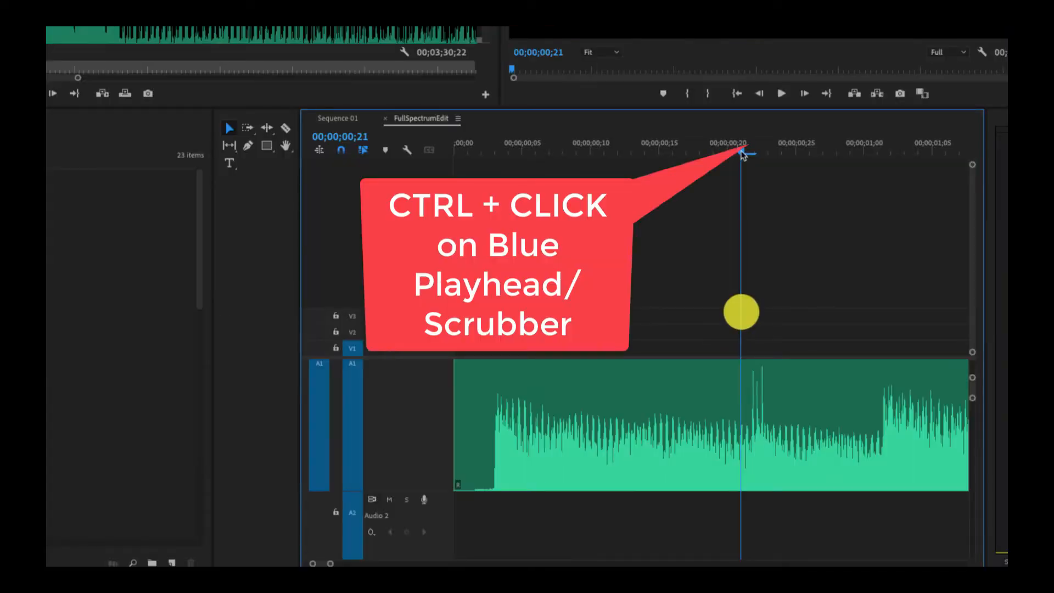
pyautogui.keyDown('ctrl'); pyautogui.click(742, 154); pyautogui.keyUp('ctrl')
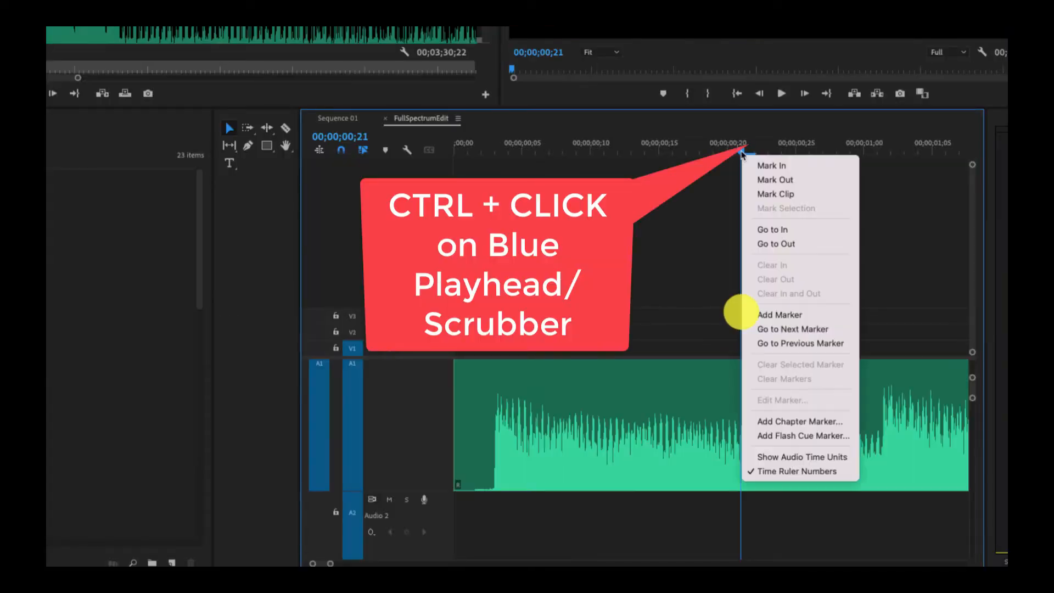
pyautogui.click(771, 317)
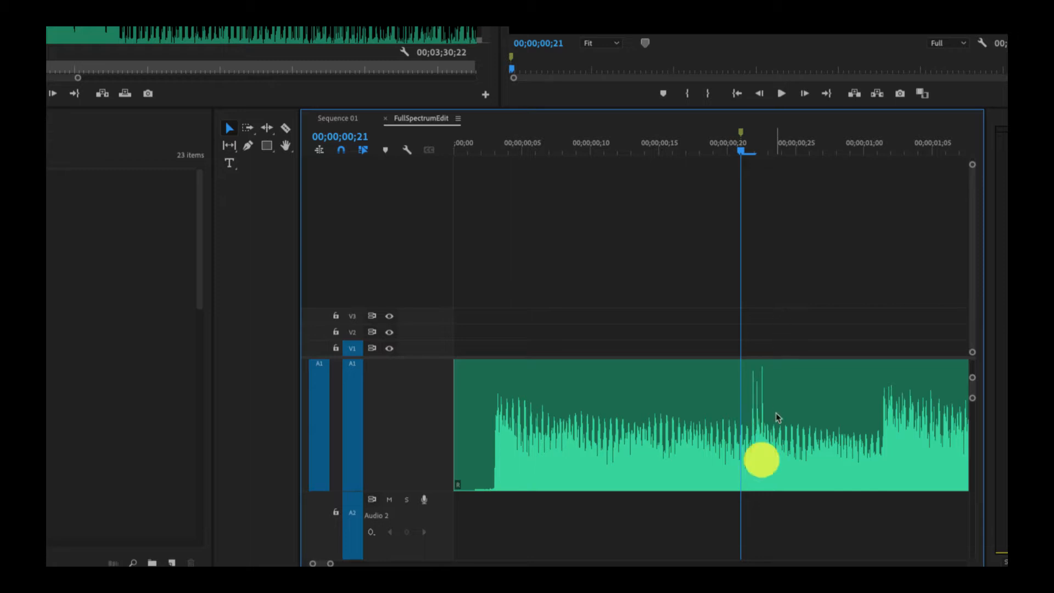
# Step: Change the color of the first beat marker at 00;00;00;21 to red
pyautogui.moveTo(971, 387); pyautogui.dragTo(969, 373)
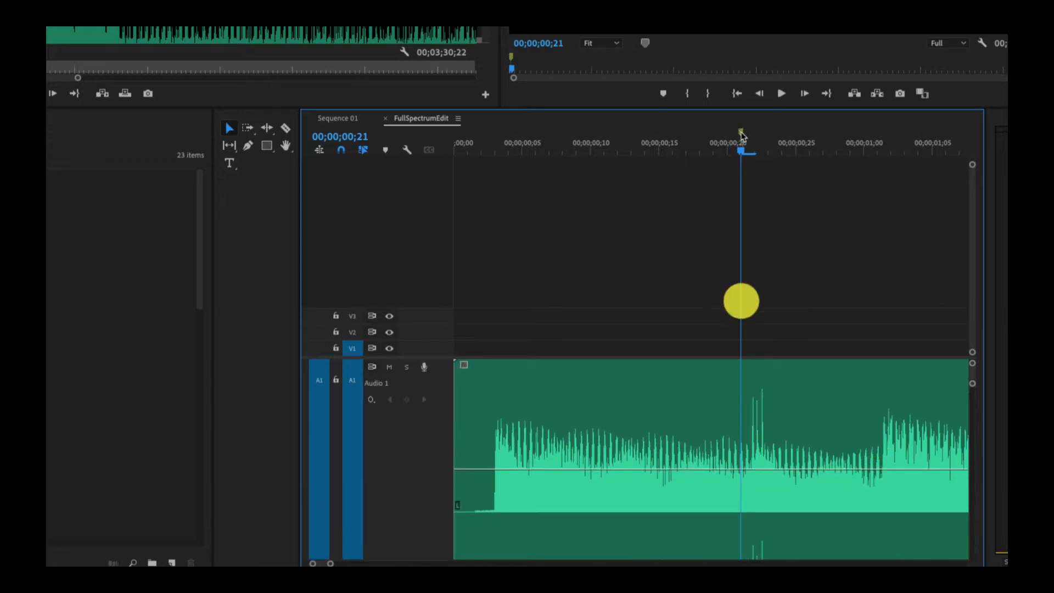
pyautogui.doubleClick(741, 133)
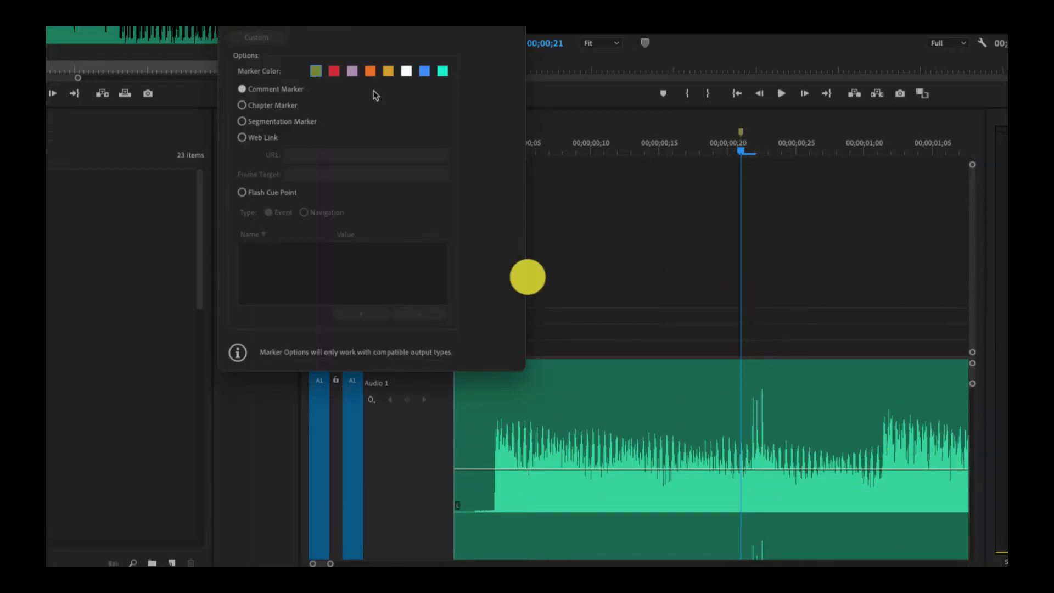
pyautogui.click(334, 72)
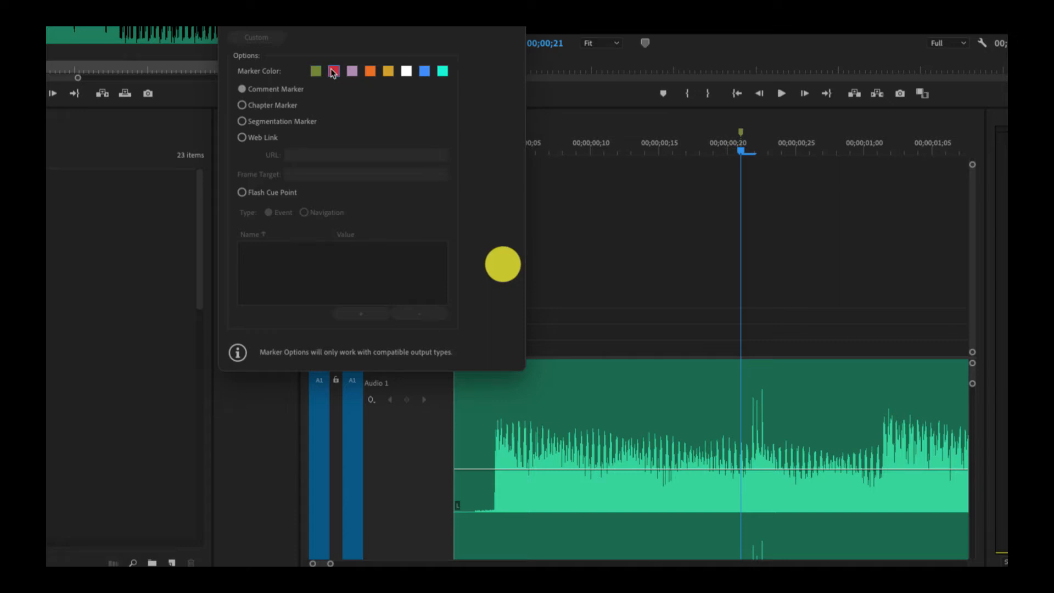
pyautogui.press('Return')
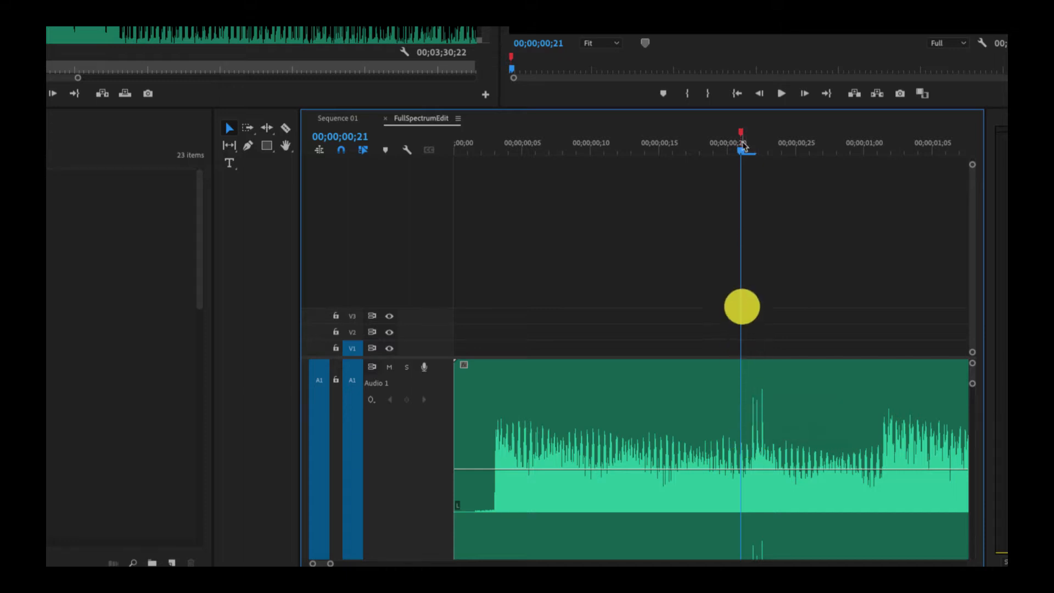
pyautogui.click(764, 375)
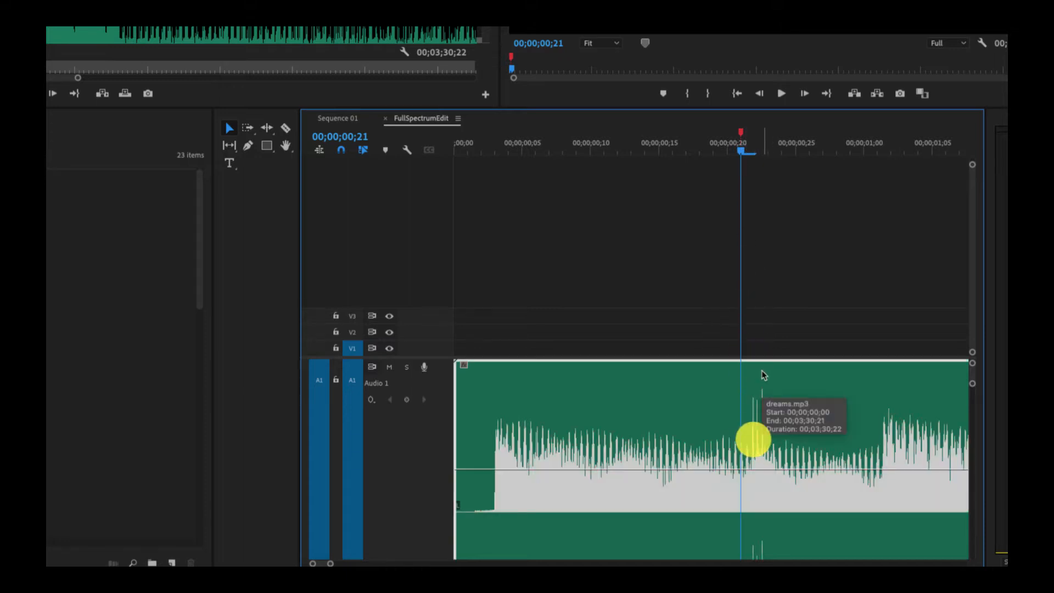
pyautogui.rightClick(742, 153)
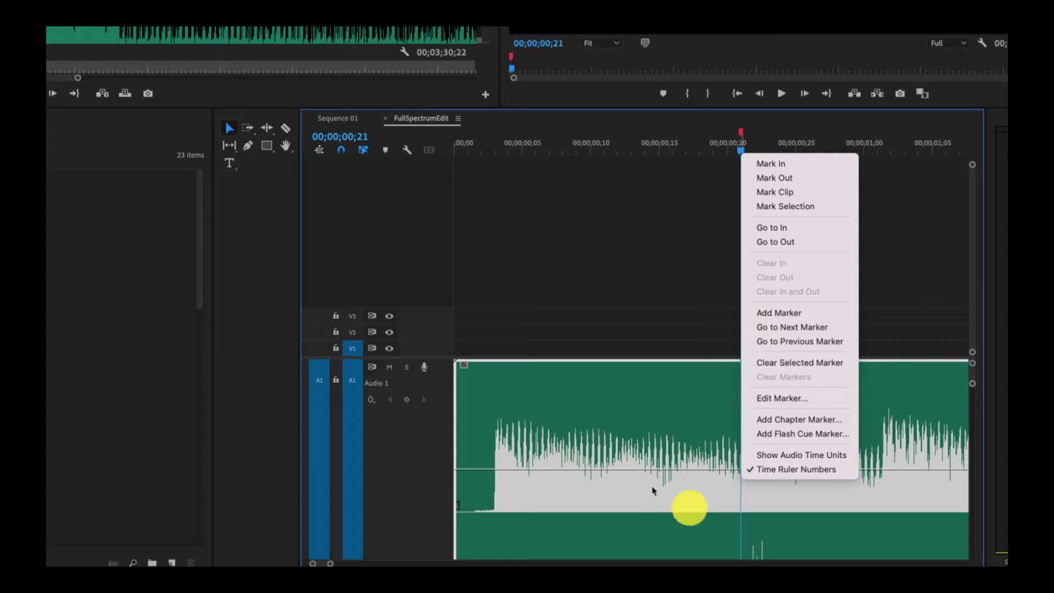
pyautogui.click(680, 447)
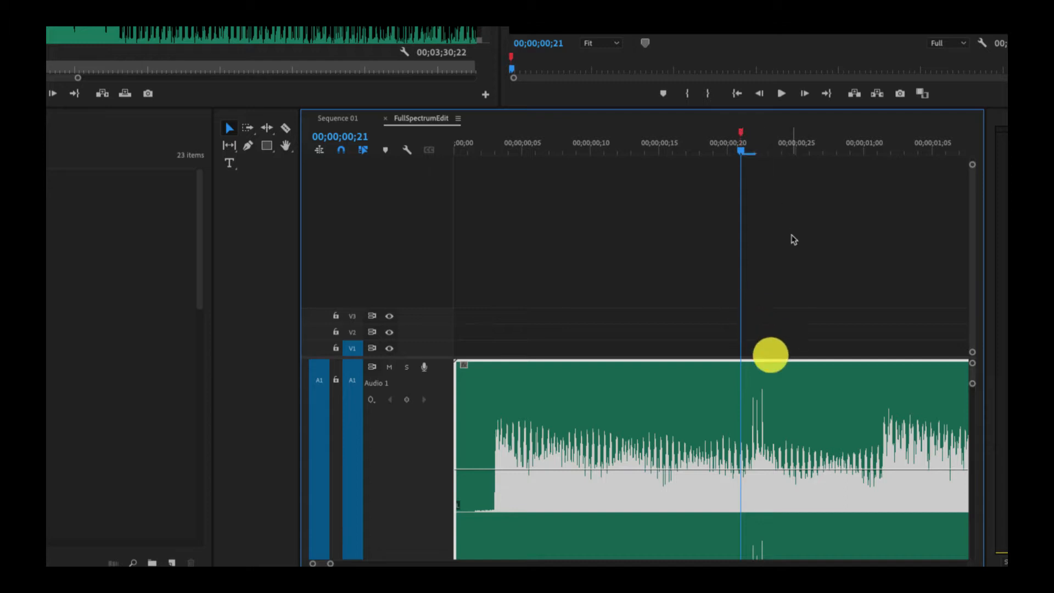
# Step: Play the music from the first marker onward in short passages, with a wider time scale, to locate the next strong beat
pyautogui.scroll(-4, 772, 313)
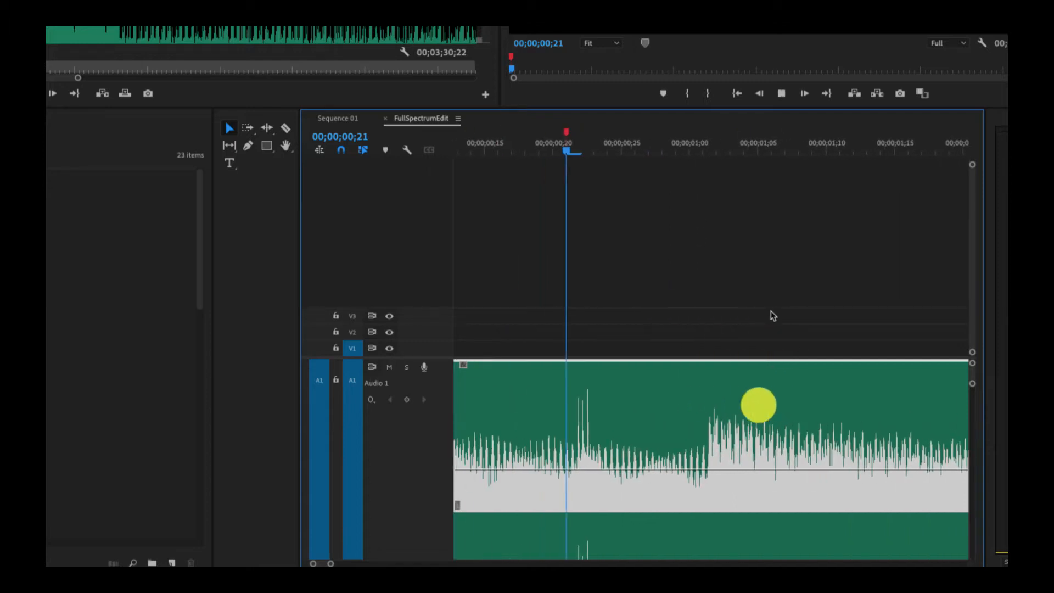
pyautogui.press('space')
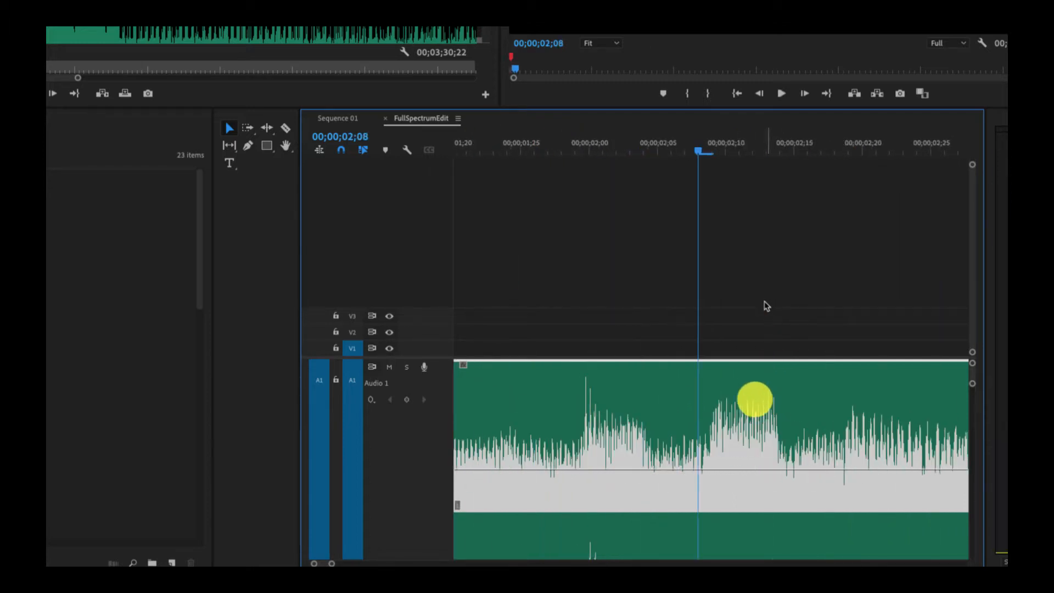
pyautogui.click(510, 150)
pyautogui.press('space')
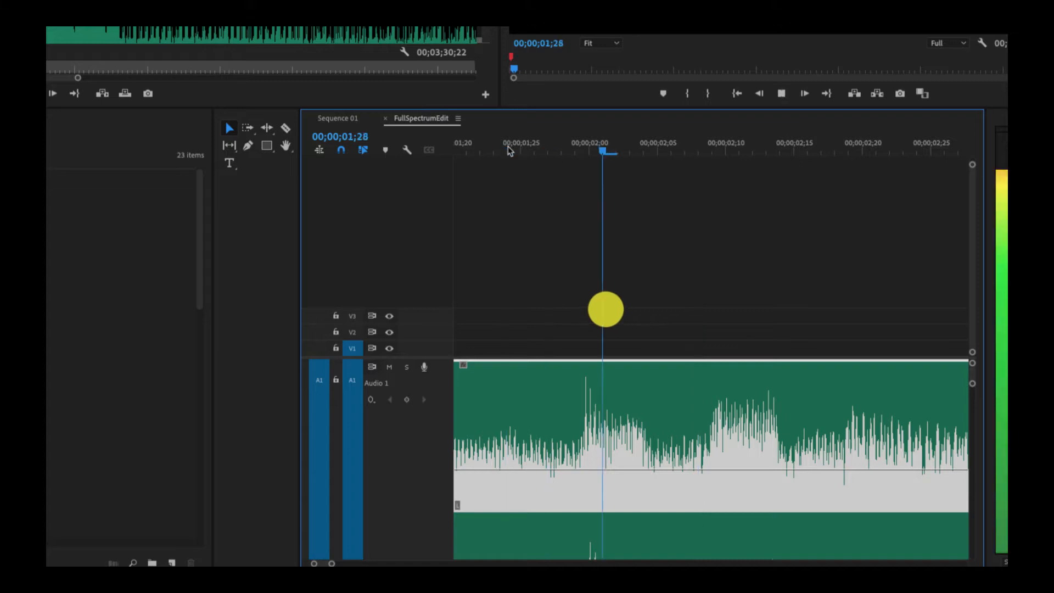
pyautogui.press('space')
pyautogui.scroll(4, 552, 184)
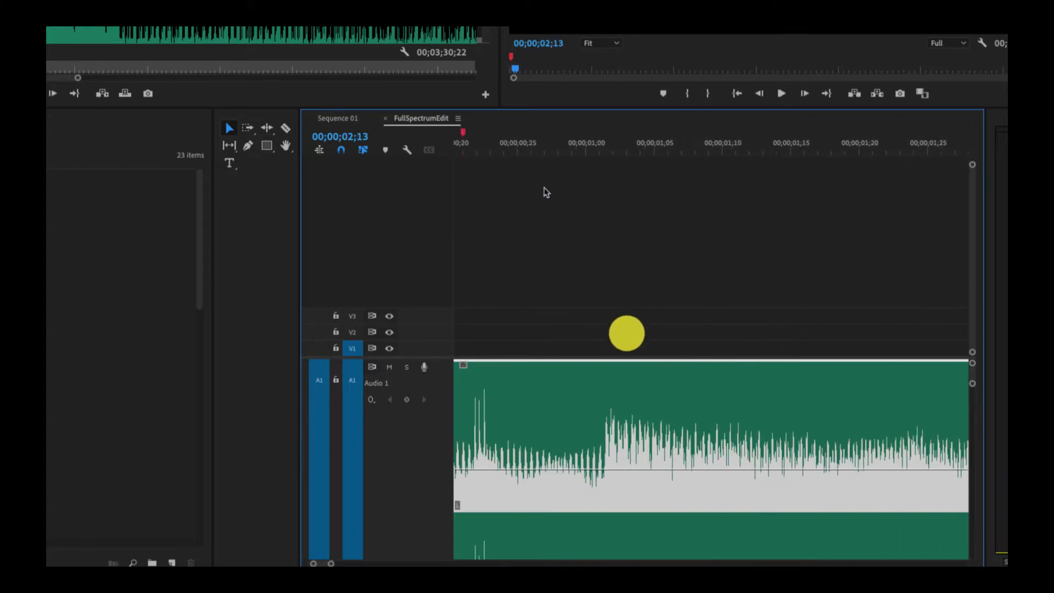
pyautogui.click(528, 150)
pyautogui.press('space')
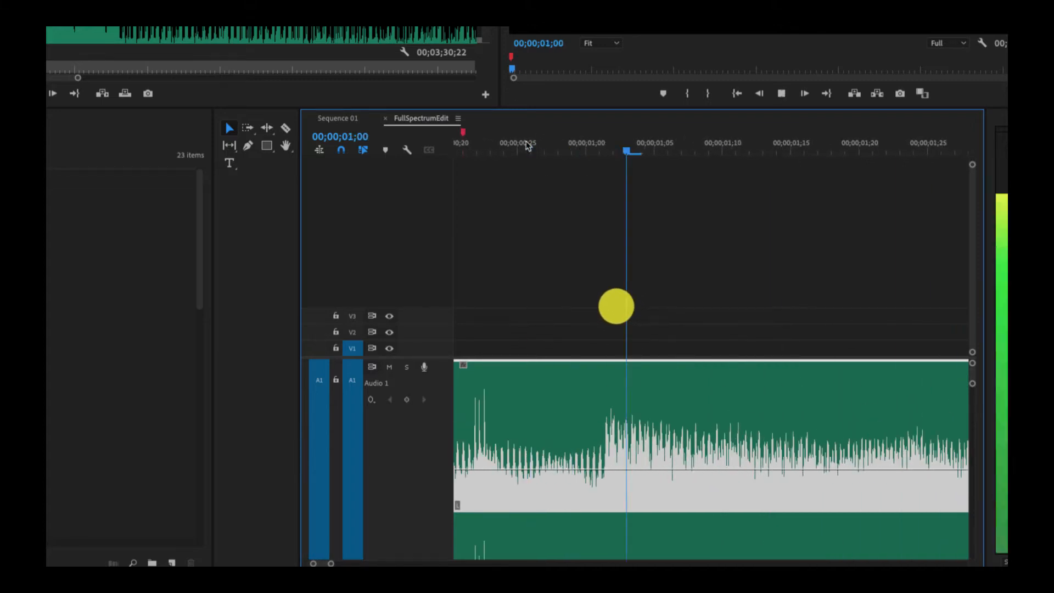
pyautogui.press('space')
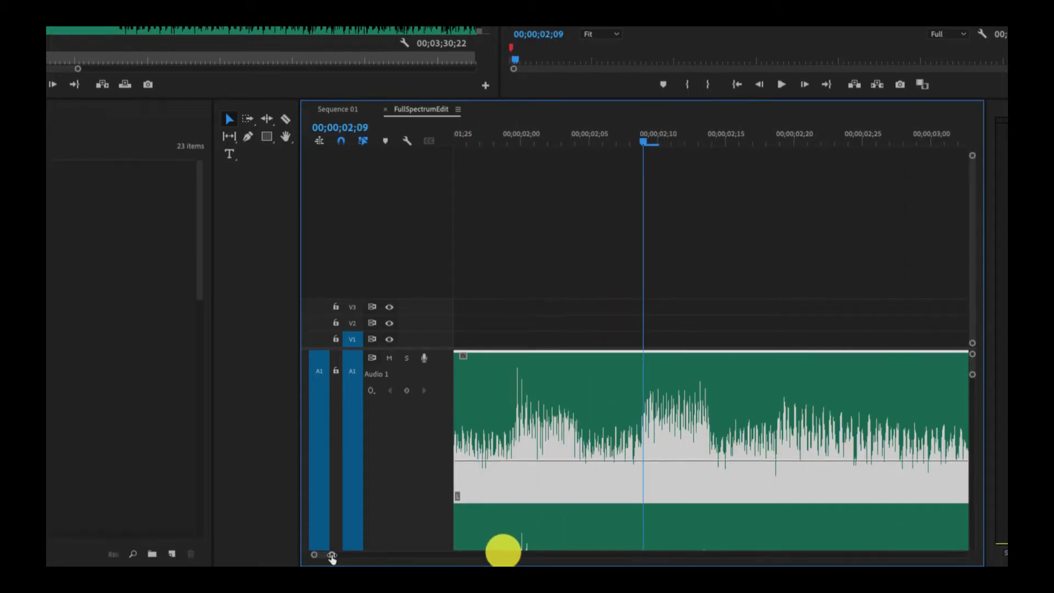
pyautogui.moveTo(333, 556); pyautogui.dragTo(344, 555)
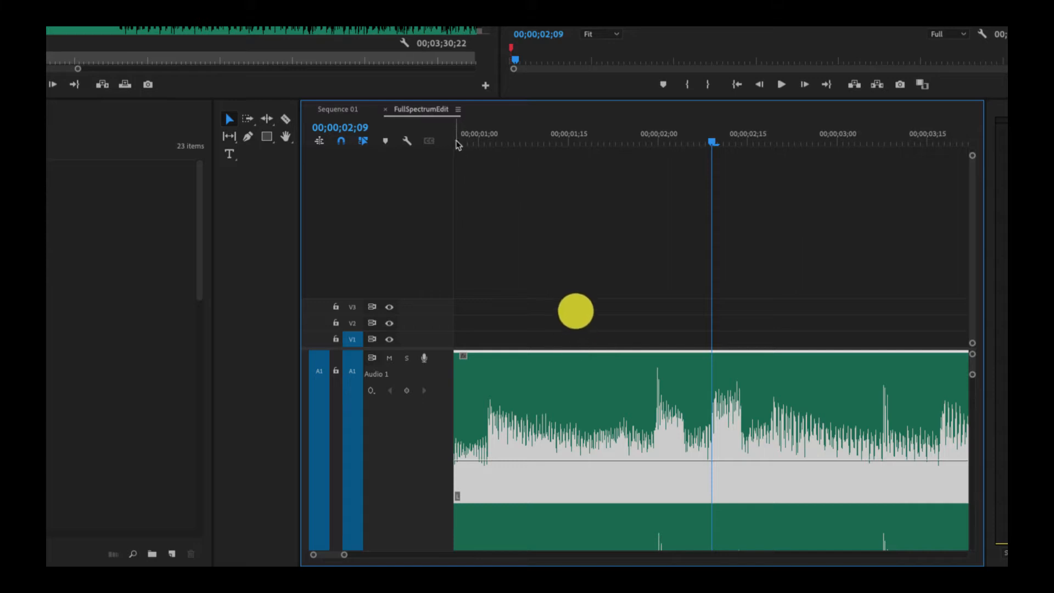
pyautogui.click(458, 144)
pyautogui.press('space')
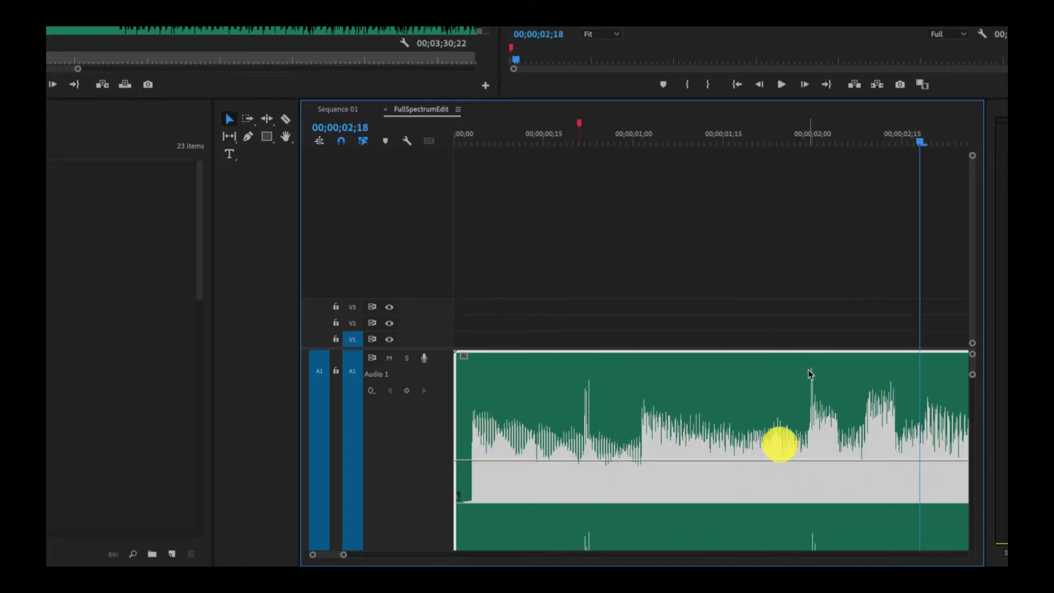
# Step: Position the playhead on the beat at 00;00;01;29 and try to add a marker with the music clip still selected
pyautogui.moveTo(920, 141); pyautogui.dragTo(811, 157)
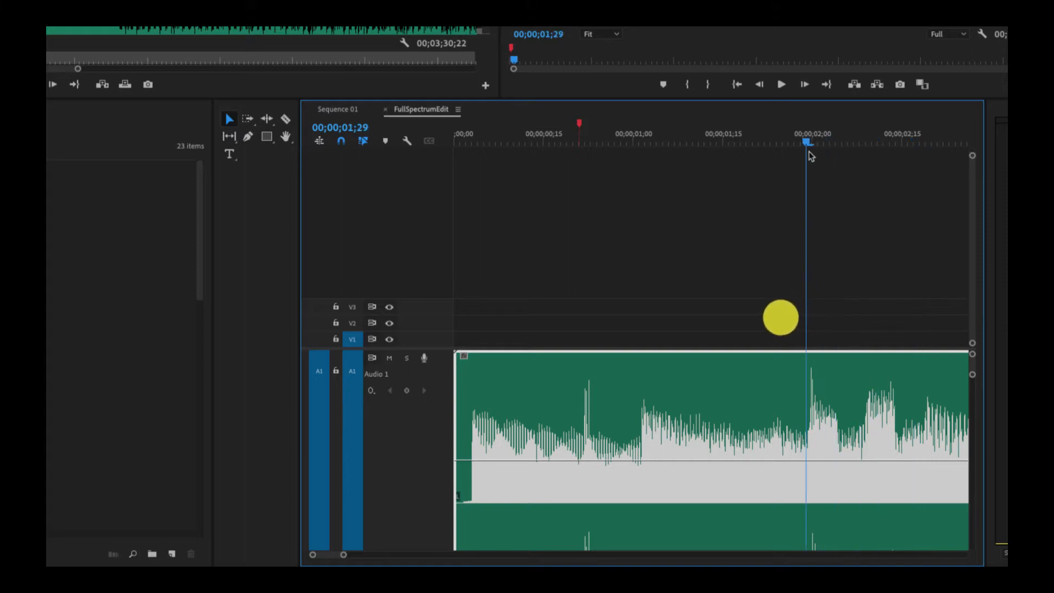
pyautogui.press('space')
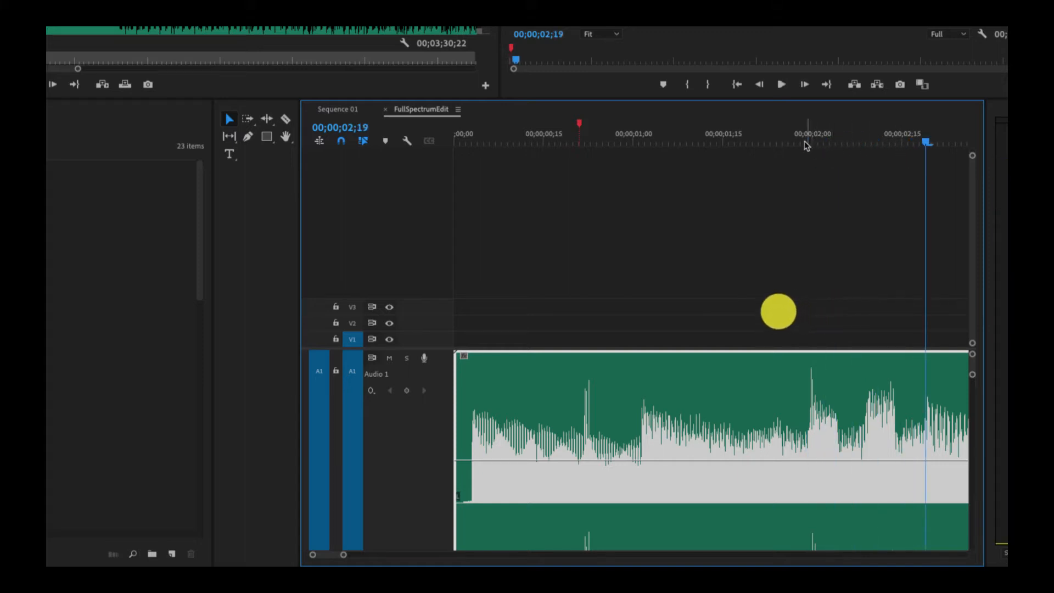
pyautogui.click(806, 144)
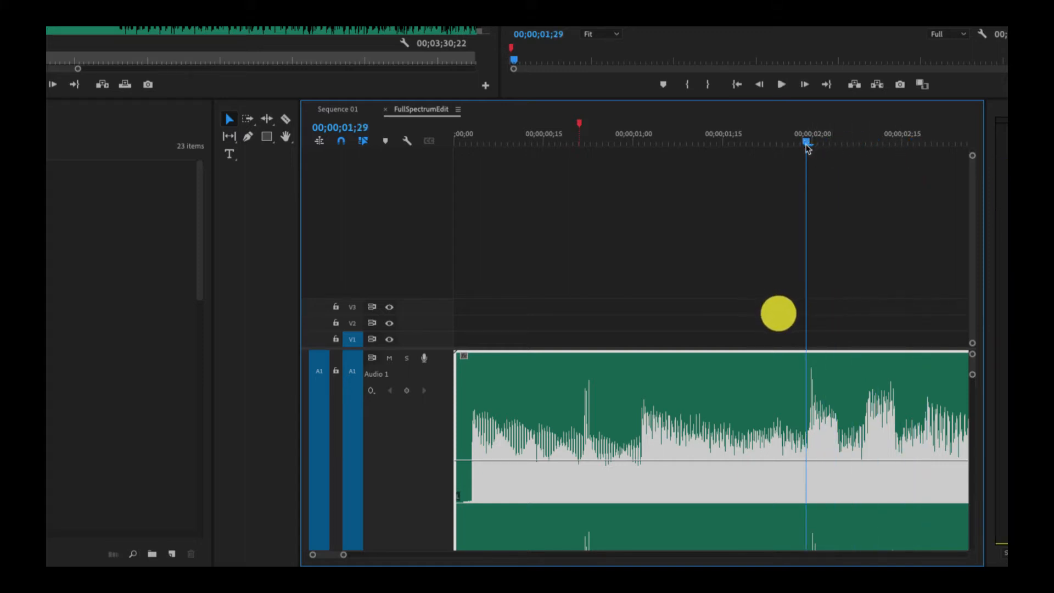
pyautogui.rightClick(808, 148)
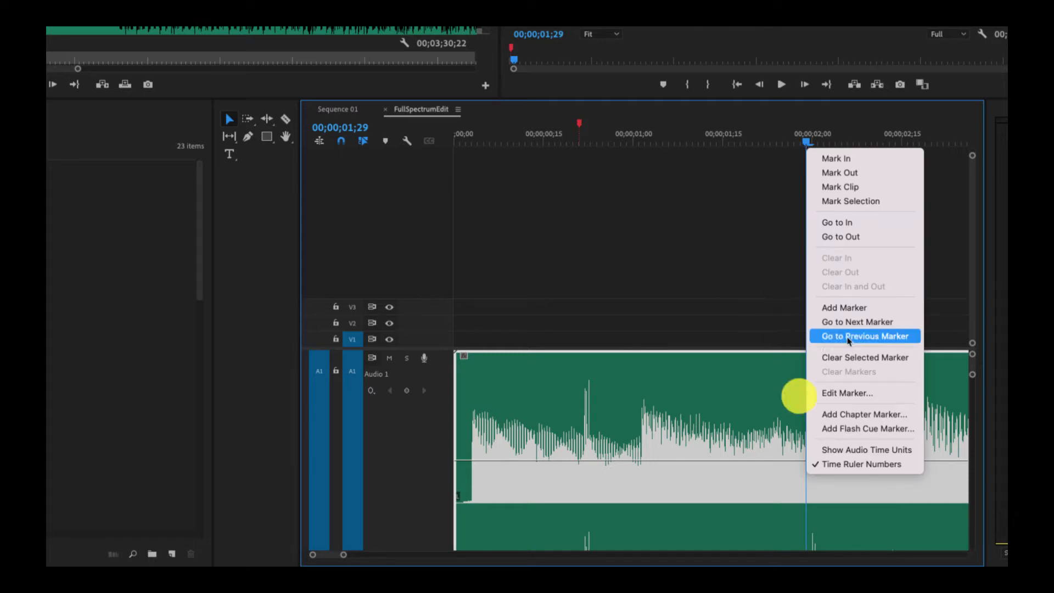
pyautogui.click(845, 306)
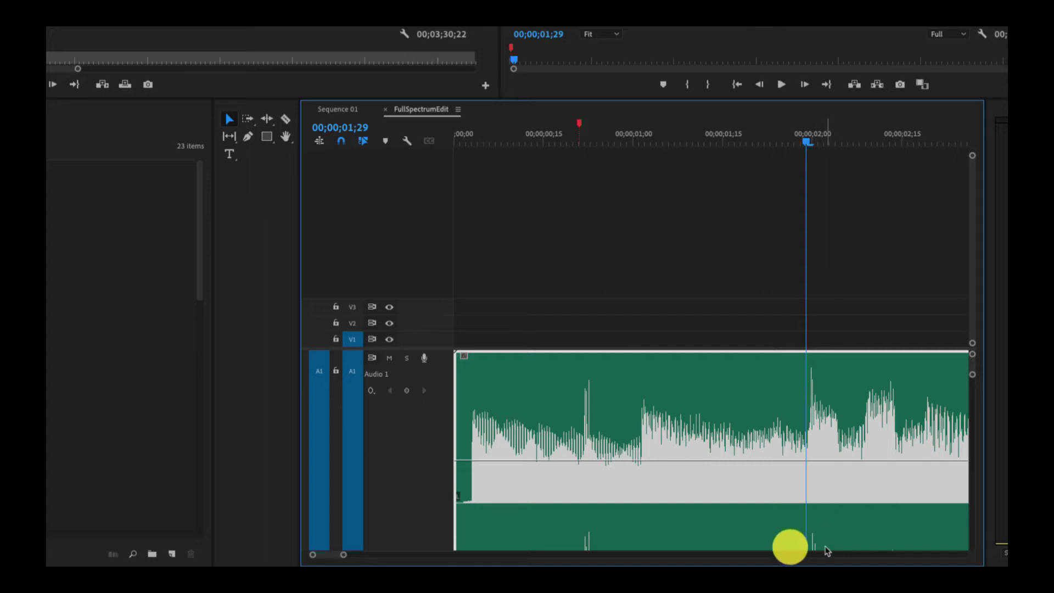
# Step: Deselect the music clip and add a red marker to the sequence at 00;00;01;29
pyautogui.scroll(-3, 887, 442)
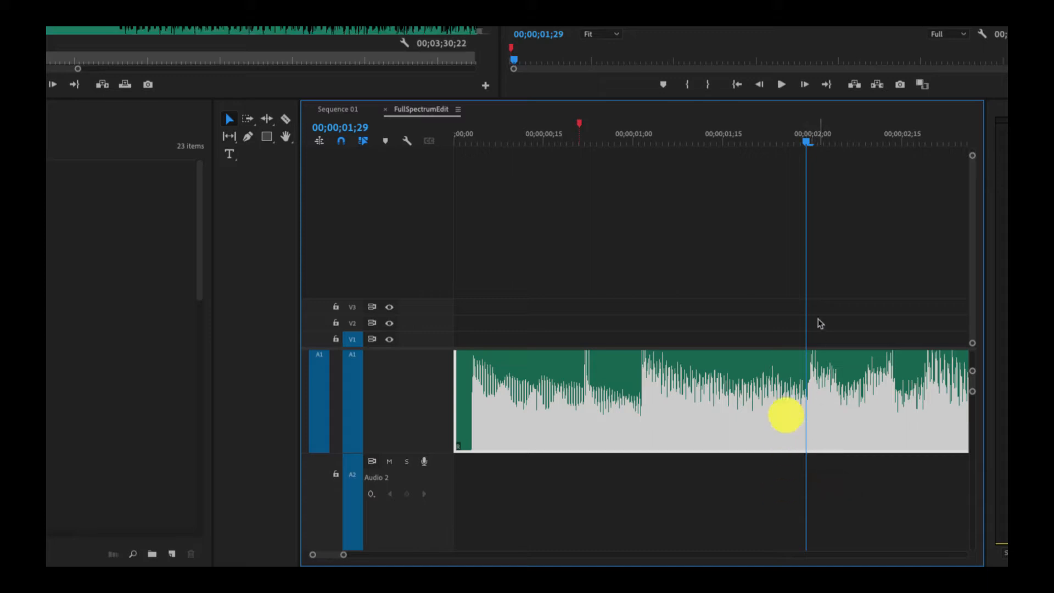
pyautogui.click(824, 263)
pyautogui.scroll(-1, 825, 267)
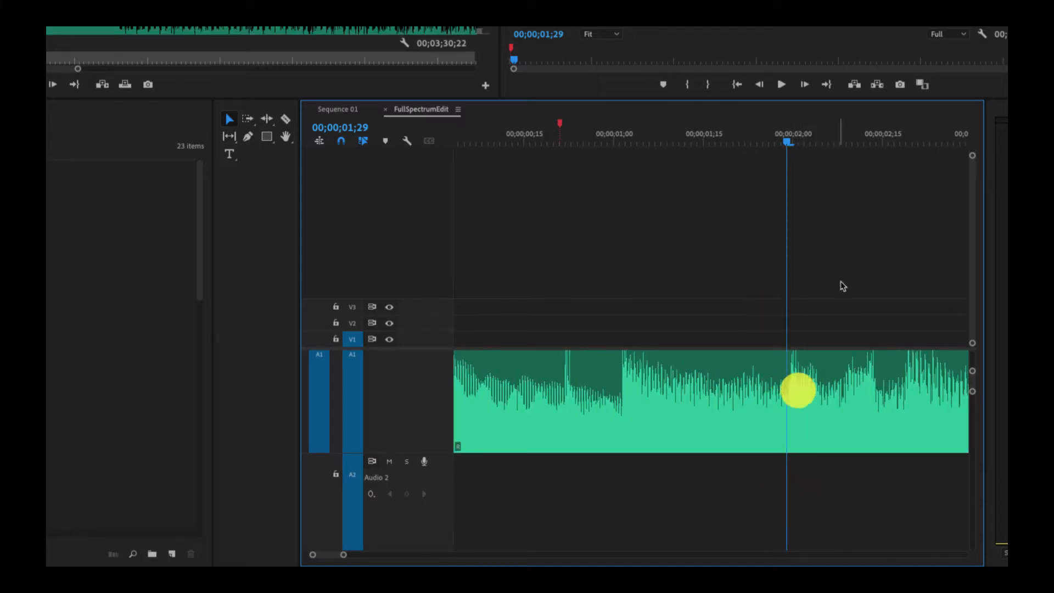
pyautogui.moveTo(973, 383); pyautogui.dragTo(974, 365)
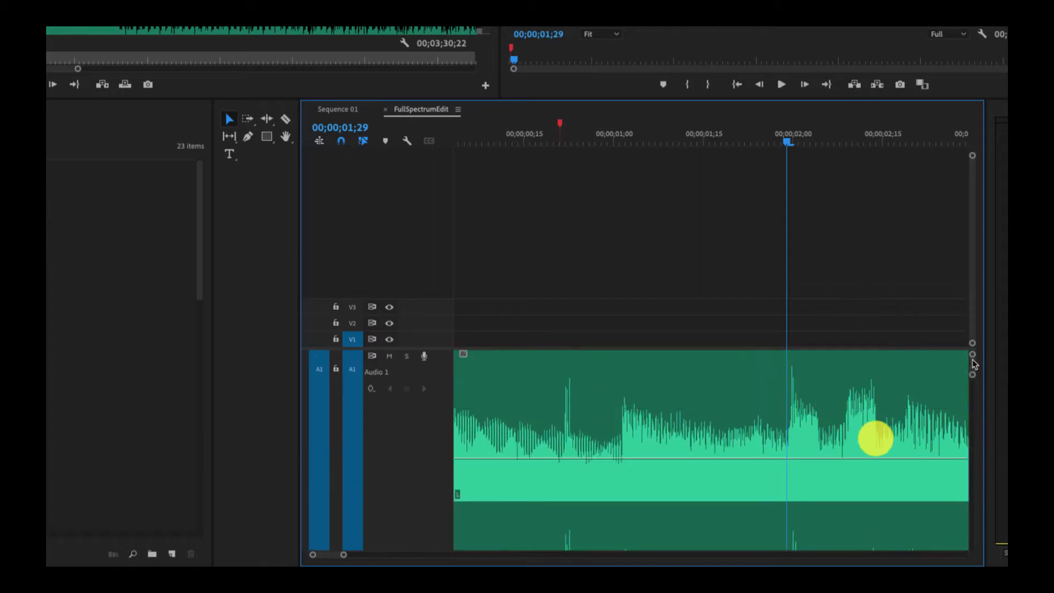
pyautogui.rightClick(788, 145)
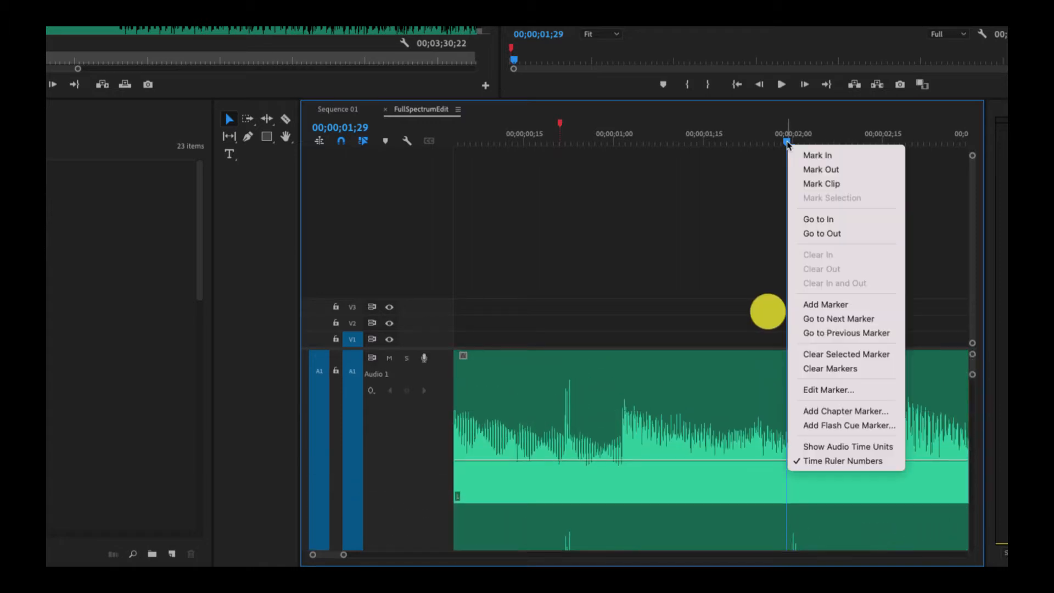
pyautogui.click(826, 304)
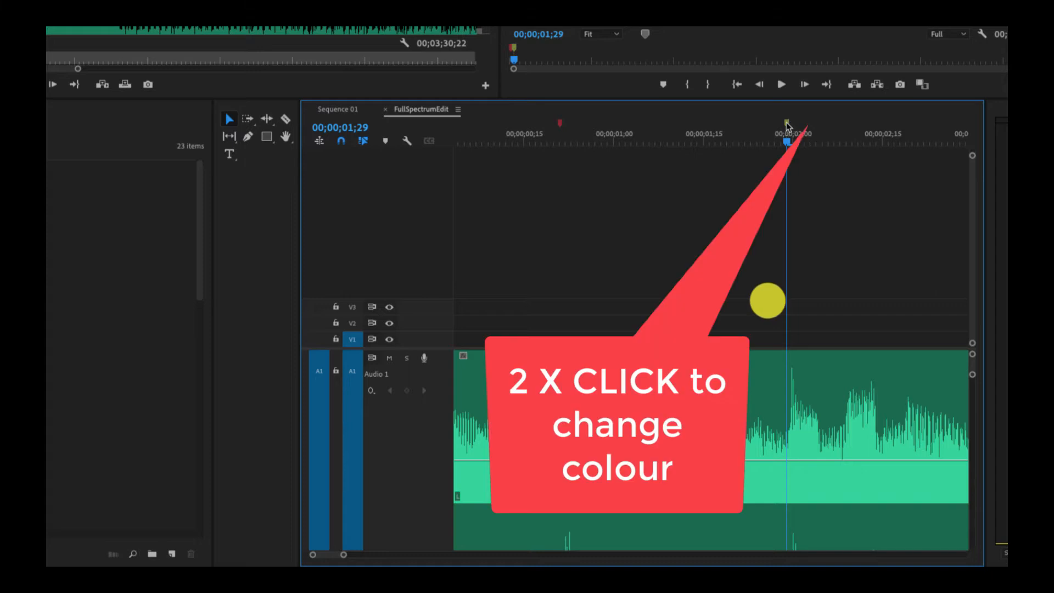
pyautogui.doubleClick(787, 124)
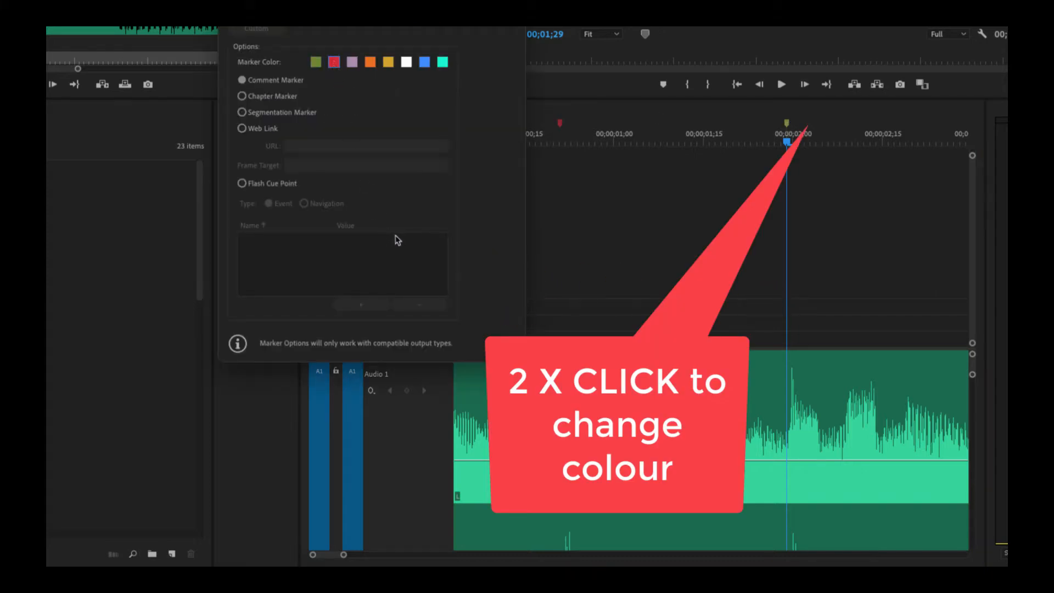
pyautogui.press('Return')
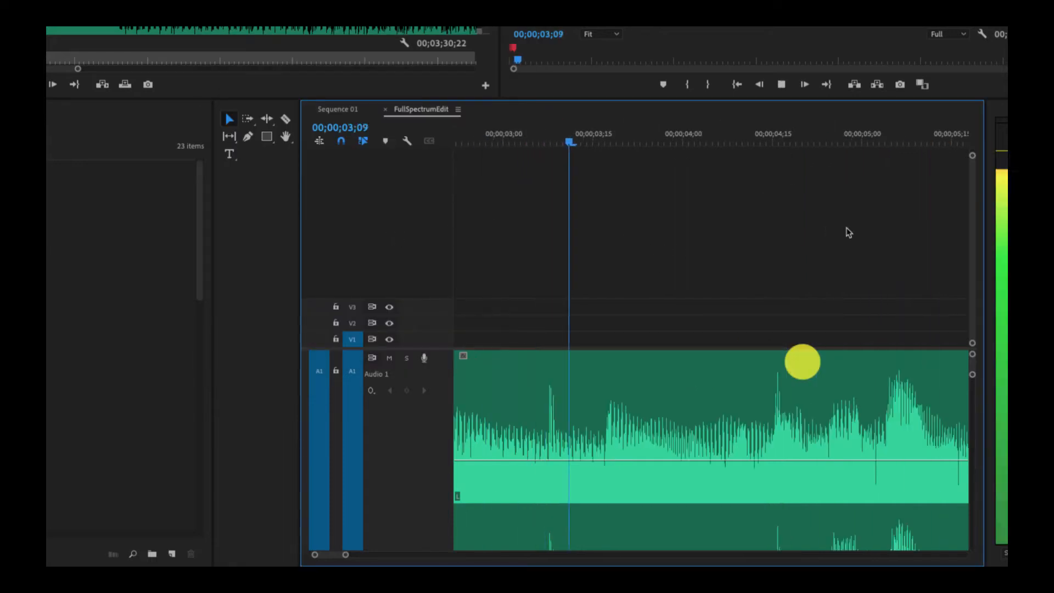
# Step: Set the playhead on the following beat at 00;00;03;07, add a marker there and continue playback
pyautogui.press('space')
pyautogui.click(546, 142)
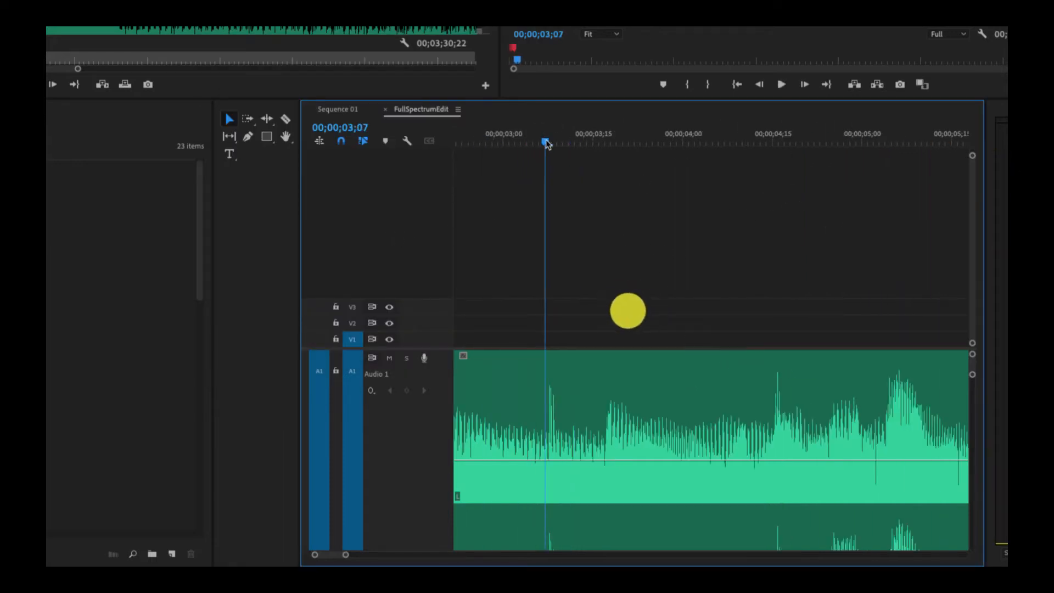
pyautogui.rightClick(546, 144)
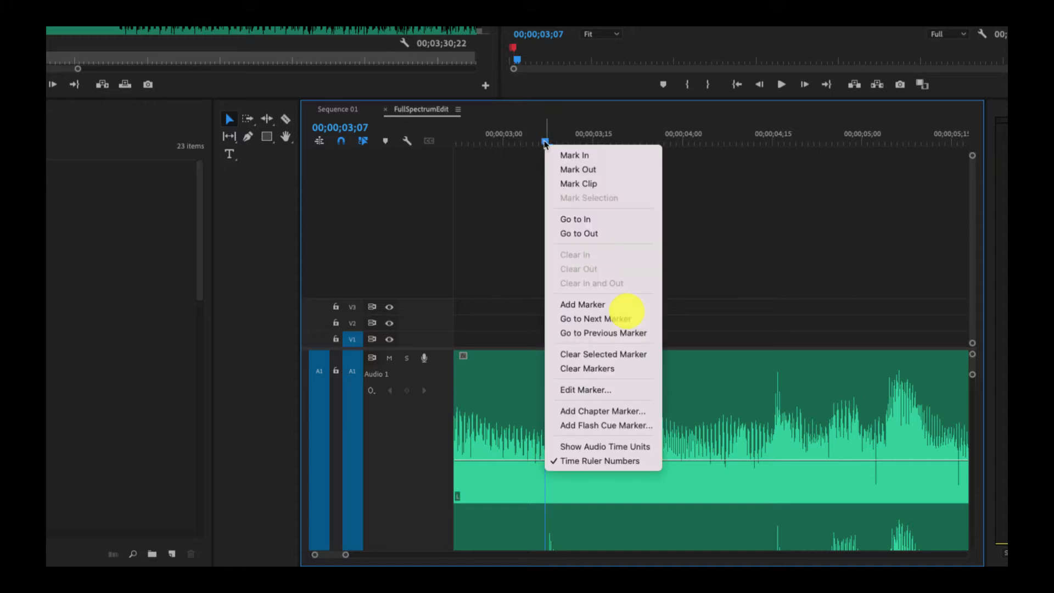
pyautogui.click(579, 303)
pyautogui.press('space')
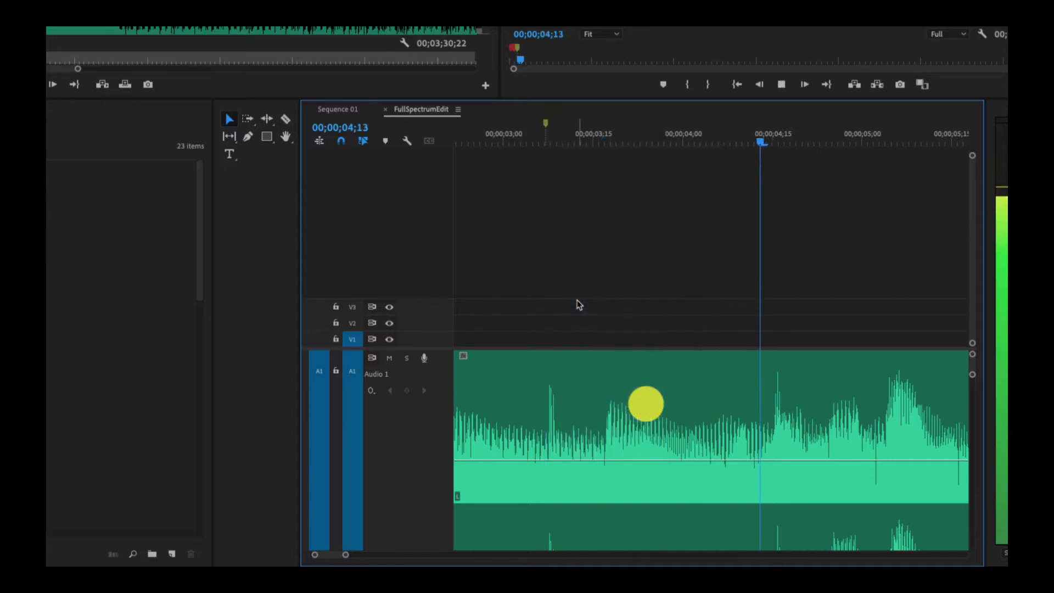
# Step: Stop playback, set the playhead on the beat at 00;00;04;15 and continue playing the music
pyautogui.press('space')
pyautogui.moveTo(787, 144); pyautogui.dragTo(775, 145)
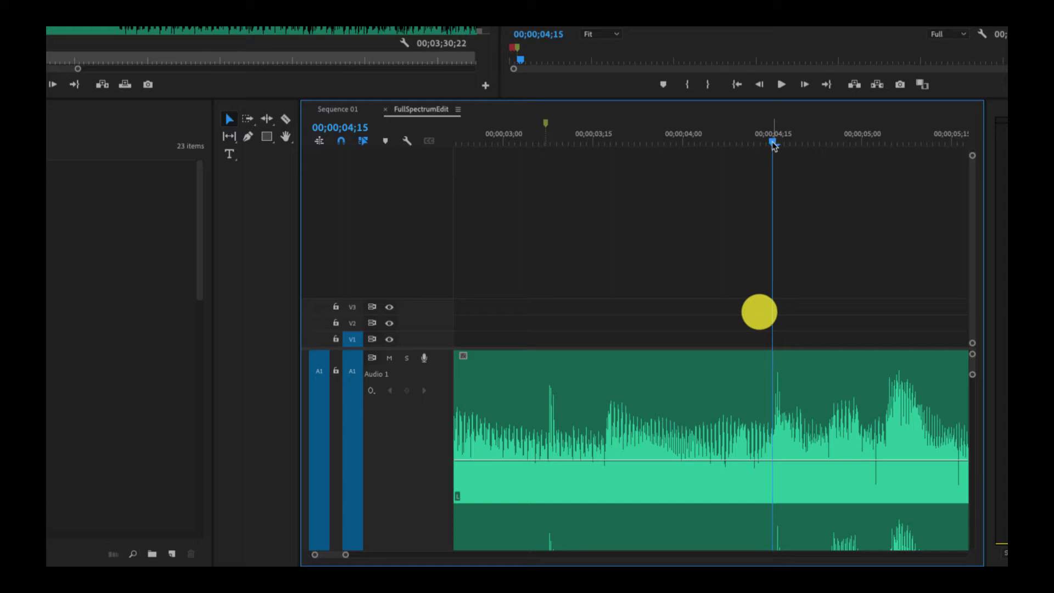
pyautogui.press('space')
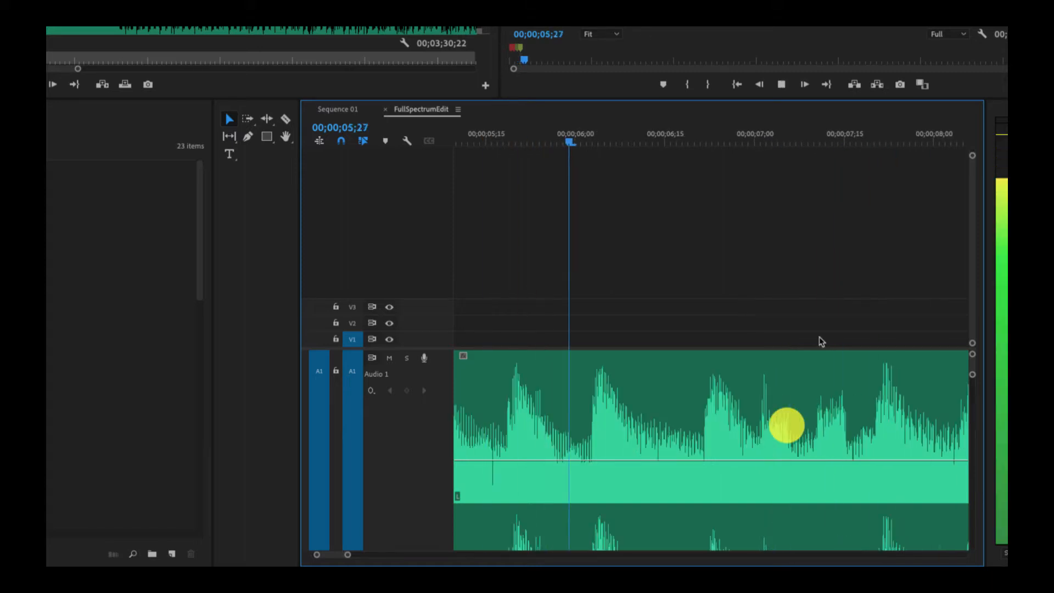
# Step: Stop playback, set the playhead on the beat at 00;00;06;03 and add a marker there
pyautogui.press('space')
pyautogui.moveTo(569, 143); pyautogui.dragTo(594, 160)
pyautogui.rightClick(594, 145)
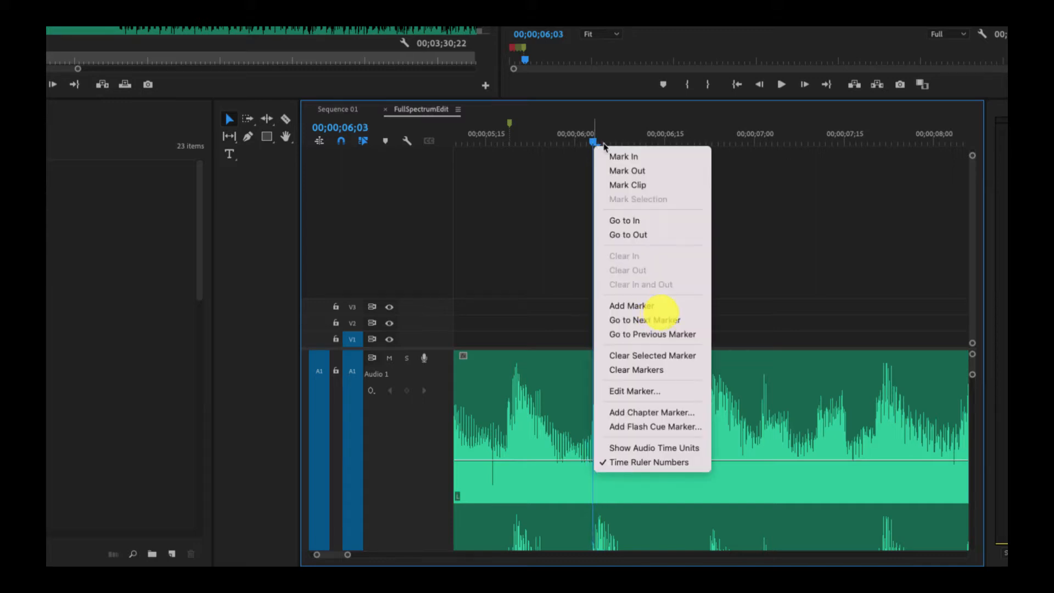
pyautogui.click(626, 306)
# Step: Add a marker on the next beat at 00;00;06;21 and move the playhead to the beat at 00;00;07;20
pyautogui.click(696, 144)
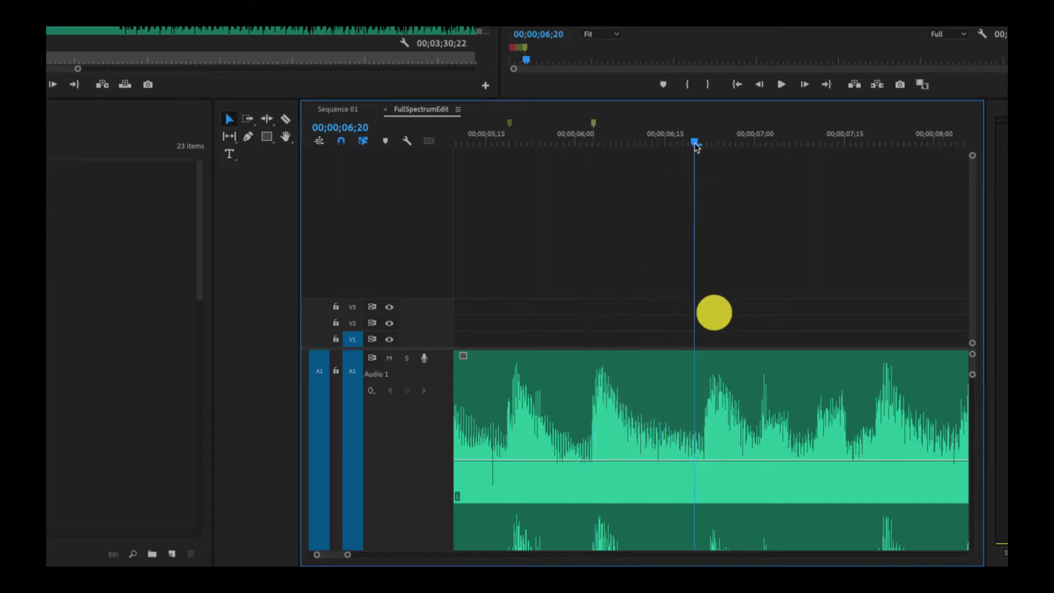
pyautogui.moveTo(697, 147); pyautogui.dragTo(704, 149)
pyautogui.rightClick(702, 148)
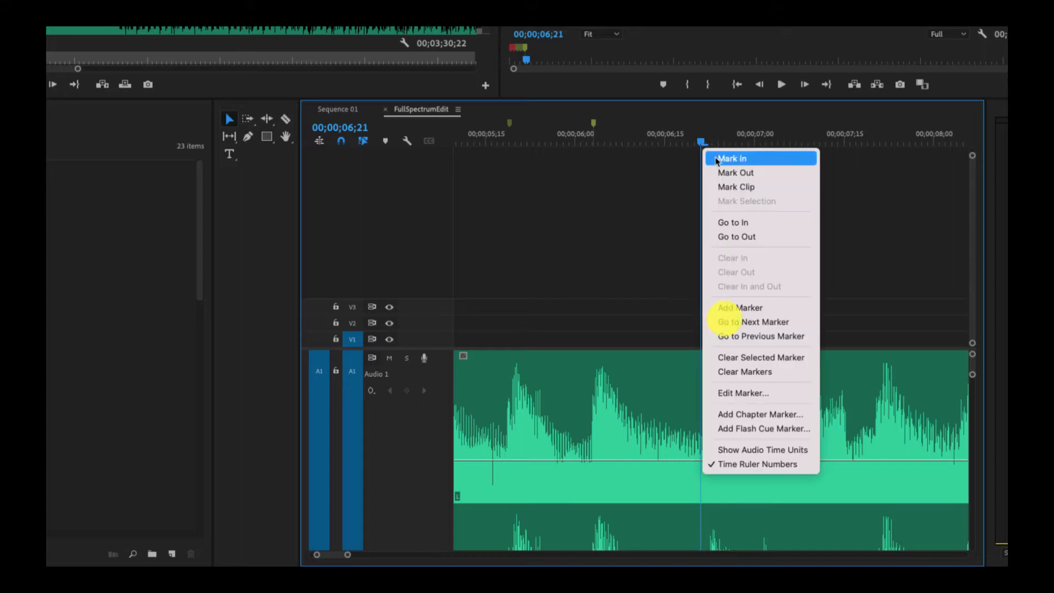
pyautogui.click(733, 308)
pyautogui.click(836, 144)
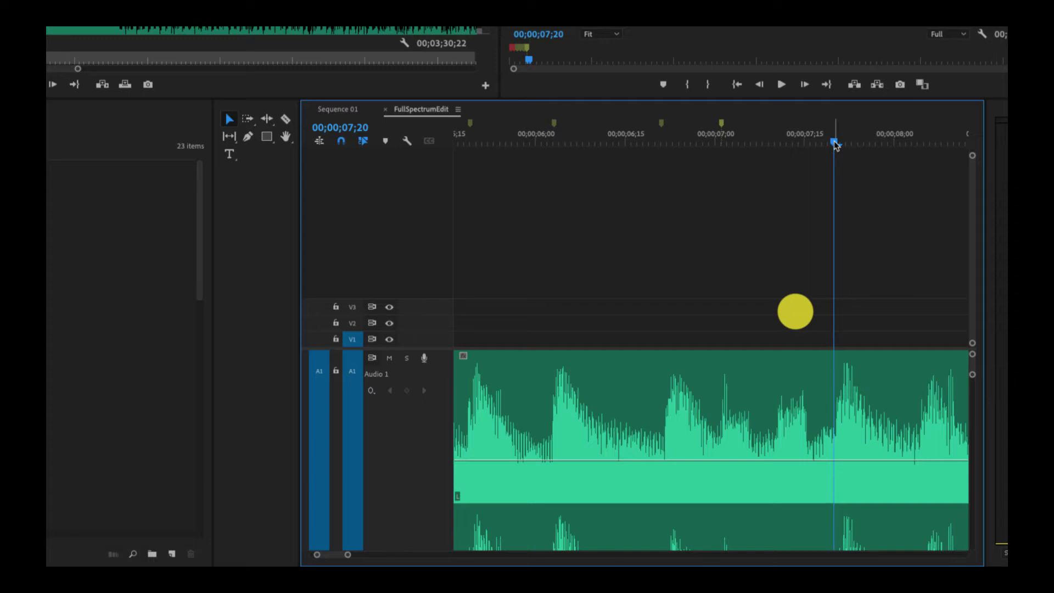
# Step: Add the images of Sequence 01 where the music starts and move the first clip, the red glitter image, down to track V1
pyautogui.hscroll(-10, 607, 302)
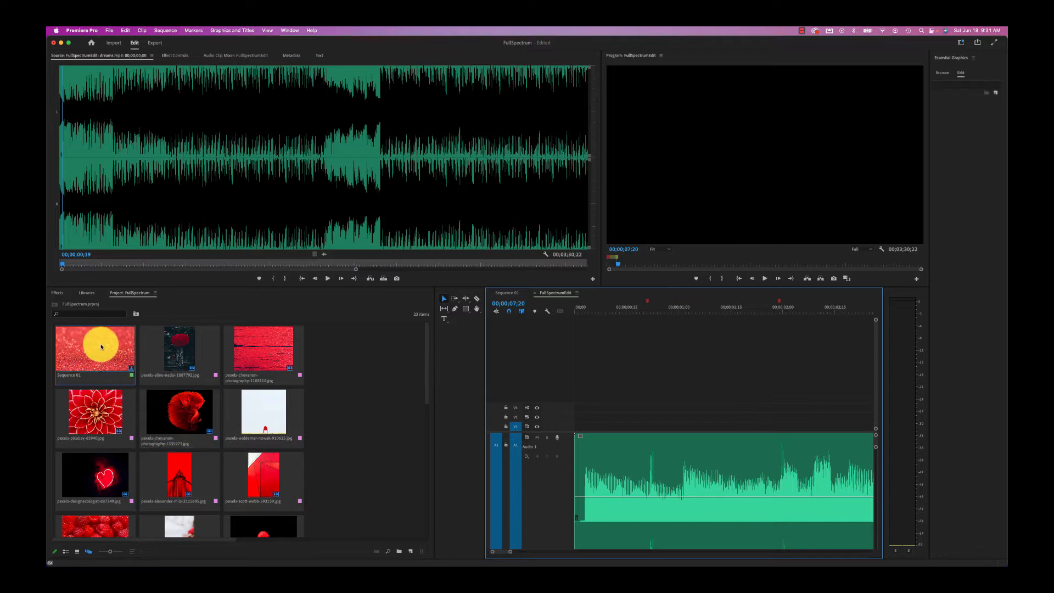
pyautogui.moveTo(101, 347); pyautogui.dragTo(653, 429)
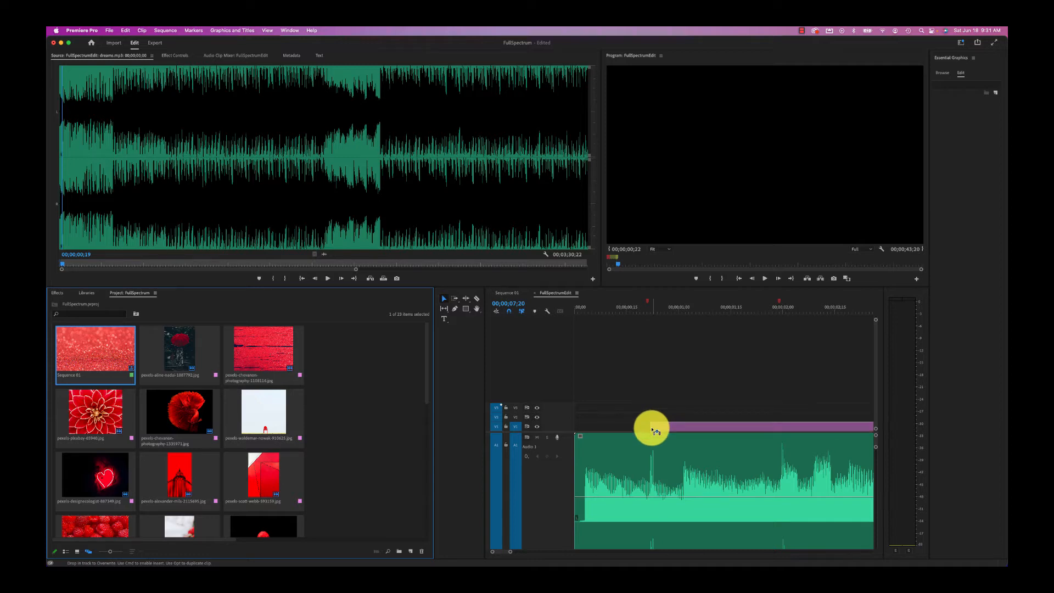
pyautogui.moveTo(653, 430); pyautogui.dragTo(580, 431)
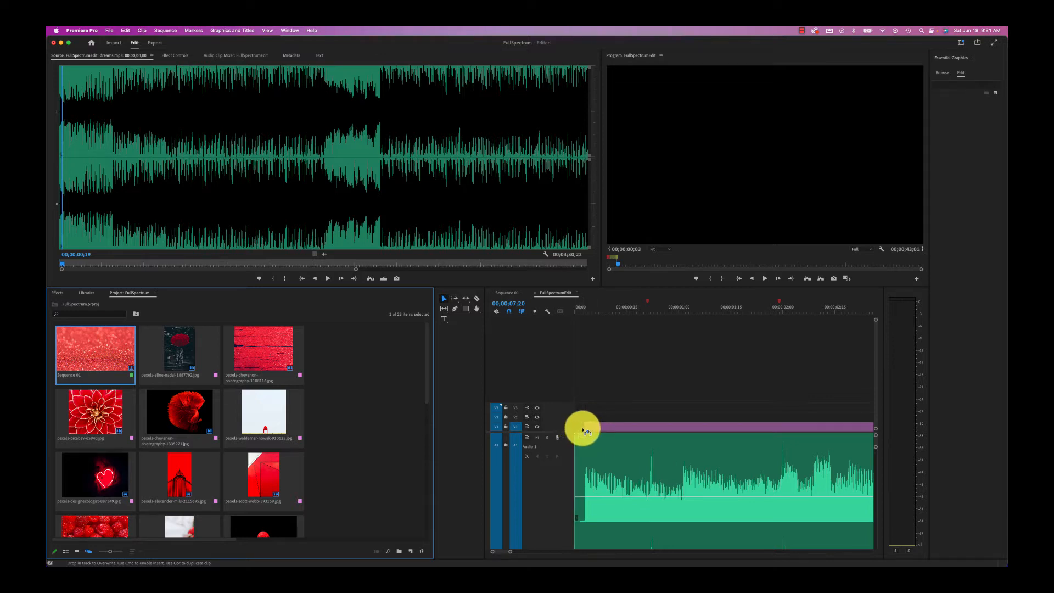
pyautogui.moveTo(583, 431); pyautogui.dragTo(587, 399)
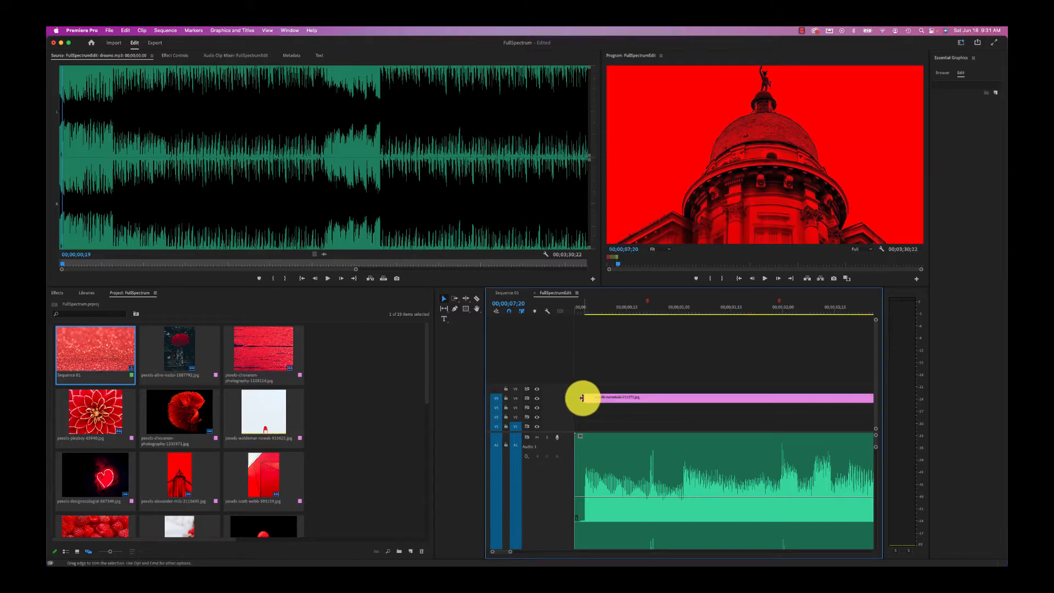
pyautogui.moveTo(586, 397); pyautogui.dragTo(624, 431)
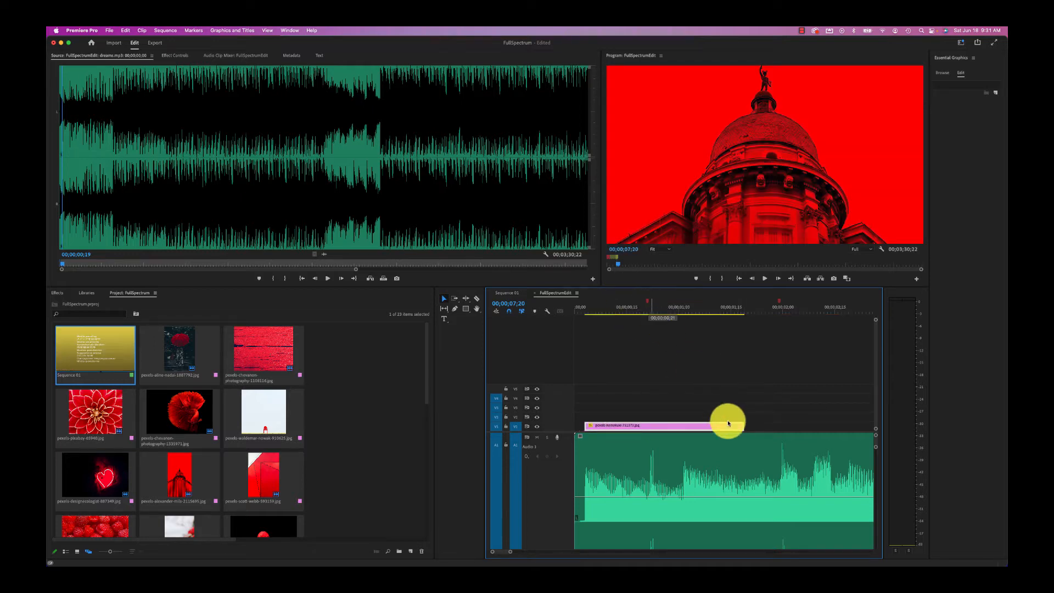
# Step: Trim the end of the red glitter image to the first red marker and adjust its Scale to fill the frame
pyautogui.moveTo(742, 424); pyautogui.dragTo(656, 424)
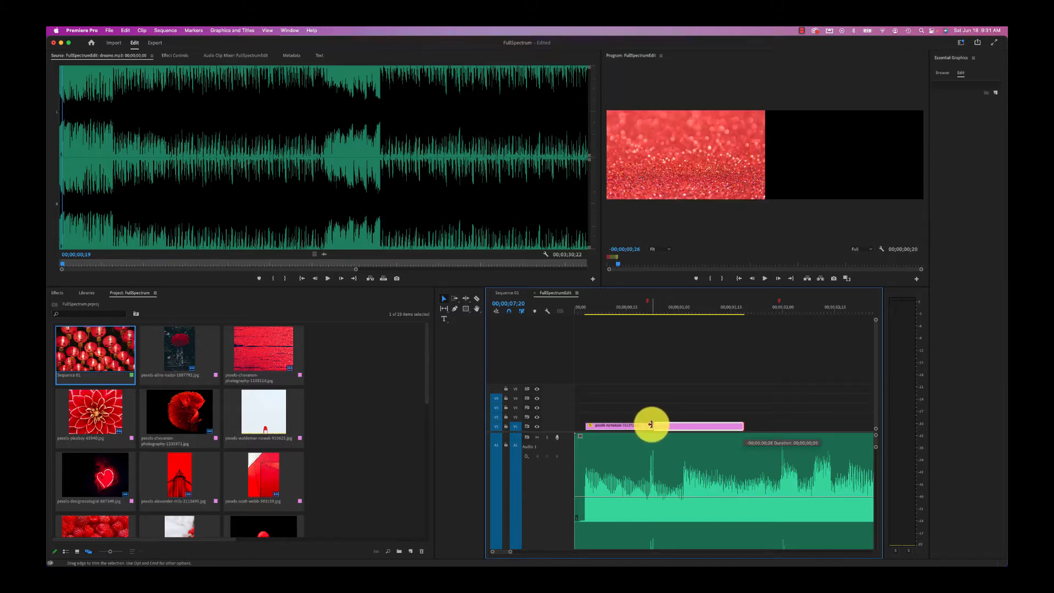
pyautogui.moveTo(646, 424); pyautogui.dragTo(641, 424)
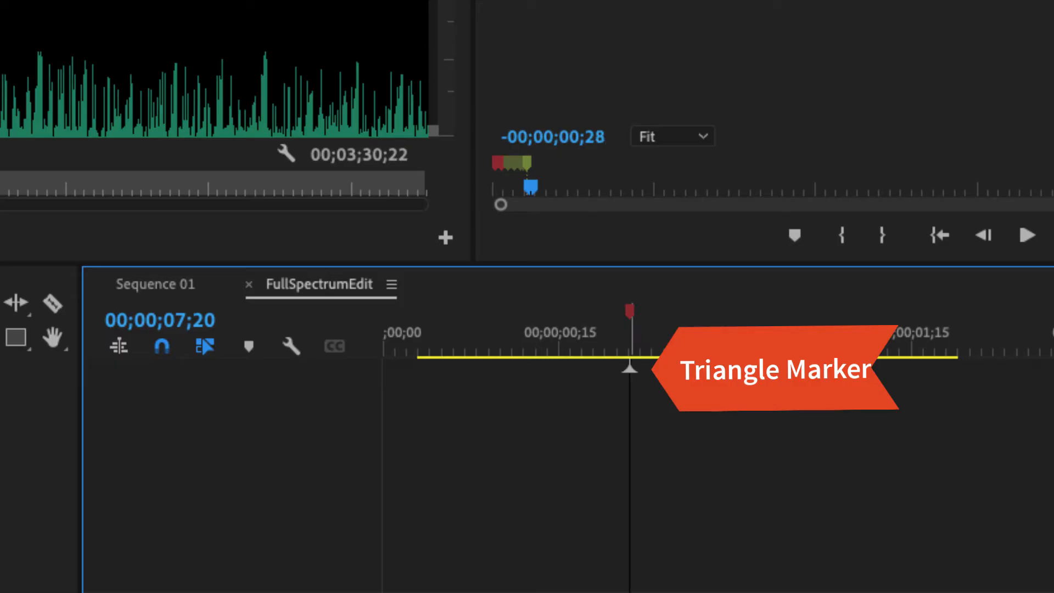
pyautogui.moveTo(624, 592); pyautogui.dragTo(630, 592)
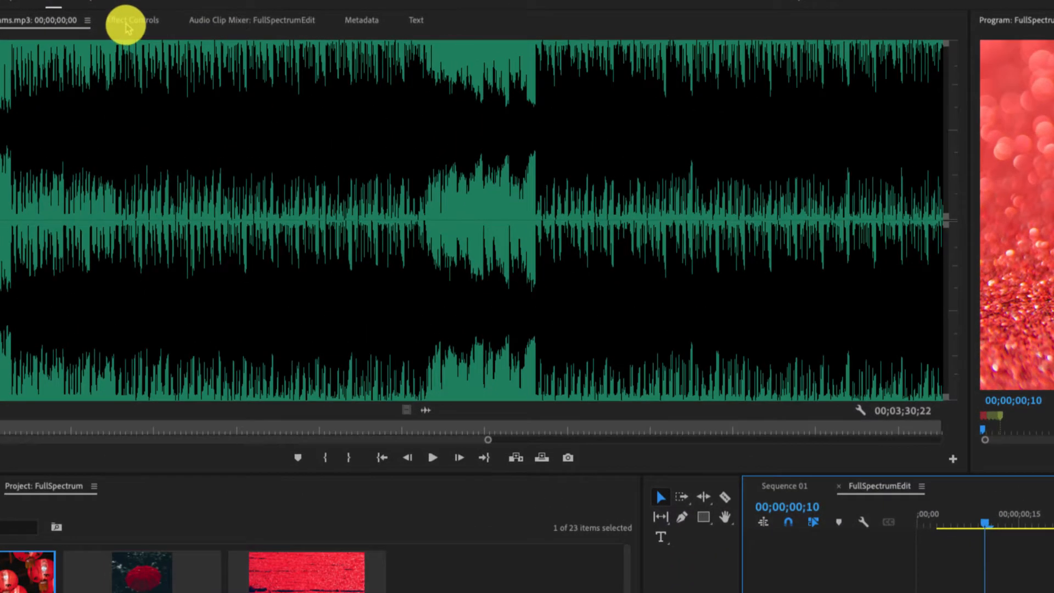
pyautogui.click(126, 25)
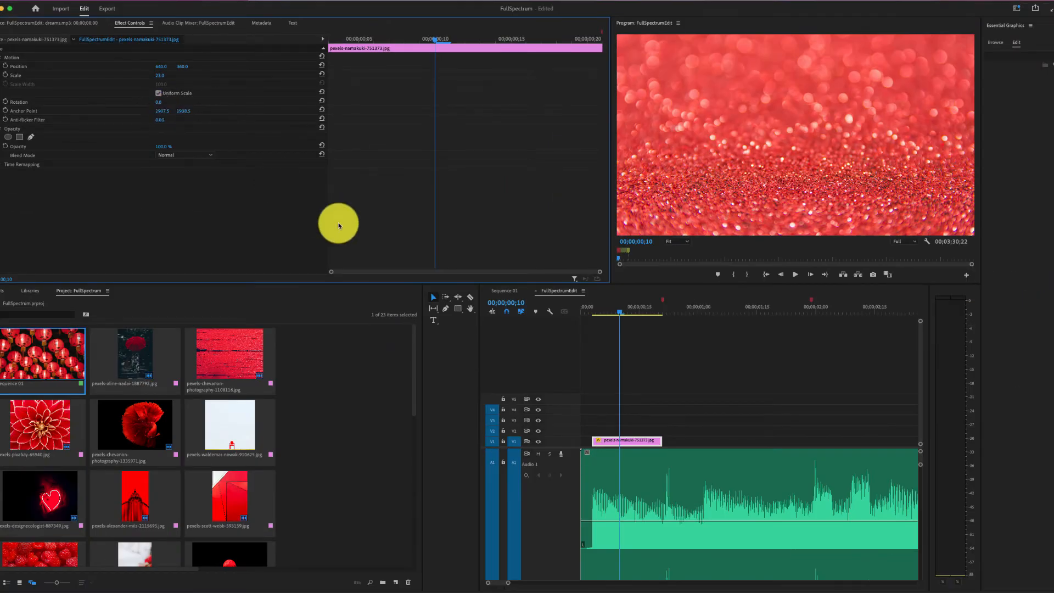
pyautogui.moveTo(157, 75)
pyautogui.mouseDown()
pyautogui.moveTo(177, 75)
pyautogui.moveTo(167, 74)
pyautogui.mouseUp()
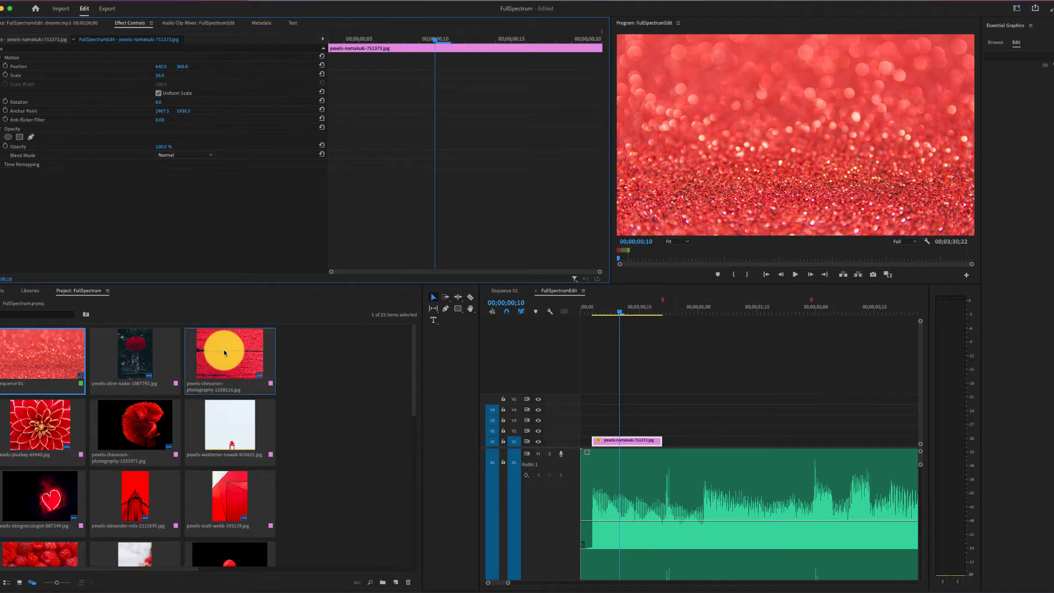
# Step: Place the red wood image on V1 at the first red marker and trim its end to the second red marker
pyautogui.moveTo(225, 353); pyautogui.dragTo(717, 443)
pyautogui.hscroll(2, 842, 400)
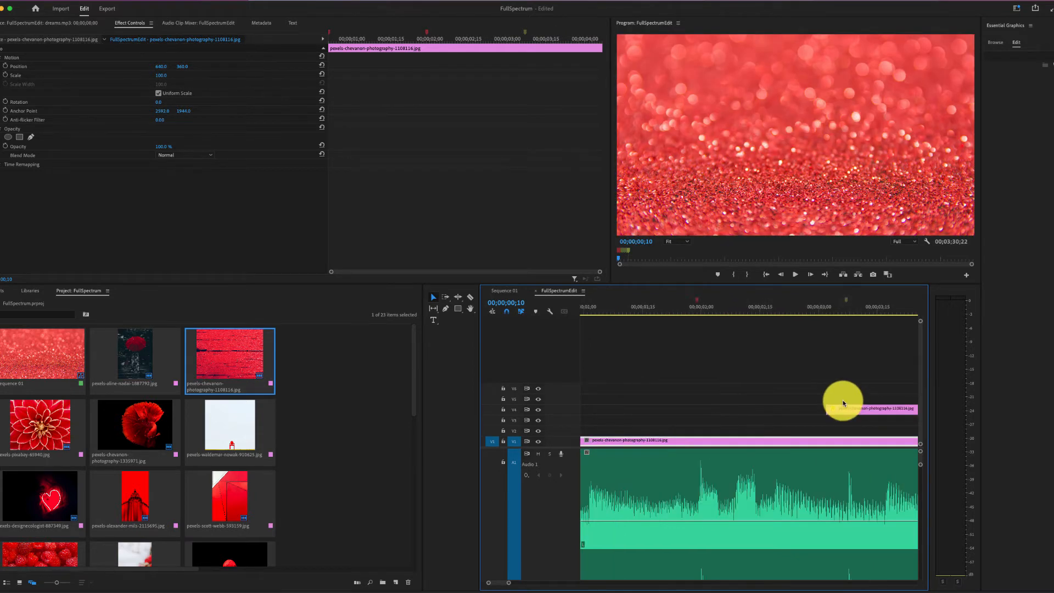
pyautogui.hscroll(3, 868, 412)
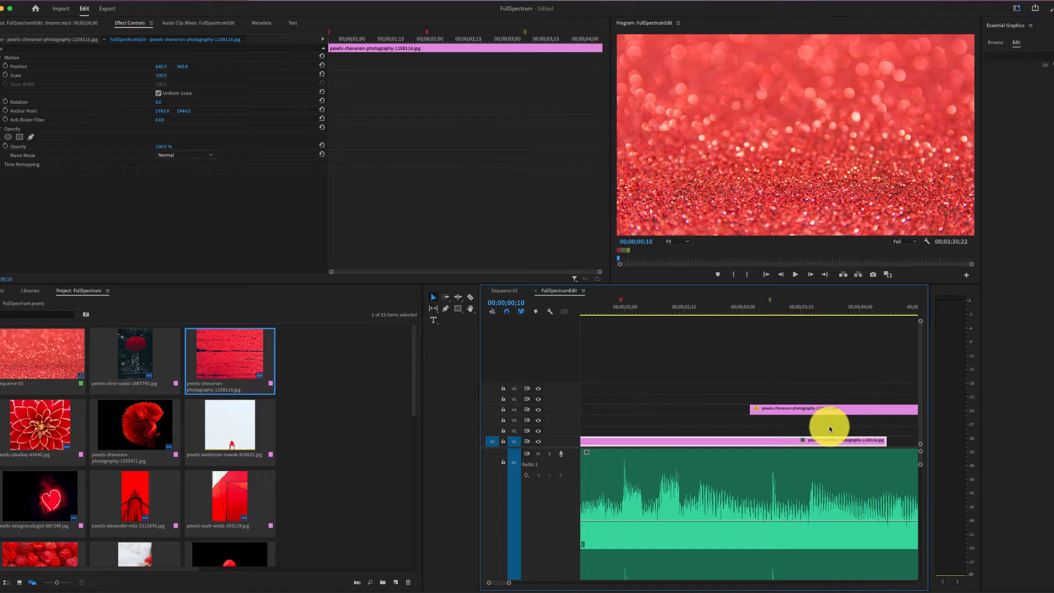
pyautogui.hscroll(3, 802, 437)
pyautogui.click(774, 445)
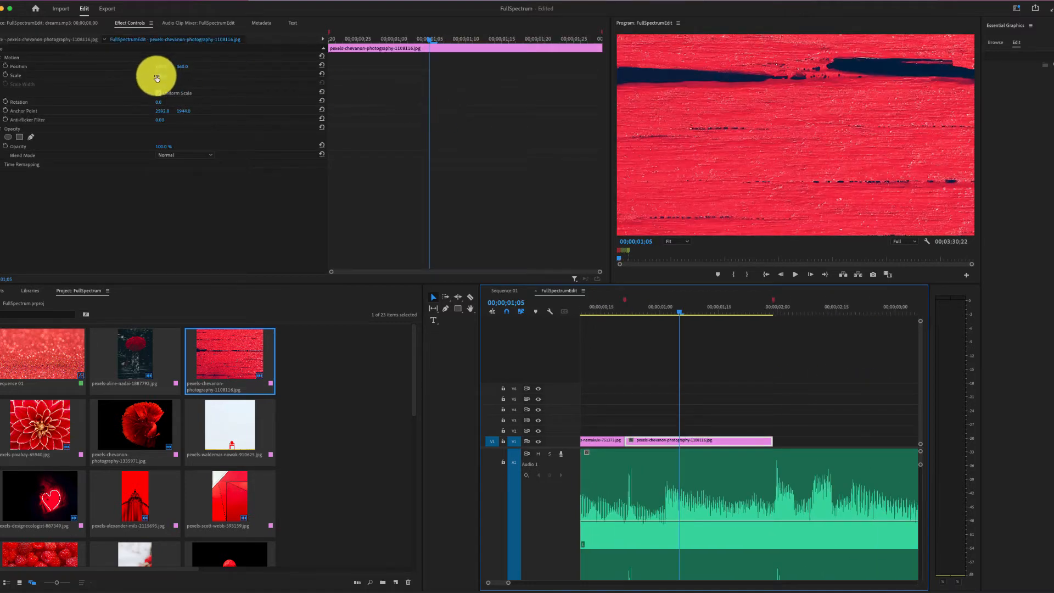
# Step: Set the red wood image's Scale to 26.0 so it fills the frame
pyautogui.moveTo(158, 75); pyautogui.dragTo(110, 75)
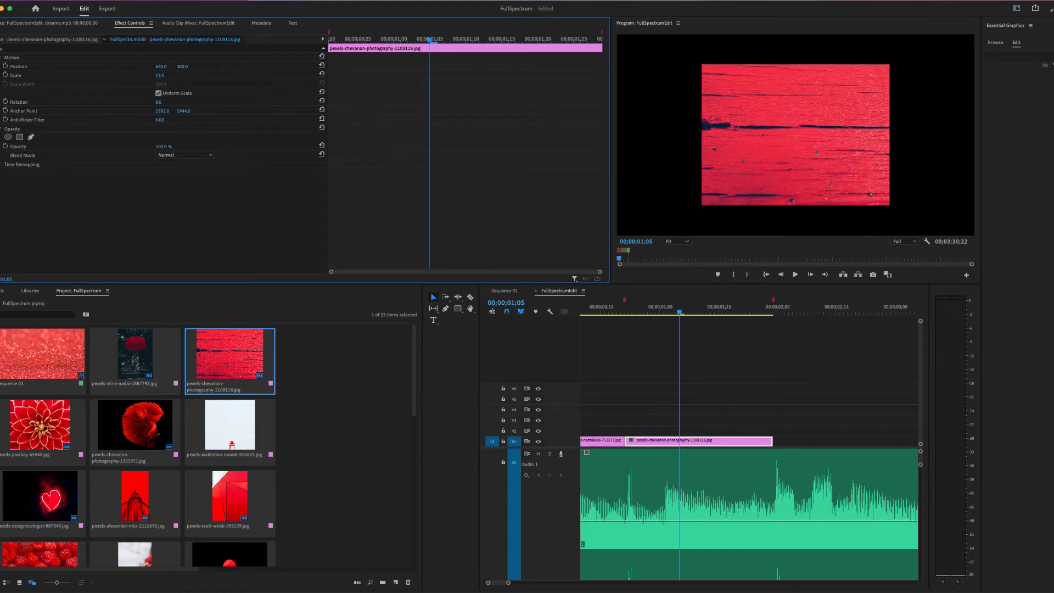
pyautogui.moveTo(110, 75); pyautogui.dragTo(117, 75)
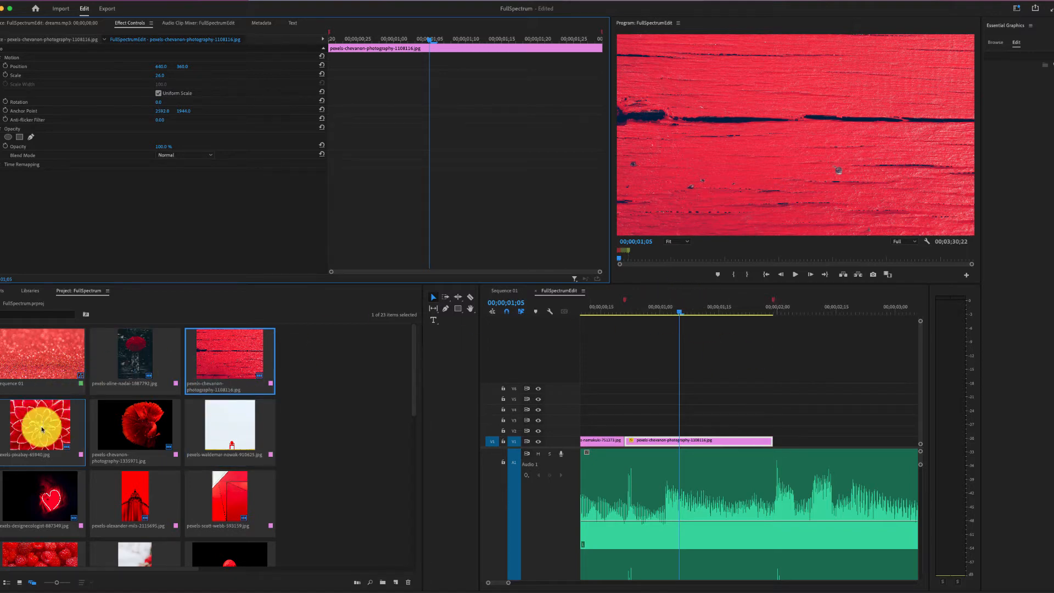
# Step: Place the raspberry image on V1 directly after the red wood image and set its Scale to 27.0
pyautogui.moveTo(36, 555); pyautogui.dragTo(817, 439)
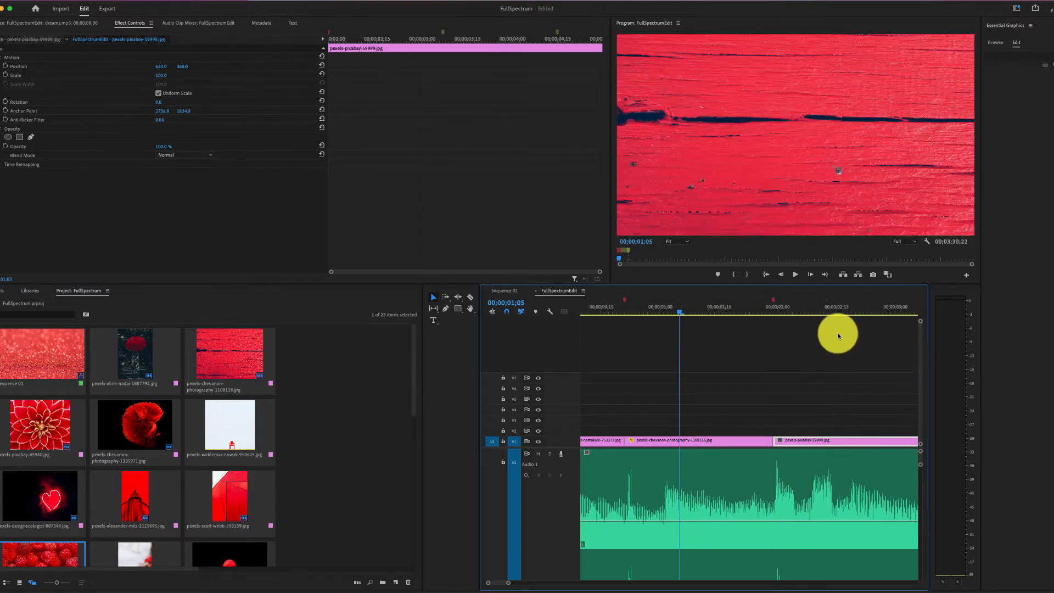
pyautogui.click(824, 311)
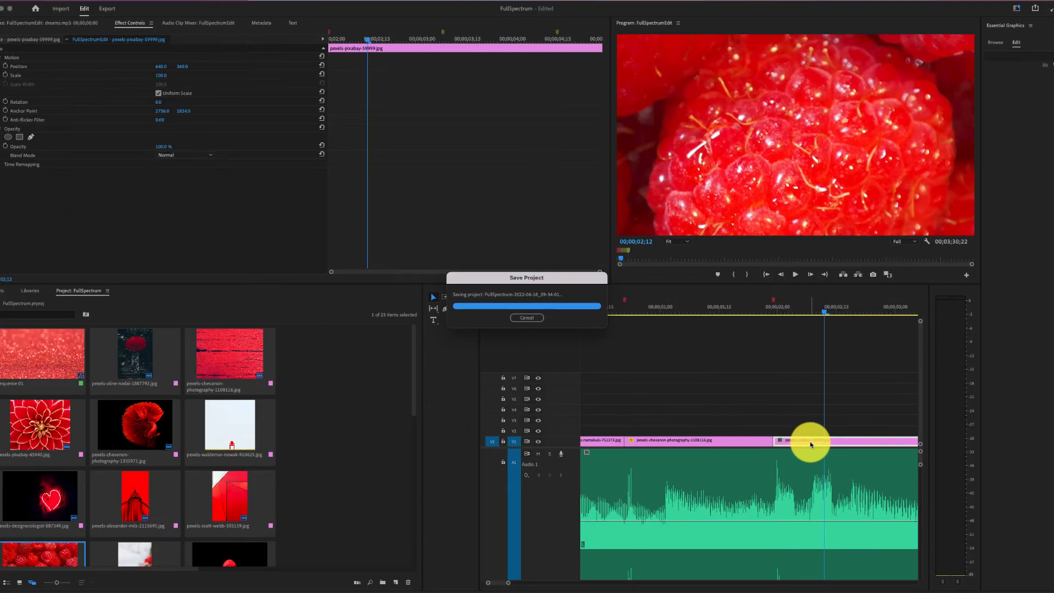
pyautogui.click(159, 75)
pyautogui.write('24')
pyautogui.press('Return')
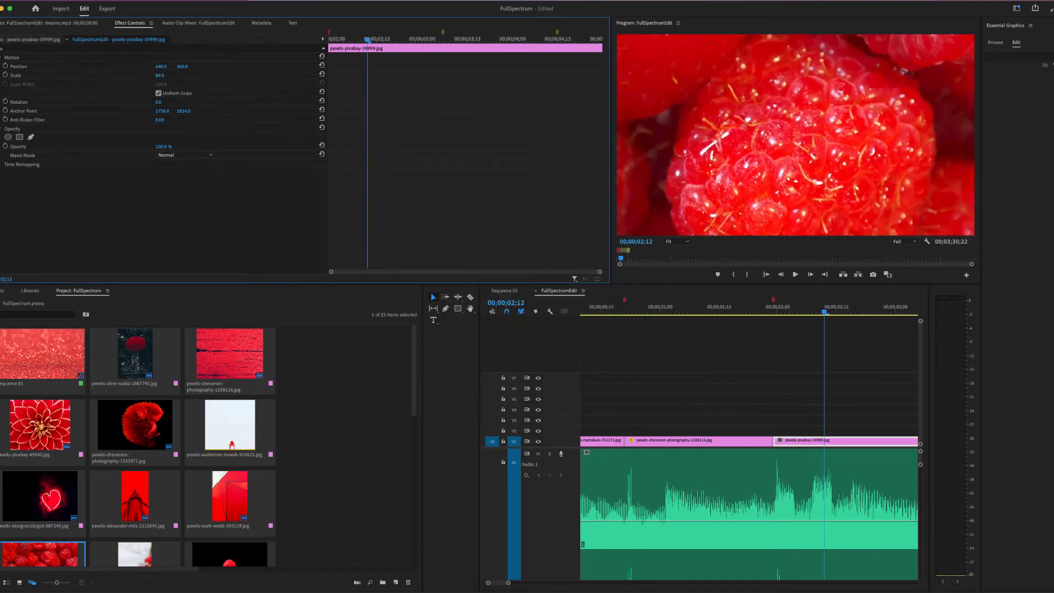
pyautogui.moveTo(160, 75); pyautogui.dragTo(162, 75)
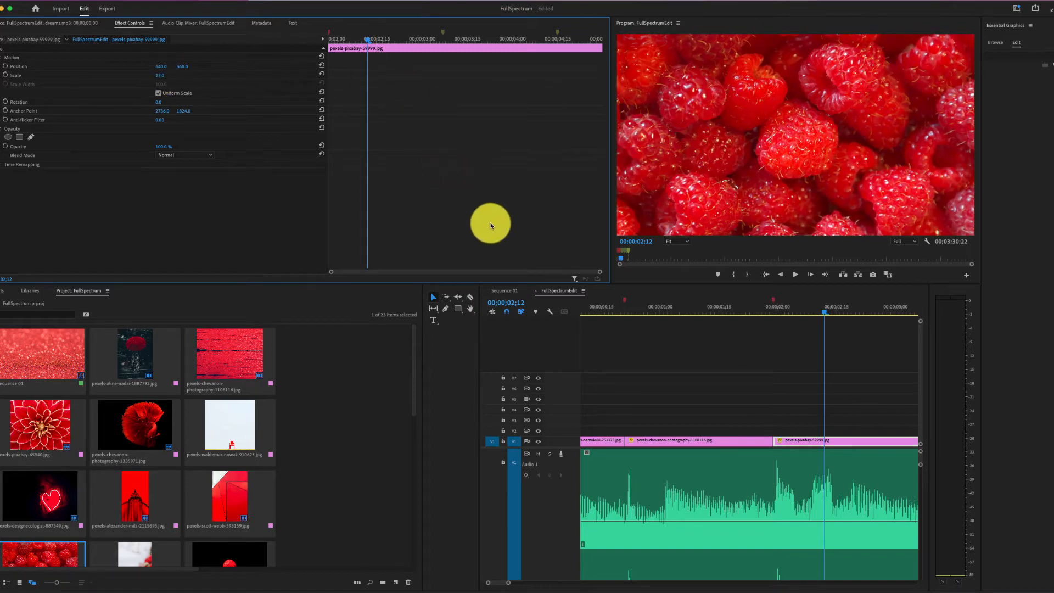
# Step: Trim the end of the raspberry image to the marker at 00;00;03;07
pyautogui.scroll(-5, 729, 364)
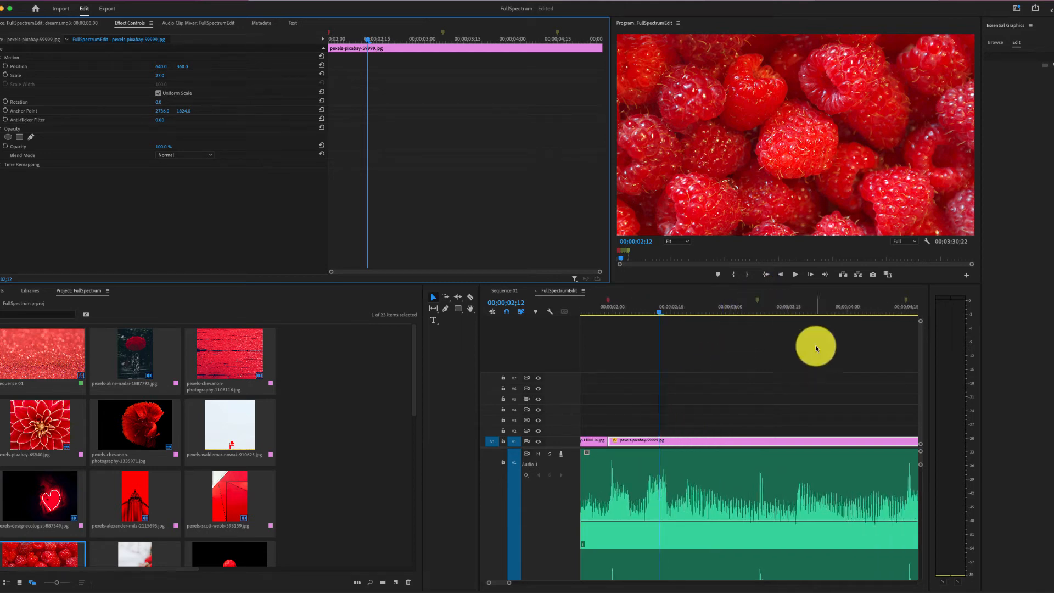
pyautogui.scroll(-3, 818, 352)
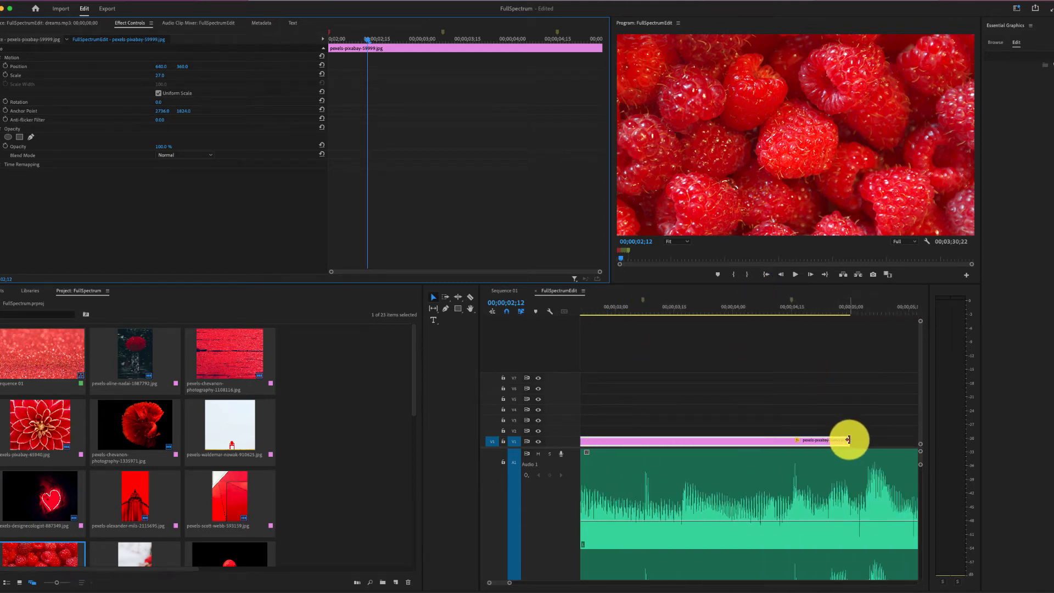
pyautogui.moveTo(849, 441); pyautogui.dragTo(641, 436)
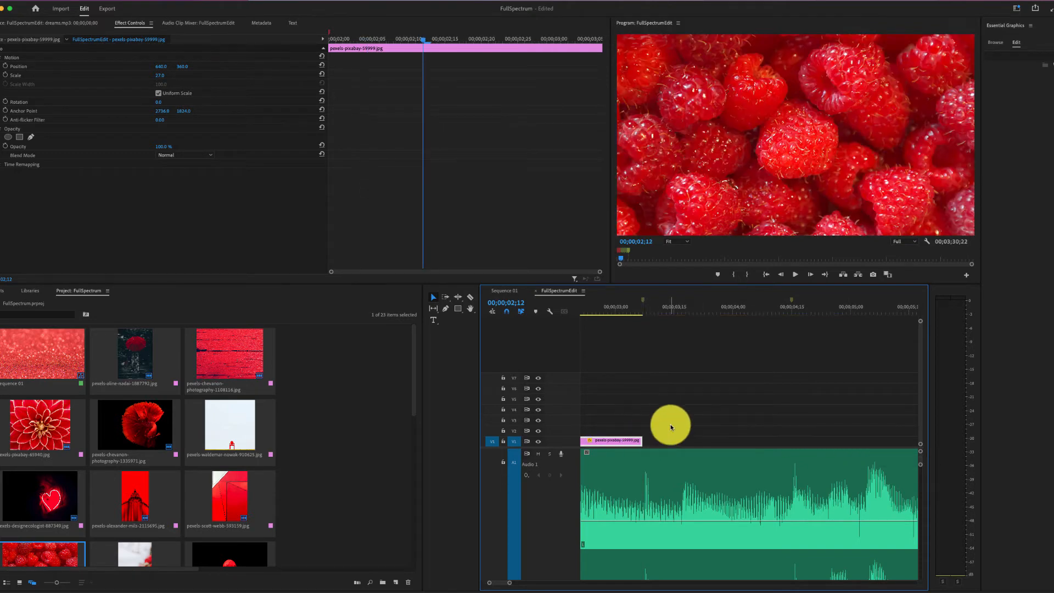
# Step: Trim the end of the red panel image to the marker at 00;00;06;03, and reframe it with Scale 34.0 and a new vertical position
pyautogui.scroll(3, 671, 423)
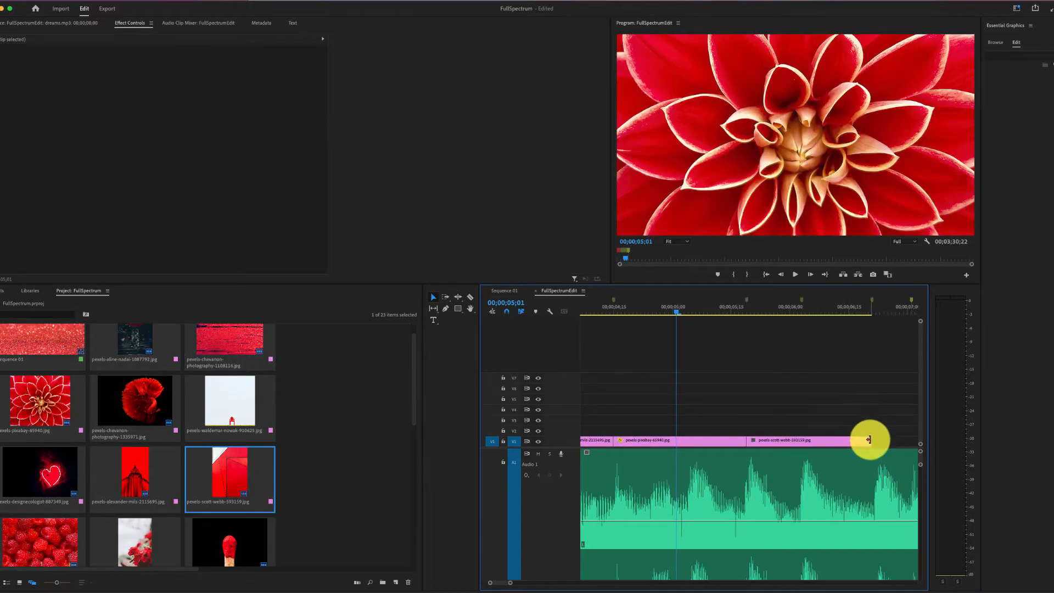
pyautogui.moveTo(870, 439); pyautogui.dragTo(799, 437)
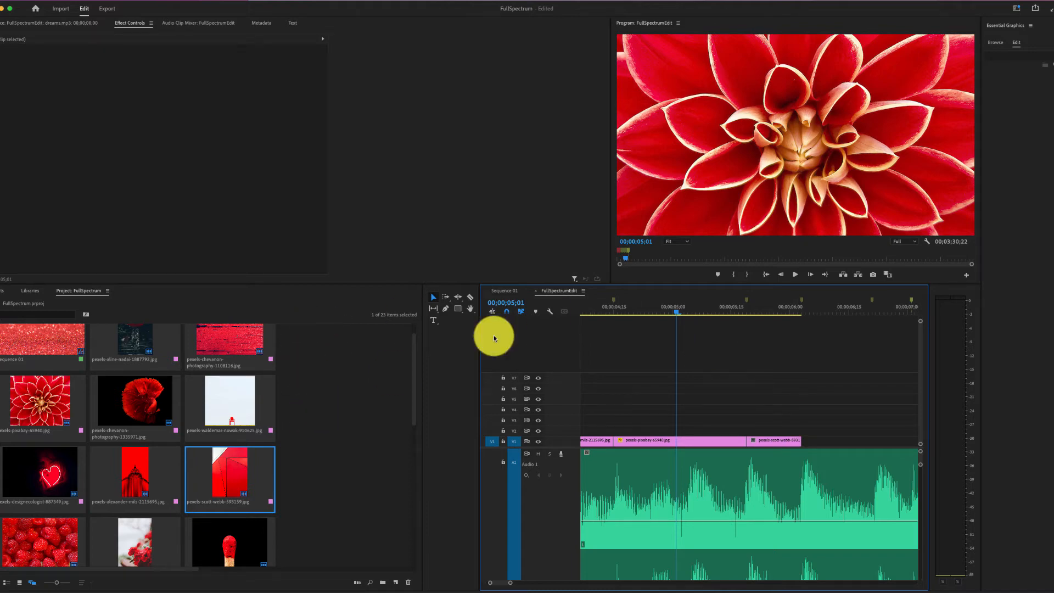
pyautogui.click(773, 312)
pyautogui.click(760, 440)
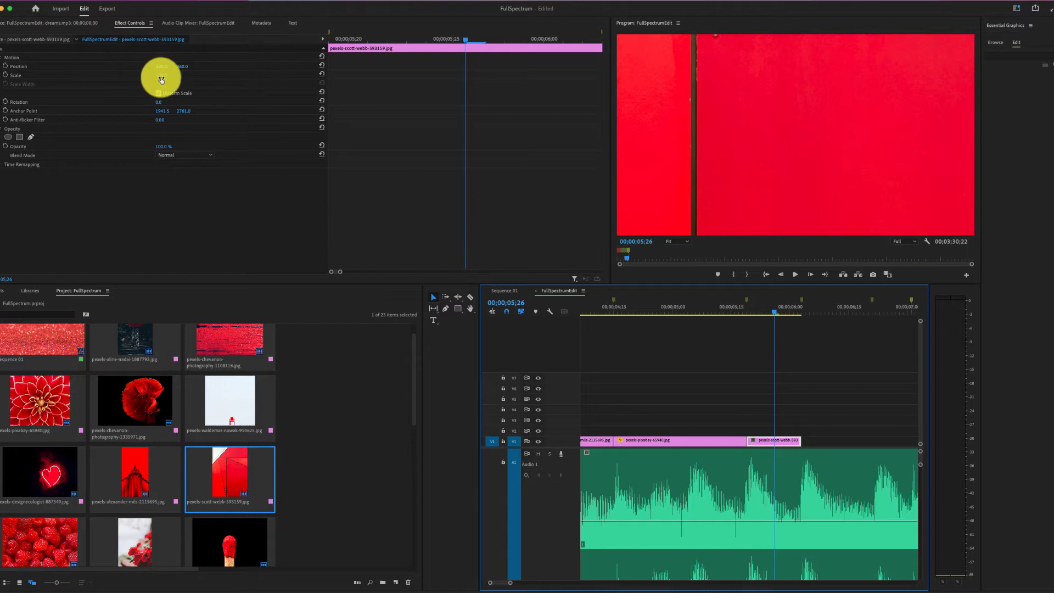
pyautogui.moveTo(159, 75); pyautogui.dragTo(122, 76)
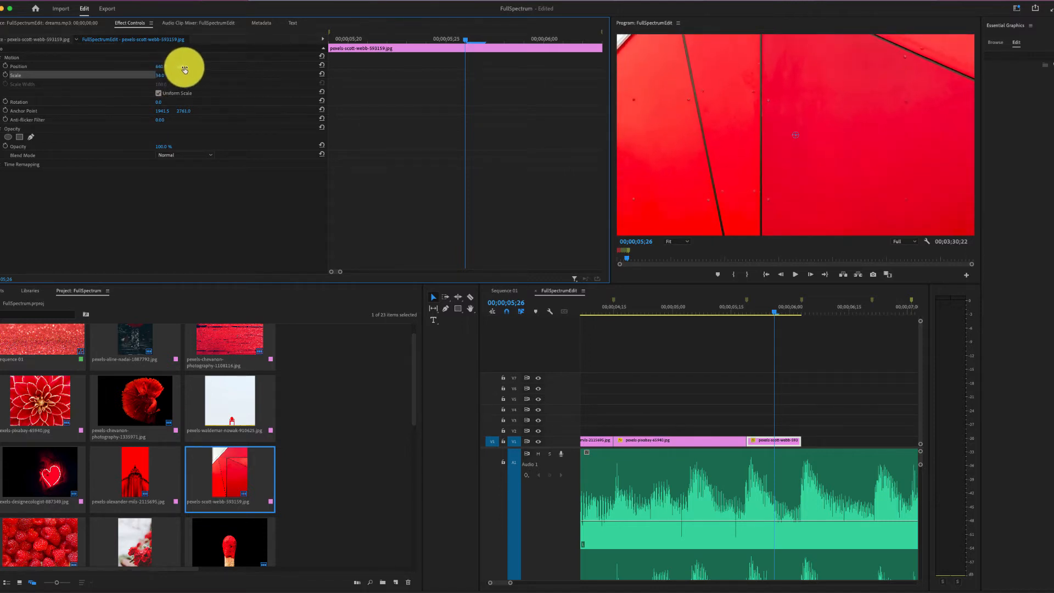
pyautogui.moveTo(185, 69); pyautogui.dragTo(367, 69)
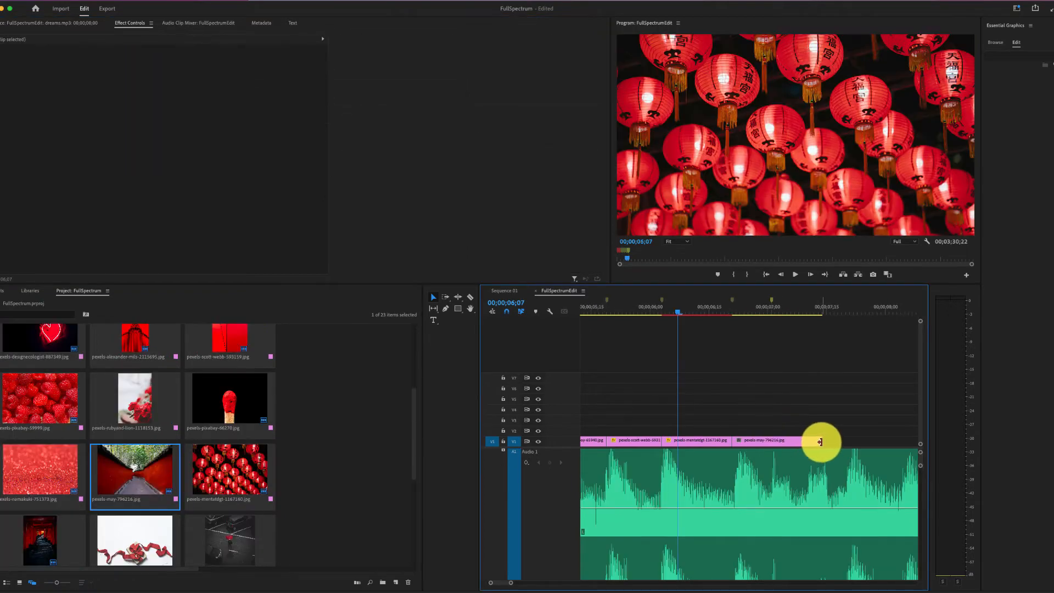
# Step: Trim the end of the red wall and bamboo image to the marker just after 00;00;07;00 and reduce its Scale to fit the frame
pyautogui.moveTo(819, 441); pyautogui.dragTo(770, 436)
pyautogui.click(751, 308)
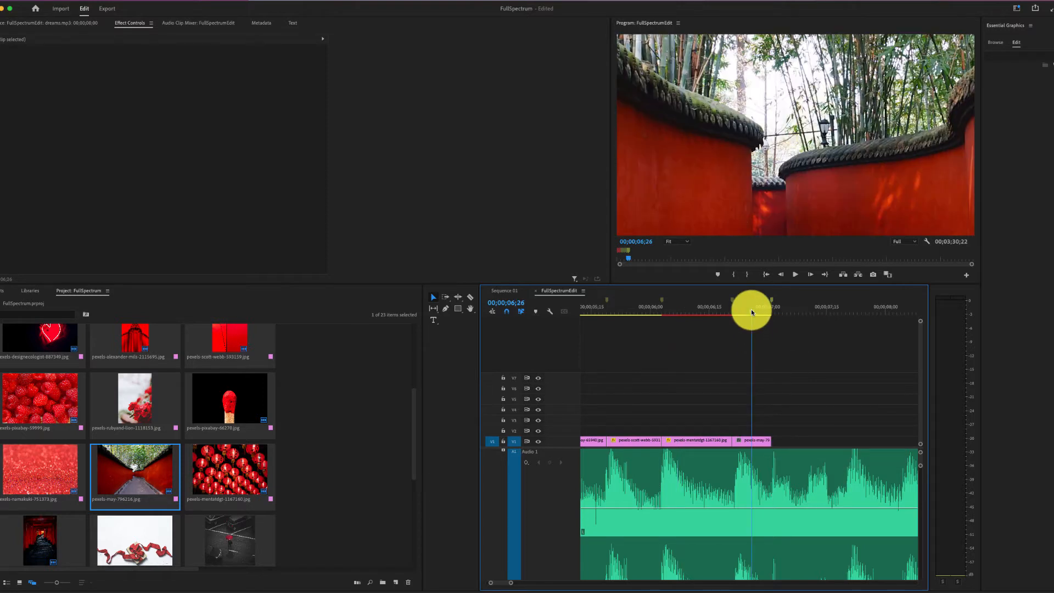
pyautogui.click(744, 440)
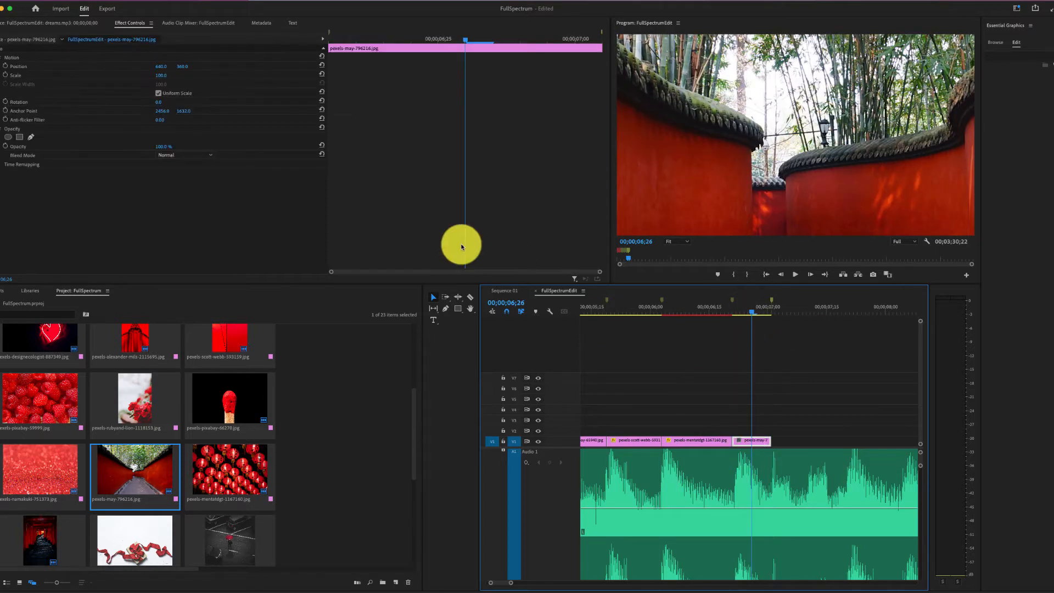
pyautogui.moveTo(159, 75); pyautogui.dragTo(135, 75)
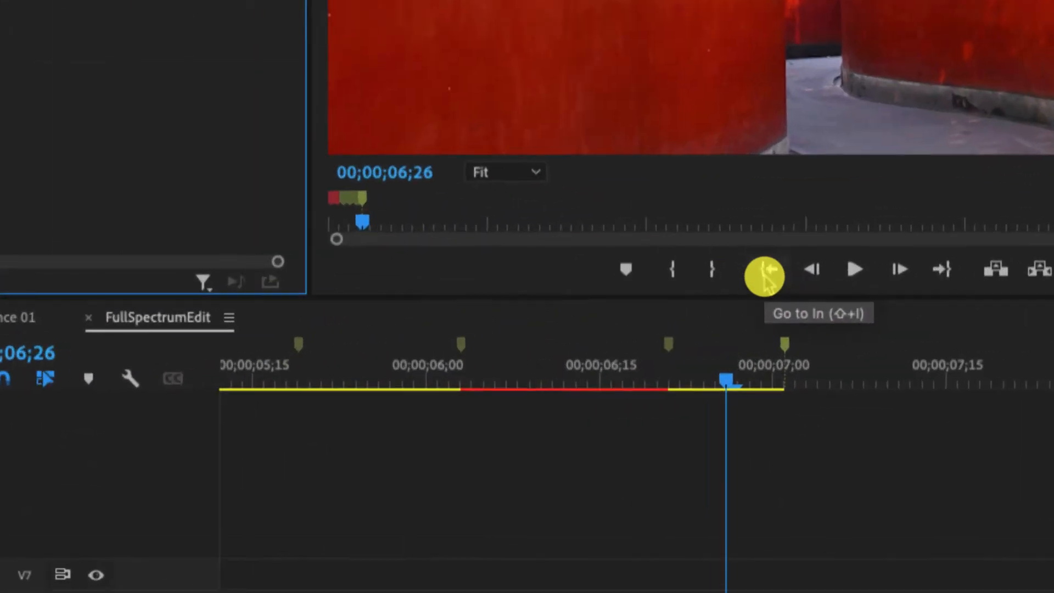
# Step: Play the FullSpectrumEdit sequence from its start to check the image cuts against the music
pyautogui.click(766, 275)
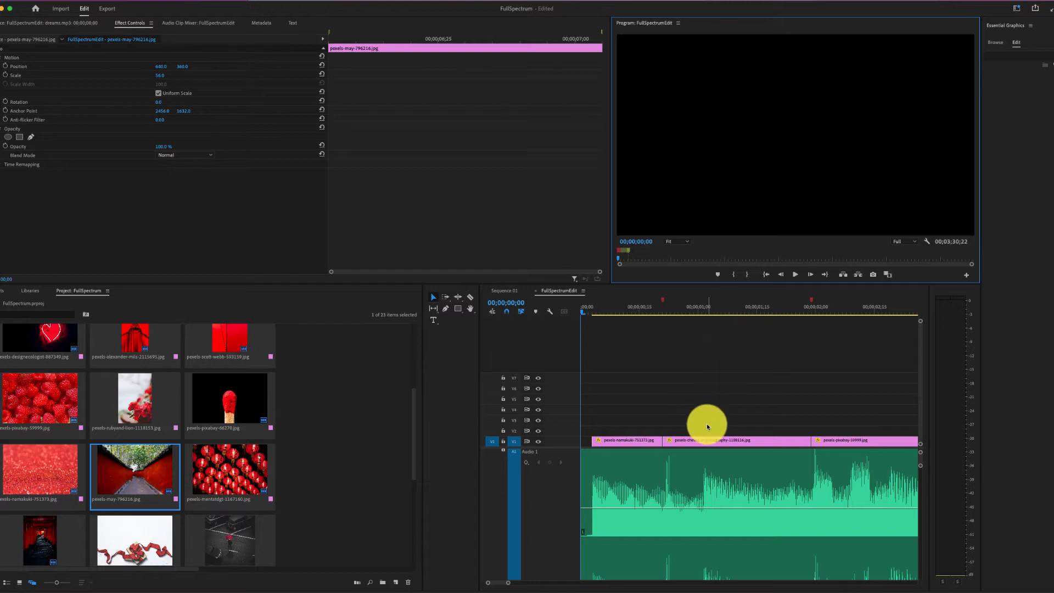
pyautogui.press('space')
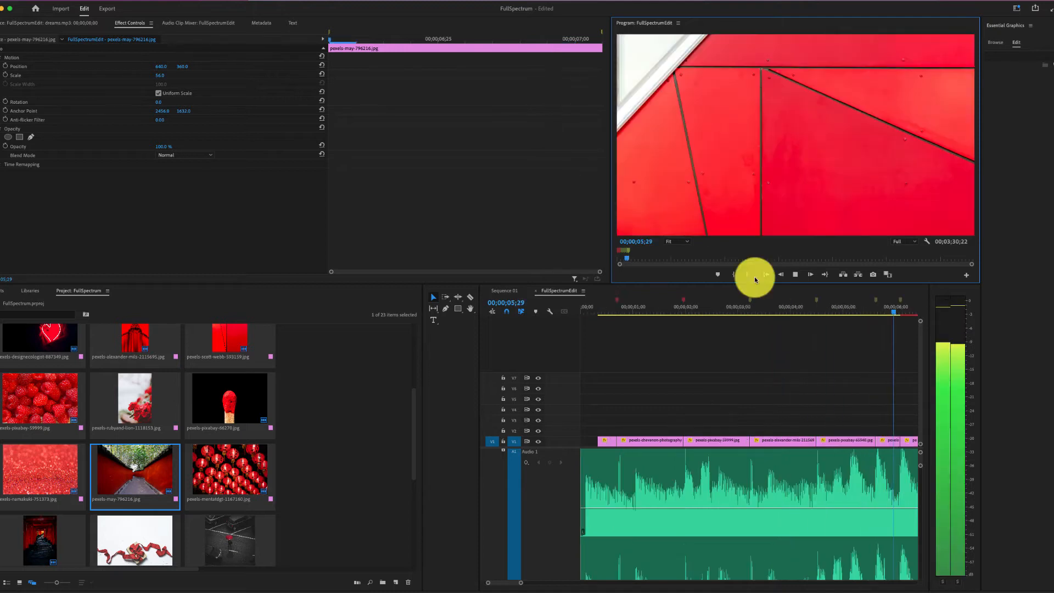
pyautogui.press('space')
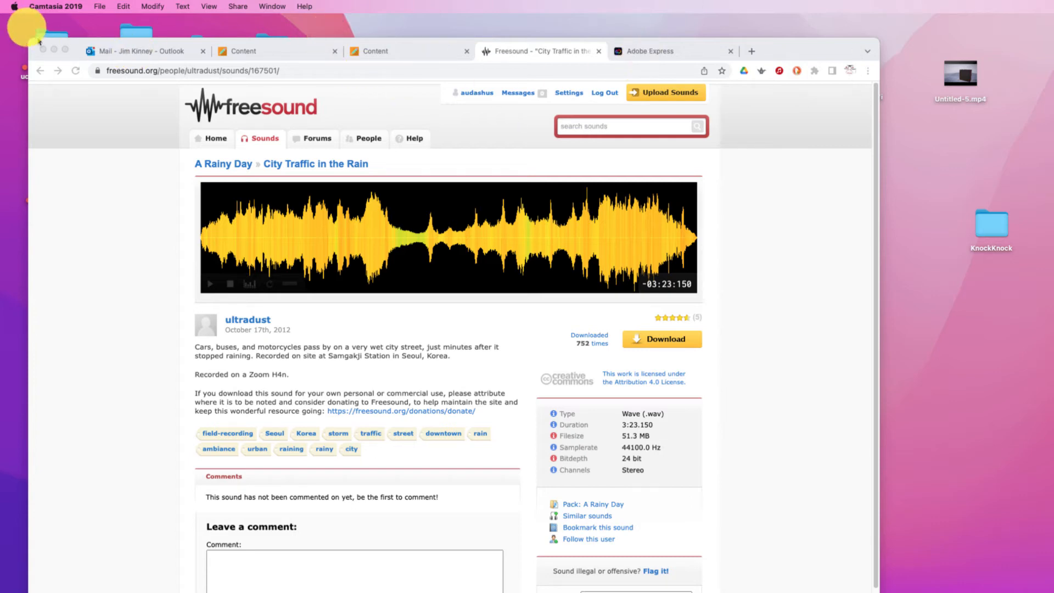
# Step: Minimize the browser window and open the Sounds folder inside the desktop's Colour folder to review its audio files
pyautogui.click(54, 51)
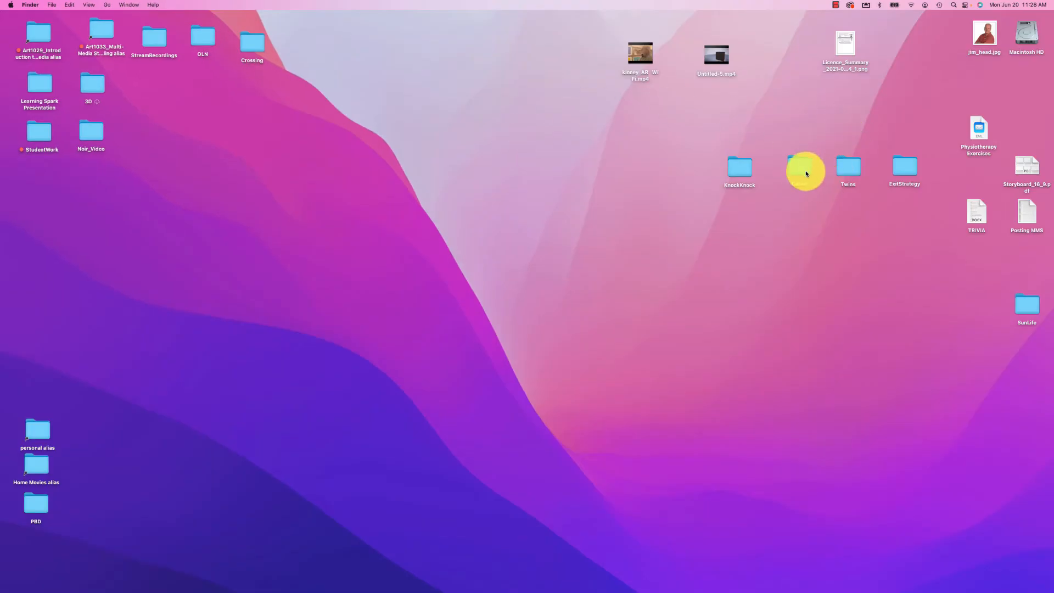
pyautogui.doubleClick(802, 172)
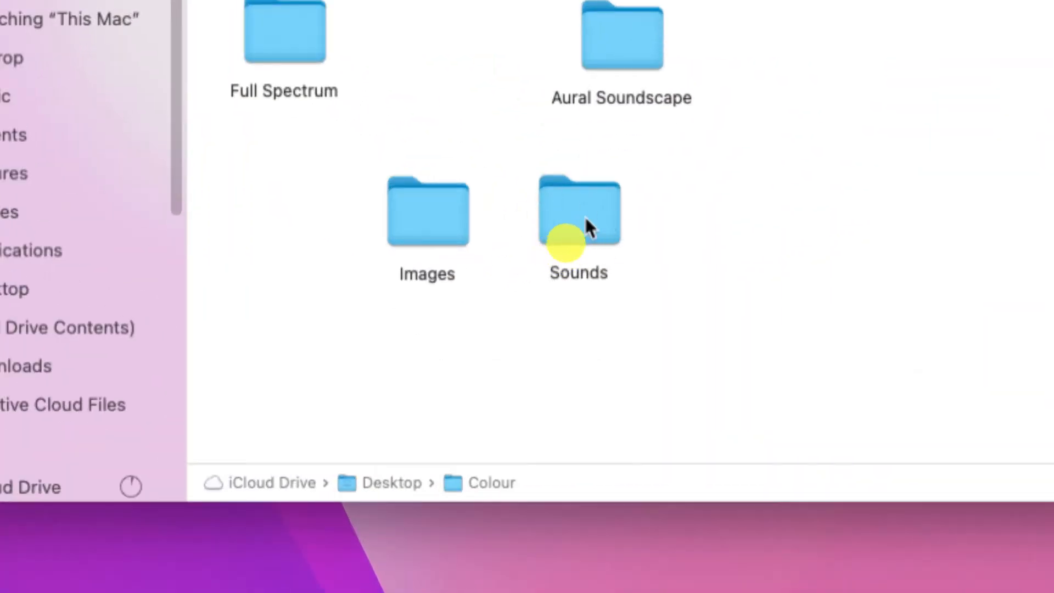
pyautogui.doubleClick(563, 242)
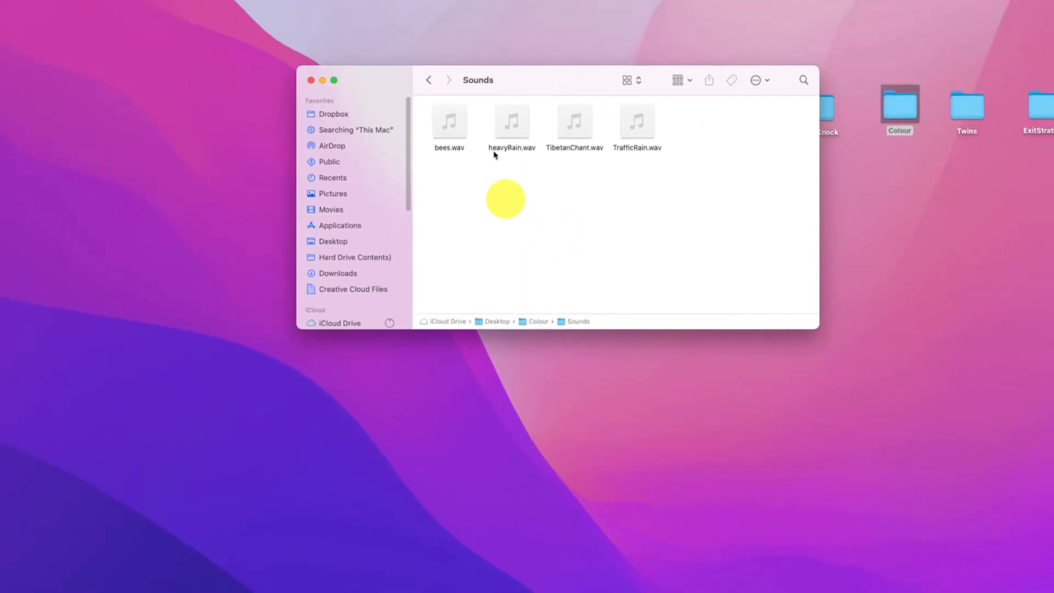
pyautogui.moveTo(450, 122)
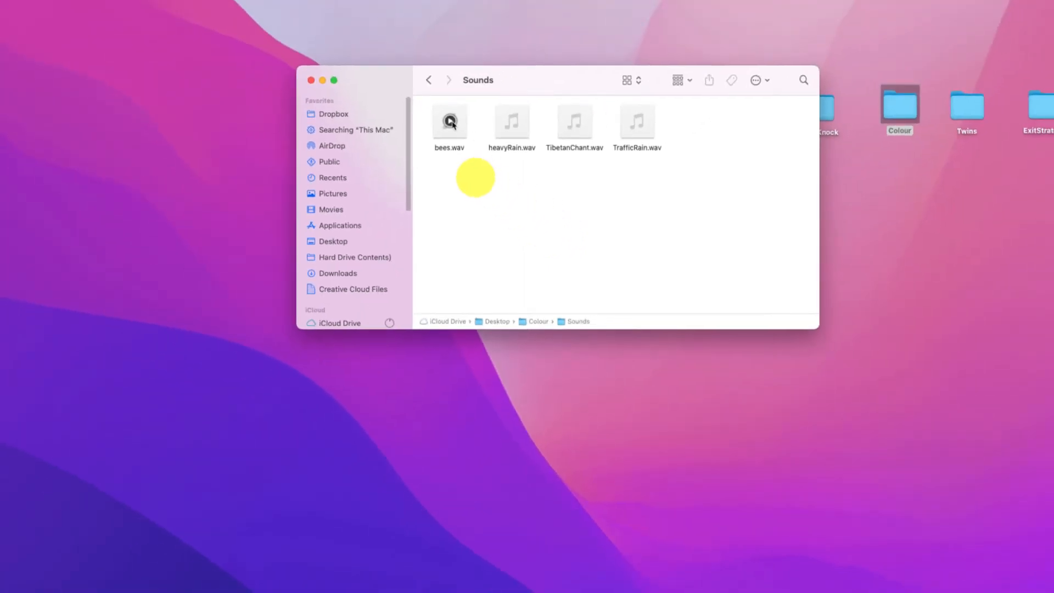
pyautogui.moveTo(589, 142)
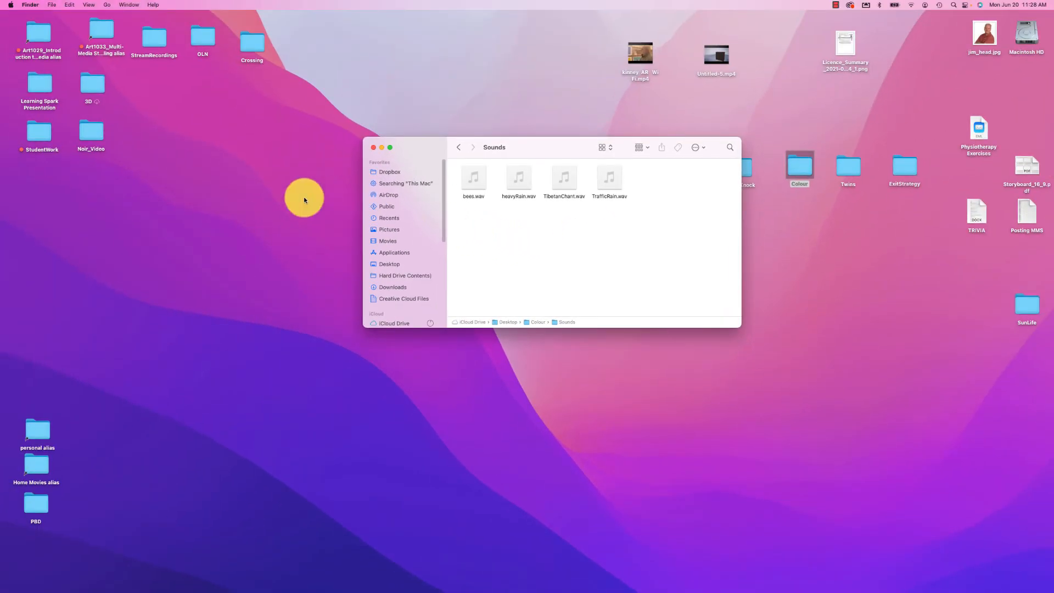
pyautogui.moveTo(9, 431)
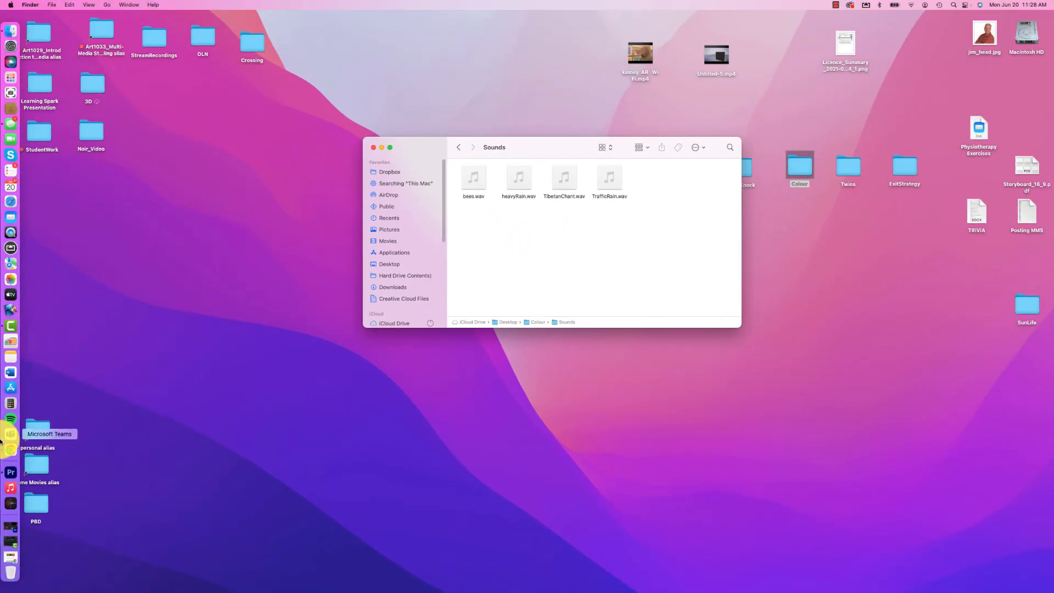
# Step: Switch back to Premiere Pro and scrub the FullSpectrumEdit sequence from its start to the marker at 00;00;04;15
pyautogui.click(12, 473)
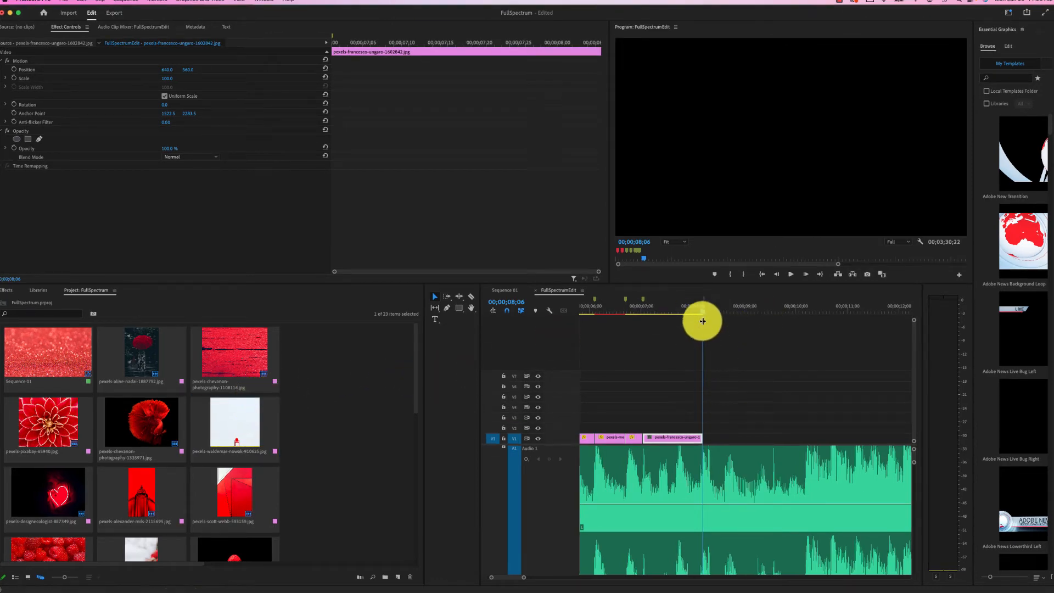
pyautogui.moveTo(703, 312); pyautogui.dragTo(606, 310)
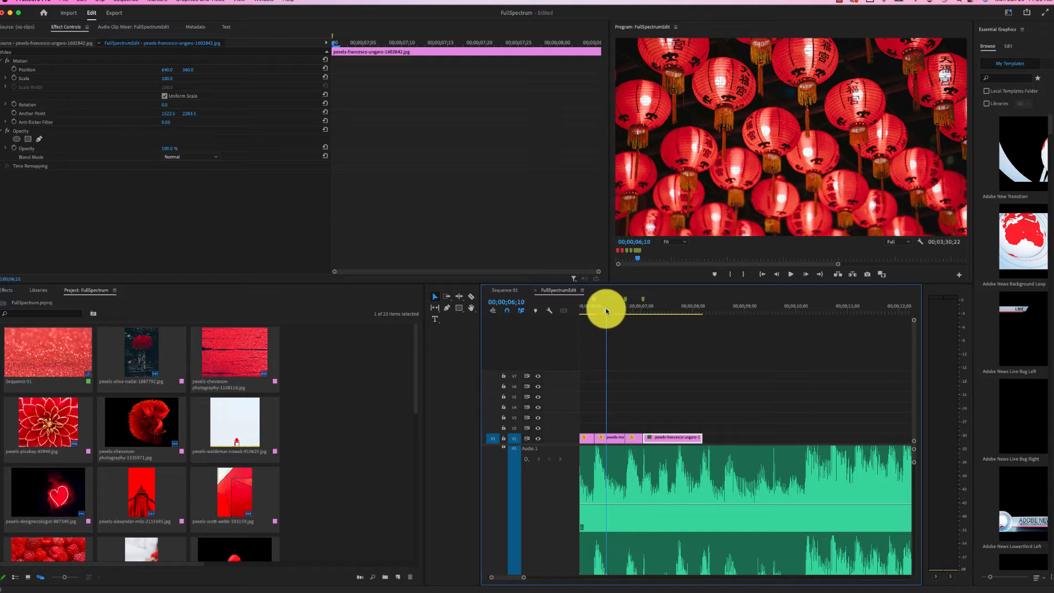
pyautogui.click(762, 274)
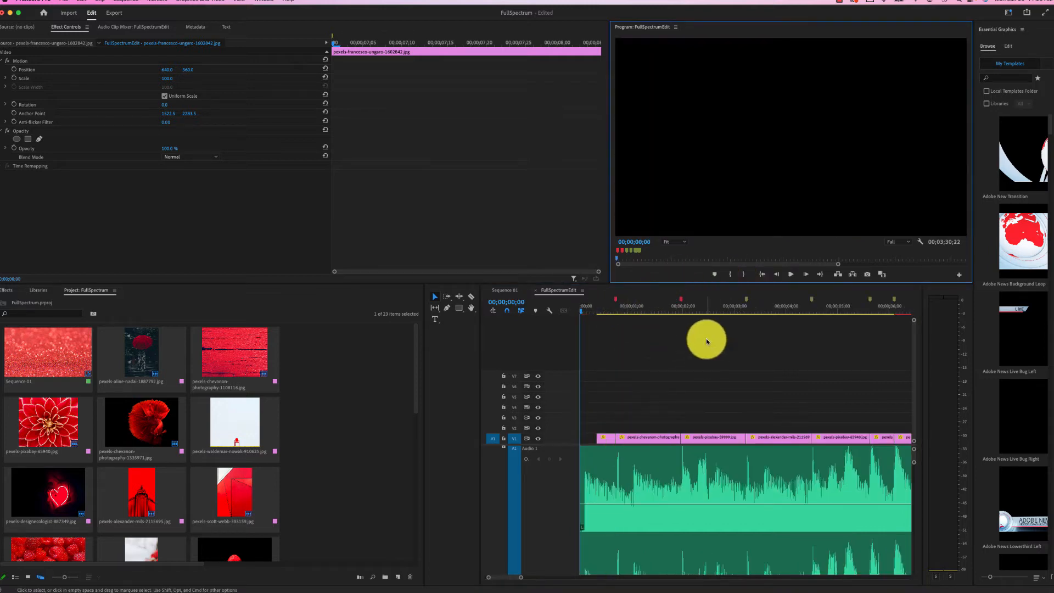
pyautogui.click(639, 307)
pyautogui.moveTo(662, 309); pyautogui.dragTo(810, 322)
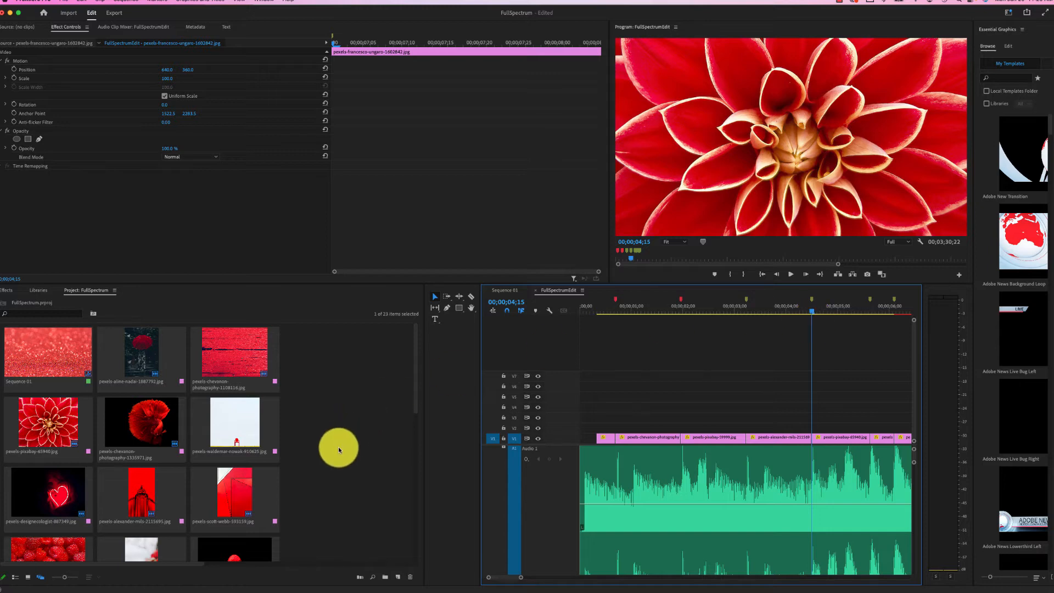
# Step: Import bees.wav, heavyRain.wav, TibetanChant.wav and TrafficRain.wav from the Colour folder's Sounds folder into the project
pyautogui.scroll(-5, 338, 447)
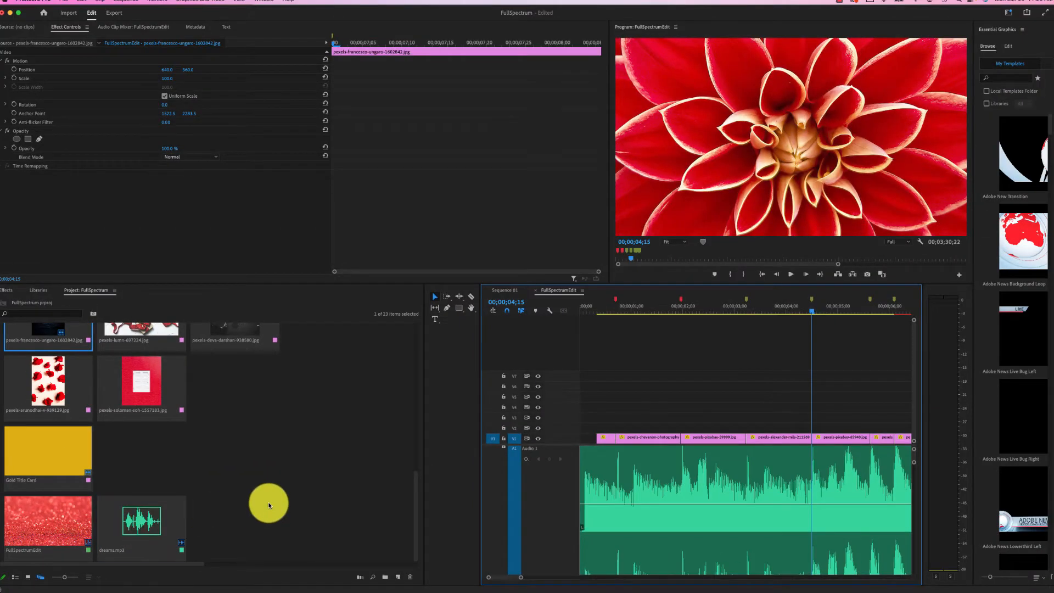
pyautogui.click(269, 504)
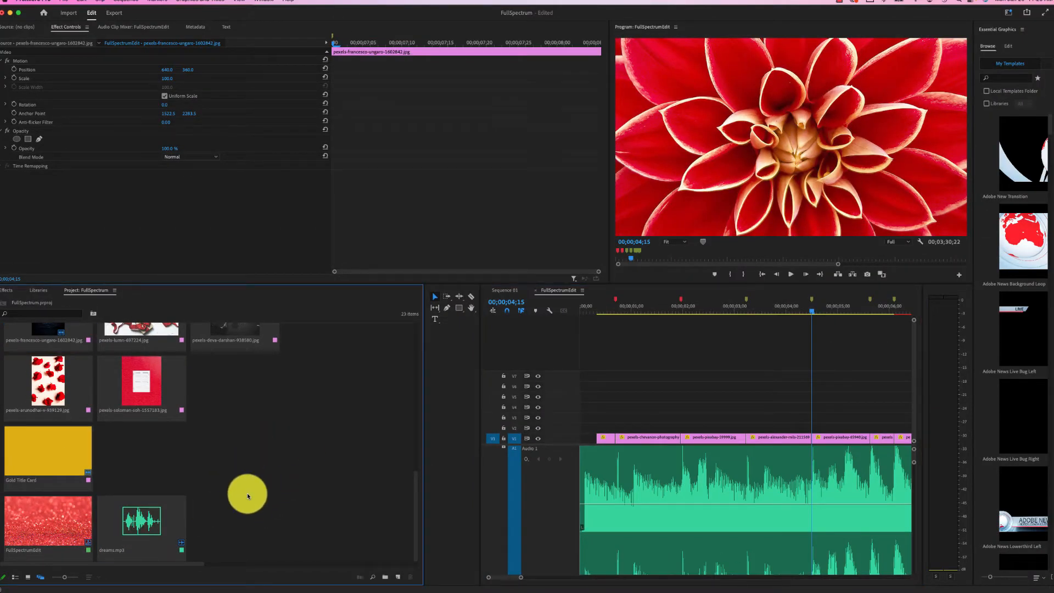
pyautogui.doubleClick(289, 527)
pyautogui.click(529, 121)
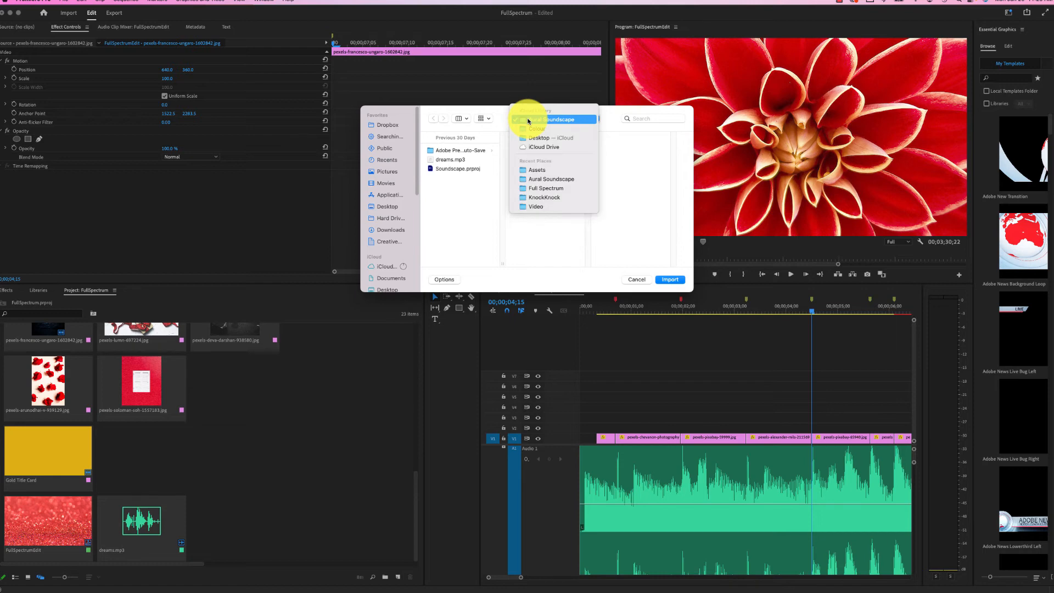
pyautogui.click(529, 129)
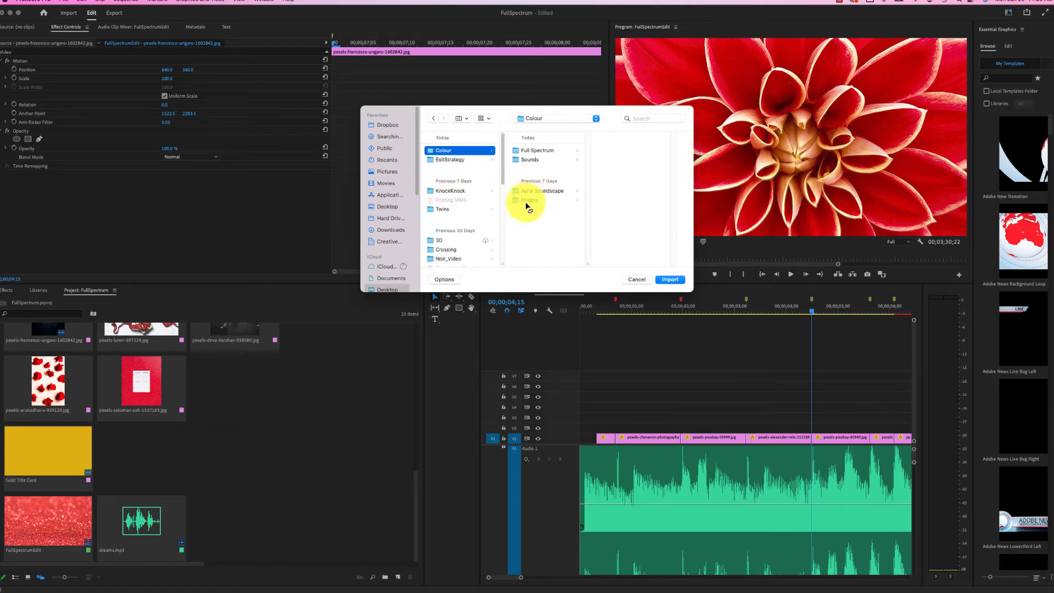
pyautogui.click(531, 160)
pyautogui.click(624, 153)
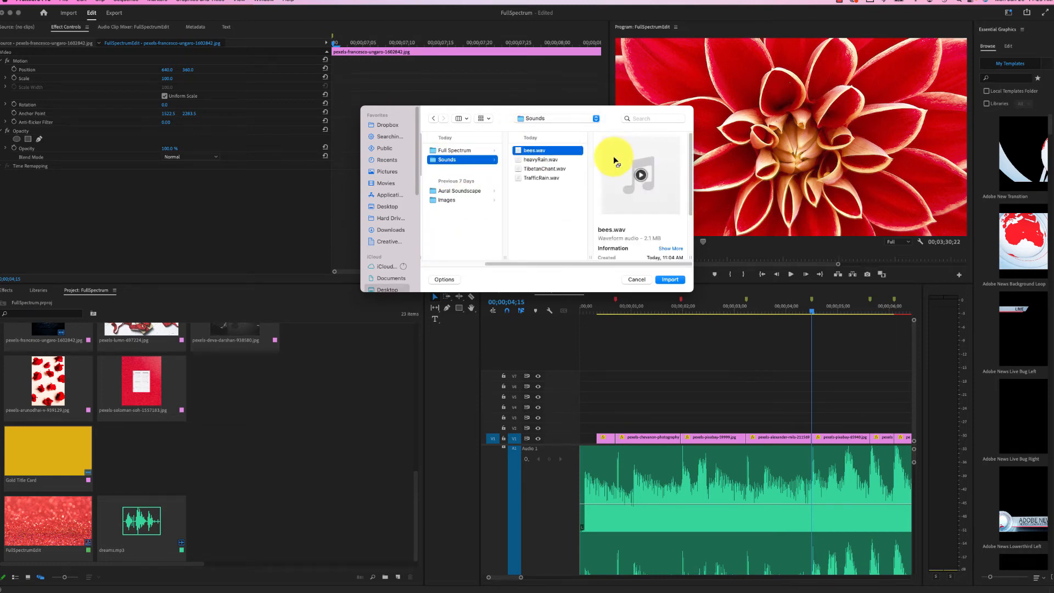
pyautogui.keyDown('shift'); pyautogui.click(540, 178); pyautogui.keyUp('shift')
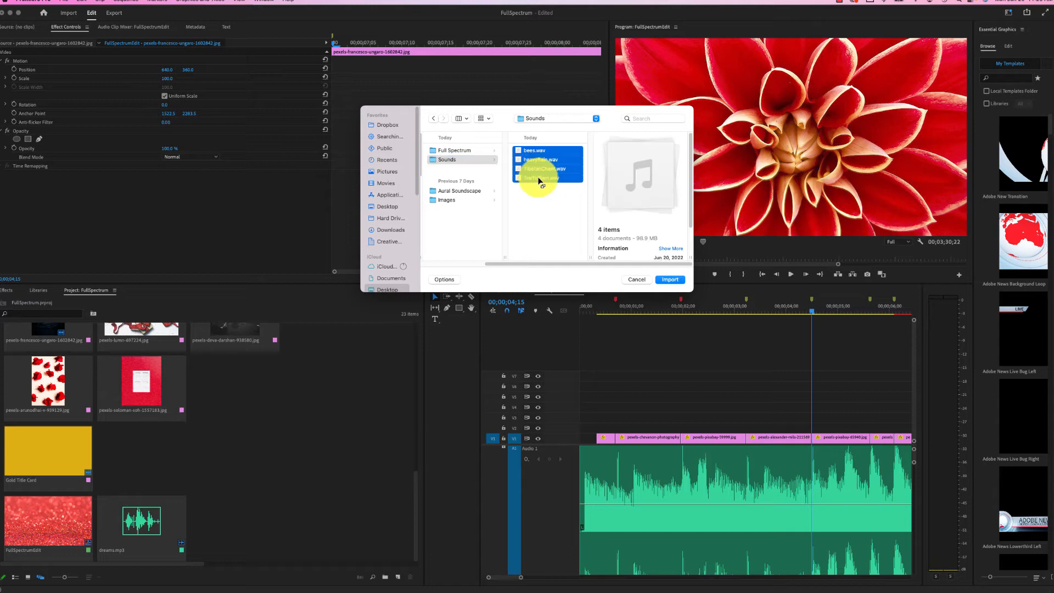
pyautogui.click(670, 279)
pyautogui.scroll(-2, 320, 473)
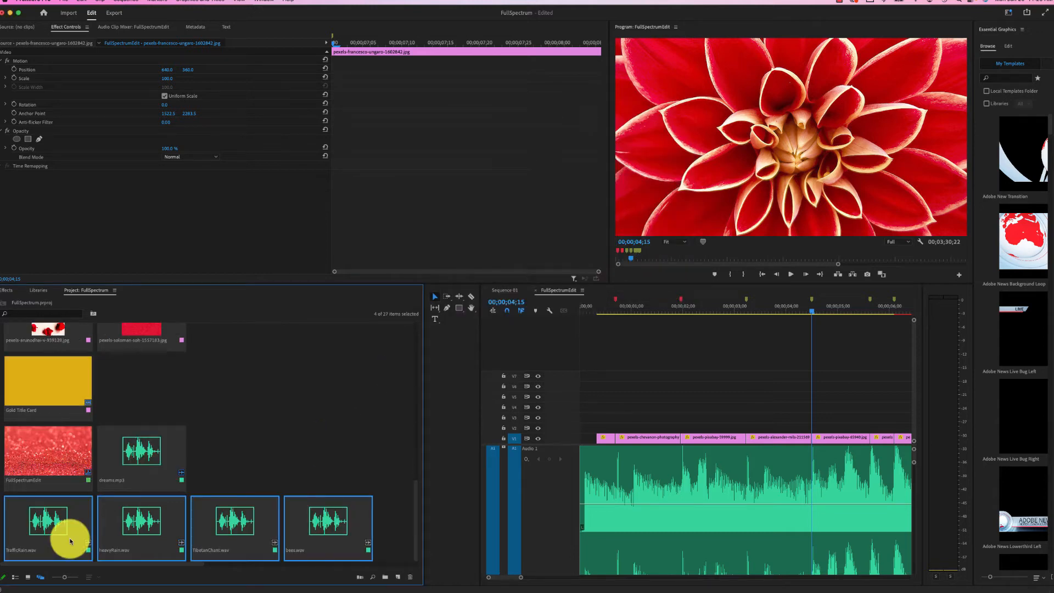
pyautogui.click(243, 463)
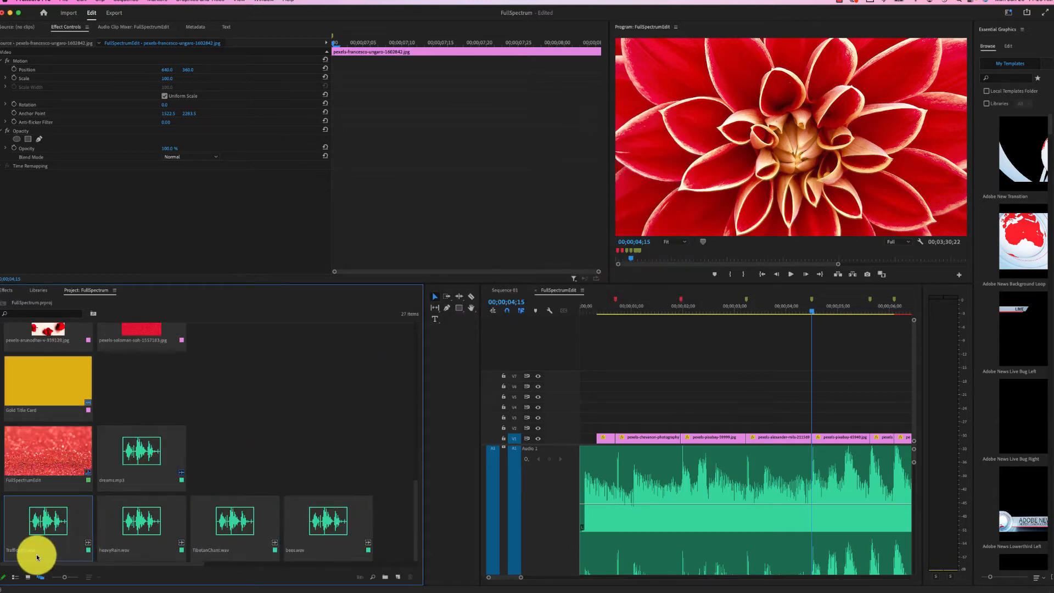
# Step: Shrink the audio tracks to reveal Audio 2 and place bees.wav on it just before the marker at 00;00;03;07
pyautogui.click(313, 535)
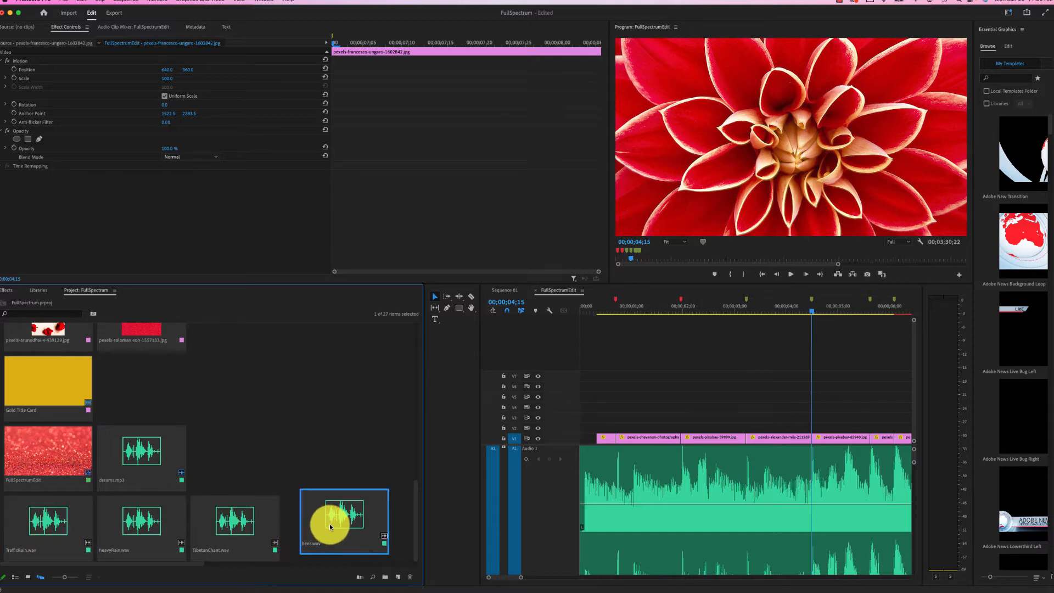
pyautogui.click(914, 464)
pyautogui.moveTo(914, 464); pyautogui.dragTo(918, 527)
pyautogui.click(326, 526)
pyautogui.moveTo(326, 526); pyautogui.dragTo(742, 498)
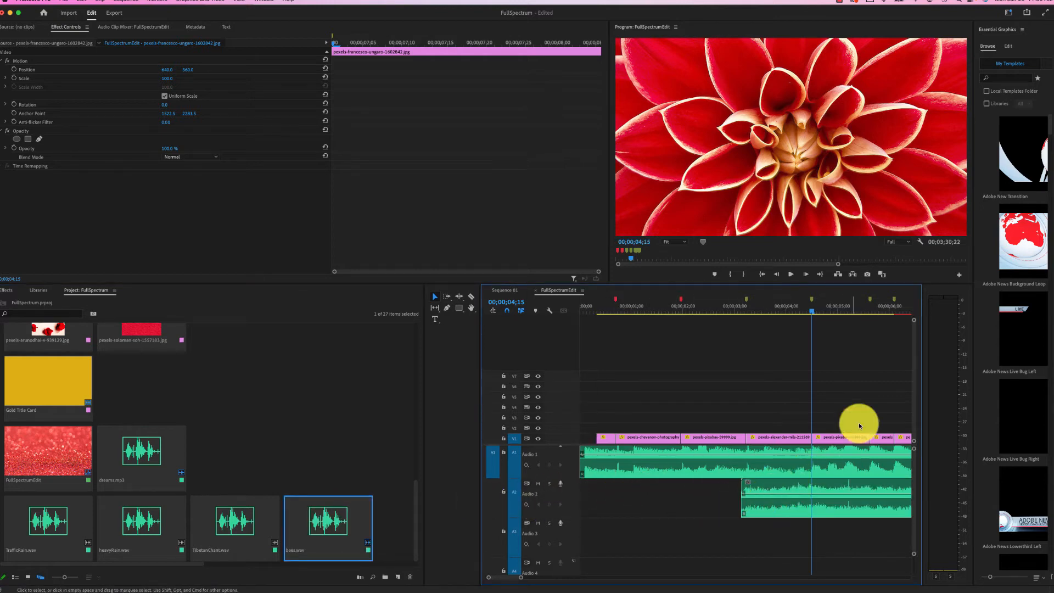
# Step: Record a voice-over onto Audio 1 from 00;00;04;15 and stop it at 00;00;07;23
pyautogui.hotkey('shift', 'k')
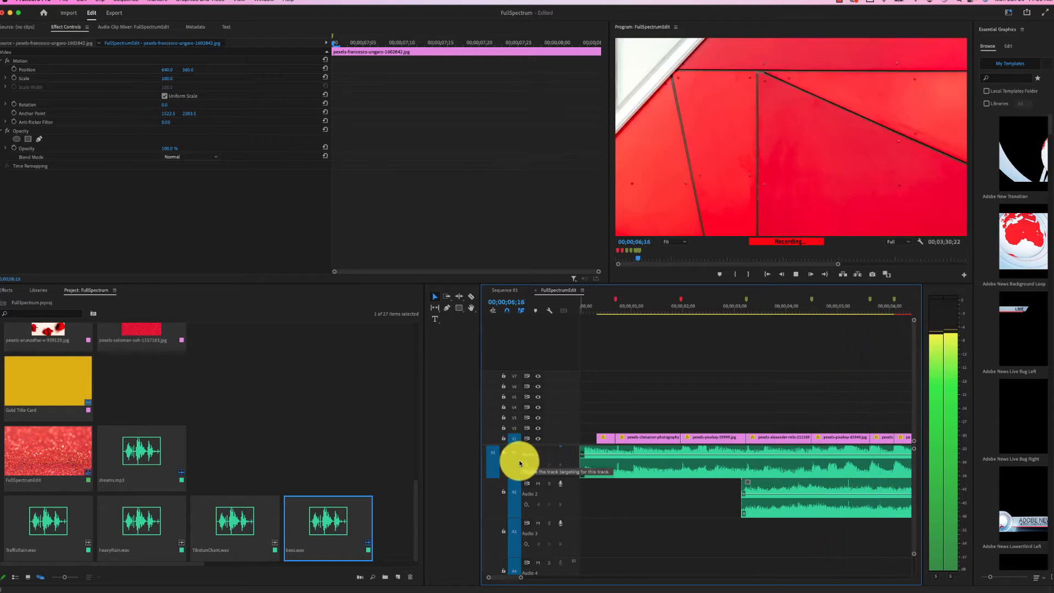
pyautogui.click(551, 448)
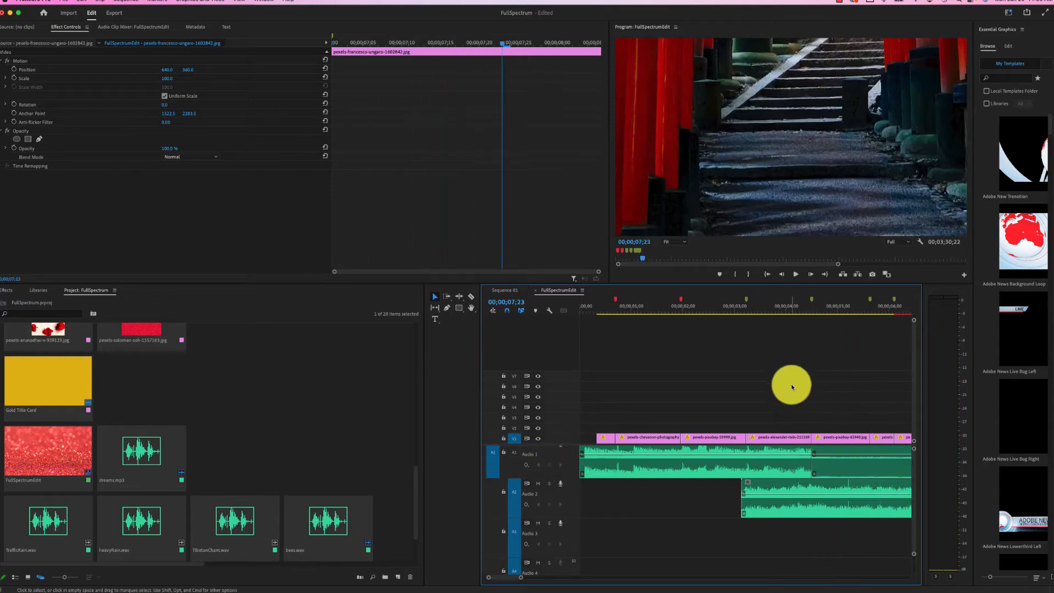
# Step: Move bees.wav on Audio 2 so it starts at the marker at 00;00;04;15, where the red dahlia image begins
pyautogui.moveTo(781, 506); pyautogui.dragTo(776, 497)
pyautogui.click(769, 313)
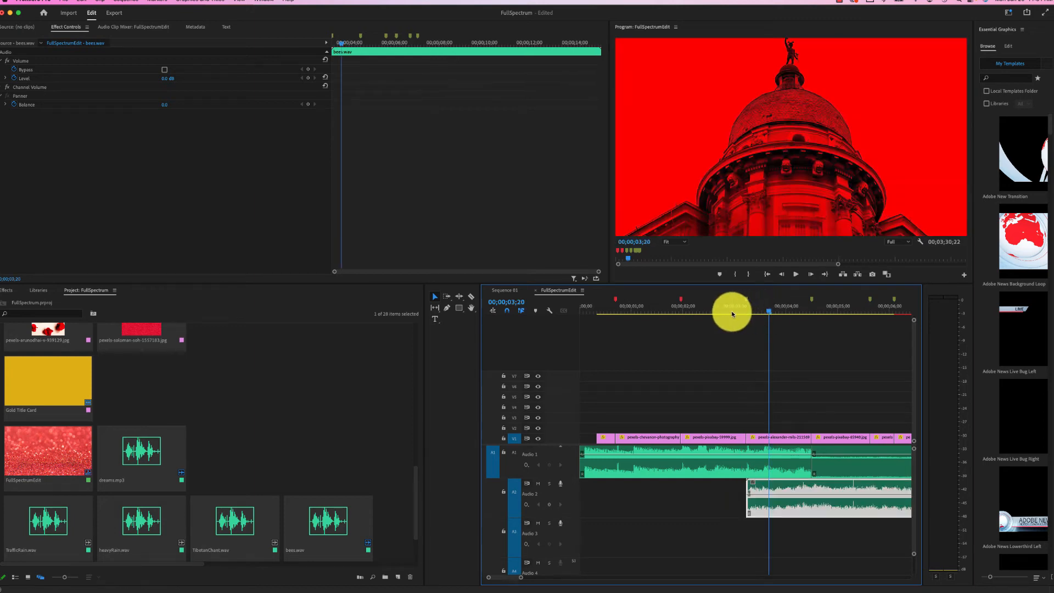
pyautogui.click(732, 311)
pyautogui.click(836, 313)
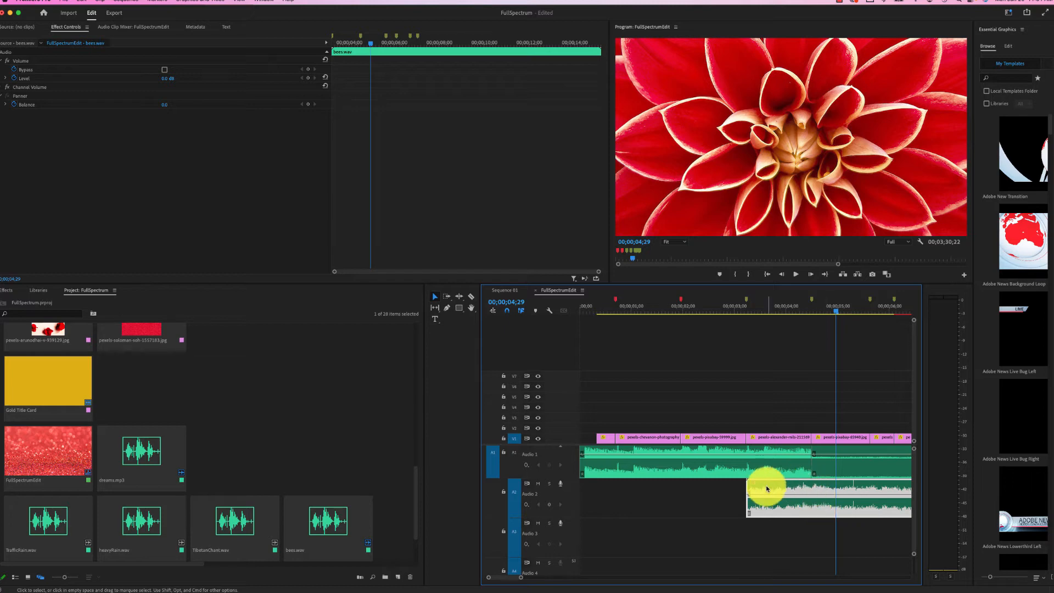
pyautogui.moveTo(836, 312); pyautogui.dragTo(813, 316)
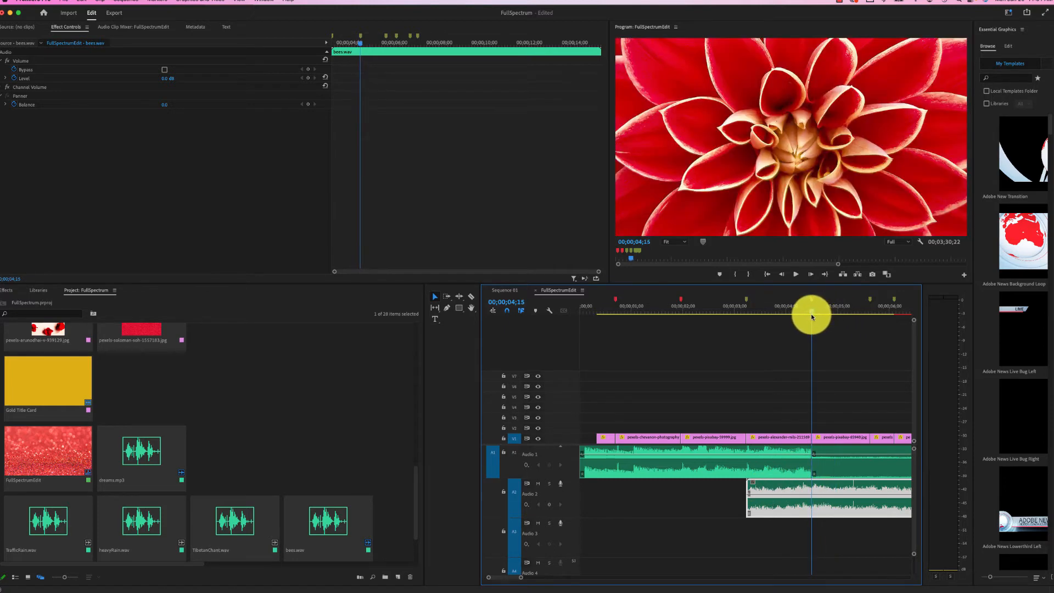
pyautogui.moveTo(763, 487); pyautogui.dragTo(826, 486)
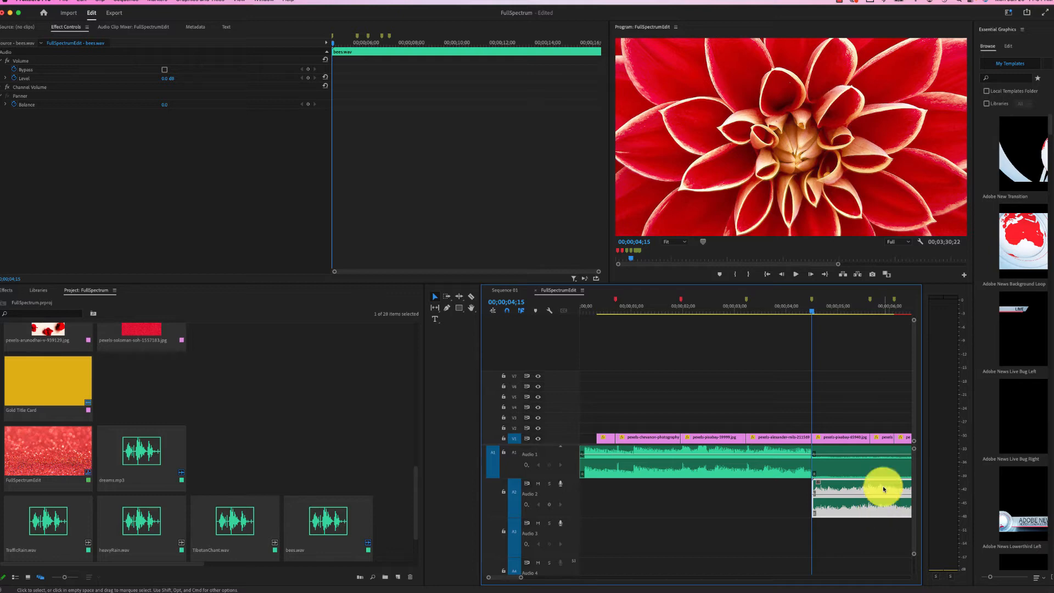
# Step: Split bees.wav on Audio 2 at the end of the red dahlia image and delete the remainder
pyautogui.click(472, 297)
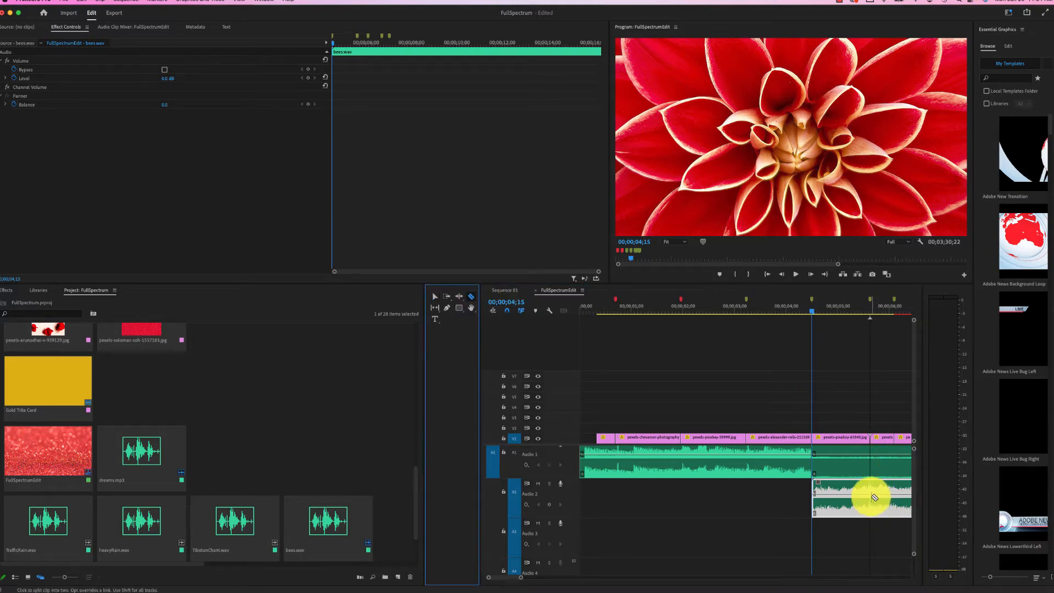
pyautogui.click(871, 497)
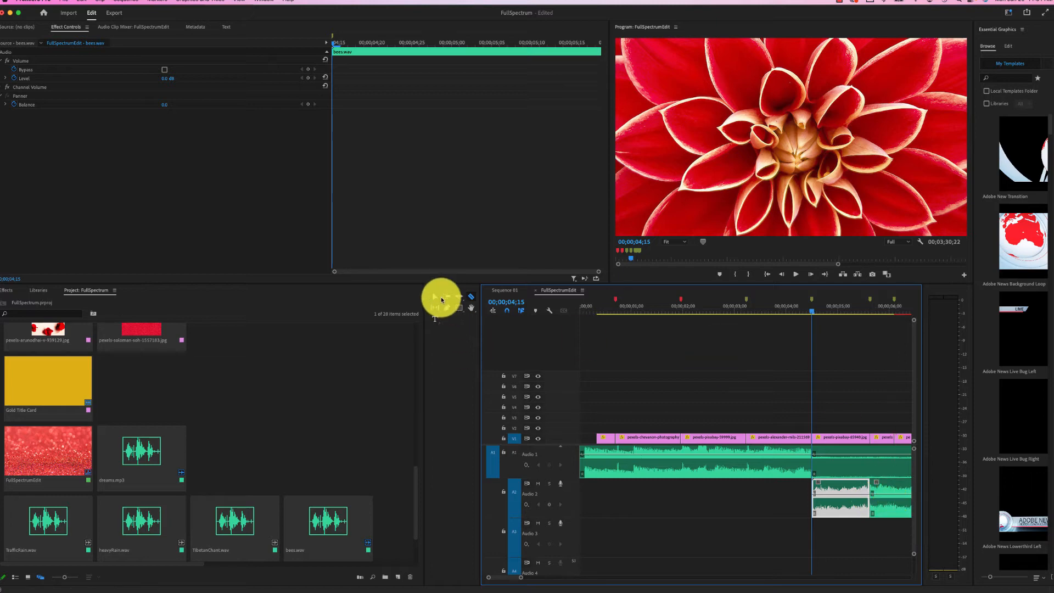
pyautogui.click(436, 296)
pyautogui.click(883, 498)
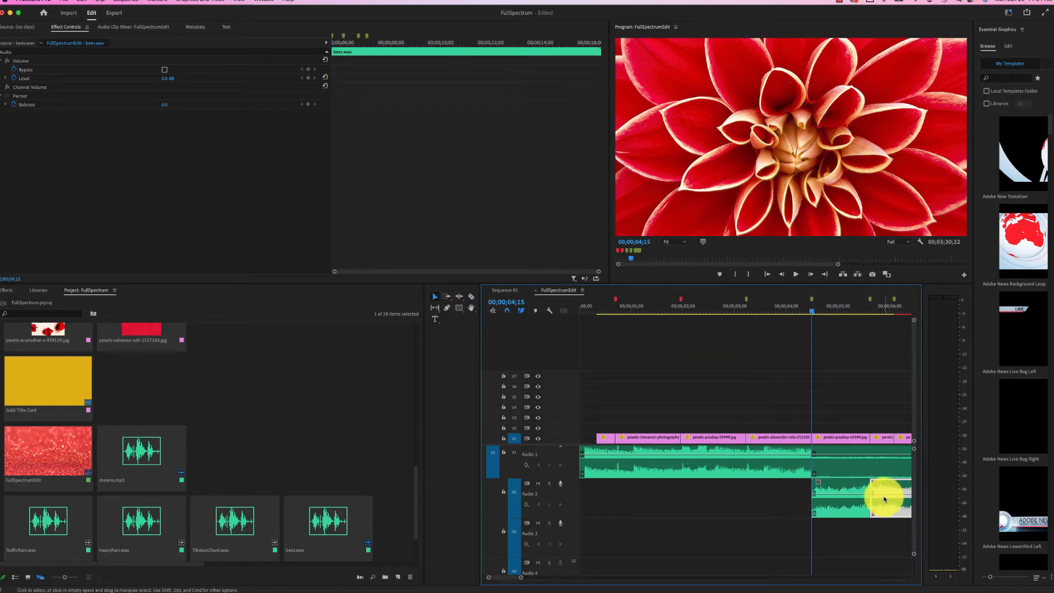
pyautogui.press('Delete')
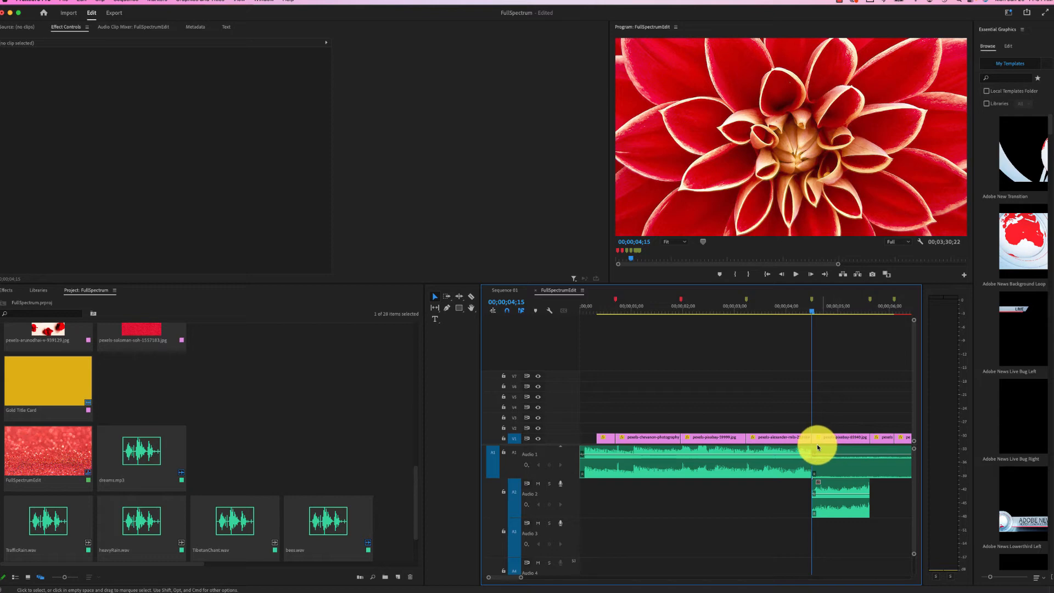
# Step: Play the sequence from about 00;00;04;02 through the dahlia image to check how the bee sound fits
pyautogui.click(788, 316)
pyautogui.press('space')
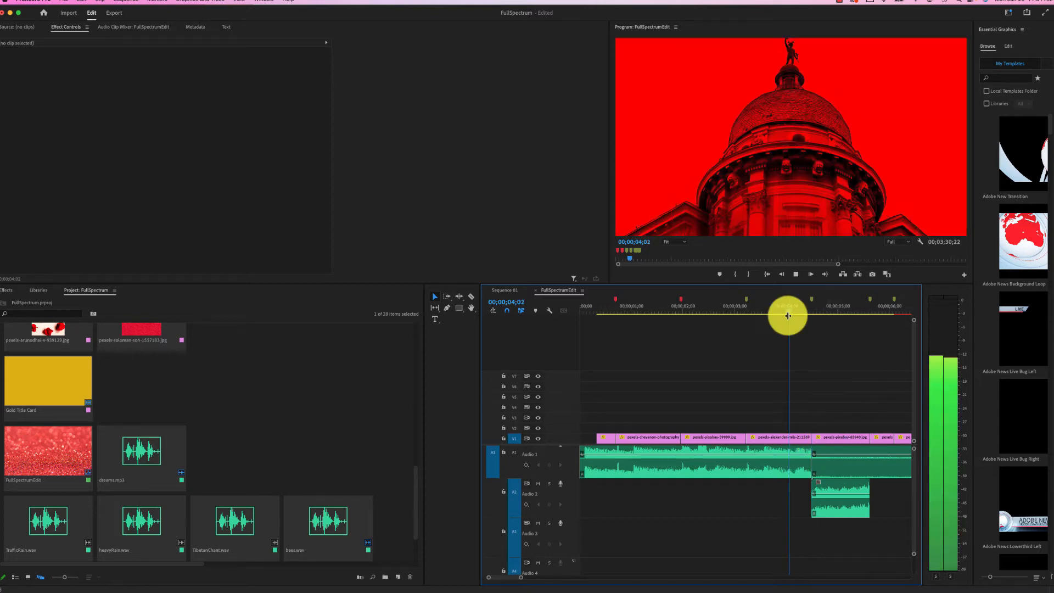
pyautogui.press('space')
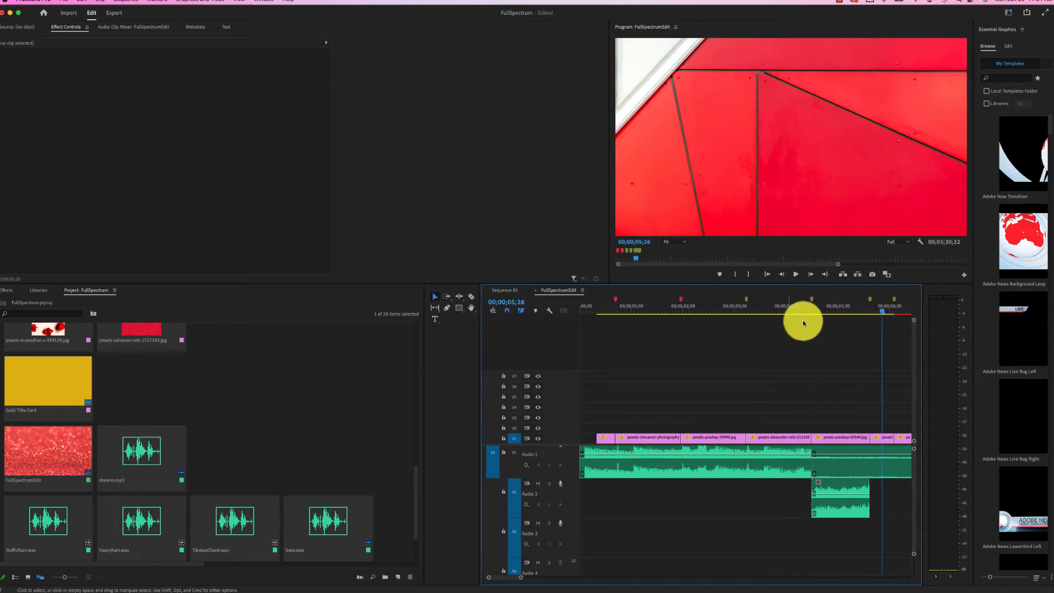
pyautogui.click(822, 462)
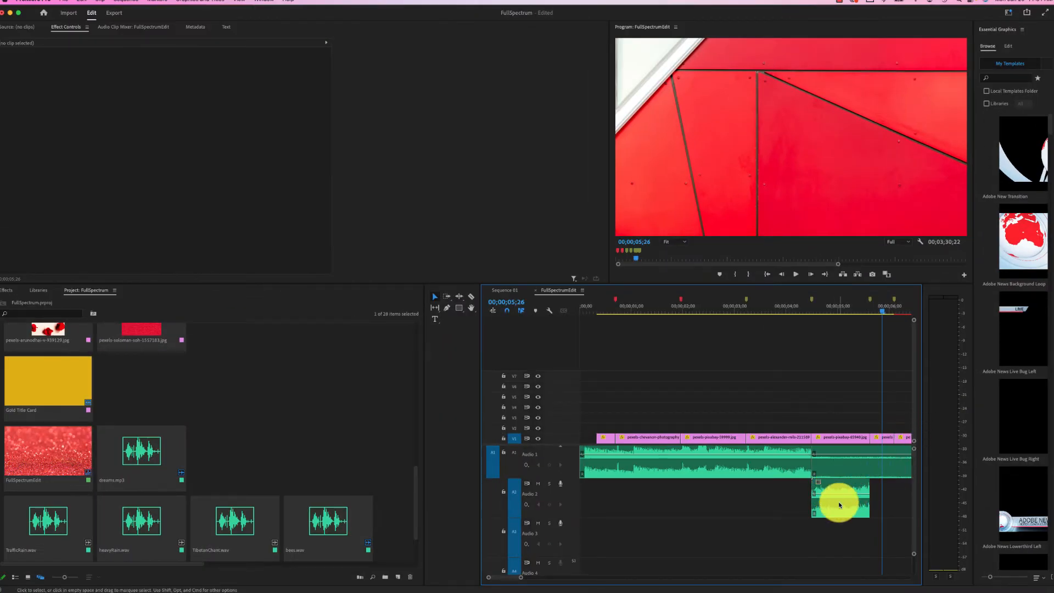
# Step: Undo the trimming and move of bees.wav and the voice-over recording on Audio 1, leaving the timeline selection empty
pyautogui.press('super+z')
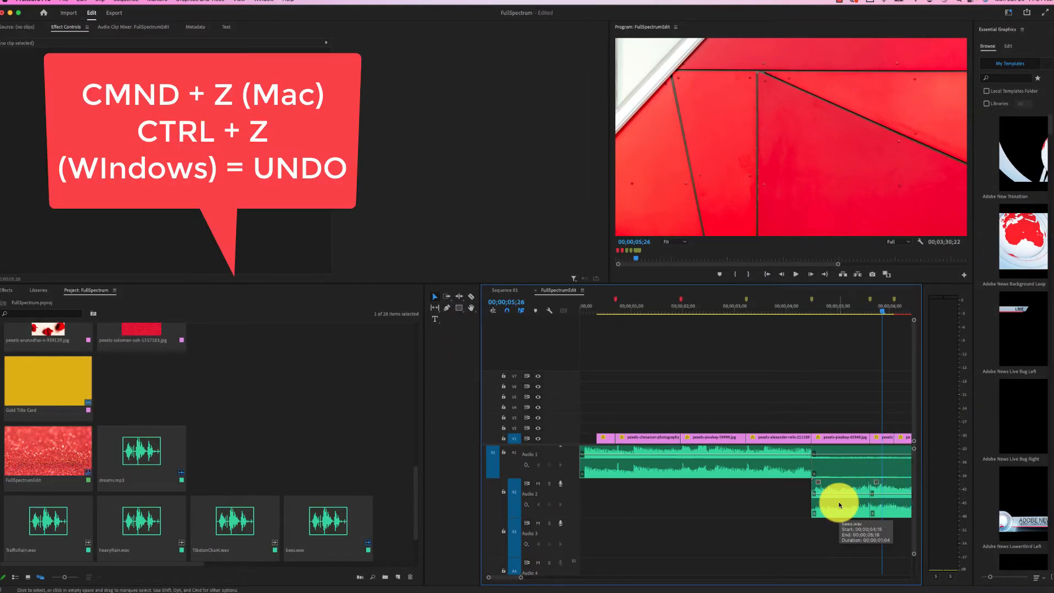
pyautogui.press('super+z')
pyautogui.press('super+z')
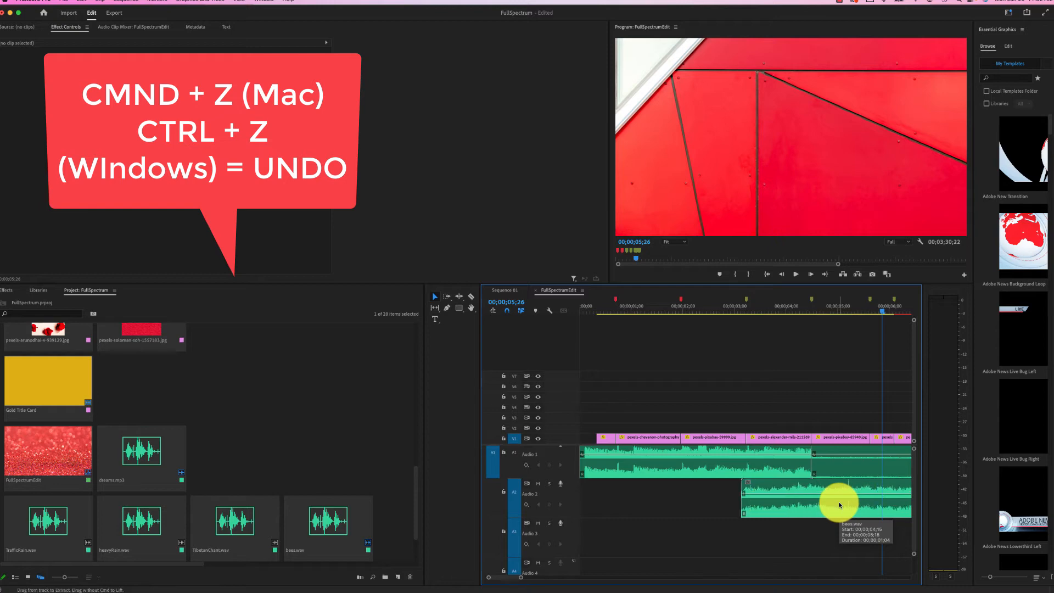
pyautogui.press('super+z')
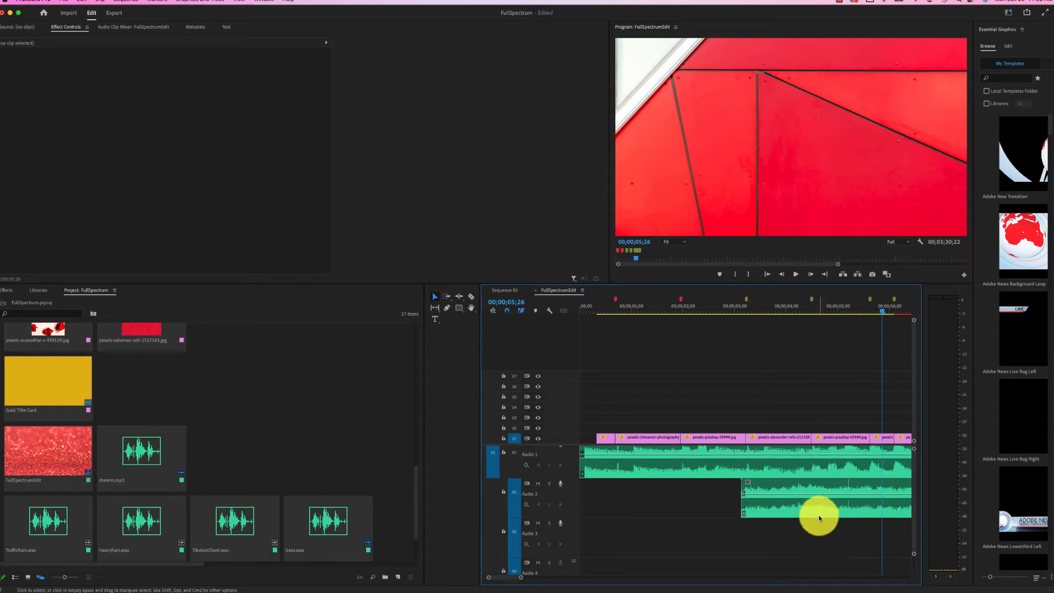
pyautogui.click(709, 517)
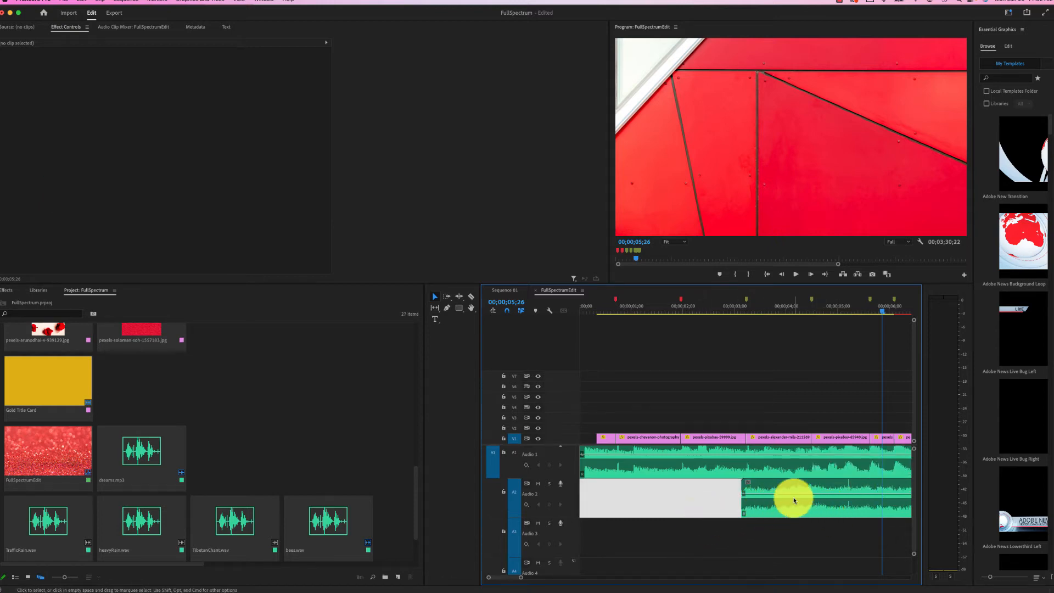
pyautogui.click(802, 391)
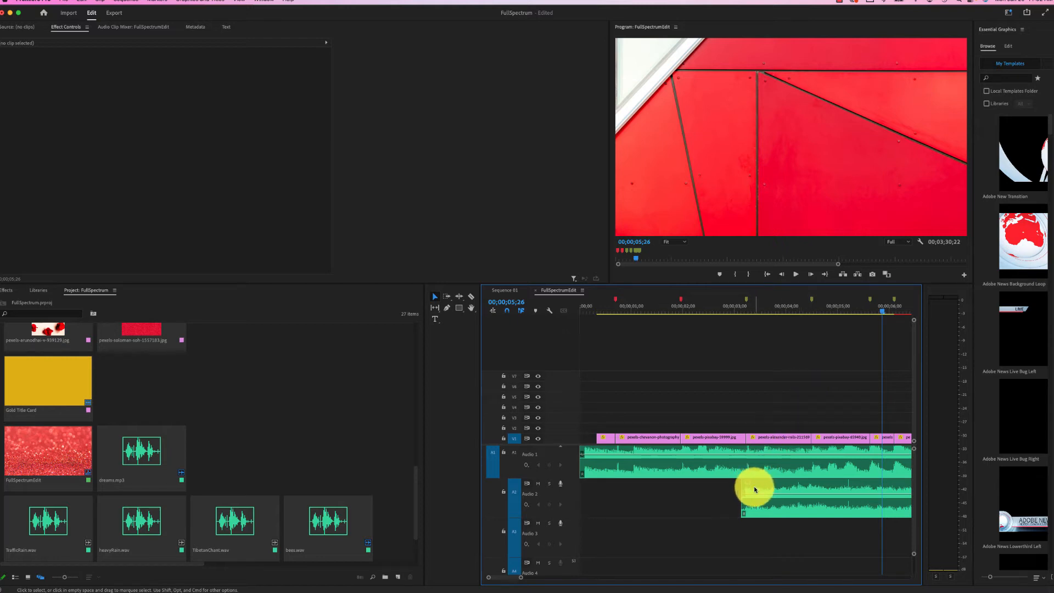
# Step: Move bees.wav on Audio 2 to the start of the red dahlia image and trim off everything past the image's end
pyautogui.moveTo(755, 486); pyautogui.dragTo(828, 483)
pyautogui.click(828, 312)
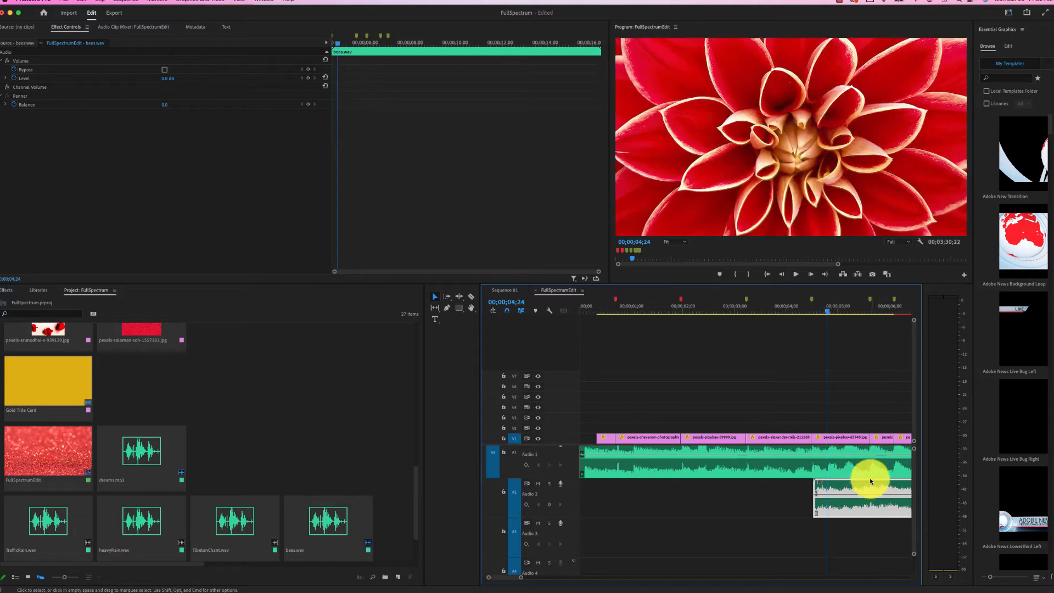
pyautogui.click(472, 296)
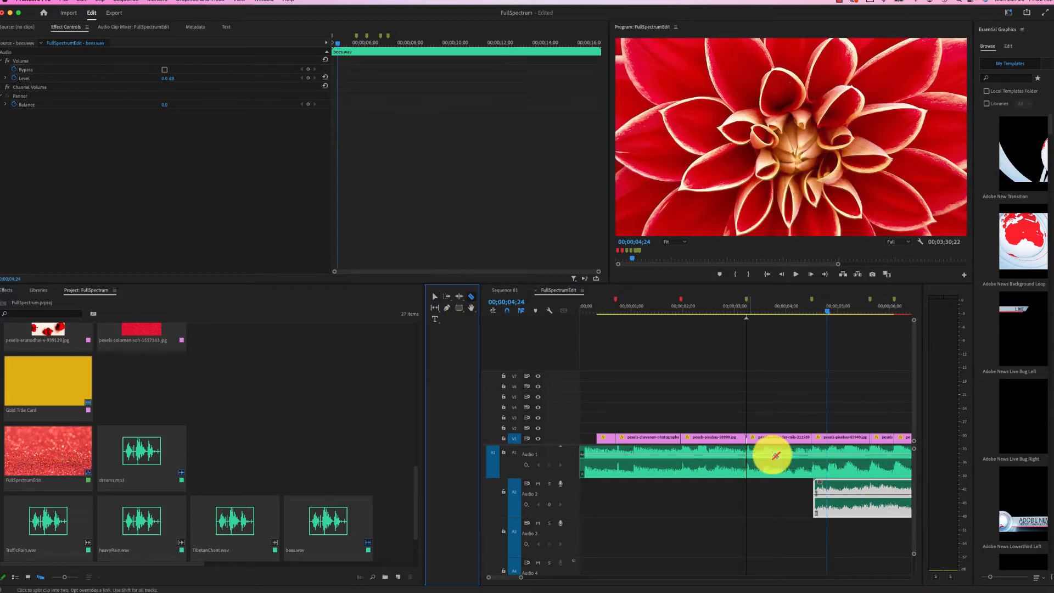
pyautogui.click(873, 501)
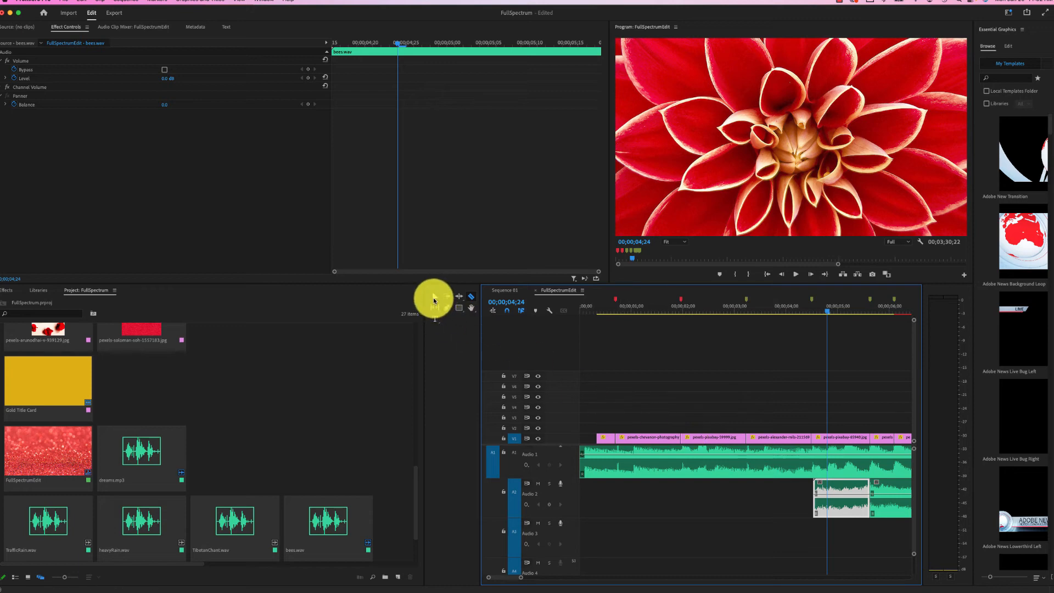
pyautogui.click(434, 298)
pyautogui.click(889, 502)
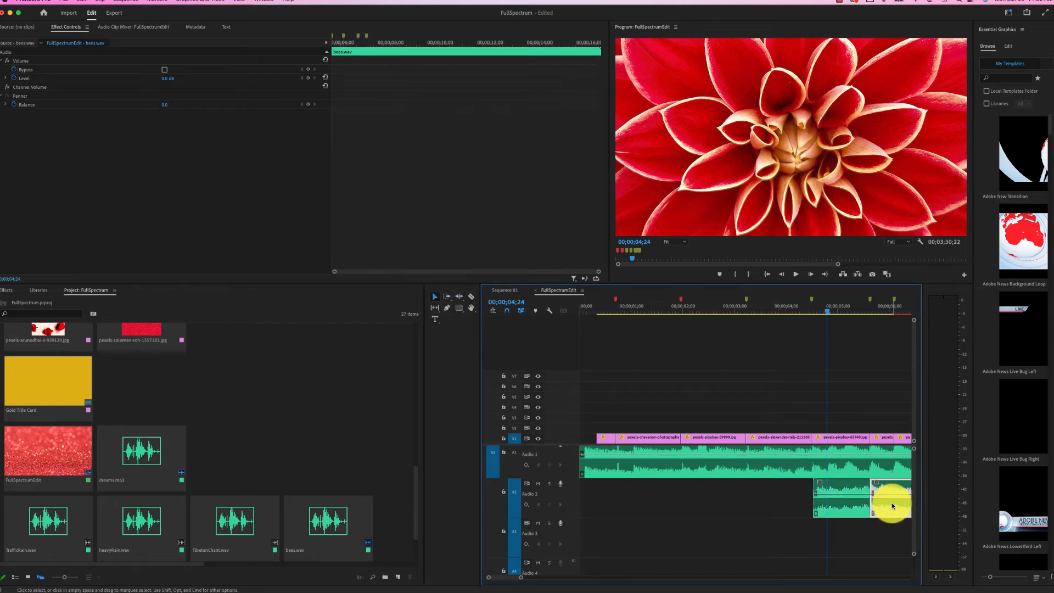
pyautogui.press('Delete')
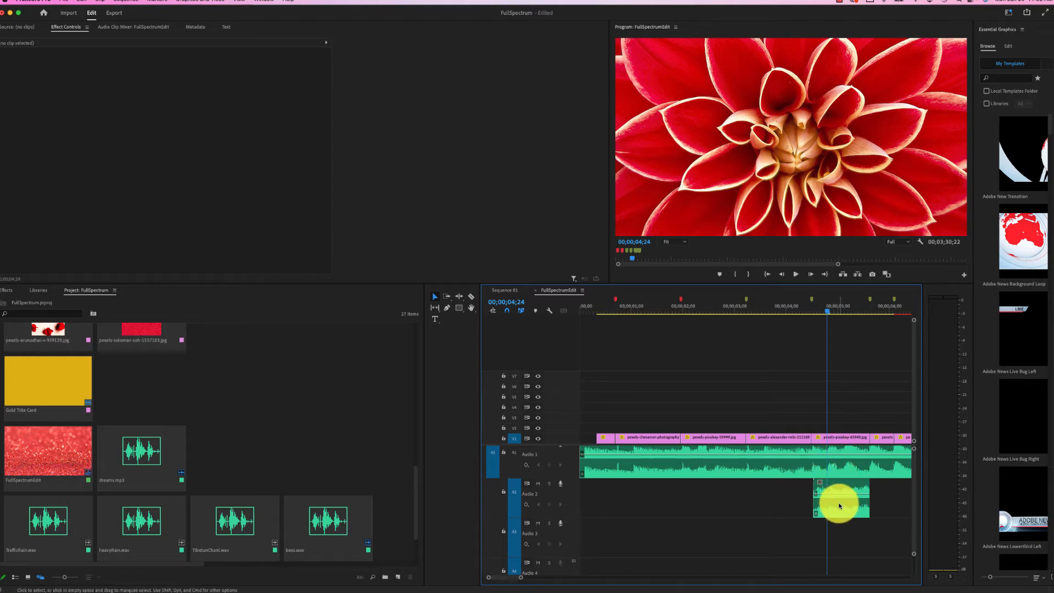
# Step: Expand the volume Level of bees.wav and set its first keyframe at the clip's start, 00;00;04;16
pyautogui.click(837, 485)
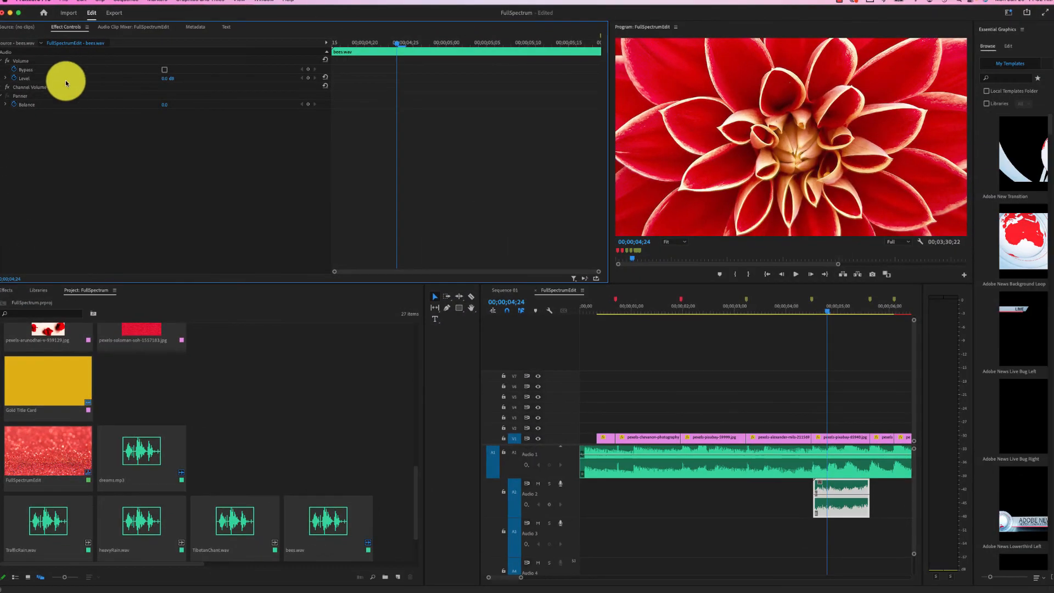
pyautogui.click(5, 80)
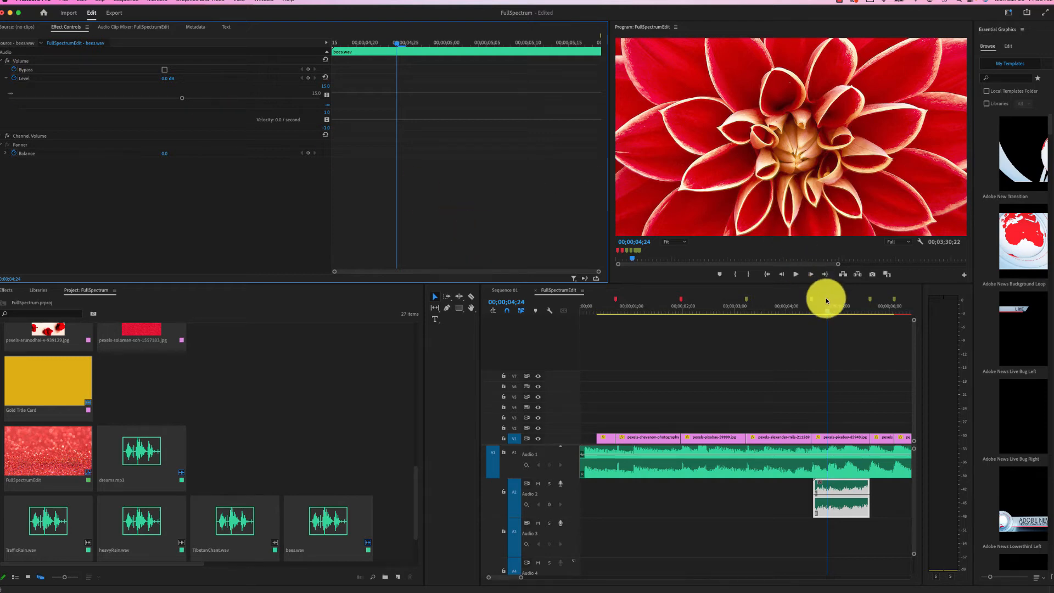
pyautogui.moveTo(827, 312); pyautogui.dragTo(815, 313)
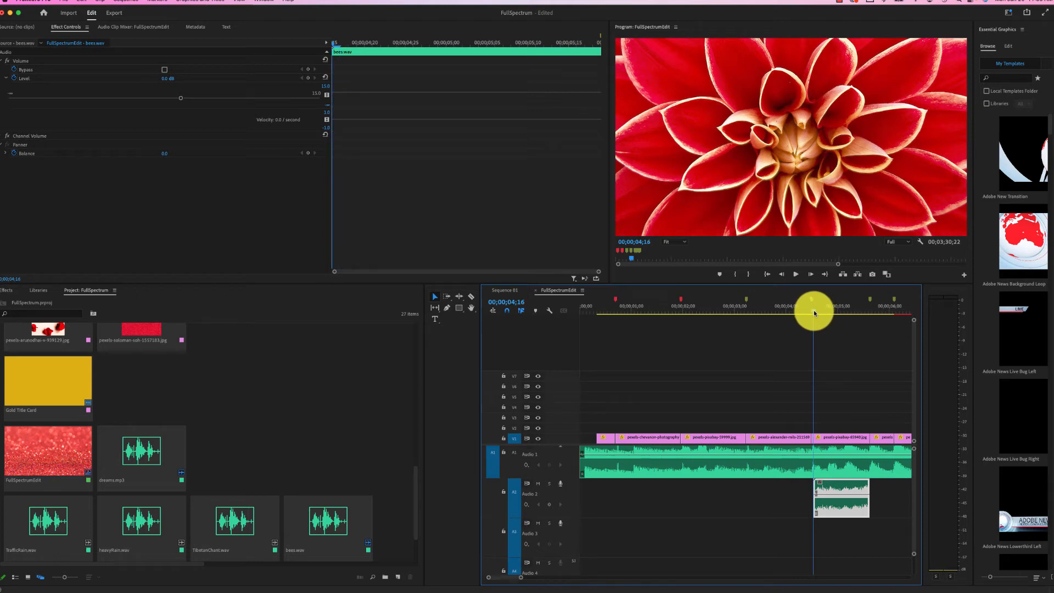
pyautogui.click(15, 82)
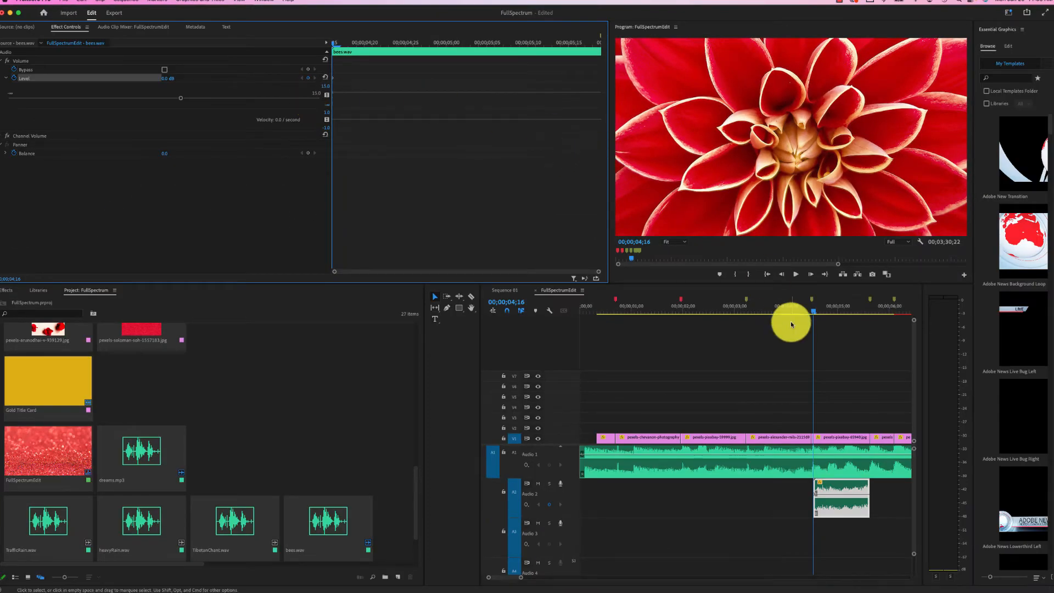
# Step: Add a second Level keyframe to bees.wav at 00;00;04;17, just after the clip's start
pyautogui.click(815, 316)
pyautogui.moveTo(815, 315); pyautogui.dragTo(817, 315)
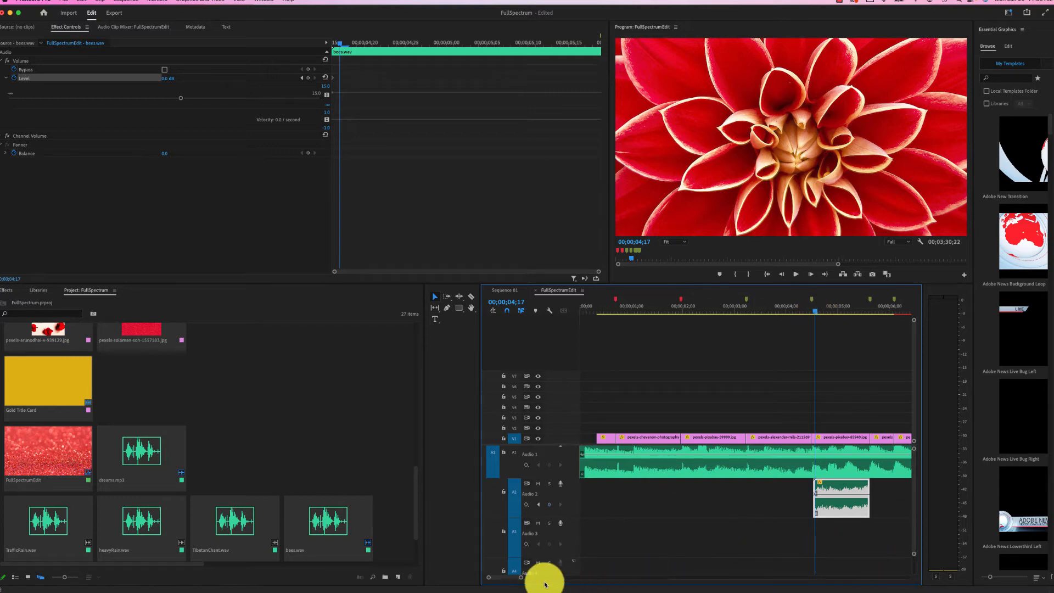
pyautogui.moveTo(522, 577)
pyautogui.mouseDown()
pyautogui.moveTo(536, 579)
pyautogui.moveTo(516, 575)
pyautogui.mouseUp()
pyautogui.moveTo(753, 493); pyautogui.dragTo(746, 492)
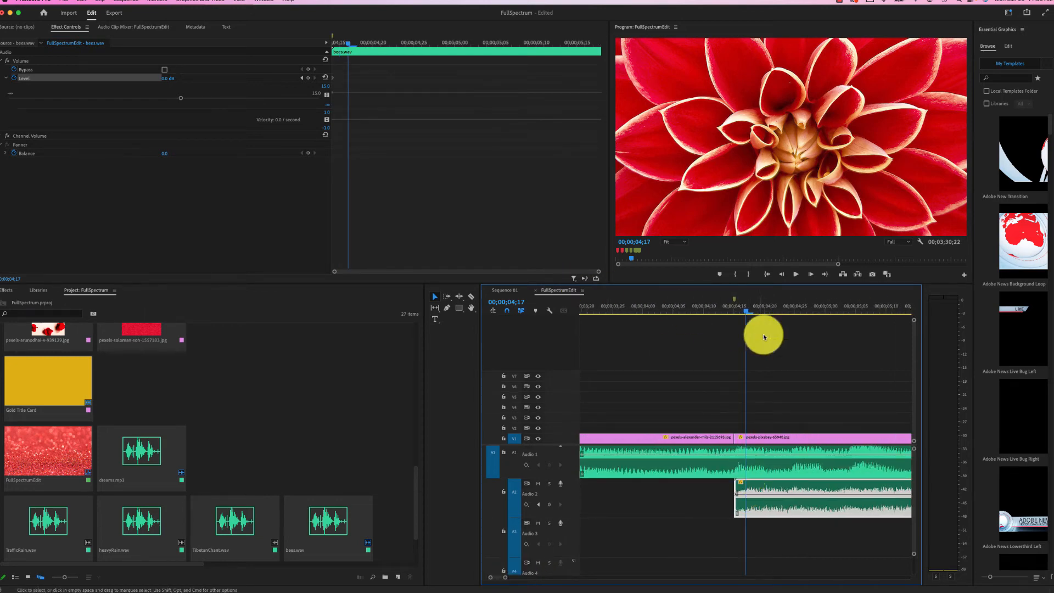
pyautogui.click(739, 311)
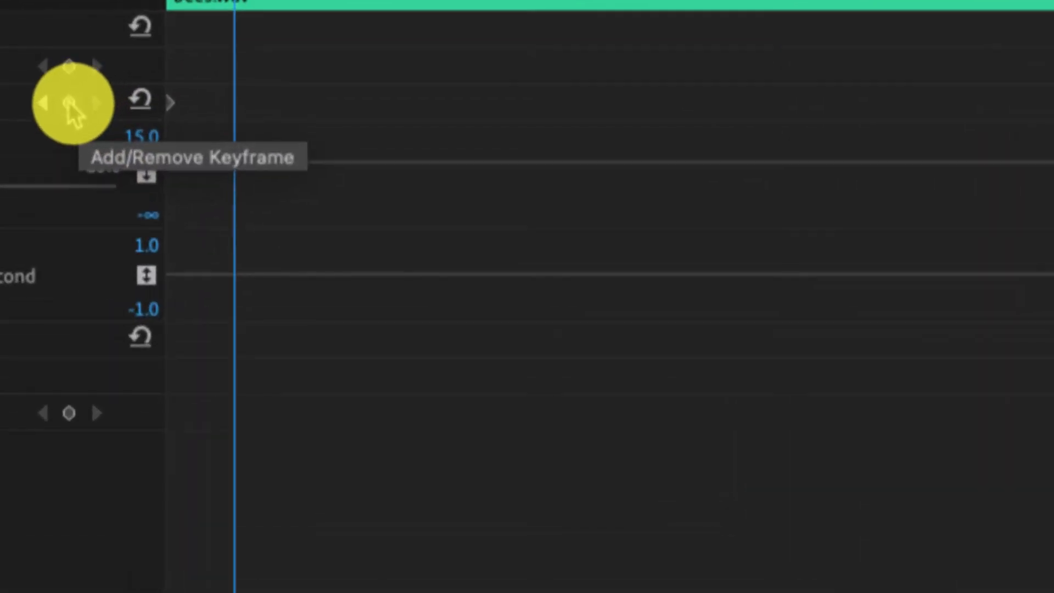
pyautogui.click(69, 105)
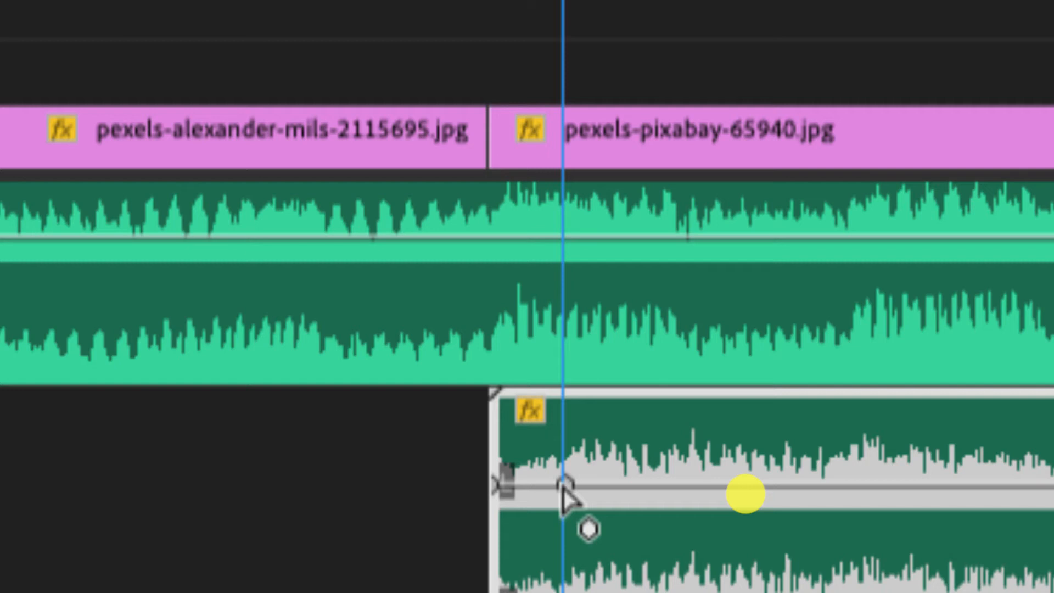
# Step: Lower the first volume keyframe of bees.wav to silence and convert the second to Bezier, bending the fade-in into a smooth curve
pyautogui.click(564, 486)
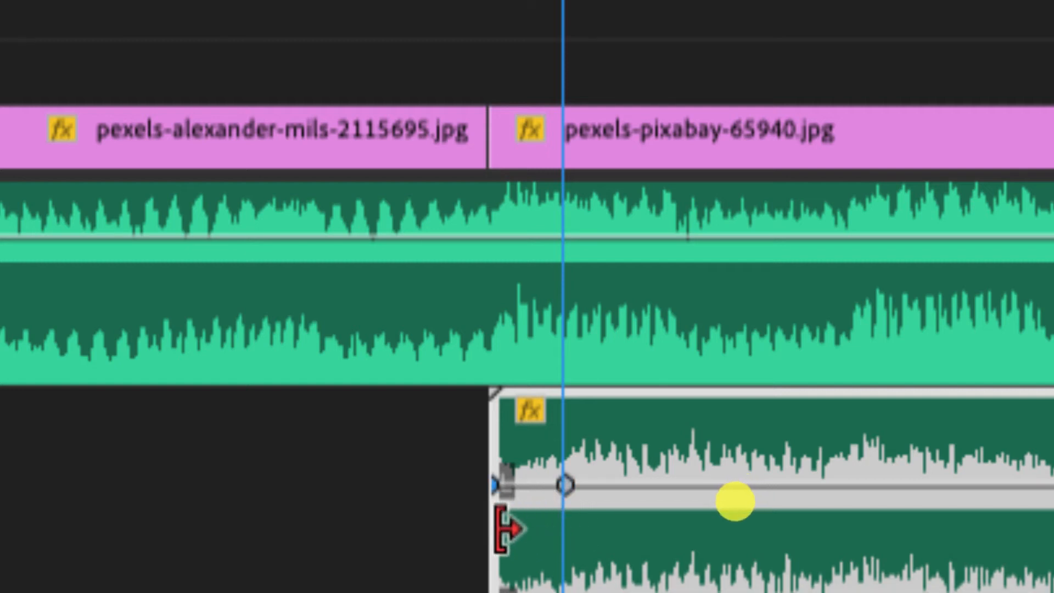
pyautogui.moveTo(495, 485); pyautogui.dragTo(501, 592)
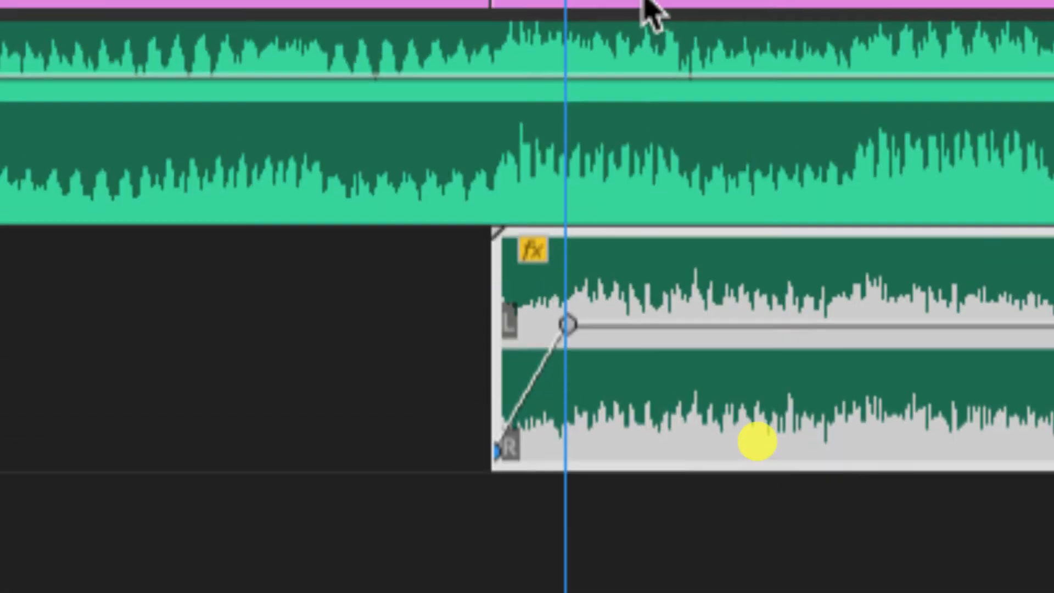
pyautogui.keyDown('ctrl'); pyautogui.click(567, 324); pyautogui.keyUp('ctrl')
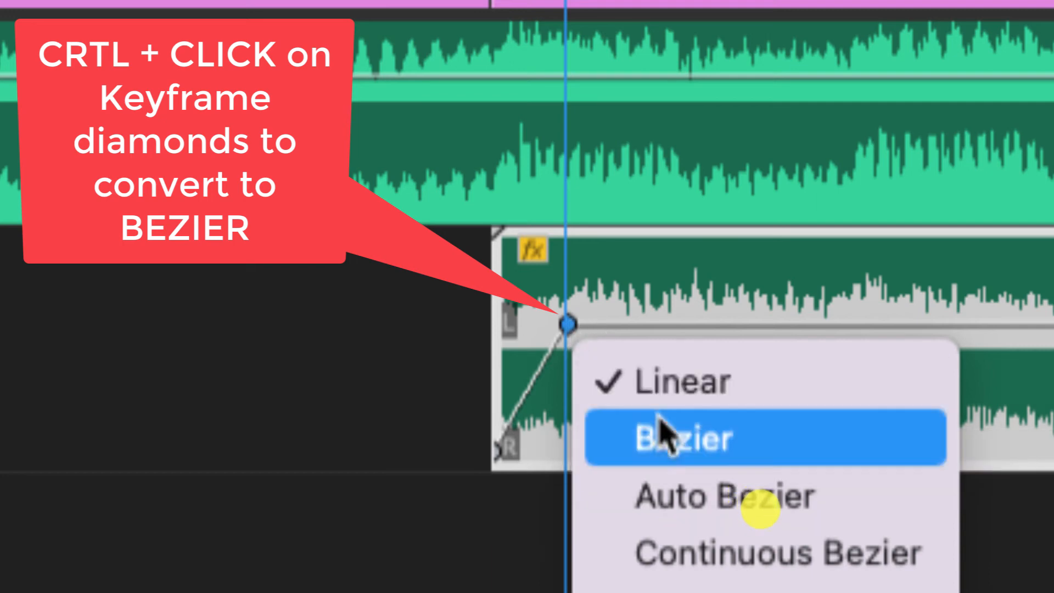
pyautogui.click(660, 420)
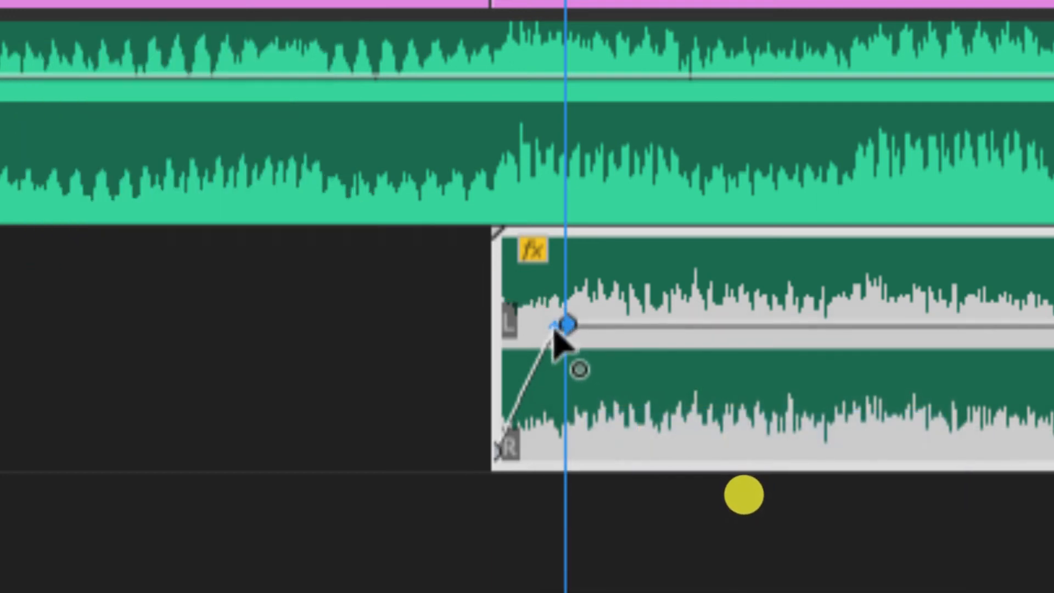
pyautogui.moveTo(554, 331); pyautogui.dragTo(536, 322)
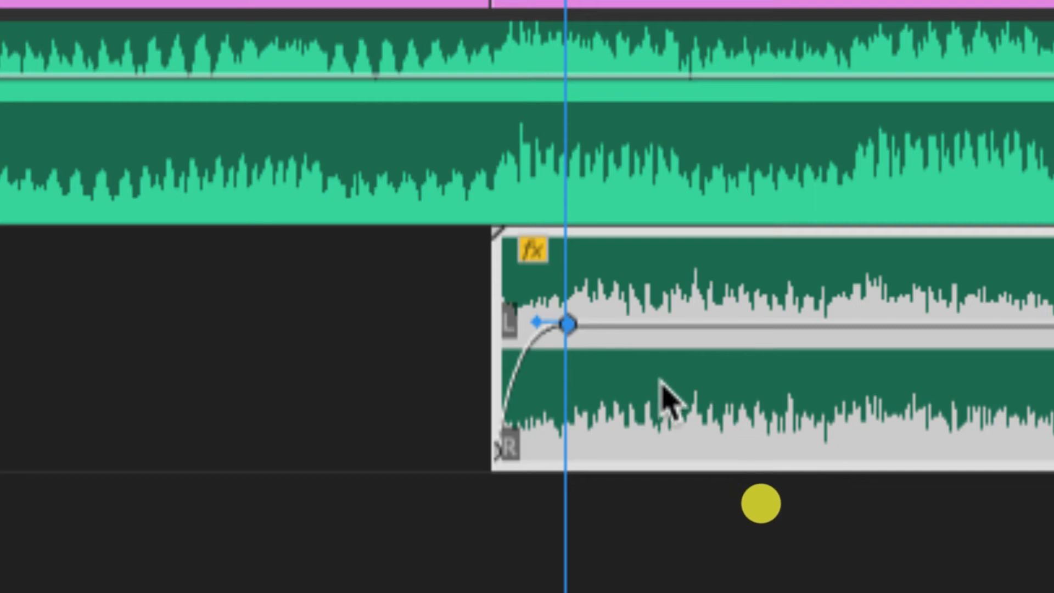
# Step: Add two Level keyframes at the end of bees.wav, one at 00;00;05;18 and one at 00;00;05;17
pyautogui.hscroll(10, 659, 379)
pyautogui.hscroll(-8, 659, 379)
pyautogui.hscroll(3, 665, 393)
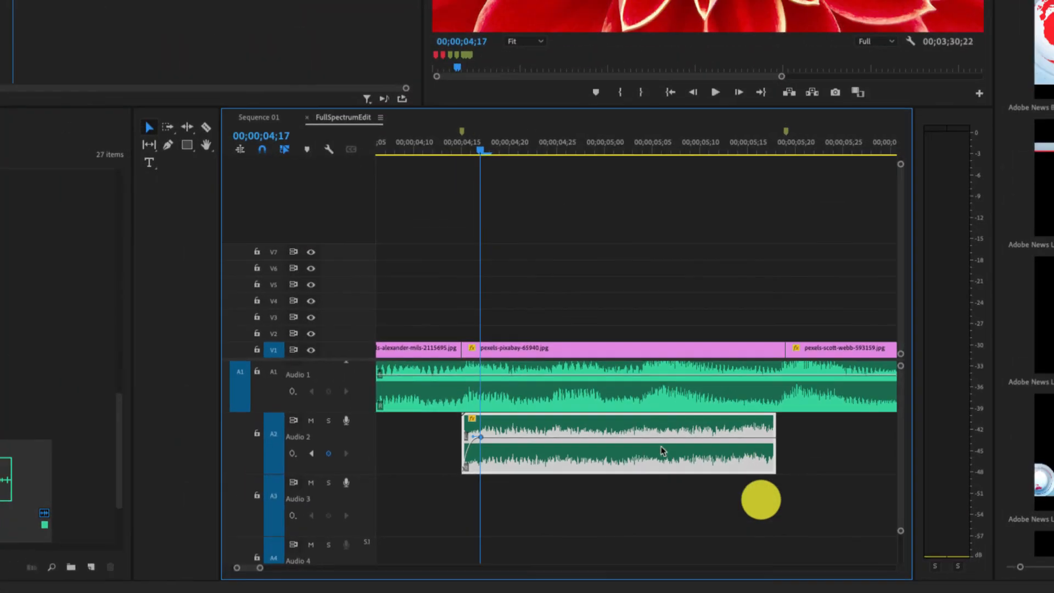
pyautogui.moveTo(482, 149); pyautogui.dragTo(780, 220)
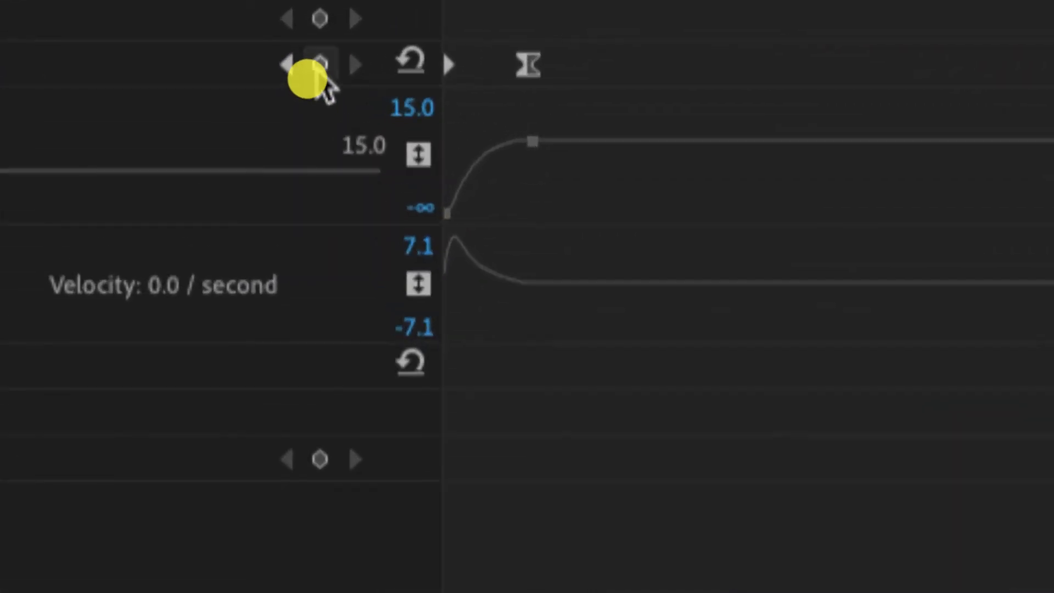
pyautogui.click(320, 65)
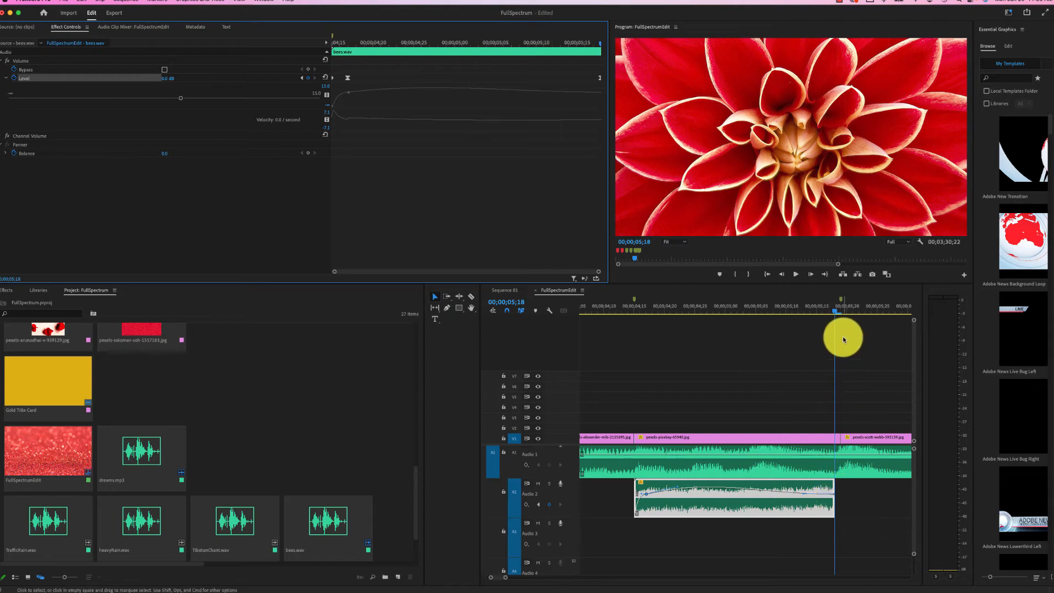
pyautogui.moveTo(835, 313); pyautogui.dragTo(830, 314)
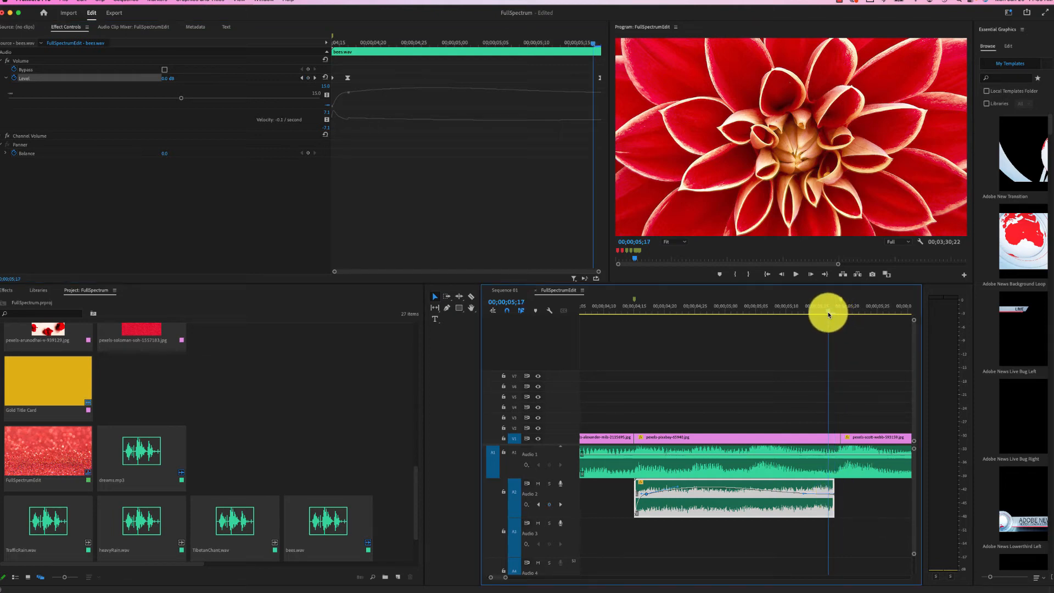
pyautogui.click(308, 78)
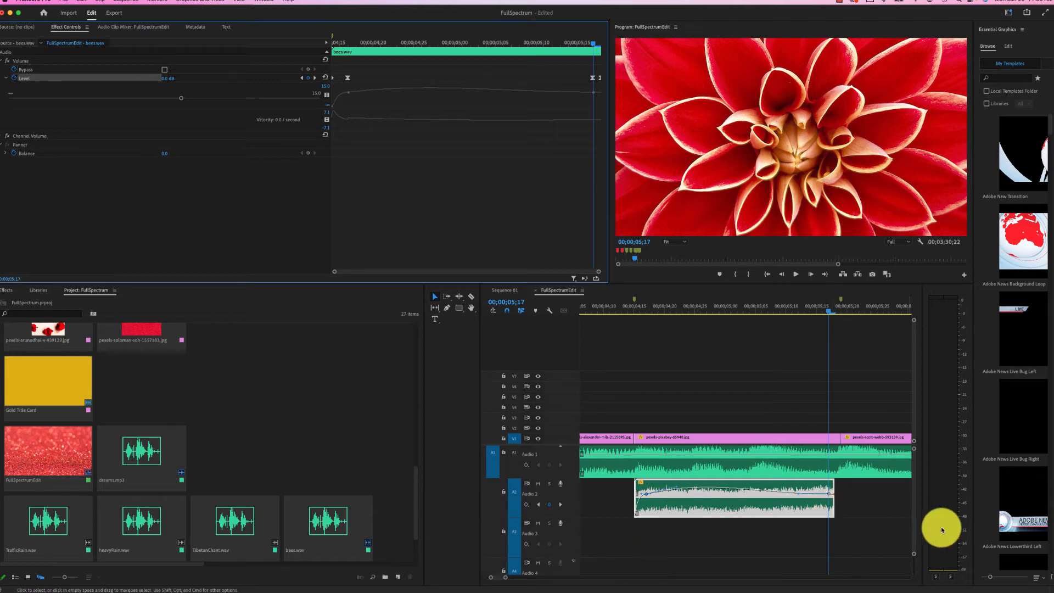
# Step: Enlarge the Audio 2 track and flatten the bulging volume curve of bees.wav between its fade-in and end keyframes
pyautogui.moveTo(914, 553); pyautogui.dragTo(913, 537)
pyautogui.scroll(-5, 859, 552)
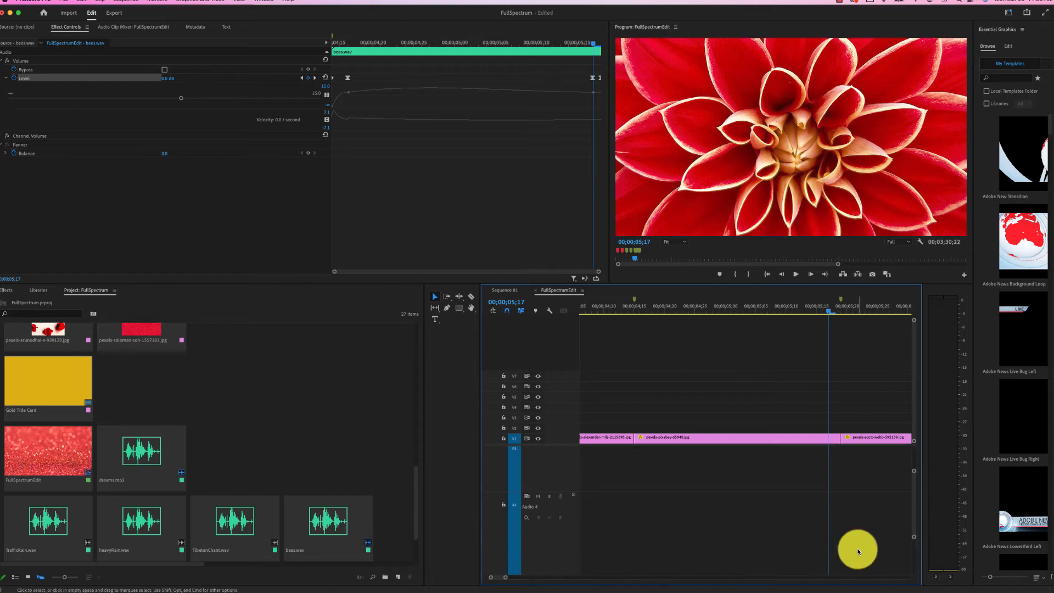
pyautogui.scroll(1, 859, 551)
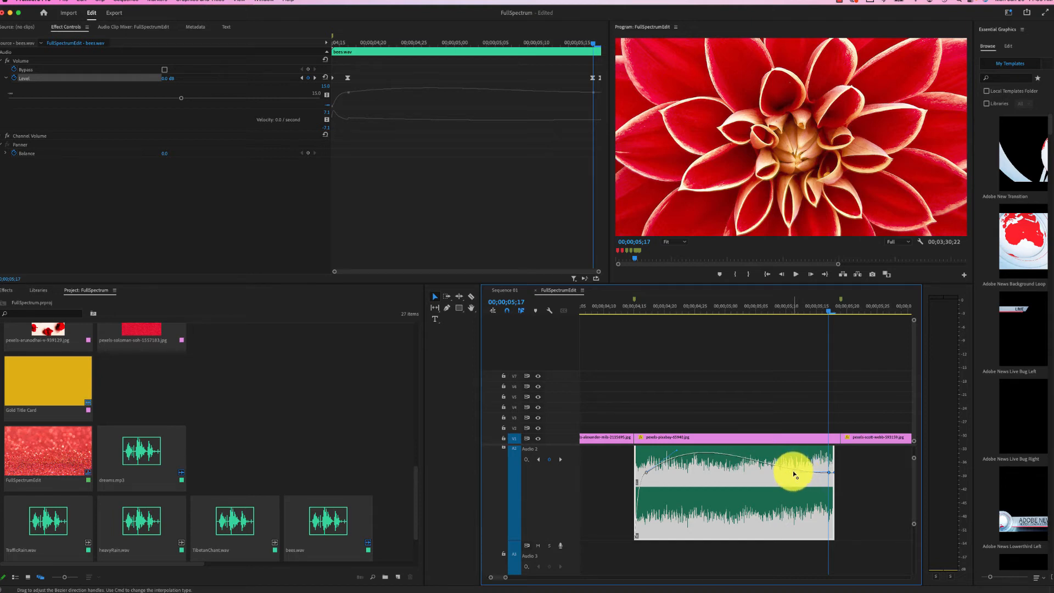
pyautogui.press('super+z')
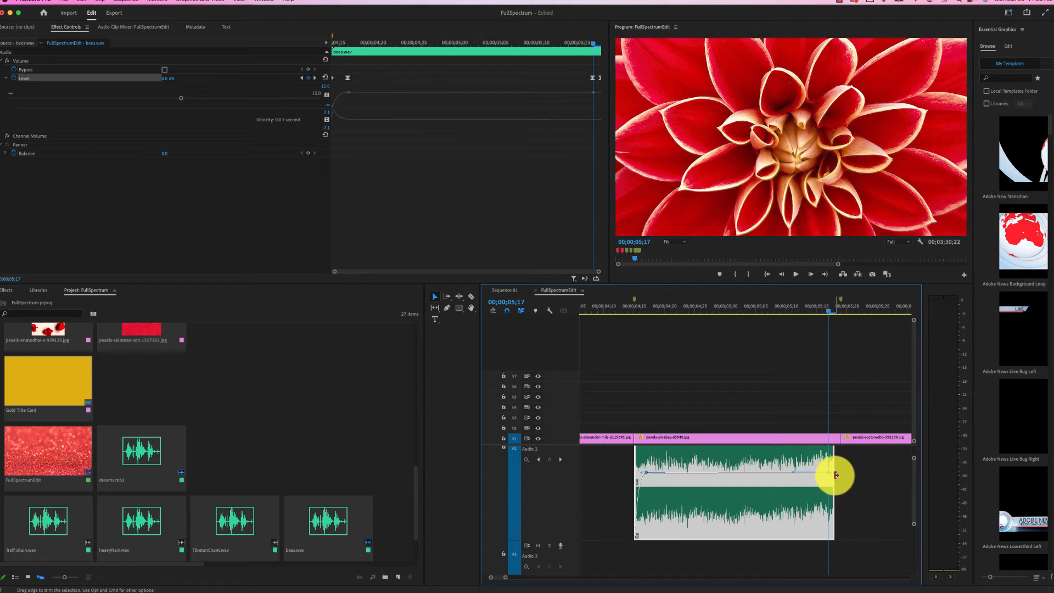
pyautogui.moveTo(914, 527); pyautogui.dragTo(913, 504)
pyautogui.scroll(-3, 839, 526)
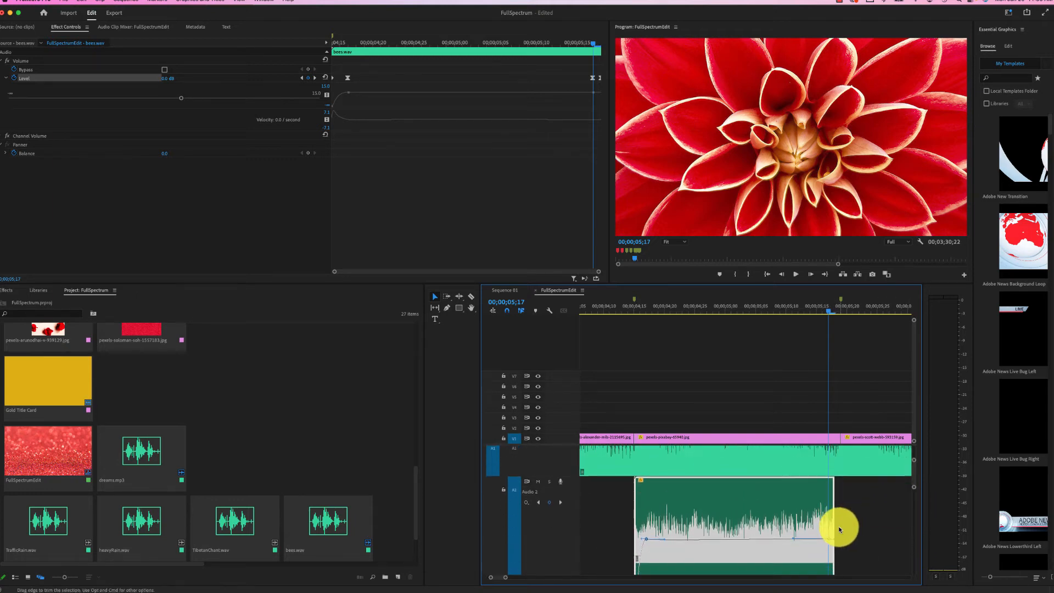
pyautogui.scroll(2, 839, 526)
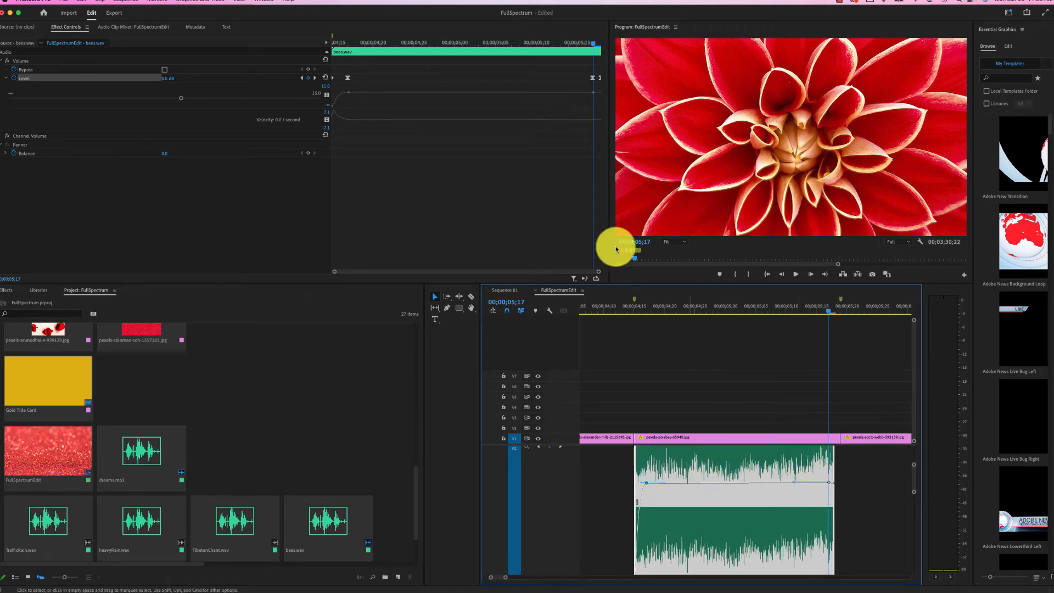
# Step: Lower the last volume keyframe of bees.wav to silence, shaping a curved fade-out from an earlier keyframe near the clip's end
pyautogui.click(601, 81)
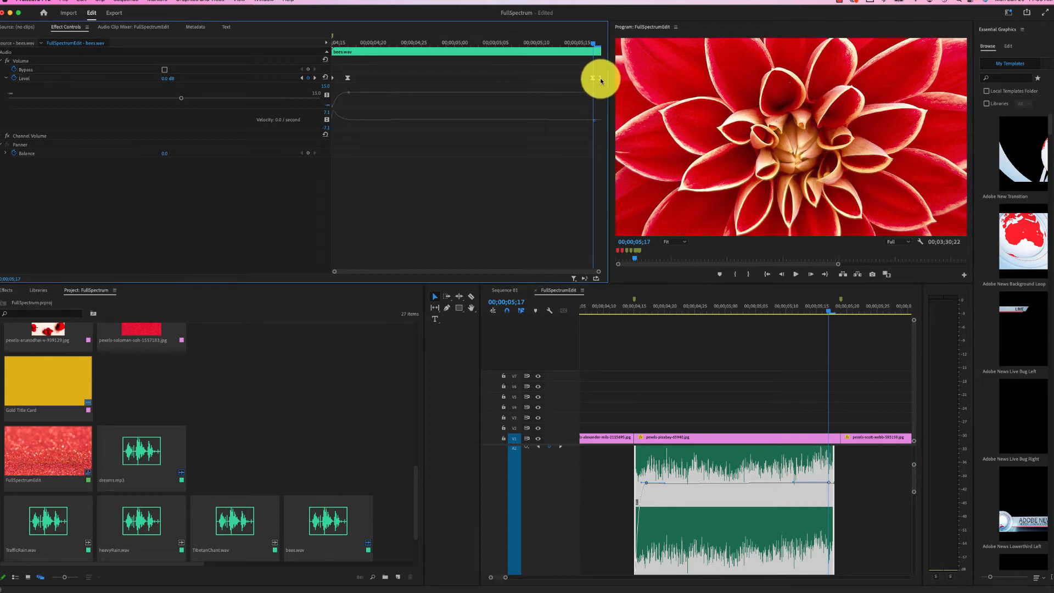
pyautogui.click(593, 78)
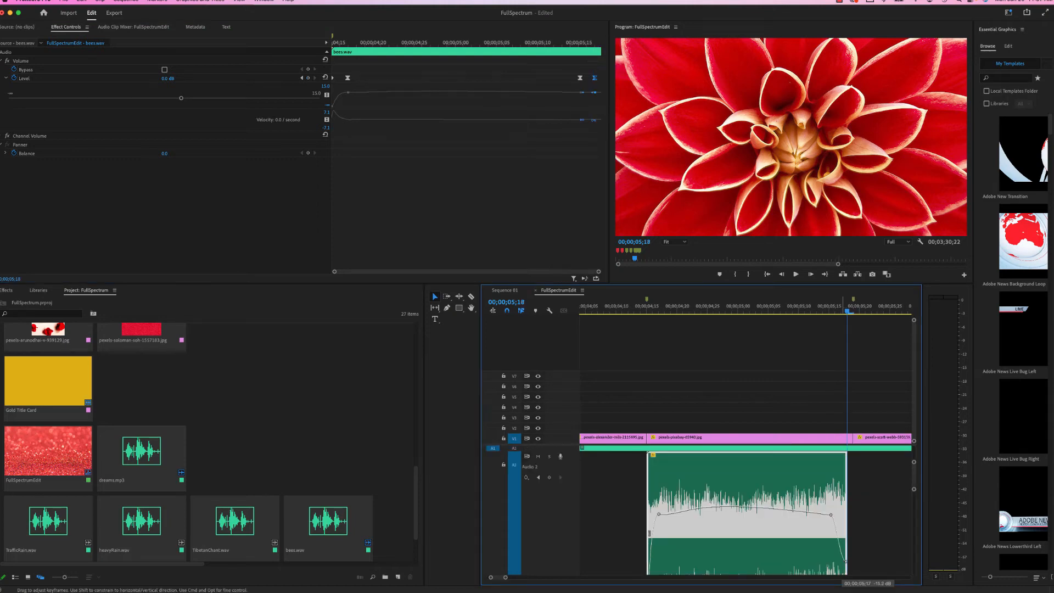
pyautogui.moveTo(844, 574); pyautogui.dragTo(847, 541)
# Step: Level the volume line between the two inner keyframes of bees.wav and move both keyframes inward to lengthen the fades
pyautogui.scroll(-3, 871, 528)
pyautogui.scroll(3, 758, 476)
pyautogui.moveTo(758, 476); pyautogui.dragTo(754, 488)
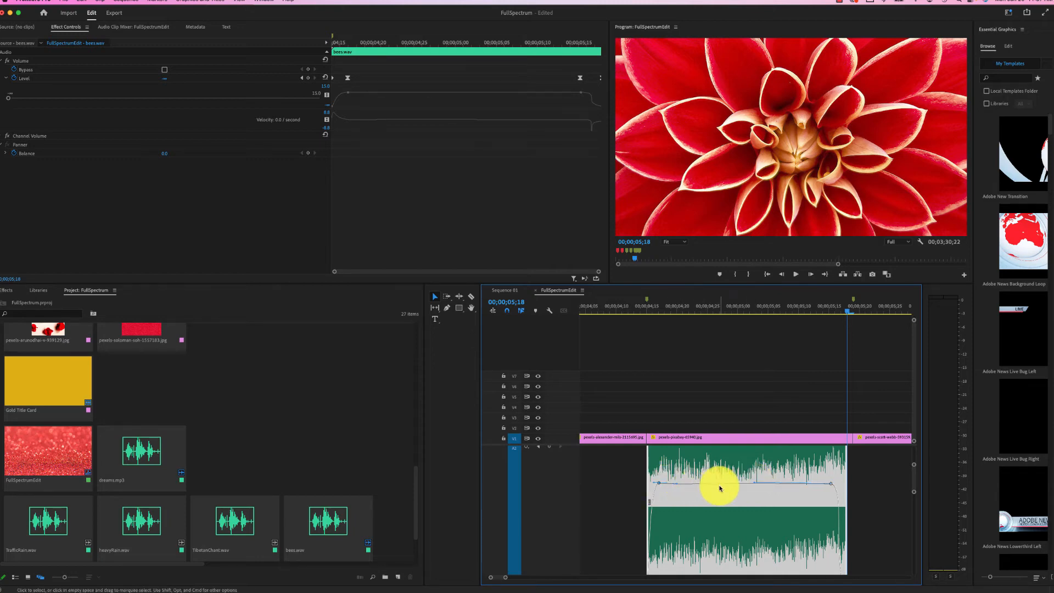
pyautogui.moveTo(659, 483); pyautogui.dragTo(677, 485)
pyautogui.moveTo(832, 484); pyautogui.dragTo(754, 485)
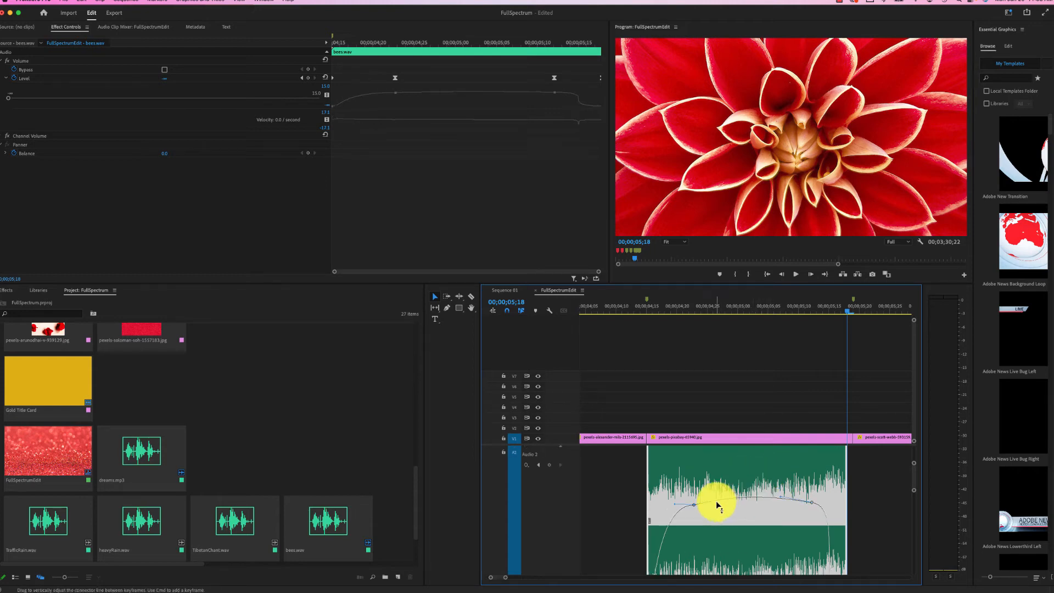
# Step: Play the sequence twice from just before bees.wav to hear its fade-in and fade-out against the music
pyautogui.scroll(2, 716, 502)
pyautogui.scroll(-1, 715, 502)
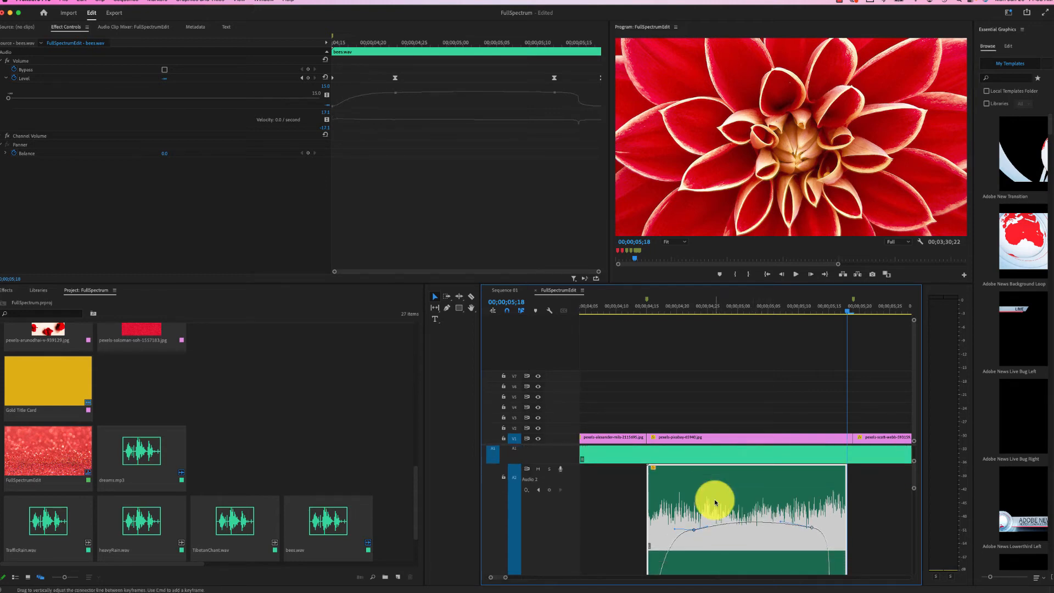
pyautogui.click(621, 309)
pyautogui.press('space')
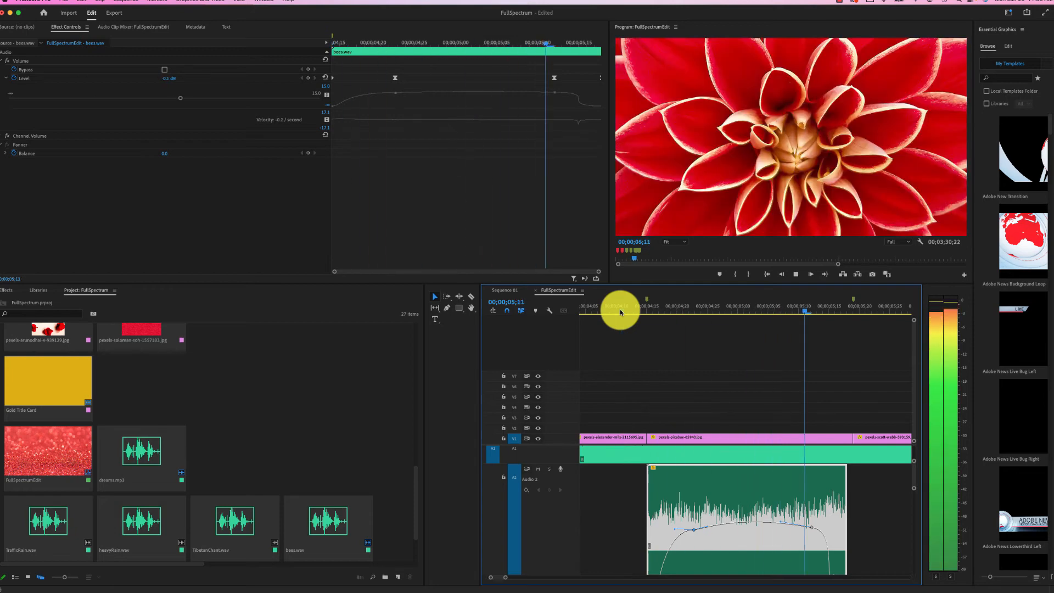
pyautogui.press('space')
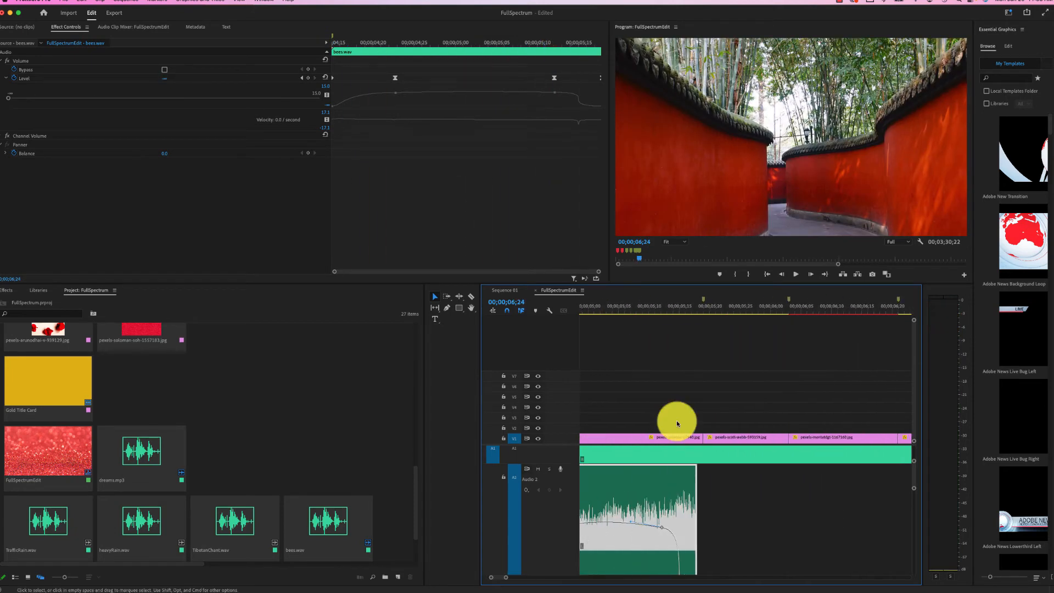
pyautogui.scroll(5, 677, 420)
pyautogui.click(611, 305)
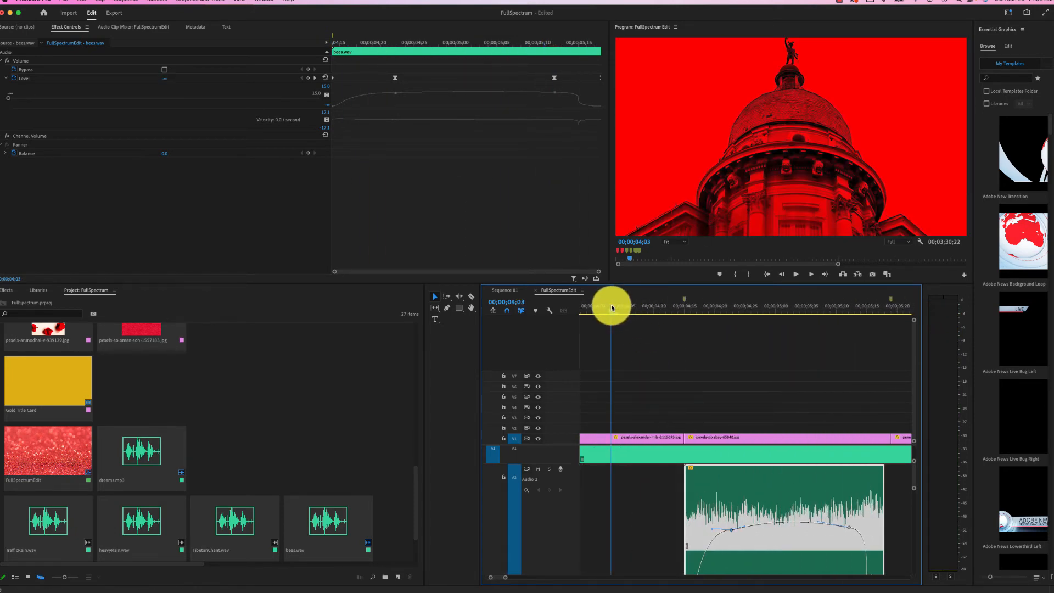
pyautogui.press('space')
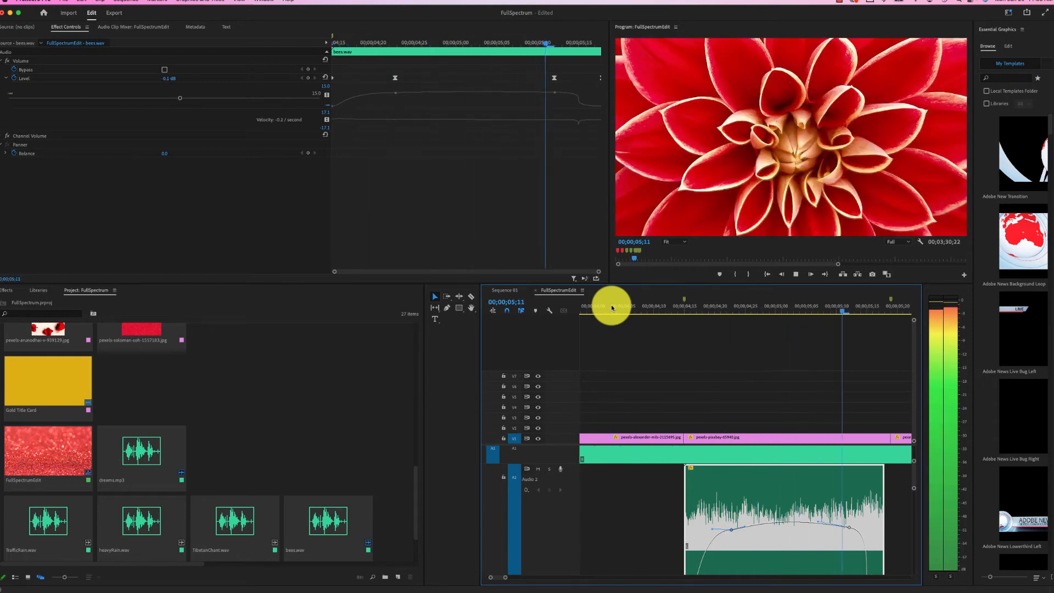
pyautogui.press('space')
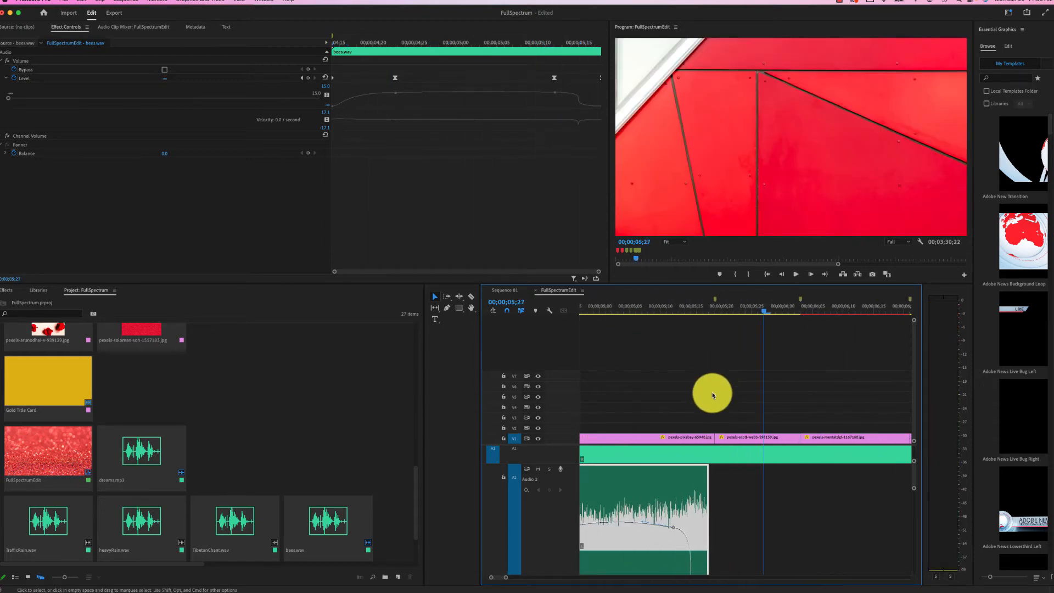
# Step: Select dreams.mp3 and add a volume Level keyframe at 00;00;04;15, where bees.wav begins
pyautogui.scroll(5, 712, 392)
pyautogui.click(814, 455)
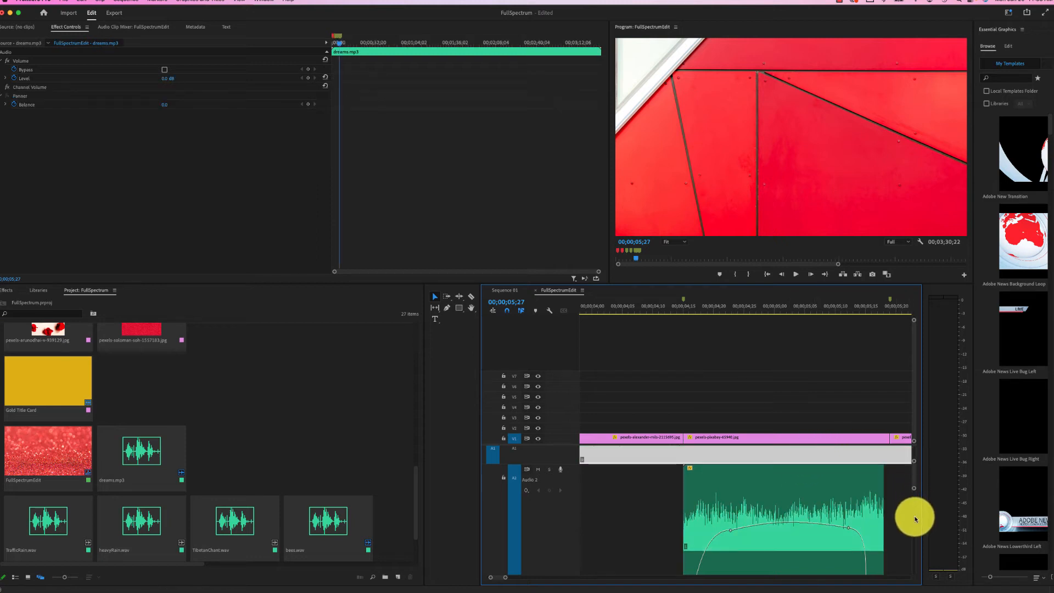
pyautogui.scroll(5, 899, 512)
pyautogui.scroll(-2, 899, 513)
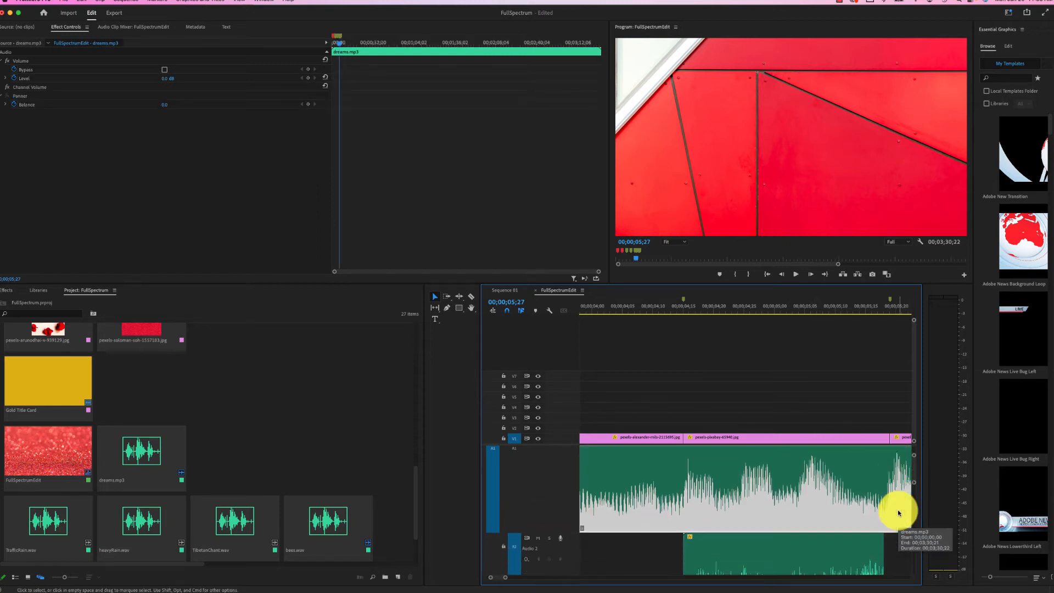
pyautogui.scroll(-1, 898, 512)
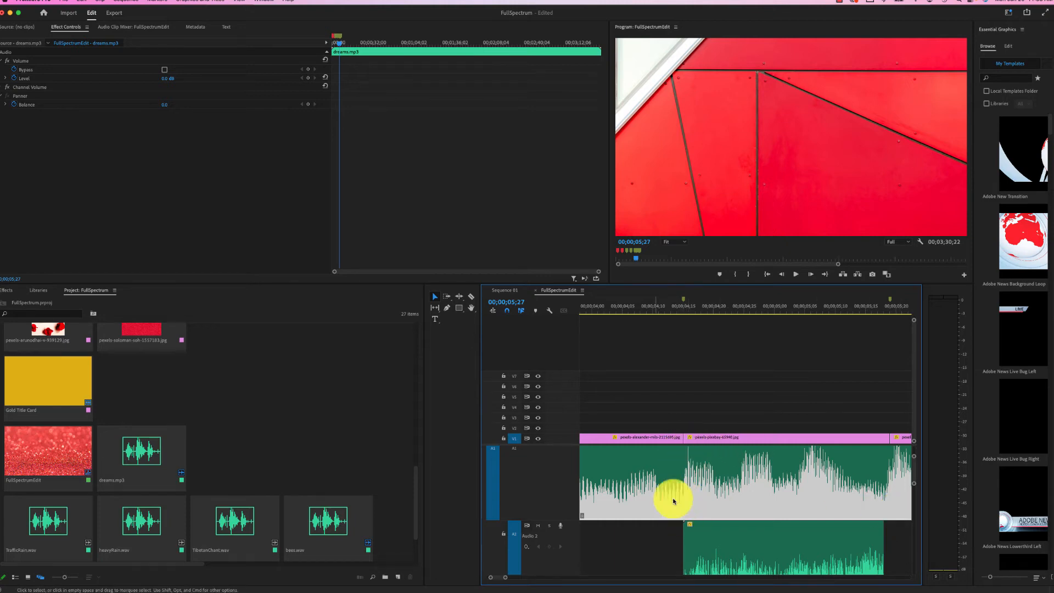
pyautogui.click(696, 311)
pyautogui.moveTo(696, 311); pyautogui.dragTo(686, 314)
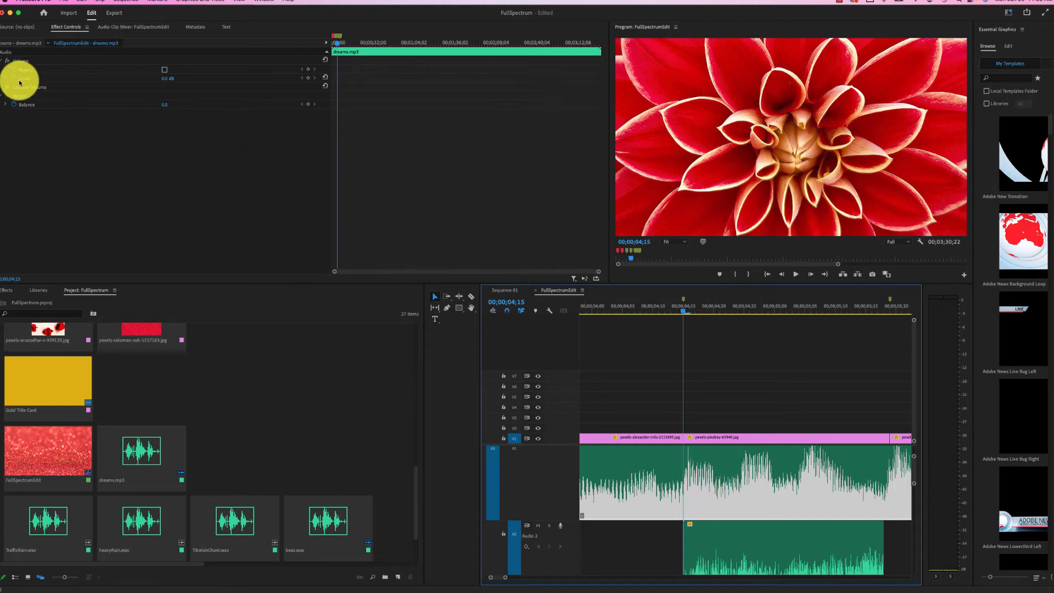
pyautogui.click(307, 80)
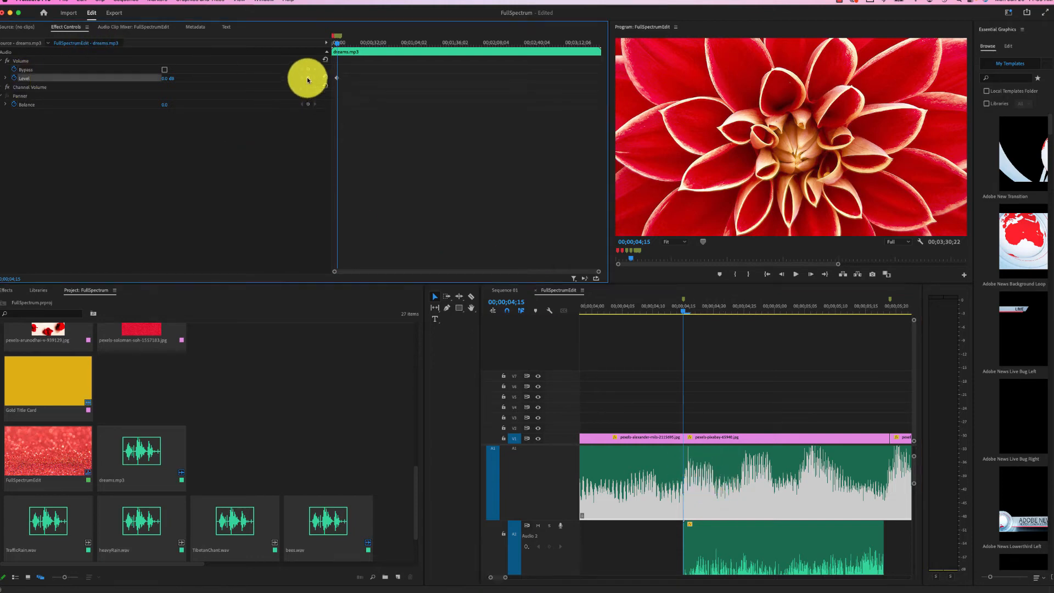
# Step: Add three more Level keyframes to dreams.mp3, at 00;00;04;17, 00;00;05;18 and 00;00;05;16
pyautogui.moveTo(686, 313); pyautogui.dragTo(694, 315)
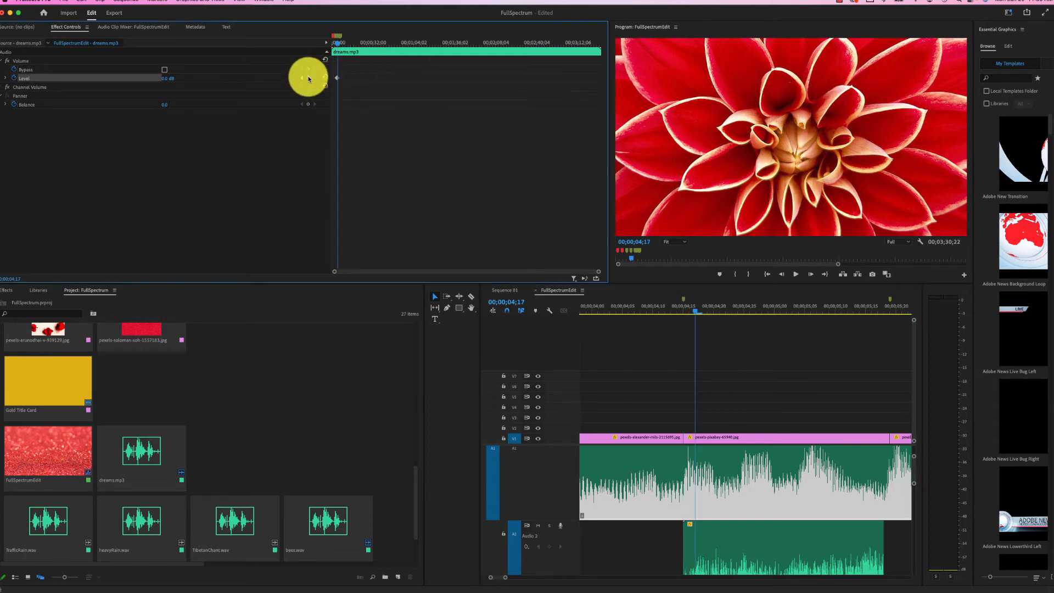
pyautogui.moveTo(670, 313); pyautogui.dragTo(881, 351)
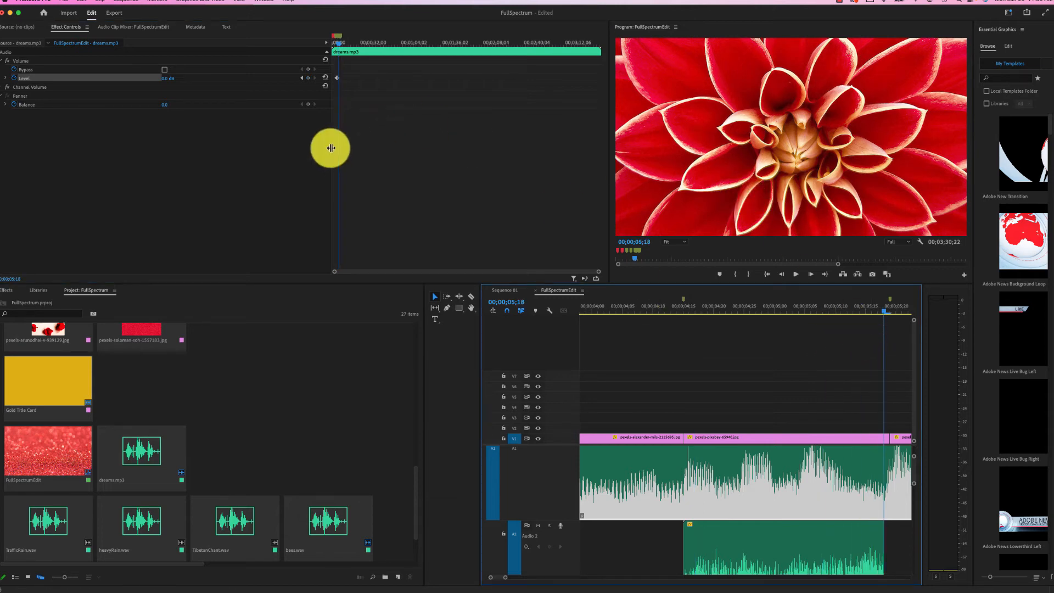
pyautogui.moveTo(891, 303); pyautogui.dragTo(871, 317)
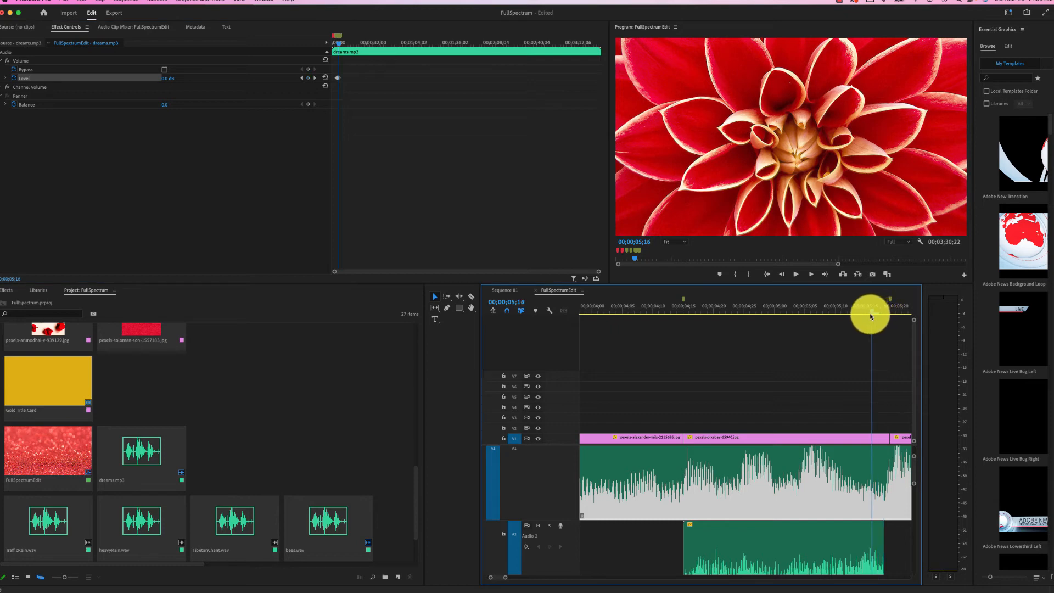
pyautogui.click(308, 78)
pyautogui.moveTo(599, 272); pyautogui.dragTo(475, 272)
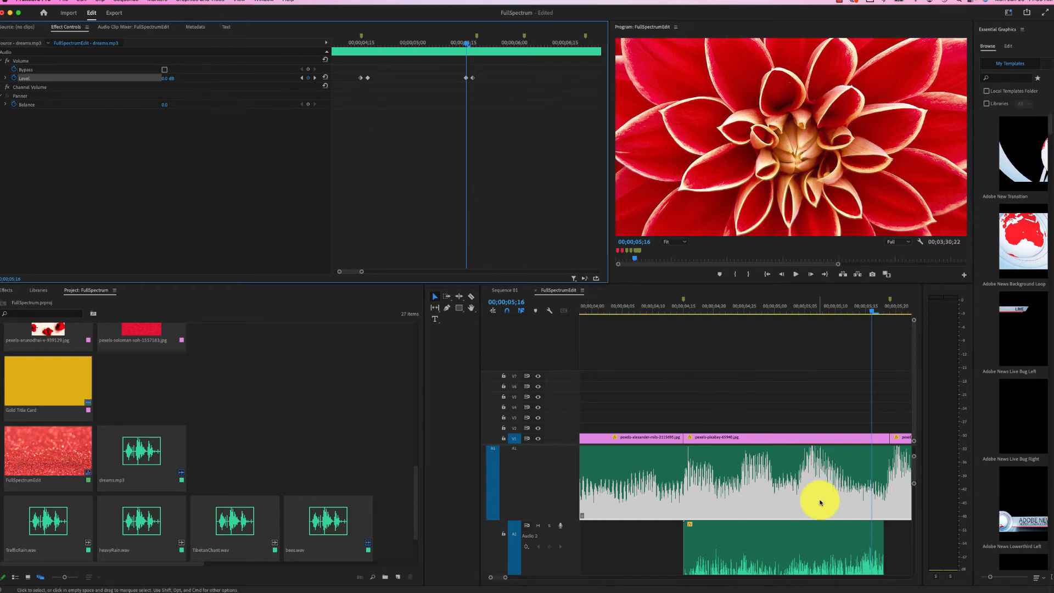
# Step: Lower the second volume keyframe of dreams.mp3, just after bees.wav begins, to about -10 dB
pyautogui.scroll(-5, 692, 452)
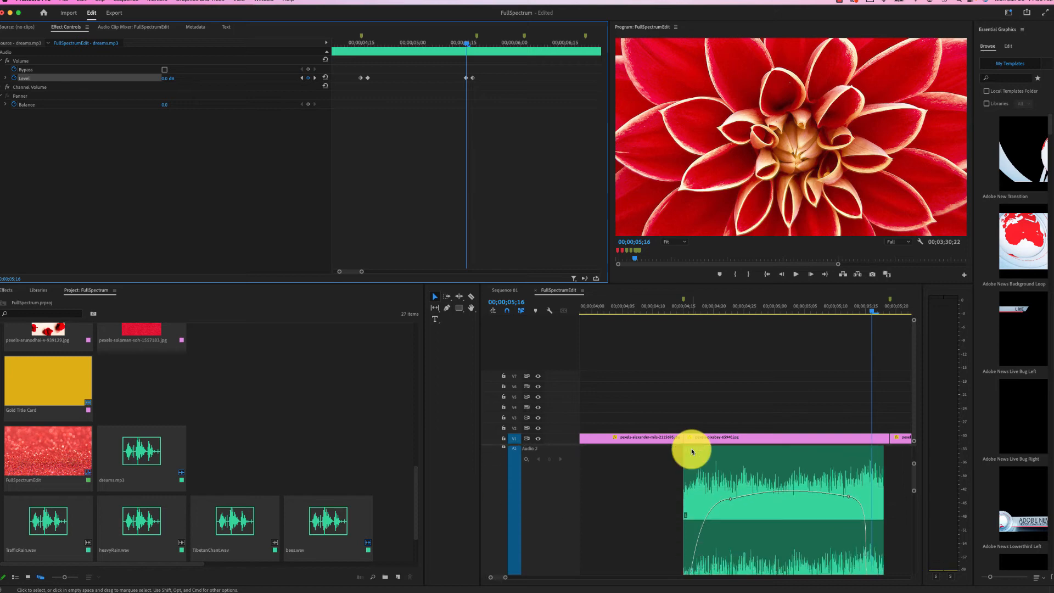
pyautogui.scroll(3, 692, 452)
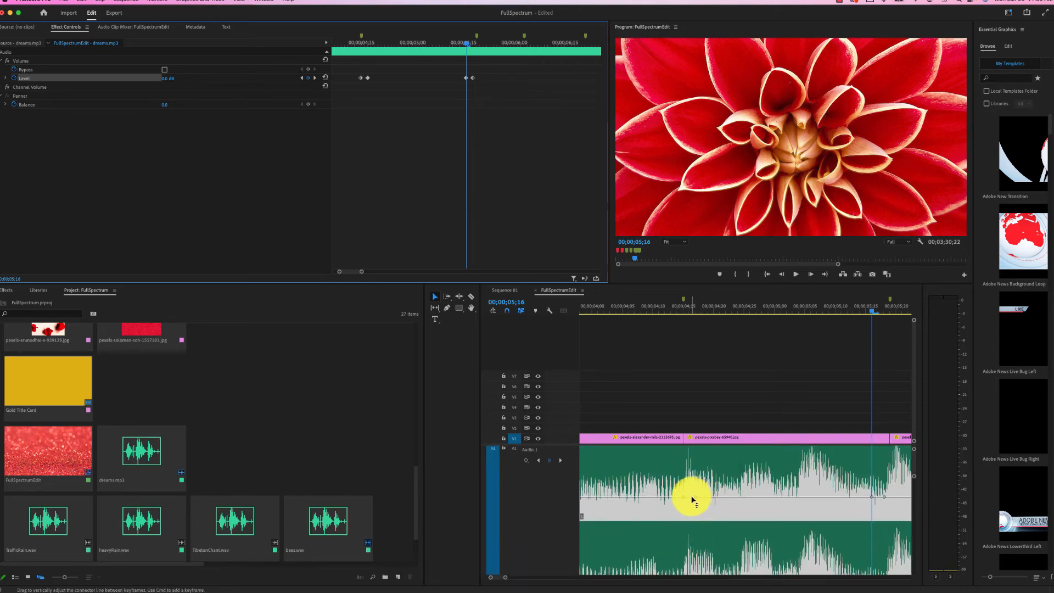
pyautogui.click(367, 78)
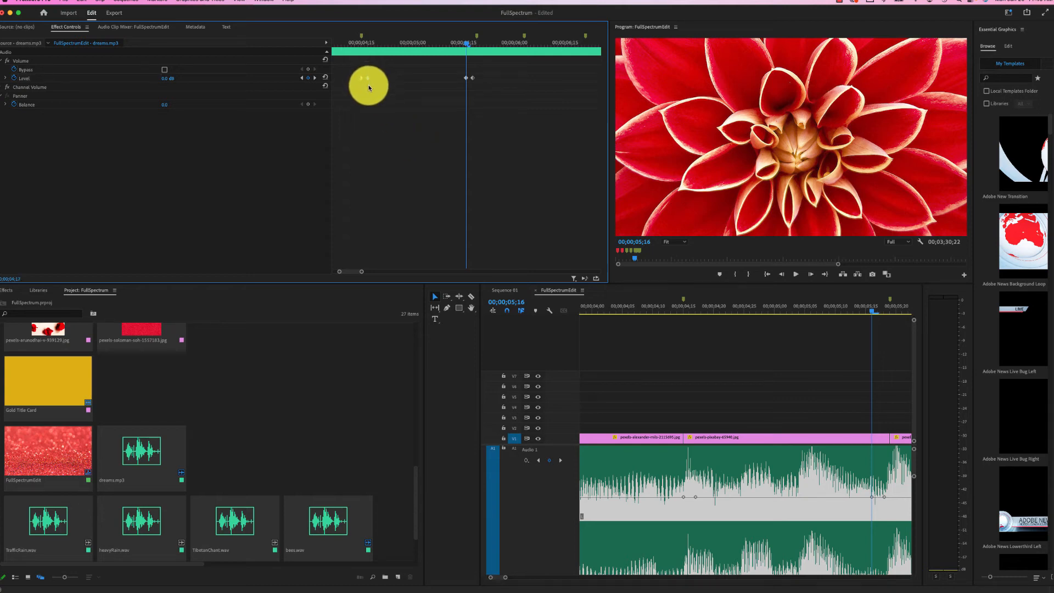
pyautogui.click(696, 502)
pyautogui.moveTo(696, 501); pyautogui.dragTo(700, 567)
pyautogui.scroll(-2, 698, 513)
pyautogui.hscroll(1, 699, 513)
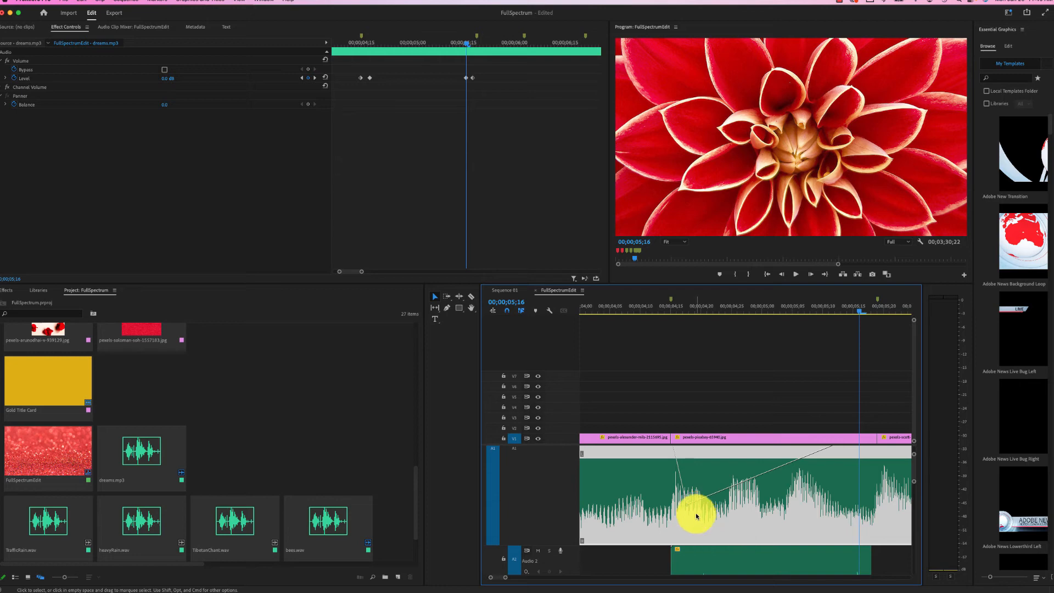
pyautogui.moveTo(687, 536); pyautogui.dragTo(685, 504)
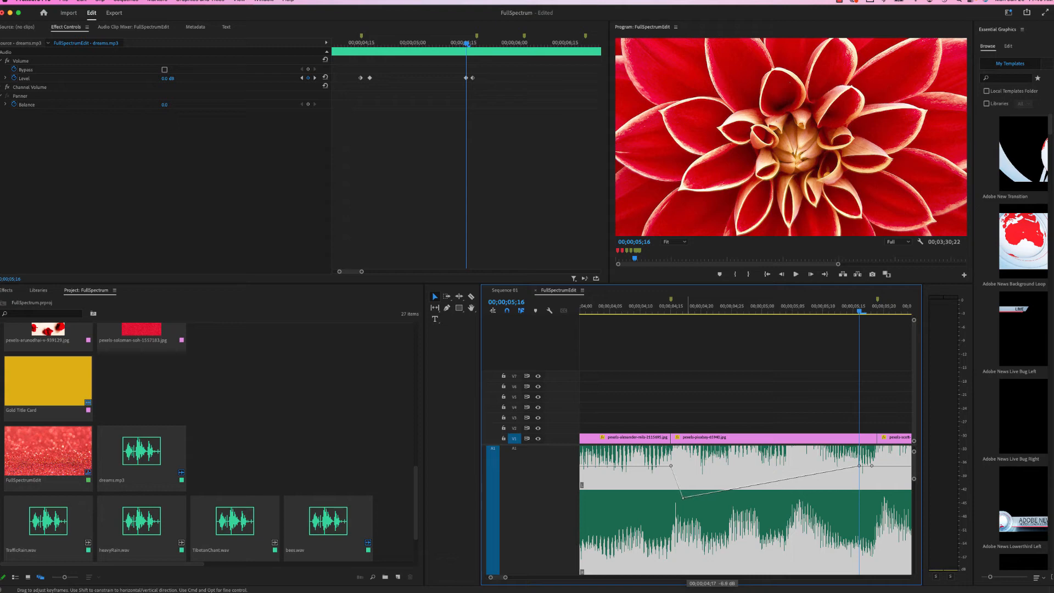
pyautogui.moveTo(683, 497); pyautogui.dragTo(688, 512)
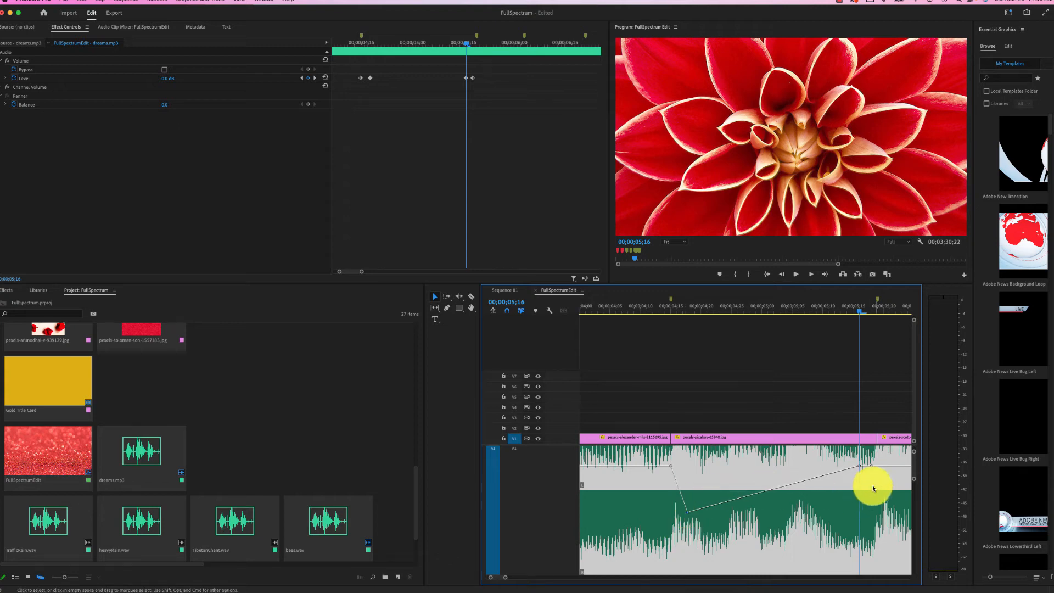
# Step: Lower the third volume keyframe of dreams.mp3, near 00;00;05;16, to the same level as the second
pyautogui.moveTo(861, 467); pyautogui.dragTo(861, 520)
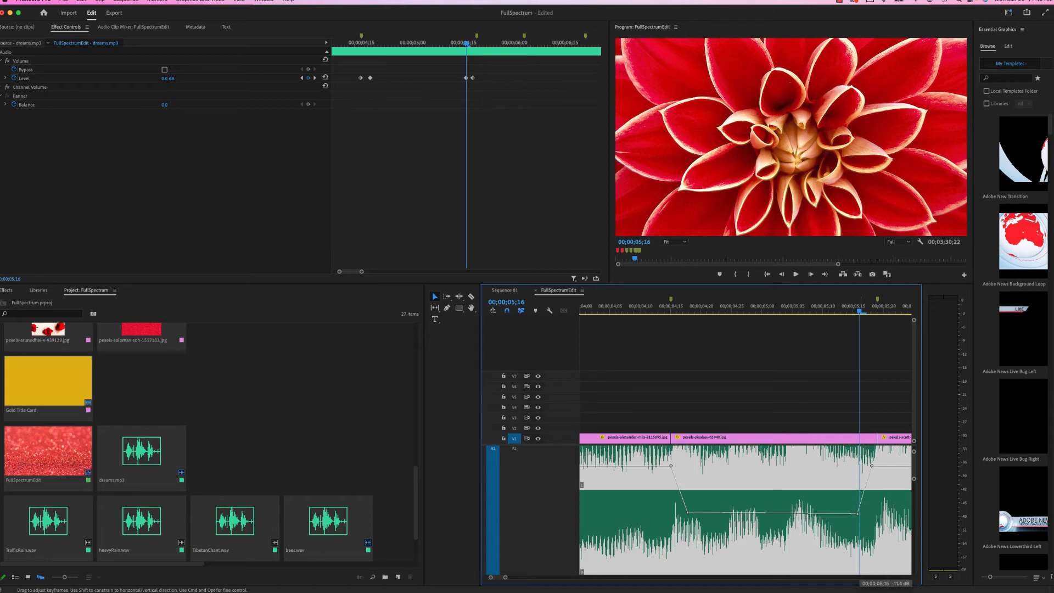
pyautogui.click(858, 515)
pyautogui.moveTo(859, 516); pyautogui.dragTo(859, 512)
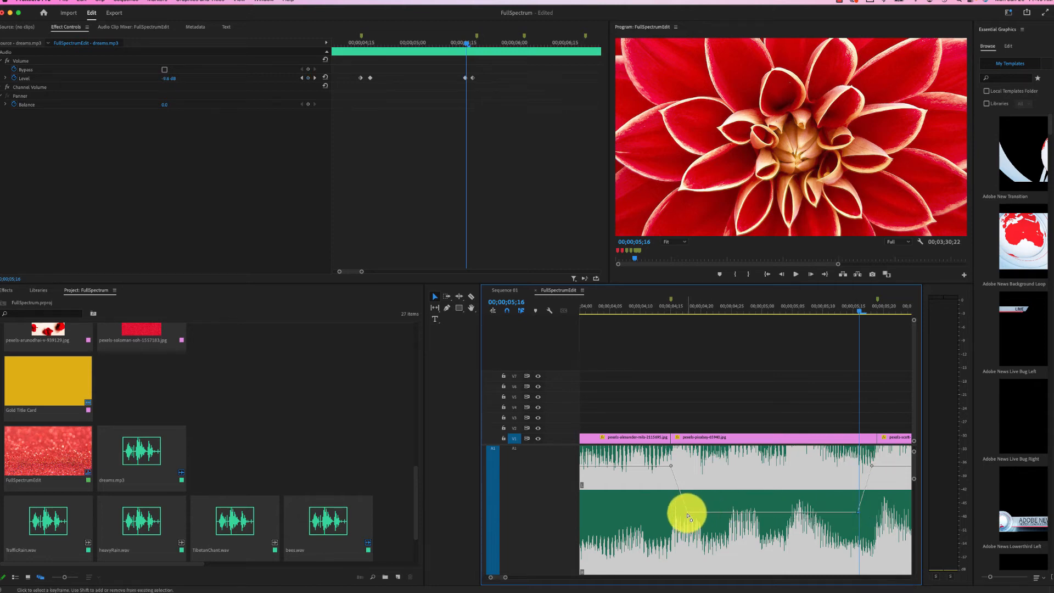
# Step: Convert the second volume keyframe of dreams.mp3 to Bezier and bend the line after it into a smooth downward curve
pyautogui.keyDown('ctrl'); pyautogui.click(689, 515); pyautogui.keyUp('ctrl')
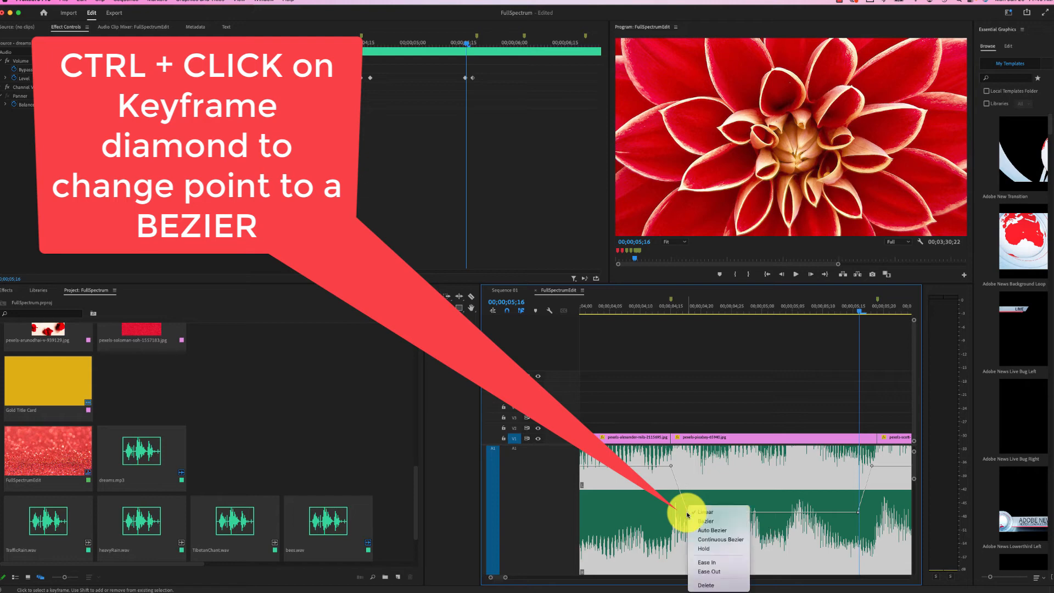
pyautogui.click(696, 522)
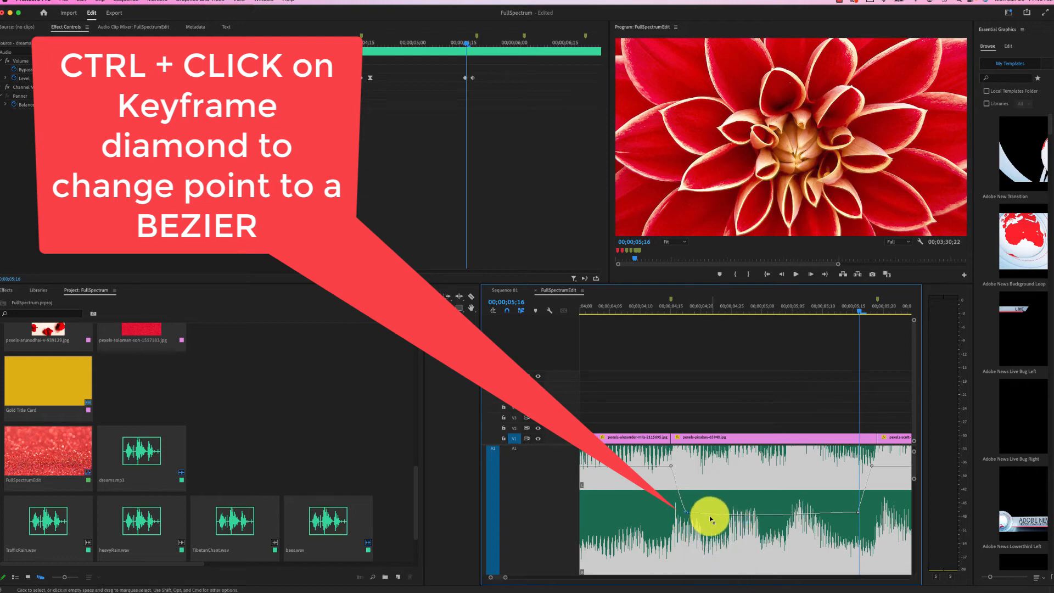
pyautogui.moveTo(717, 519); pyautogui.dragTo(706, 532)
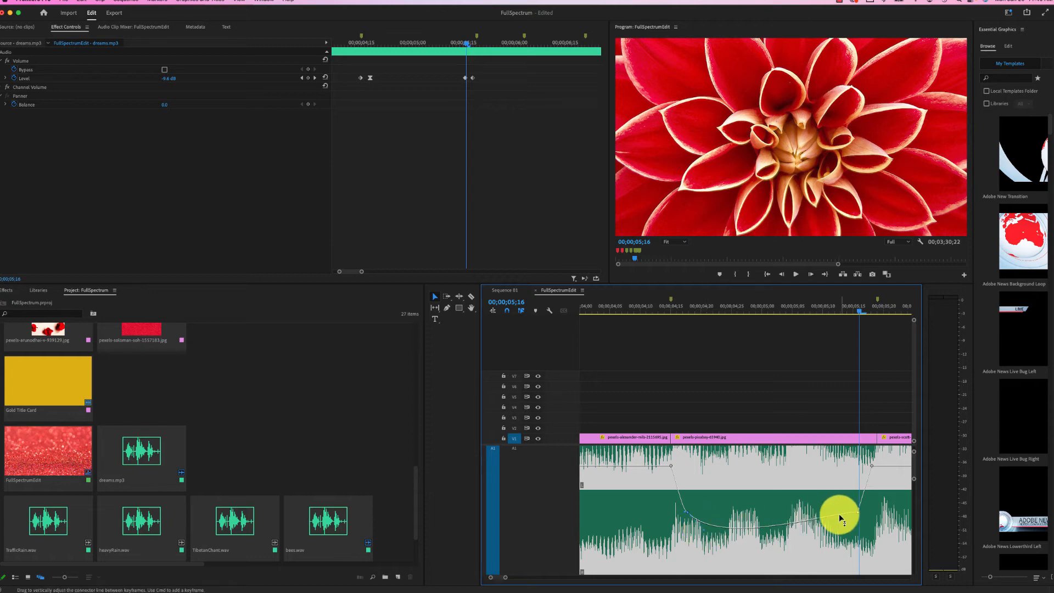
# Step: Convert the third volume keyframe of dreams.mp3 to Bezier, deepen the curve leading into it, and play the dip
pyautogui.rightClick(859, 512)
pyautogui.click(867, 523)
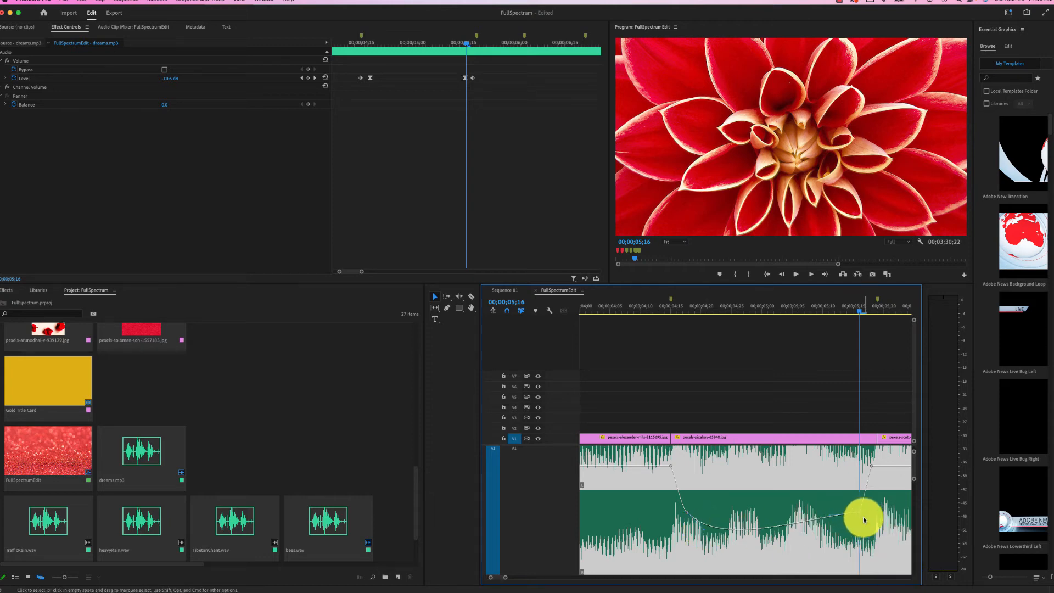
pyautogui.moveTo(824, 515); pyautogui.dragTo(831, 530)
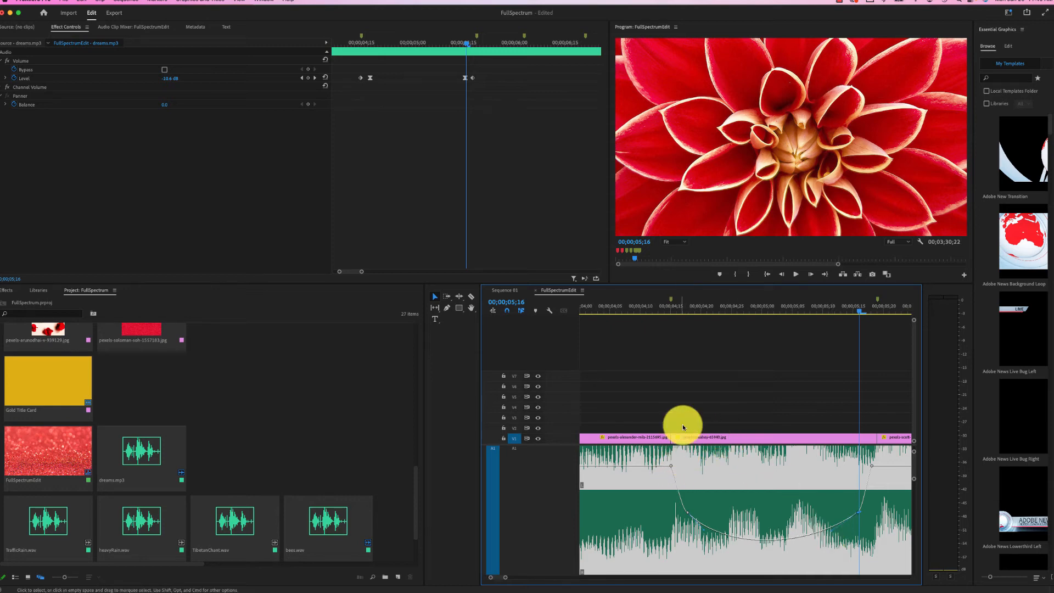
pyautogui.click(615, 309)
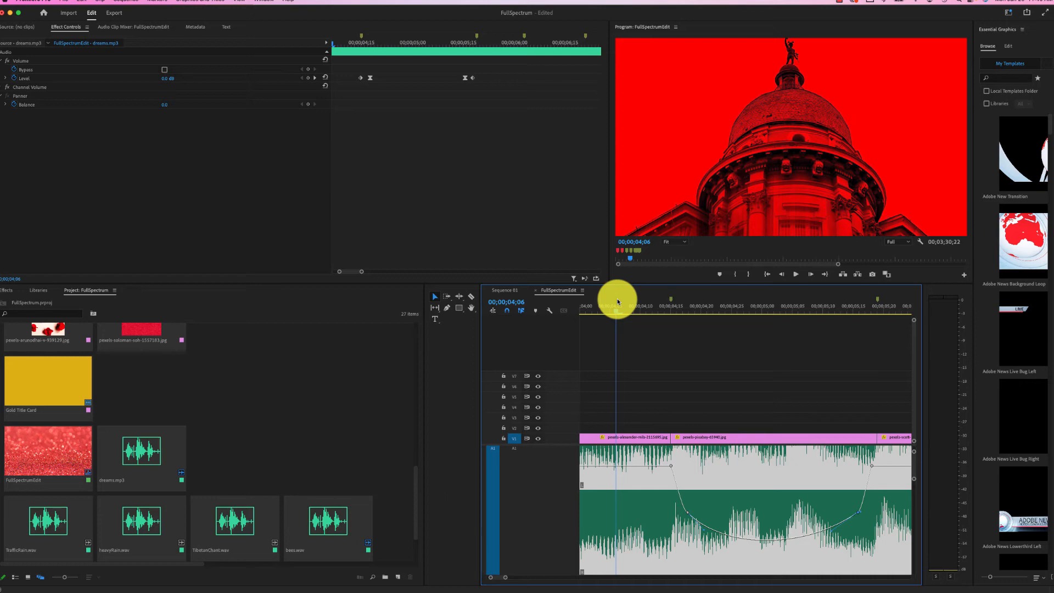
pyautogui.press('space')
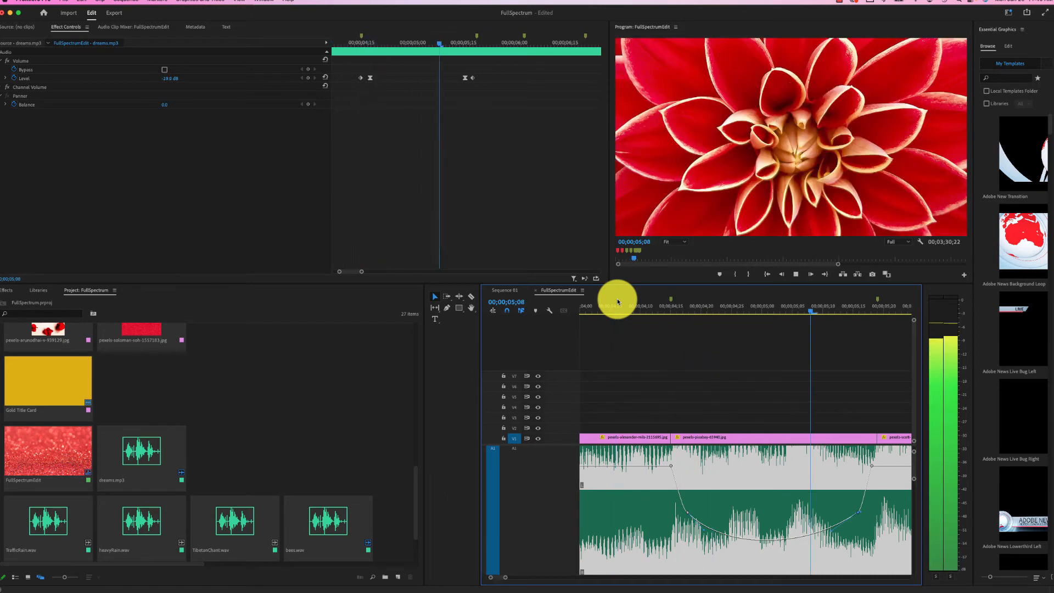
pyautogui.press('space')
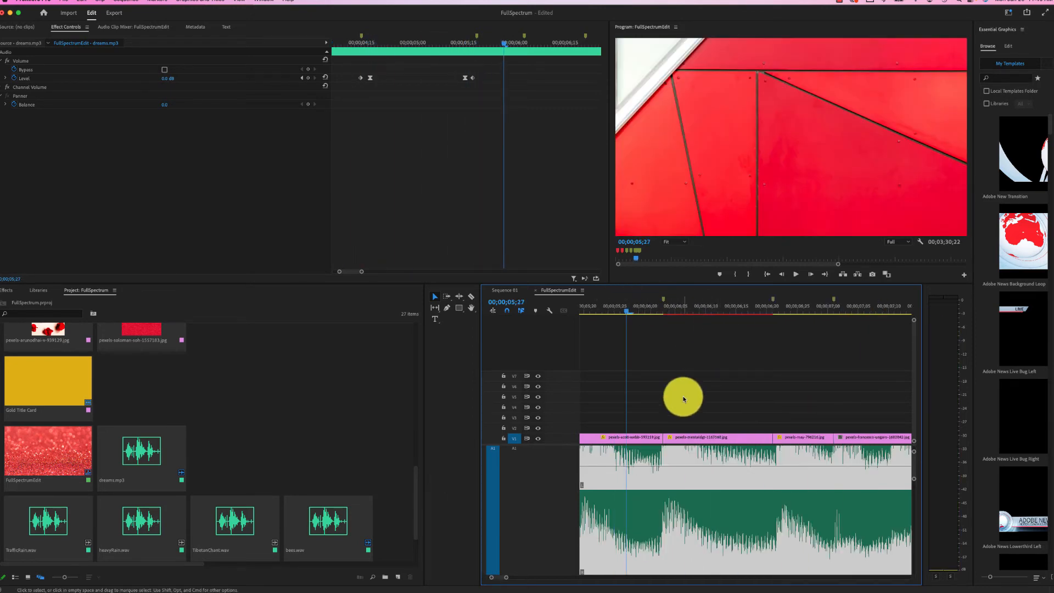
# Step: Raise the second and third volume keyframes of dreams.mp3 to about -5 dB and reshape the Bezier curve between them
pyautogui.scroll(3, 684, 399)
pyautogui.scroll(2, 683, 399)
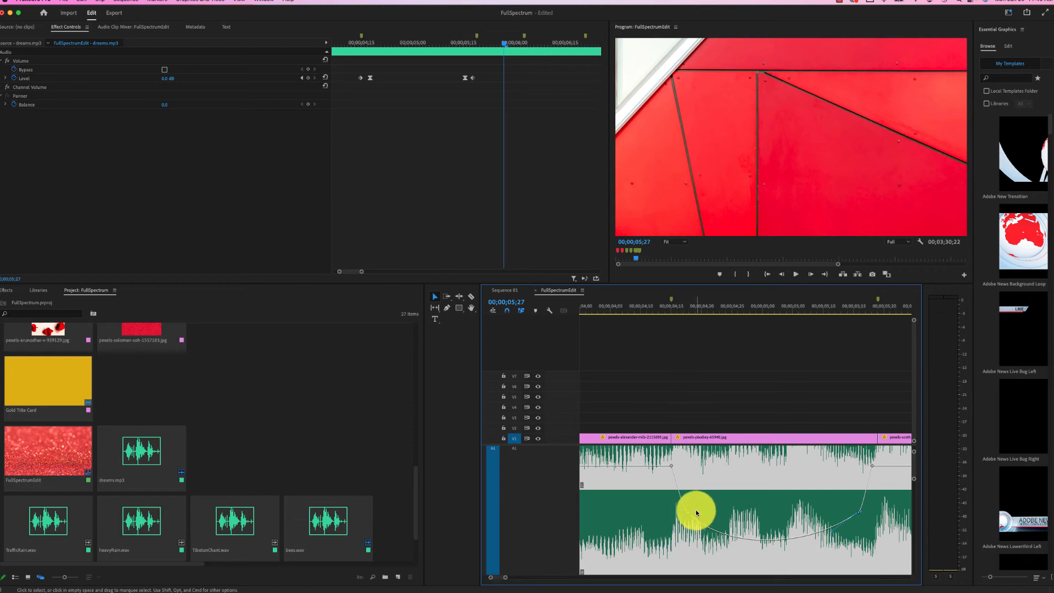
pyautogui.moveTo(690, 514); pyautogui.dragTo(688, 512)
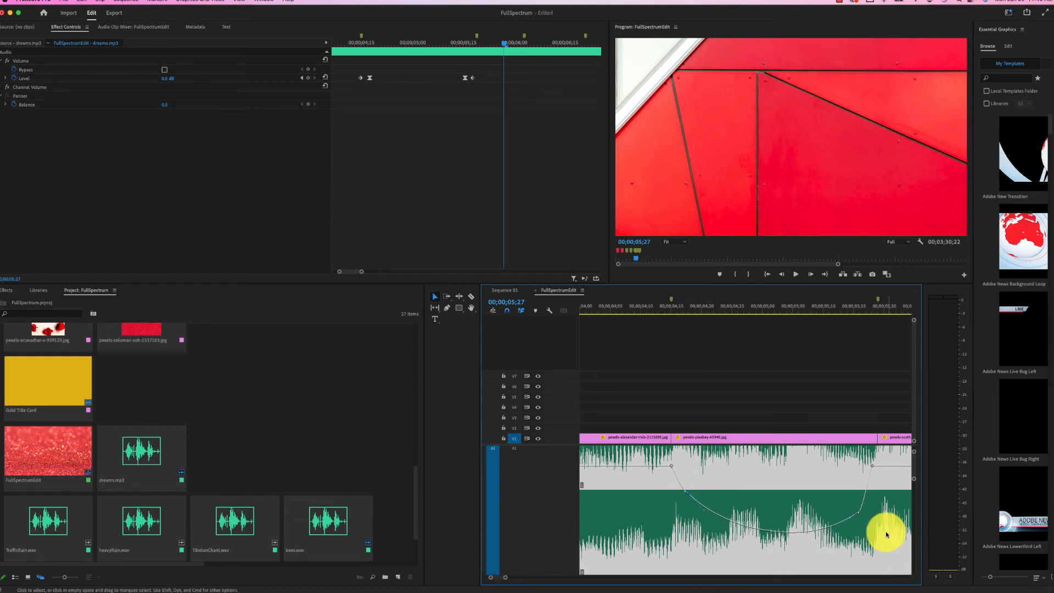
pyautogui.moveTo(859, 515); pyautogui.dragTo(855, 491)
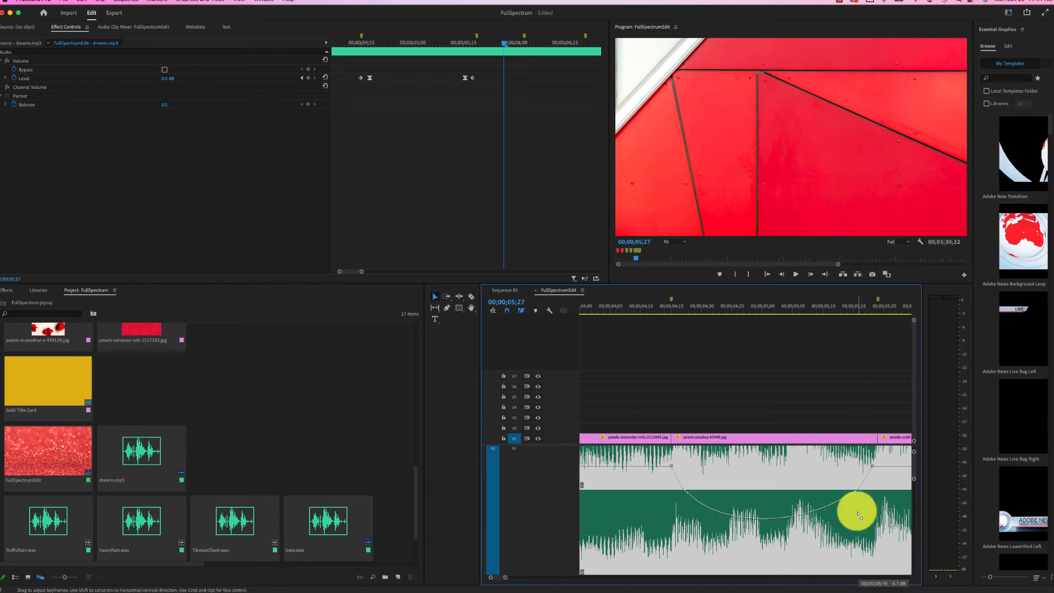
pyautogui.moveTo(712, 524); pyautogui.dragTo(706, 511)
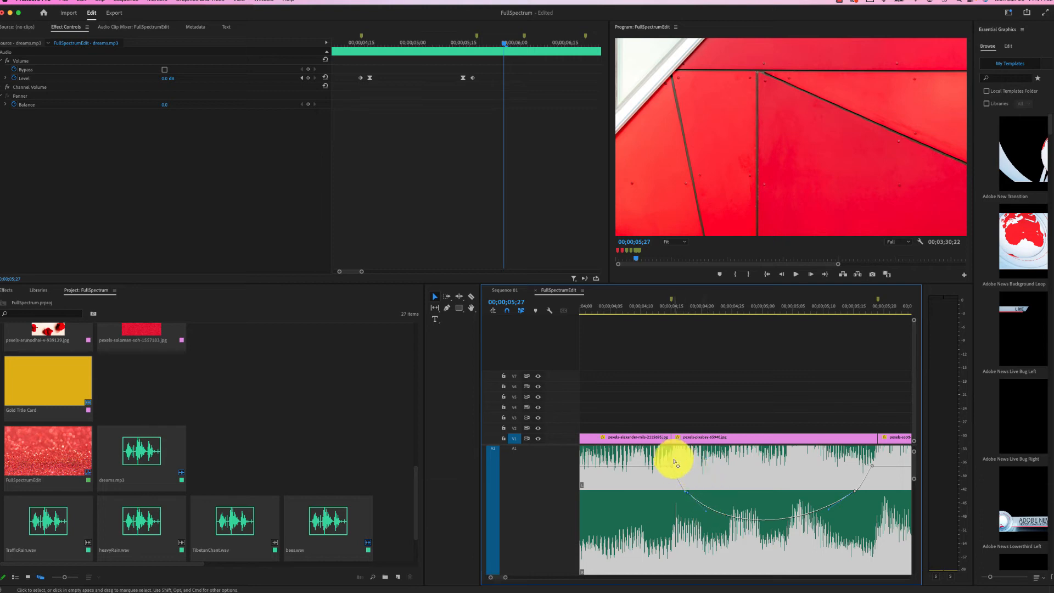
# Step: Play the sequence from 00;00;04;04 and again from 00;00;03;21 to check how the music dips and recovers
pyautogui.click(604, 308)
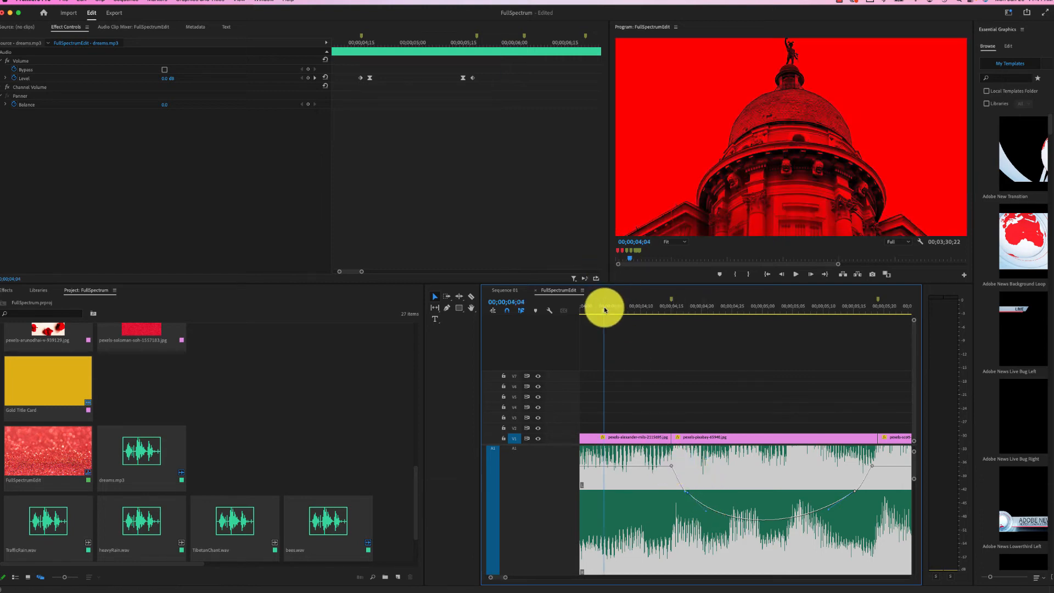
pyautogui.press('space')
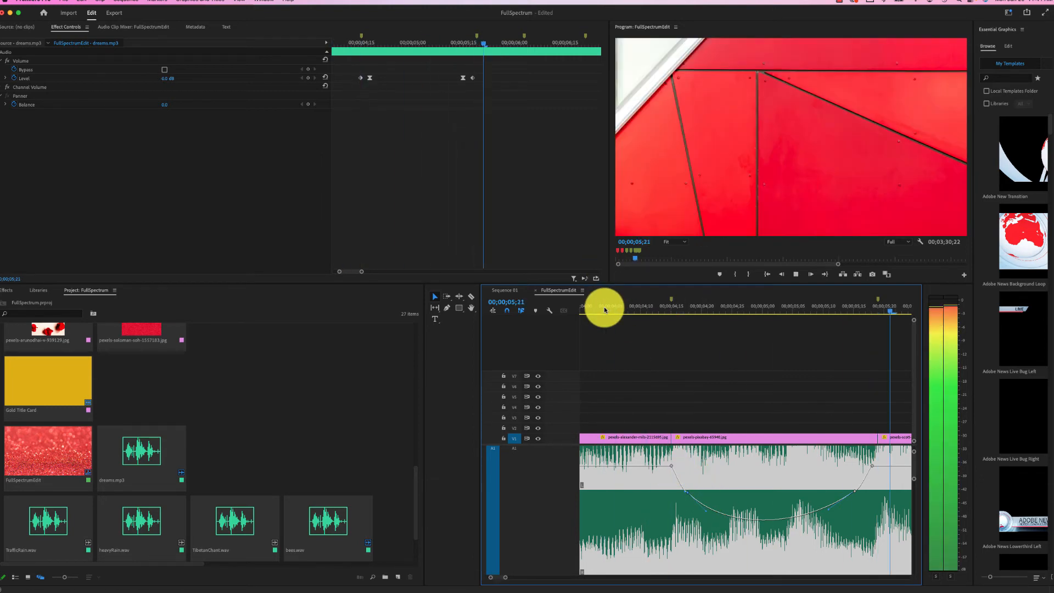
pyautogui.press('space')
pyautogui.hscroll(-3, 664, 386)
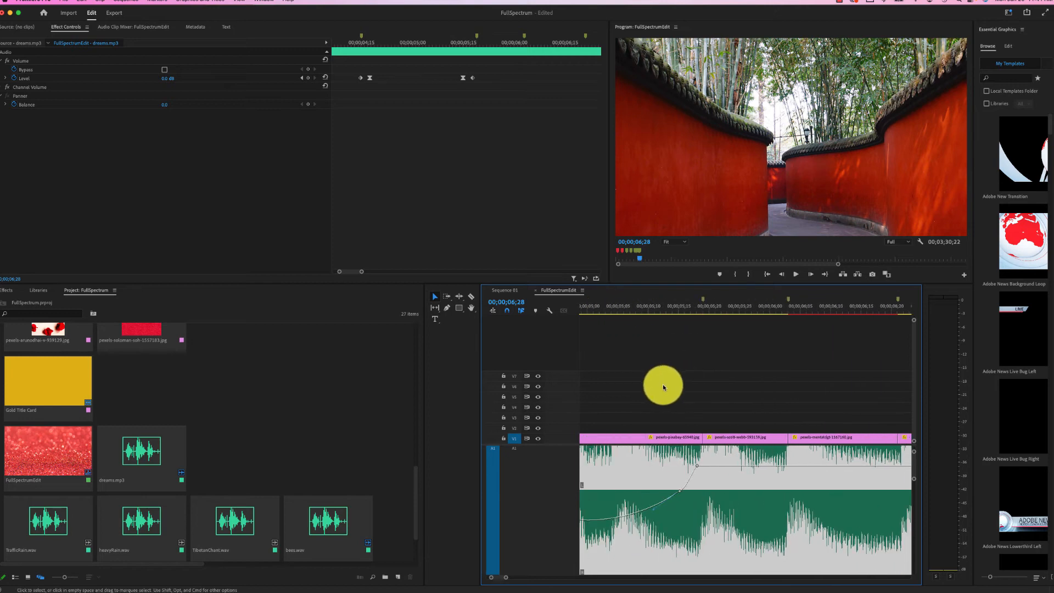
pyautogui.hscroll(-4, 664, 387)
pyautogui.click(599, 309)
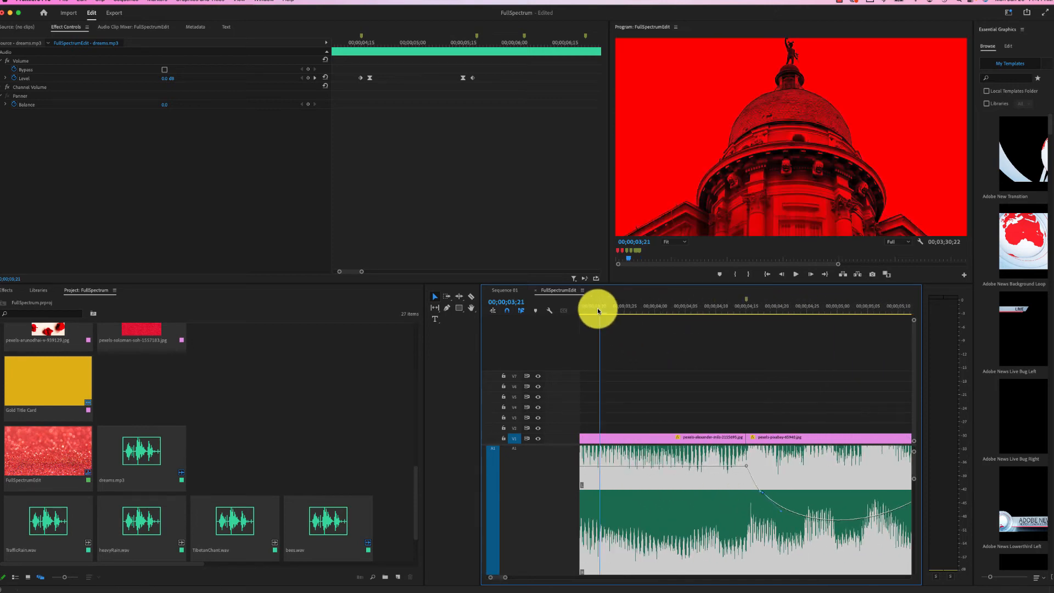
pyautogui.press('space')
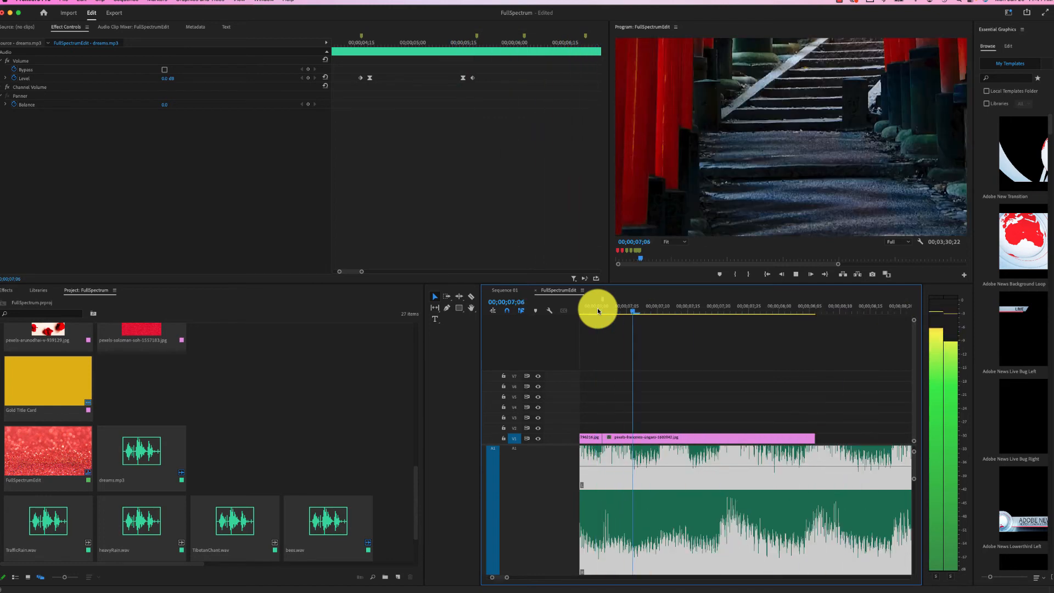
pyautogui.press('space')
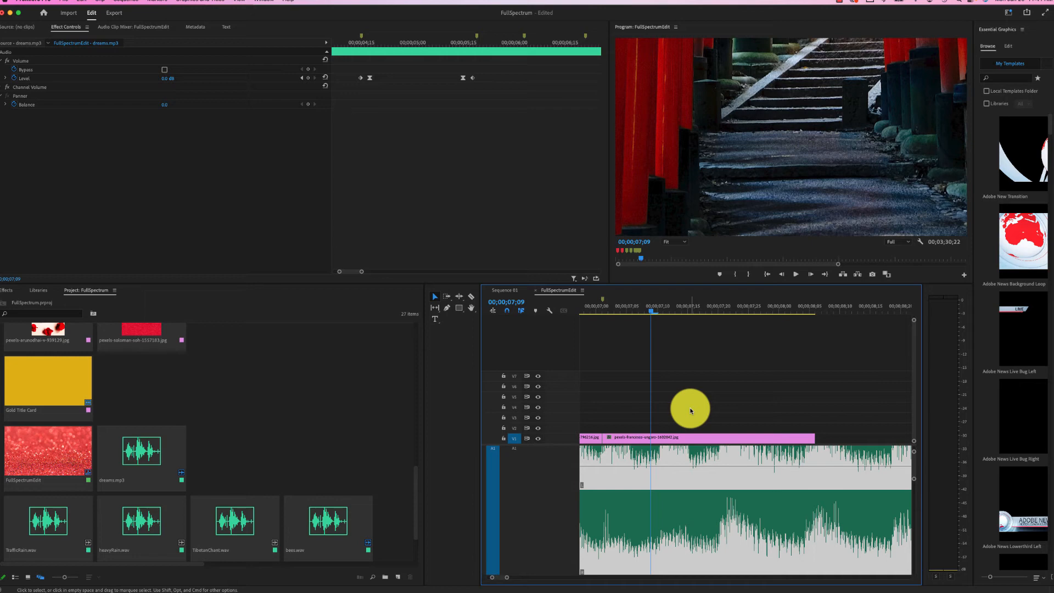
# Step: Scale the last image clip on V1, the red-gated stairway, down to 44 and save the project
pyautogui.click(692, 437)
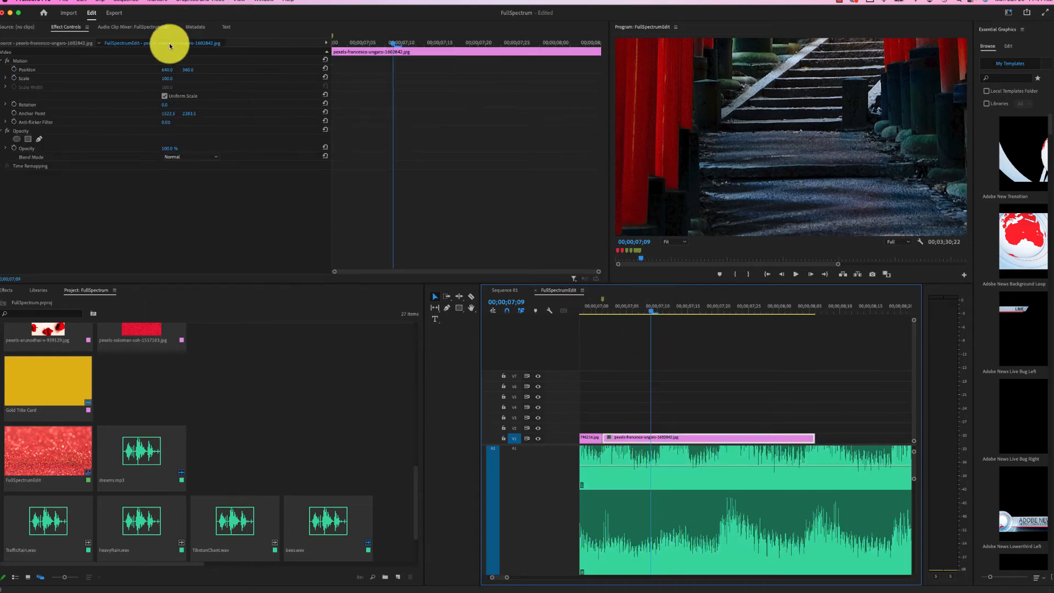
pyautogui.moveTo(168, 79); pyautogui.dragTo(137, 79)
pyautogui.press('super+s')
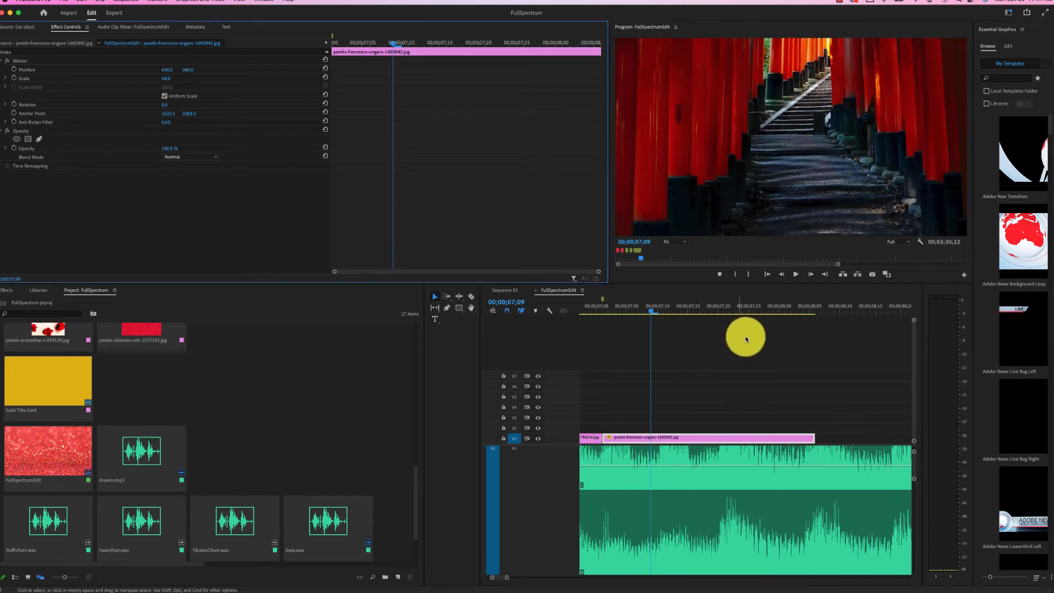
# Step: Play the sequence from its start and scrub through the lantern, red wall and stairway images against the music
pyautogui.click(767, 275)
pyautogui.press('space')
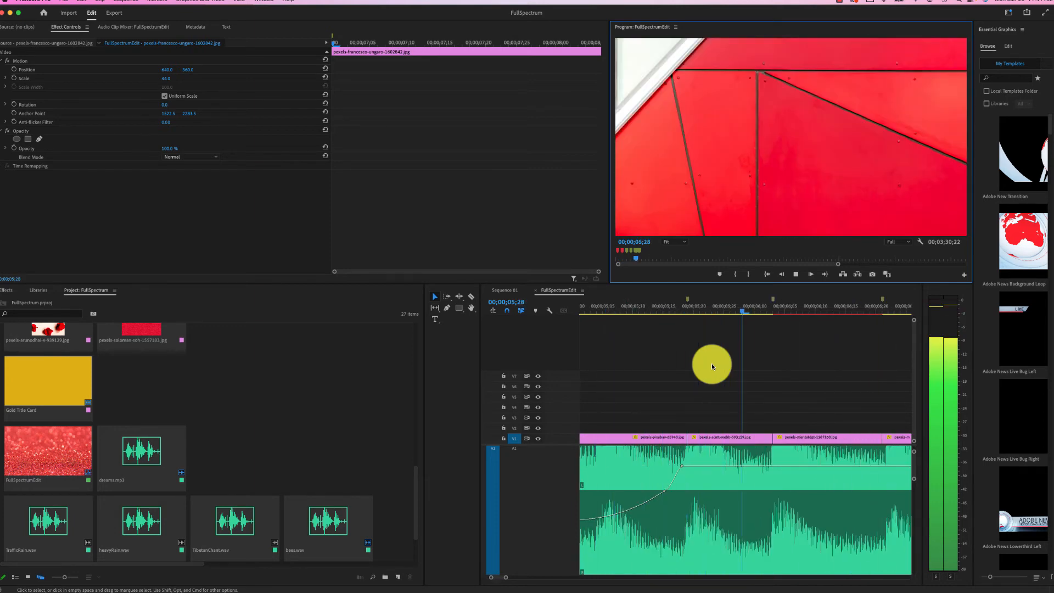
pyautogui.click(783, 325)
pyautogui.moveTo(783, 325); pyautogui.dragTo(629, 339)
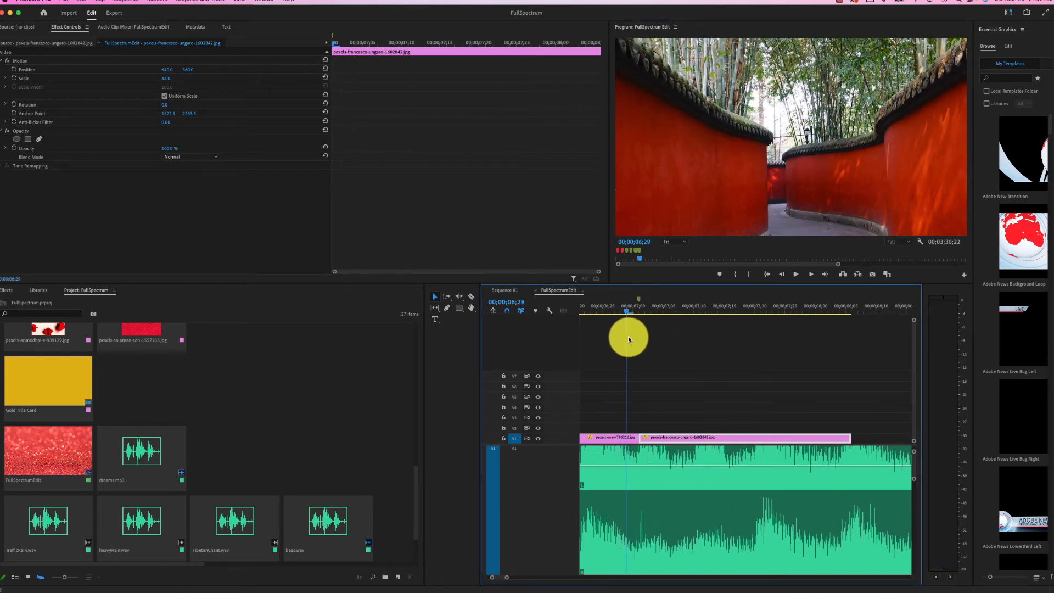
pyautogui.scroll(3, 680, 380)
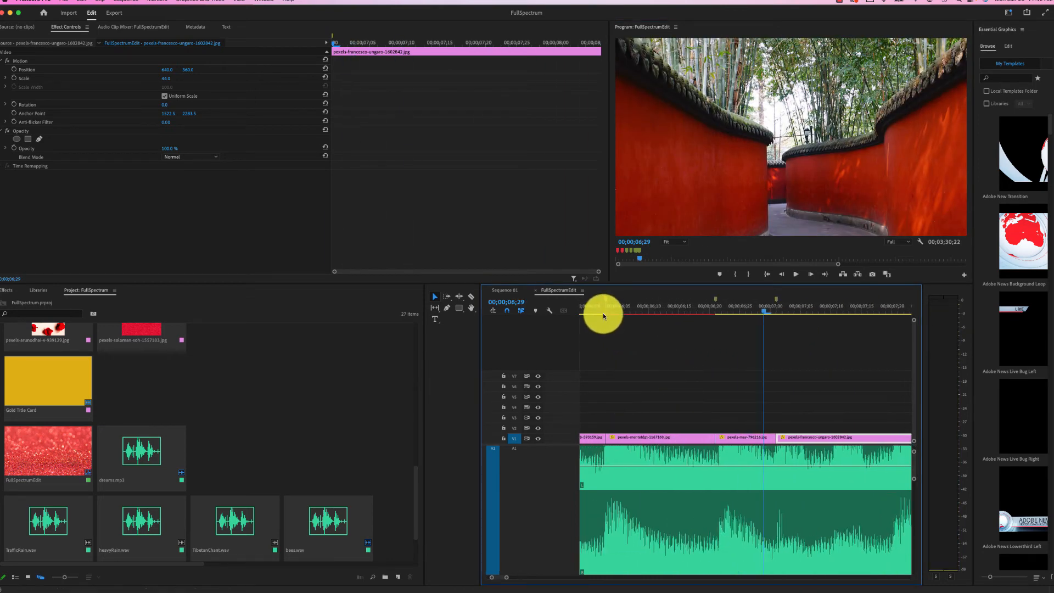
pyautogui.moveTo(603, 315); pyautogui.dragTo(800, 352)
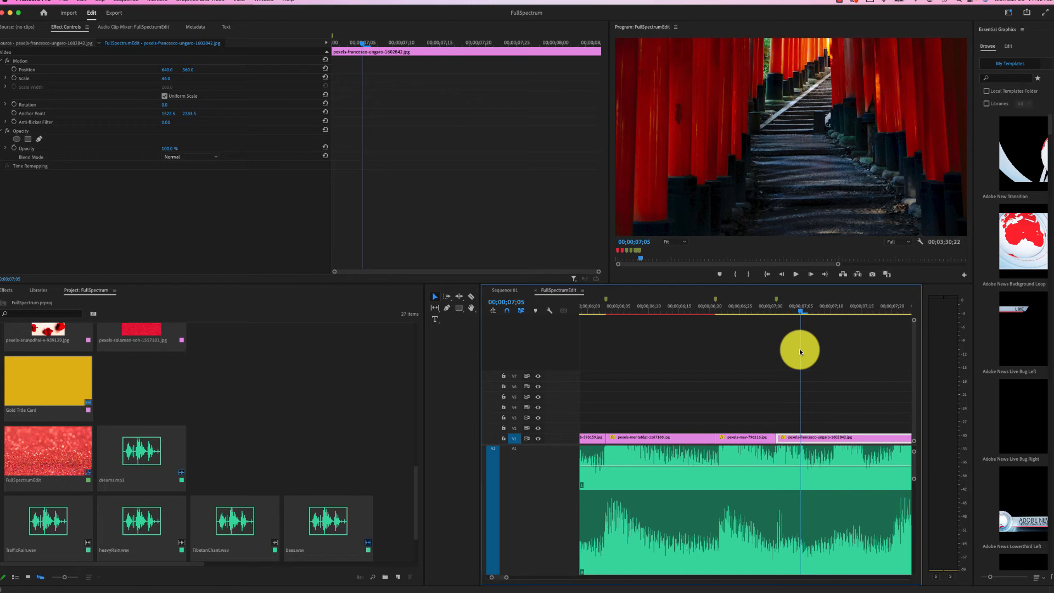
# Step: Place TibetanChant.wav on audio track A2 at 00;00;06;03, where the red lantern image begins
pyautogui.moveTo(800, 352); pyautogui.dragTo(605, 365)
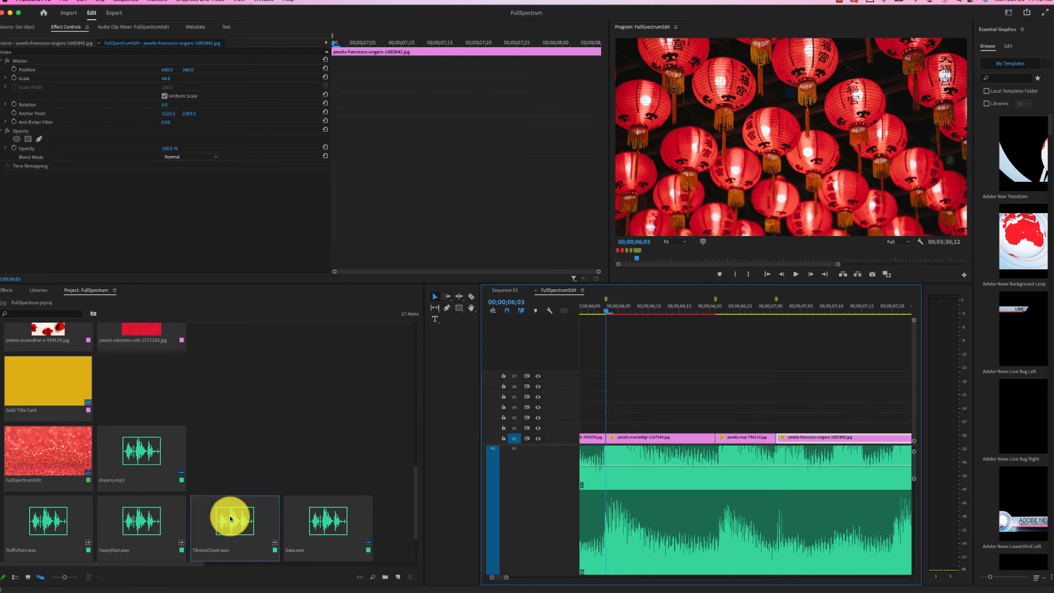
pyautogui.moveTo(228, 515); pyautogui.dragTo(640, 421)
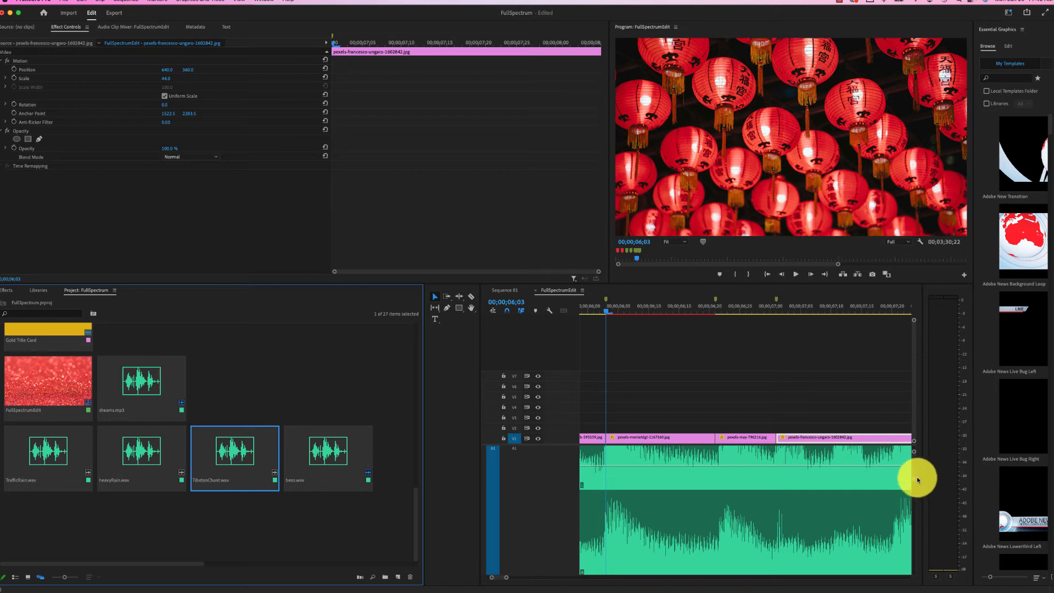
pyautogui.moveTo(915, 479); pyautogui.dragTo(915, 508)
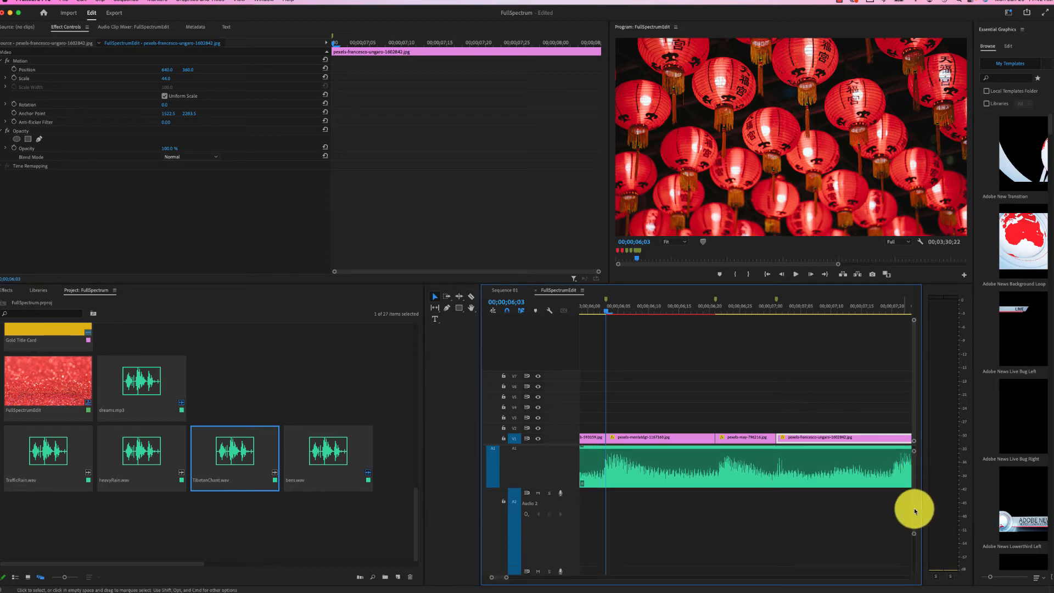
pyautogui.moveTo(235, 443); pyautogui.dragTo(608, 542)
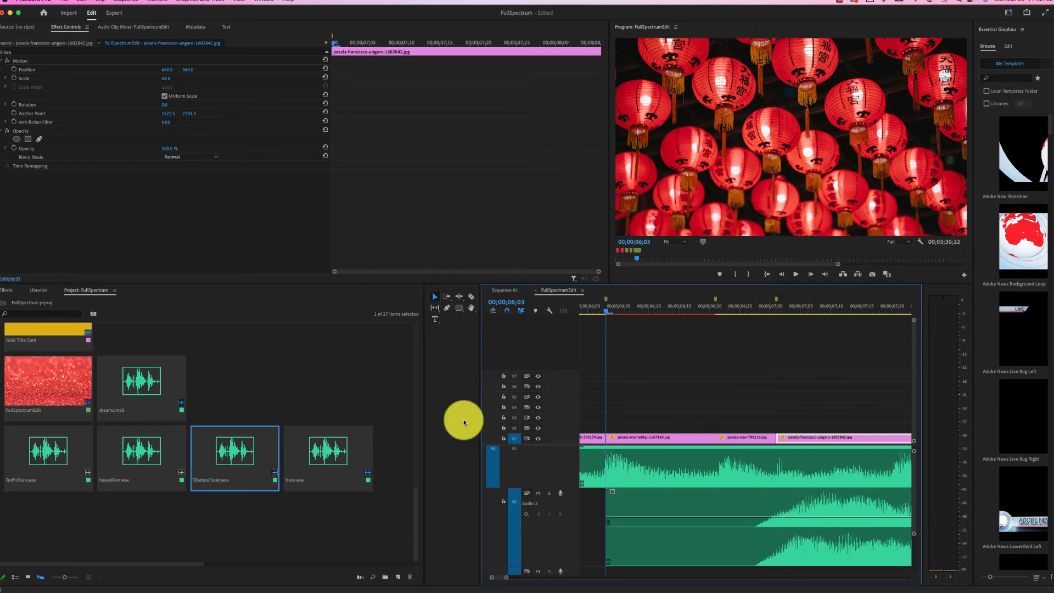
# Step: Cut TibetanChant.wav where its waveform begins to rise and delete the silent lead-in
pyautogui.click(471, 296)
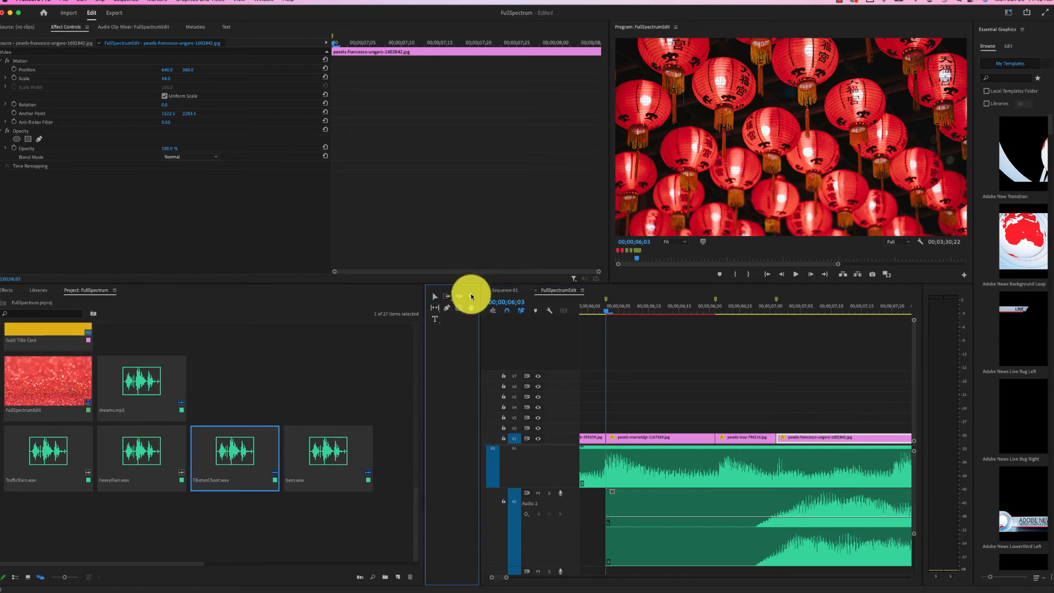
pyautogui.click(752, 525)
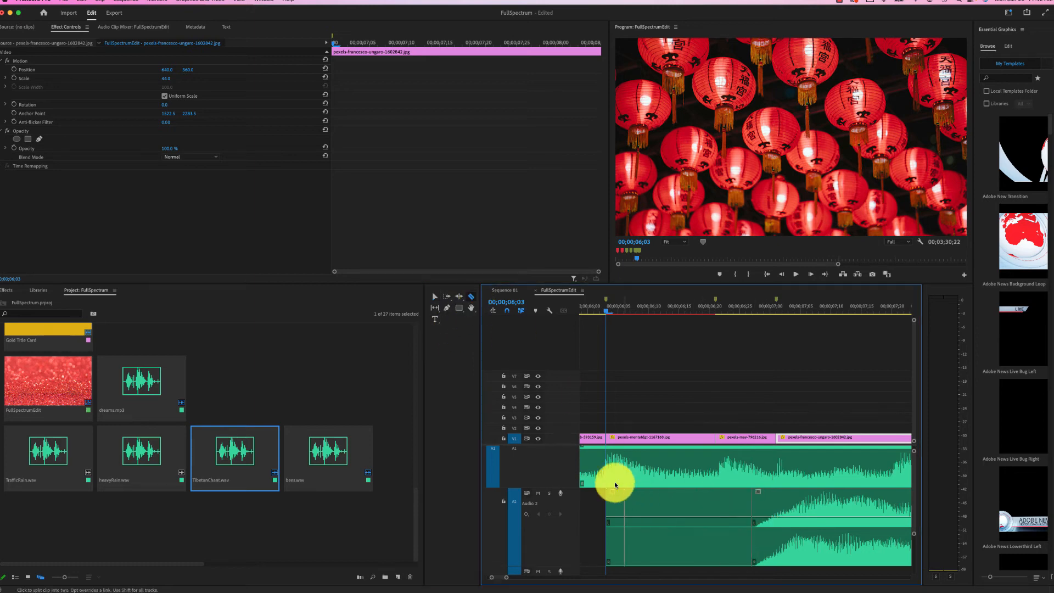
pyautogui.click(436, 297)
pyautogui.click(677, 531)
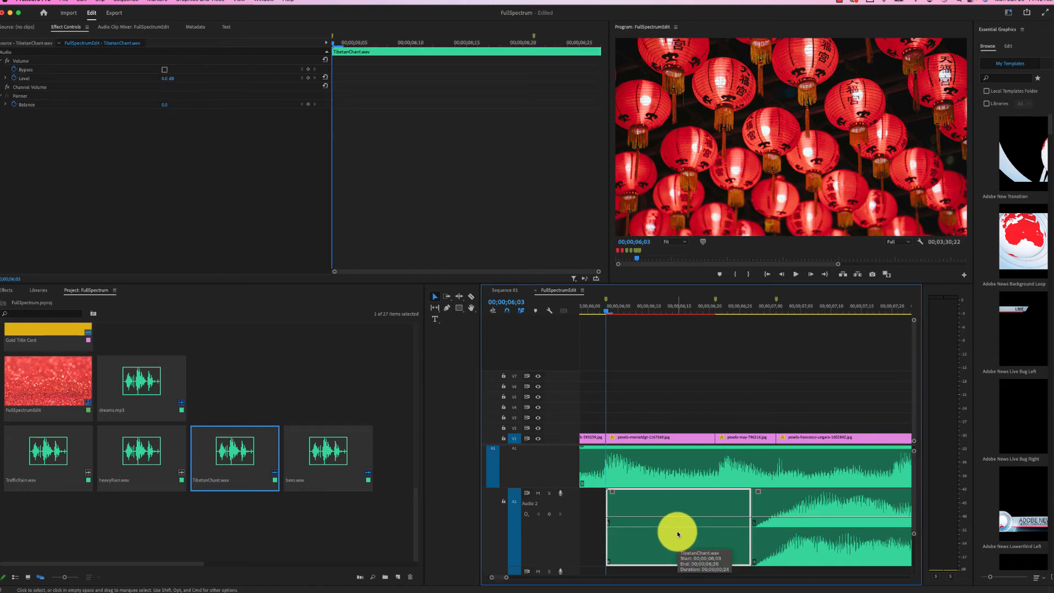
pyautogui.press('Delete')
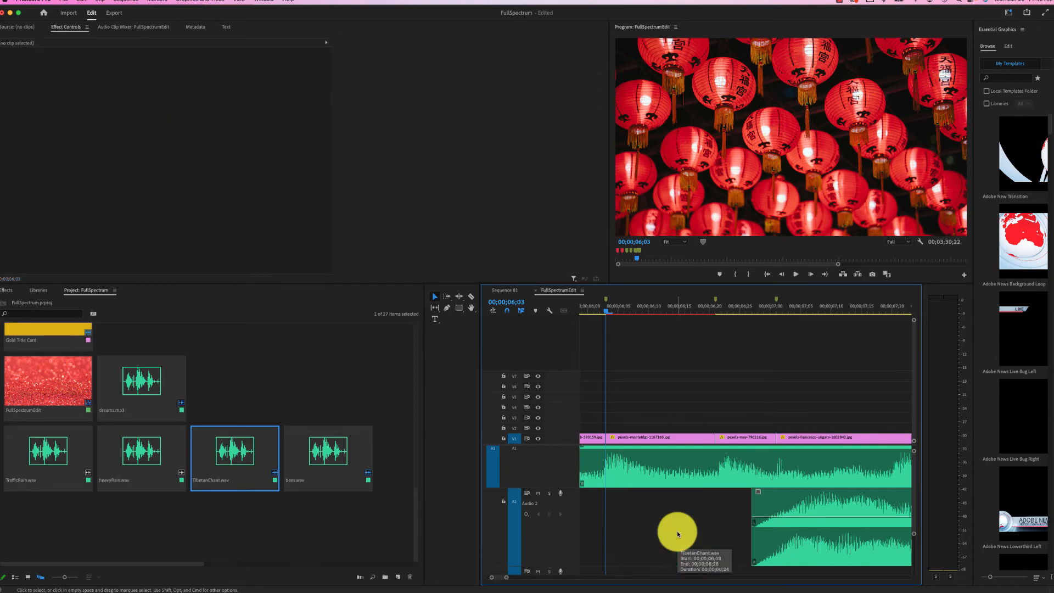
# Step: Move the trimmed TibetanChant.wav clip on A2 to start at 00;00;06;03 and reduce the audio track heights
pyautogui.click(777, 499)
pyautogui.moveTo(777, 499); pyautogui.dragTo(634, 503)
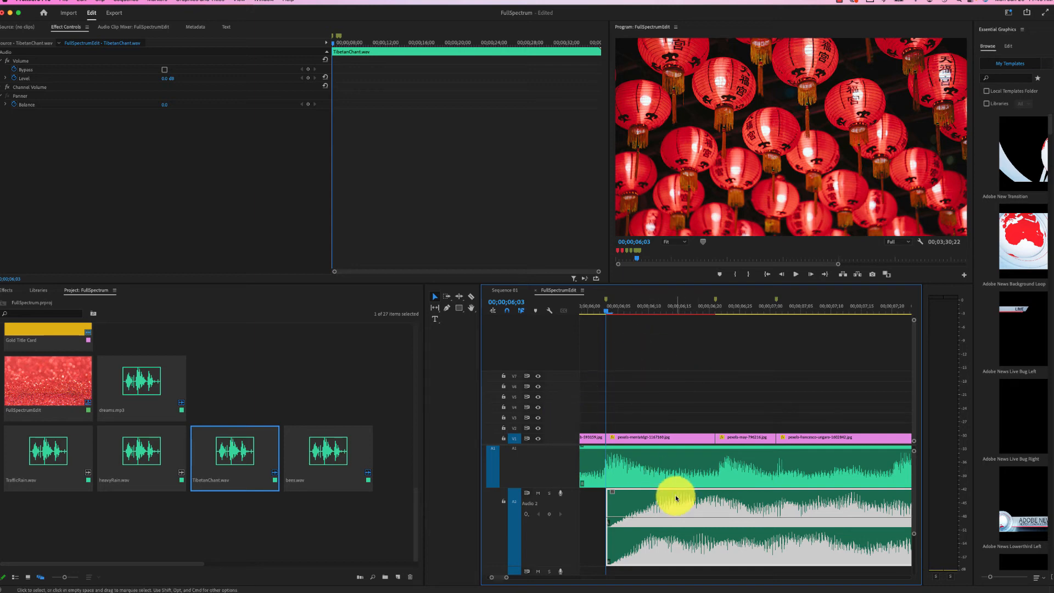
pyautogui.moveTo(659, 511); pyautogui.dragTo(916, 503)
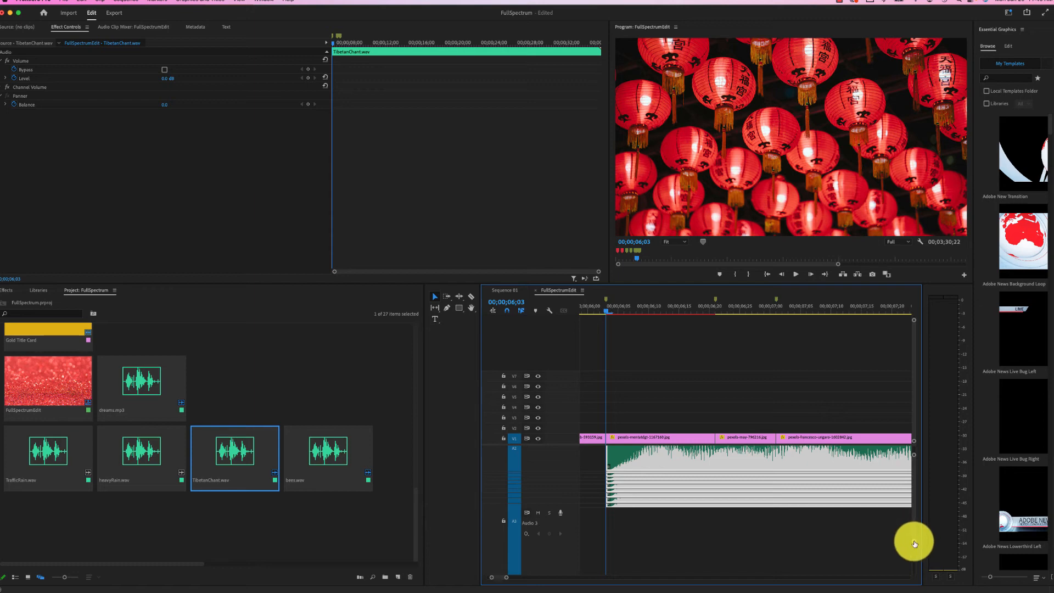
pyautogui.moveTo(915, 543); pyautogui.dragTo(912, 486)
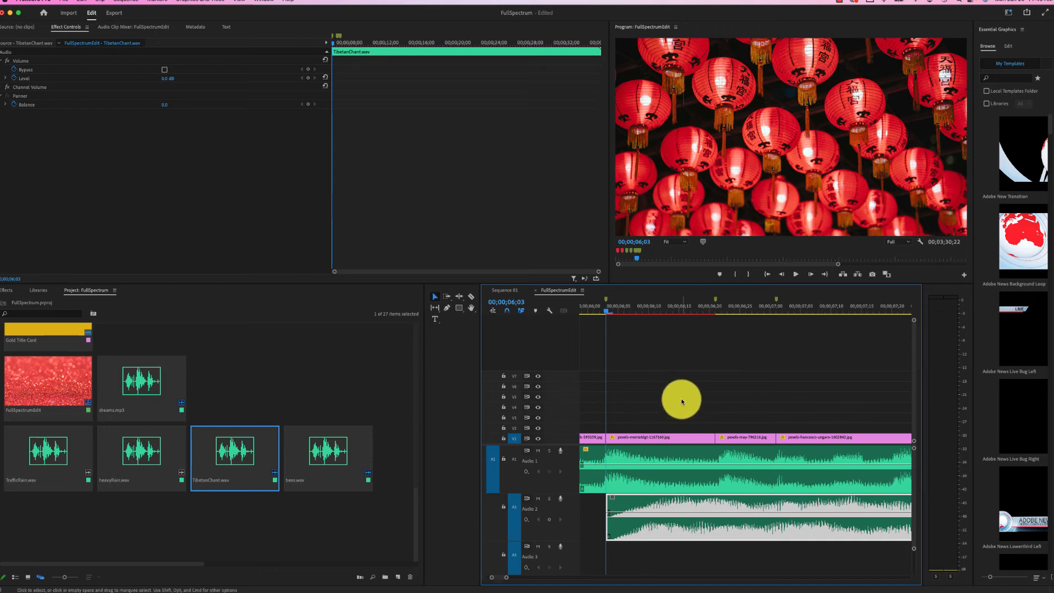
# Step: Play the sequence from about 00;00;04;00 past the last image to hear bees.wav and TibetanChant.wav against the music
pyautogui.hscroll(-3, 682, 400)
pyautogui.hscroll(-4, 682, 401)
pyautogui.hscroll(-4, 681, 401)
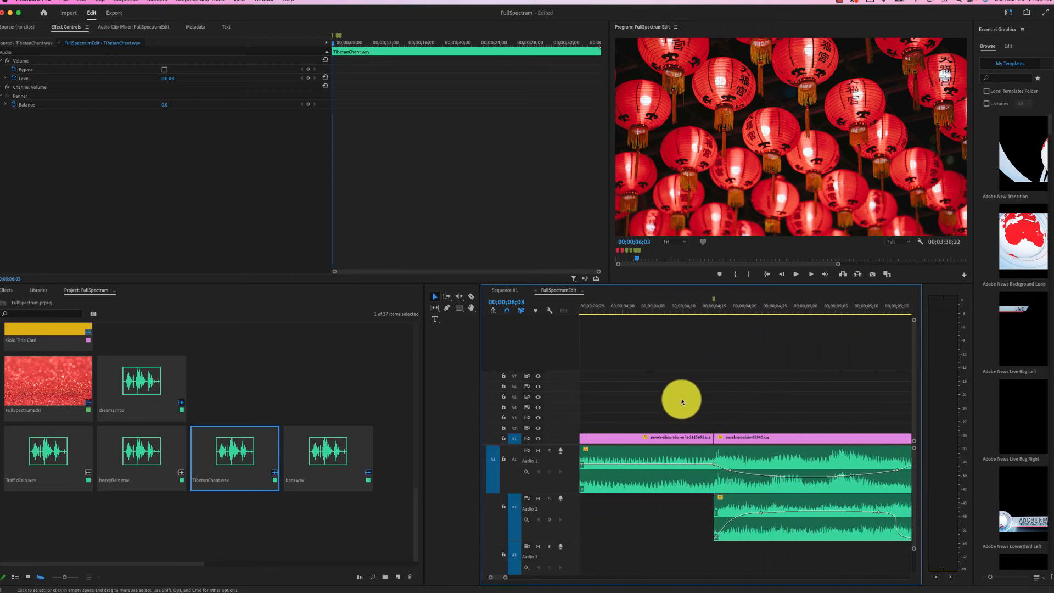
pyautogui.click(631, 306)
pyautogui.press('space')
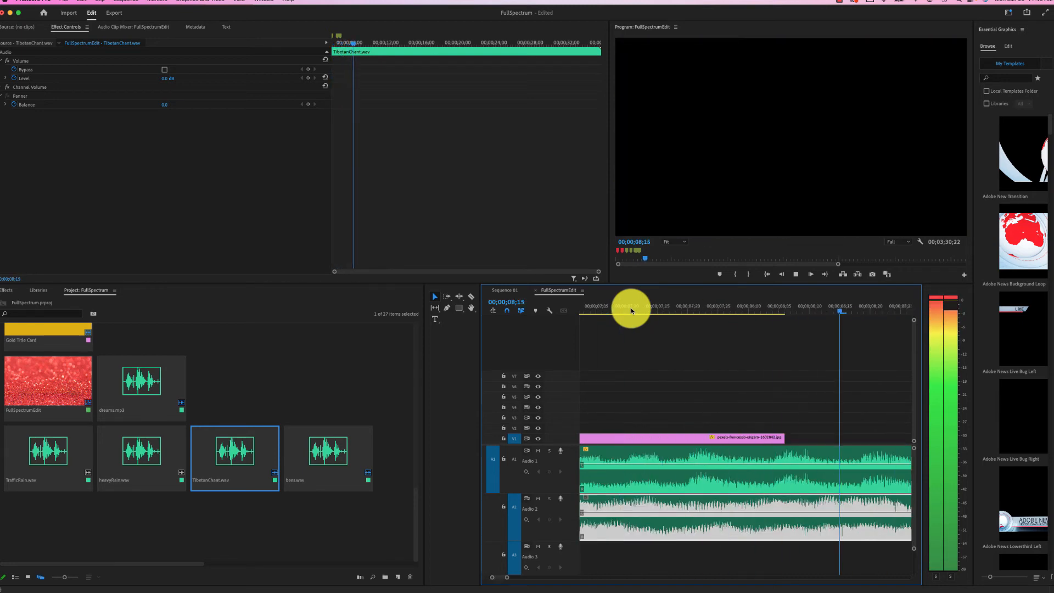
pyautogui.press('space')
pyautogui.scroll(5, 644, 388)
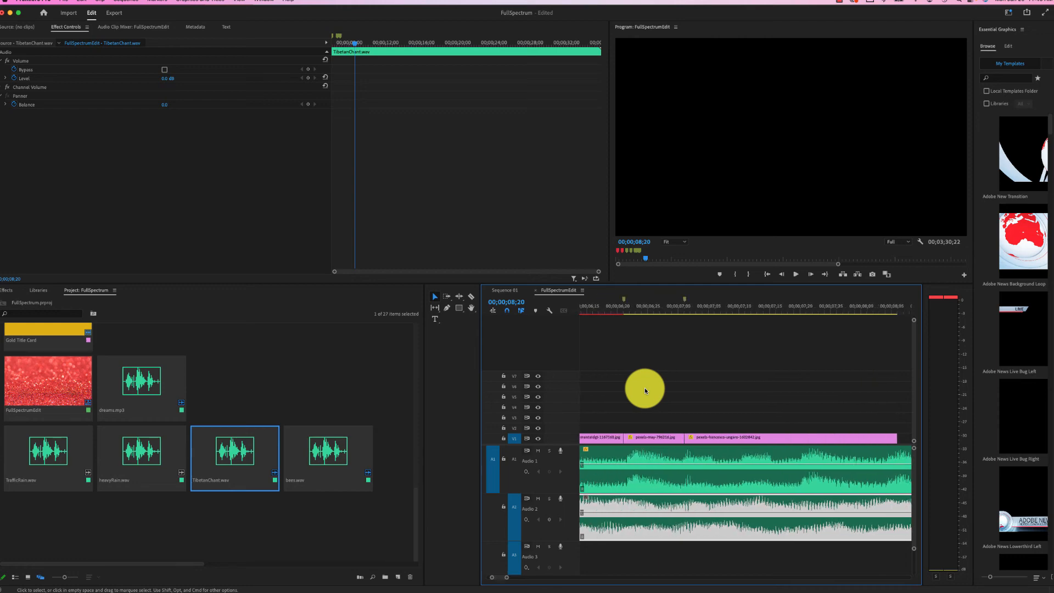
# Step: Play the sequence from 00;00;05;18 past the last image, and set the playhead to that image's end at 00;00;08;06, with the Razor tool active
pyautogui.click(599, 314)
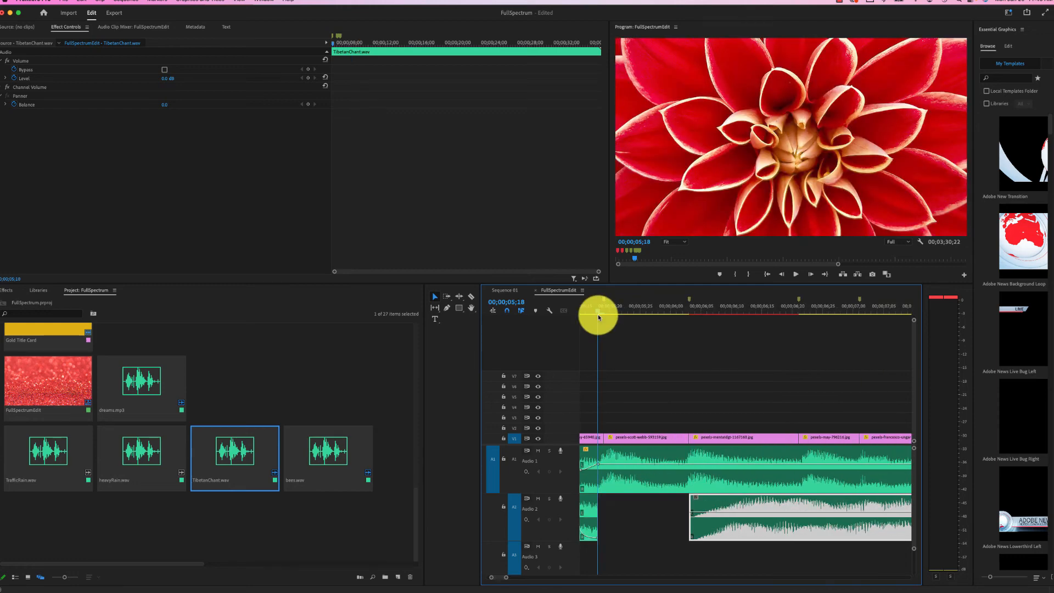
pyautogui.press('space')
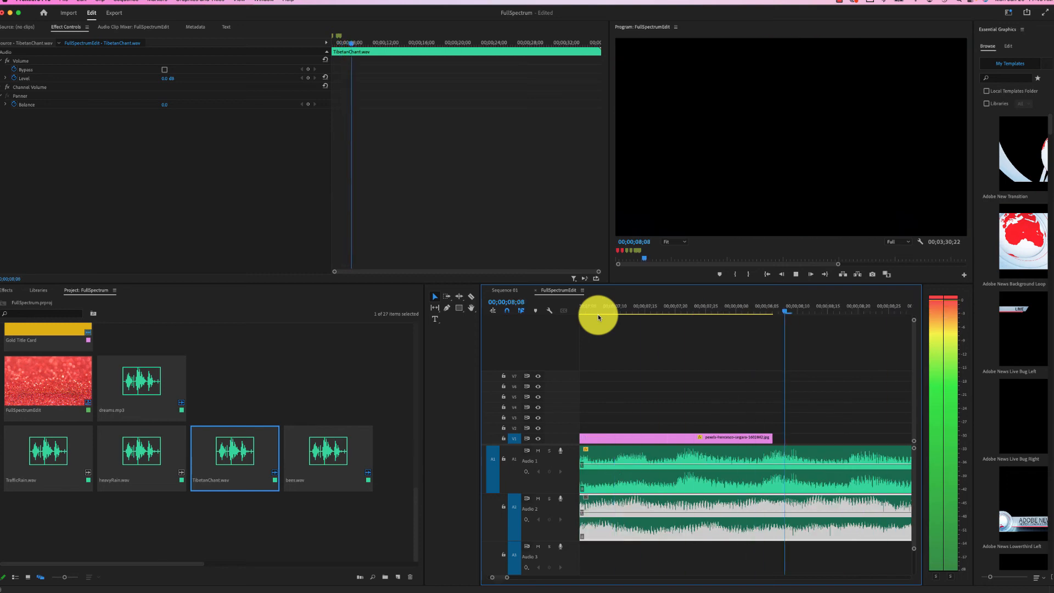
pyautogui.press('space')
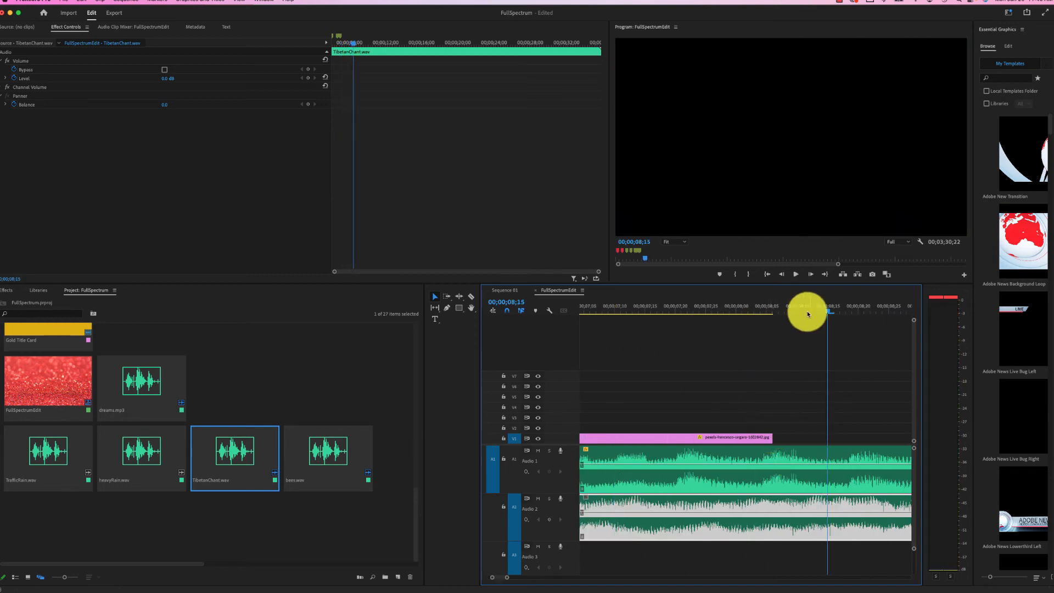
pyautogui.moveTo(824, 310); pyautogui.dragTo(772, 311)
pyautogui.press('c')
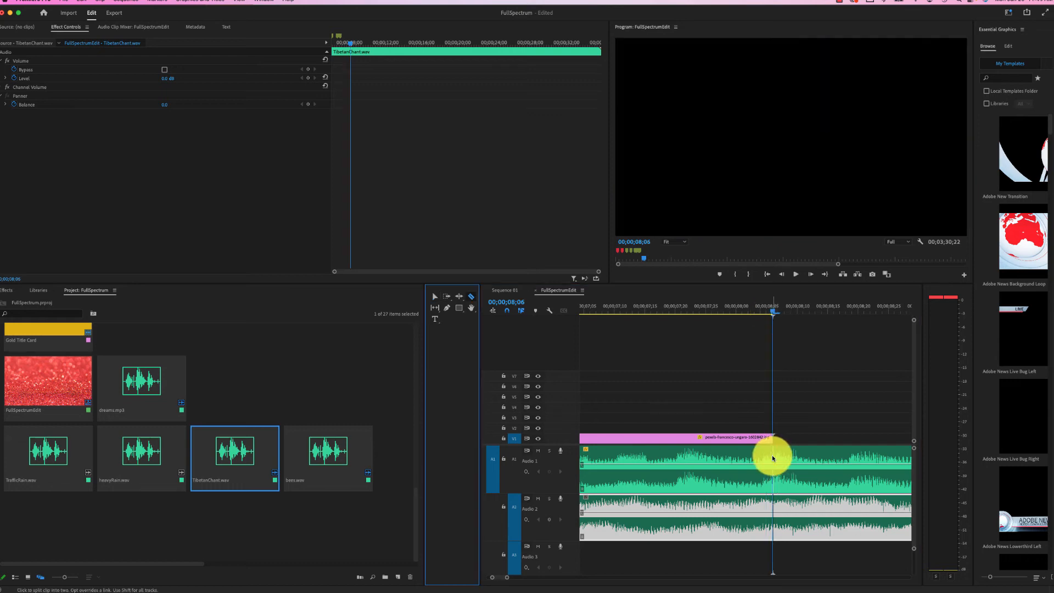
pyautogui.click(773, 458)
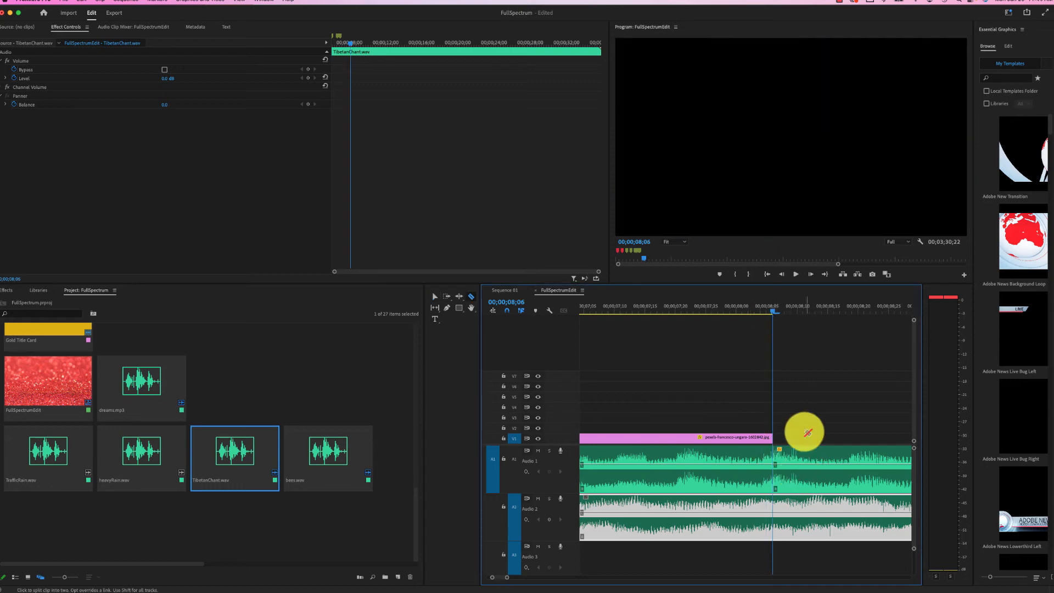
pyautogui.click(435, 296)
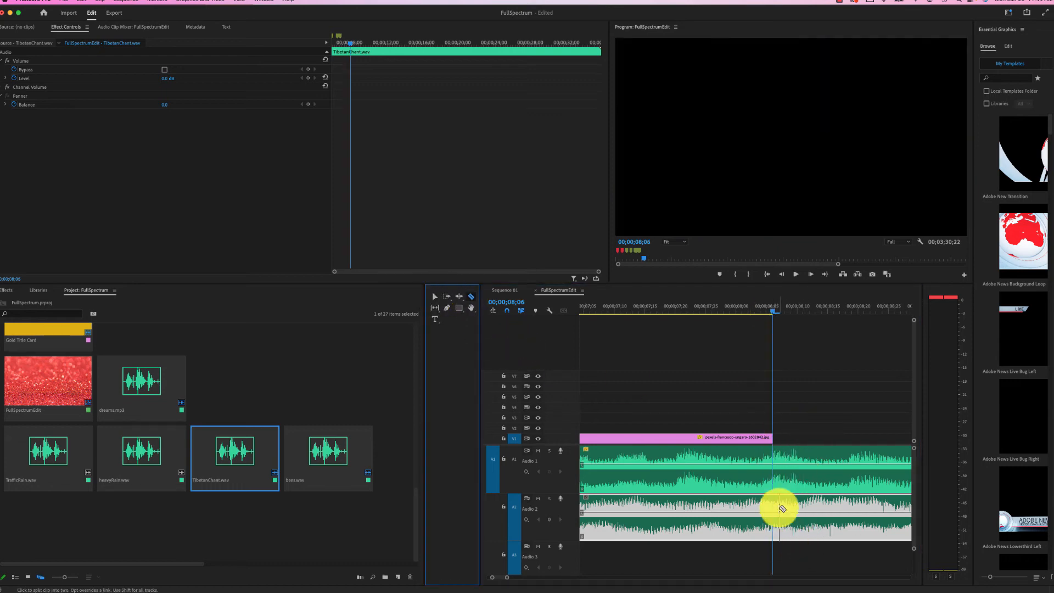
pyautogui.press('c')
pyautogui.press('super+z')
# Step: Cut TibetanChant.wav on A2 at 00;00;08;06, where the last image ends, and delete the remainder
pyautogui.click(777, 506)
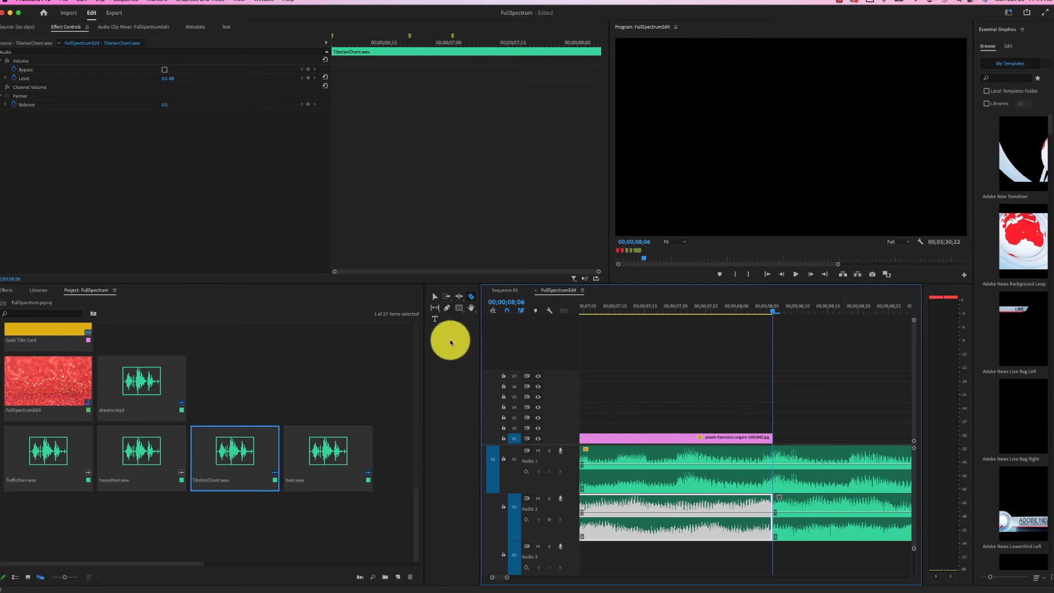
pyautogui.click(435, 297)
pyautogui.click(800, 511)
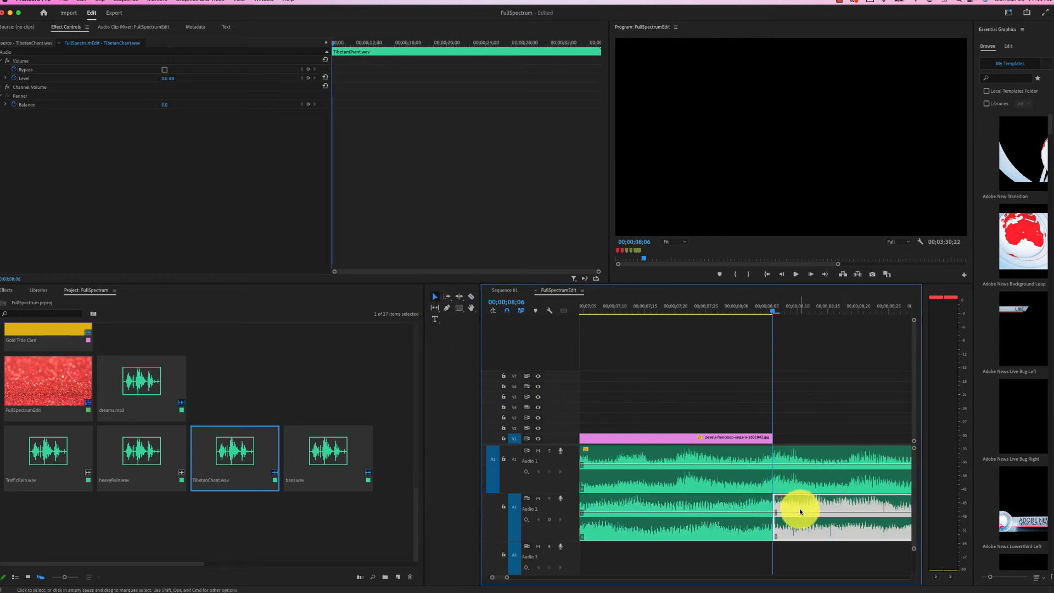
pyautogui.press('Delete')
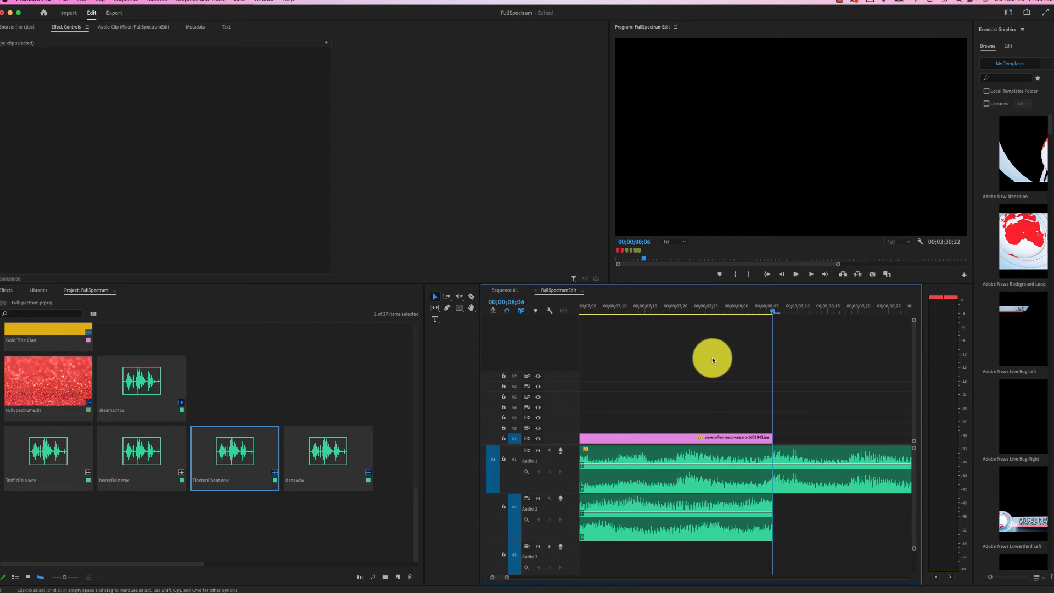
# Step: Play the sequence from the red lantern image at 00;00;06;03 to about 00;00;07;23 to hear TibetanChant.wav against the music
pyautogui.scroll(3, 713, 360)
pyautogui.scroll(3, 713, 360)
pyautogui.scroll(3, 713, 357)
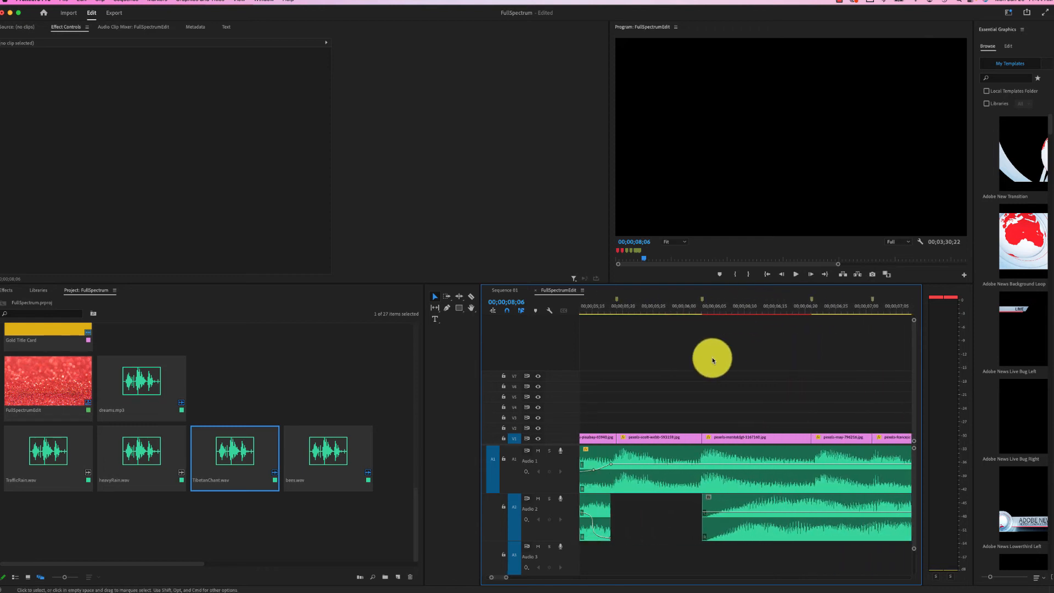
pyautogui.click(713, 309)
pyautogui.moveTo(712, 309)
pyautogui.mouseDown()
pyautogui.moveTo(702, 309)
pyautogui.moveTo(724, 311)
pyautogui.mouseUp()
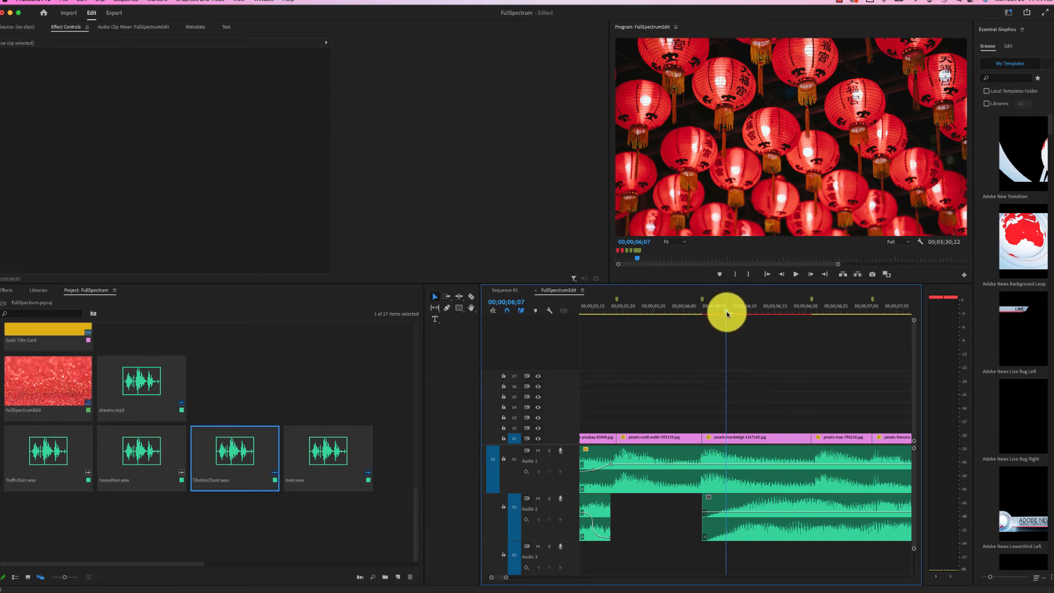
pyautogui.moveTo(727, 314); pyautogui.dragTo(704, 318)
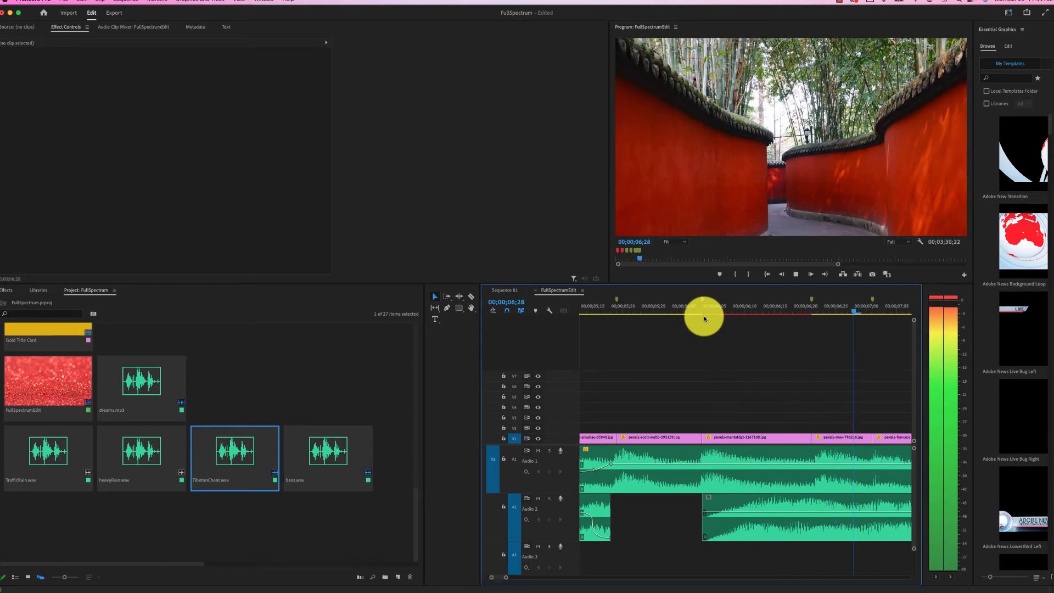
pyautogui.press('space')
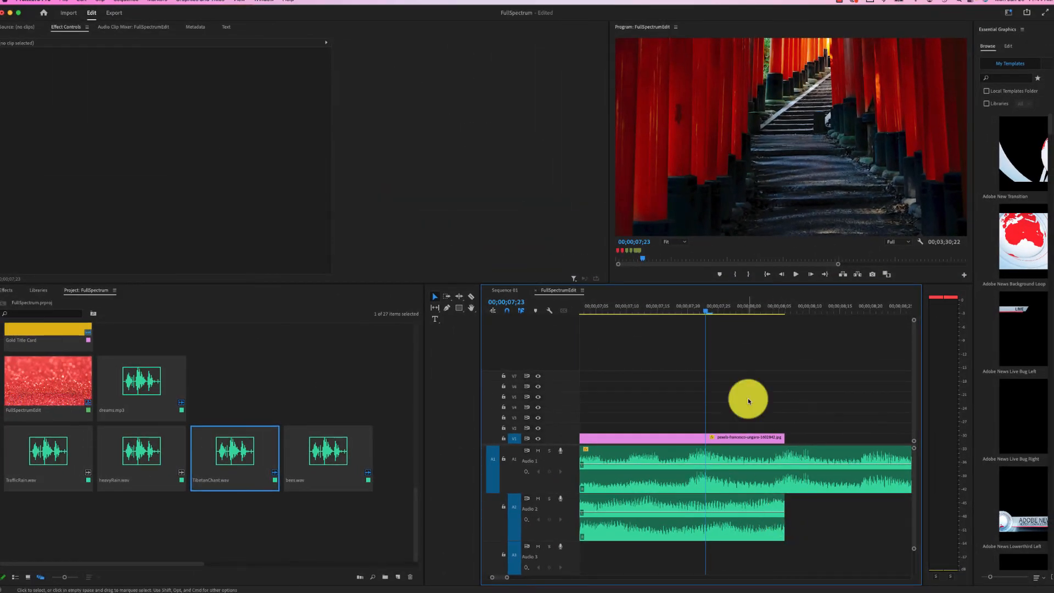
# Step: Add volume level keyframes to TibetanChant.wav at 00;00;08;06 and 00;00;08;03
pyautogui.moveTo(707, 311); pyautogui.dragTo(785, 320)
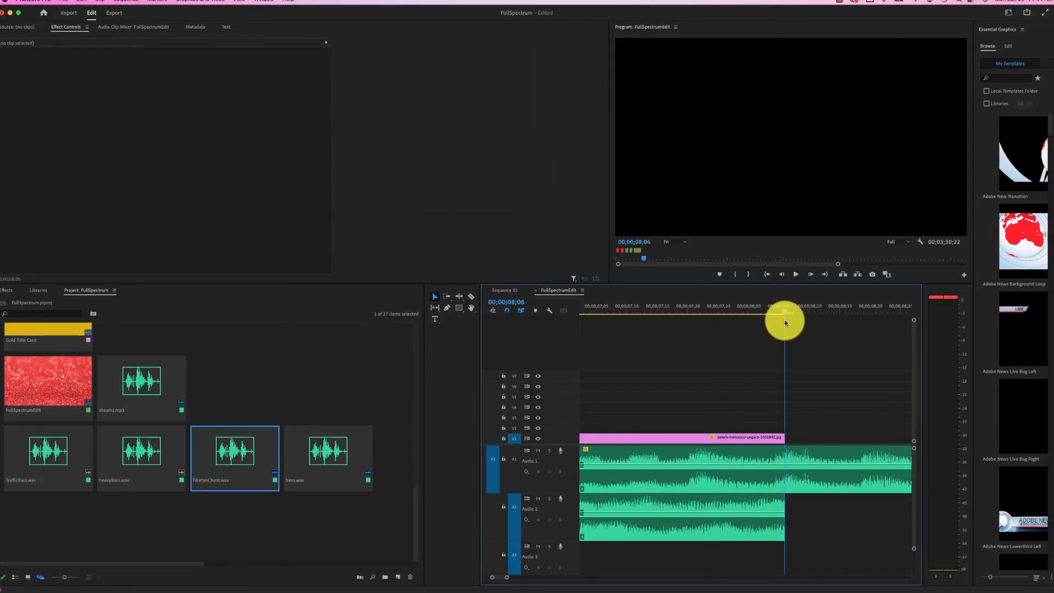
pyautogui.click(717, 500)
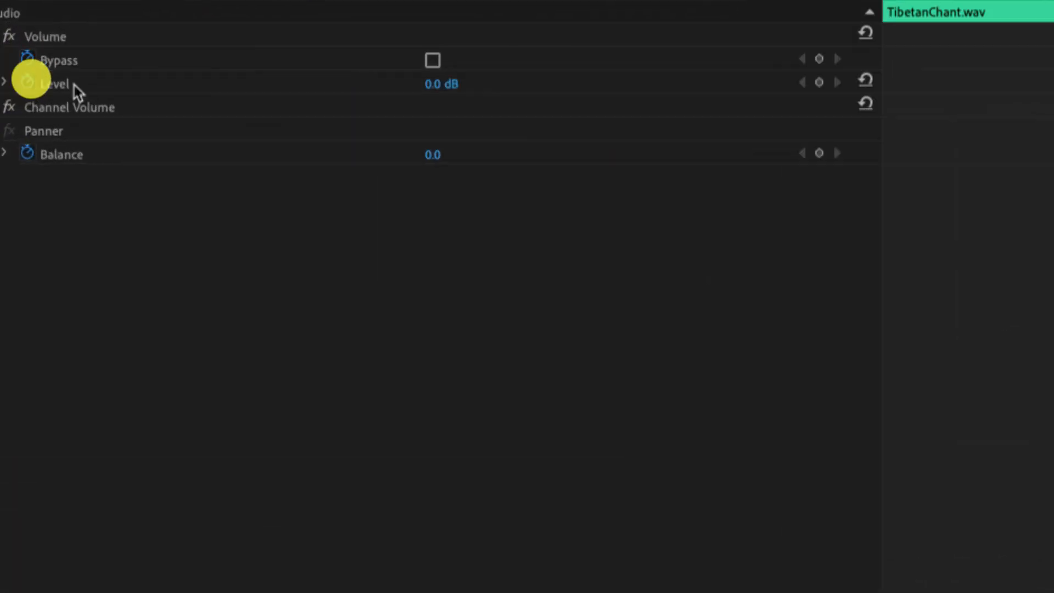
pyautogui.click(820, 84)
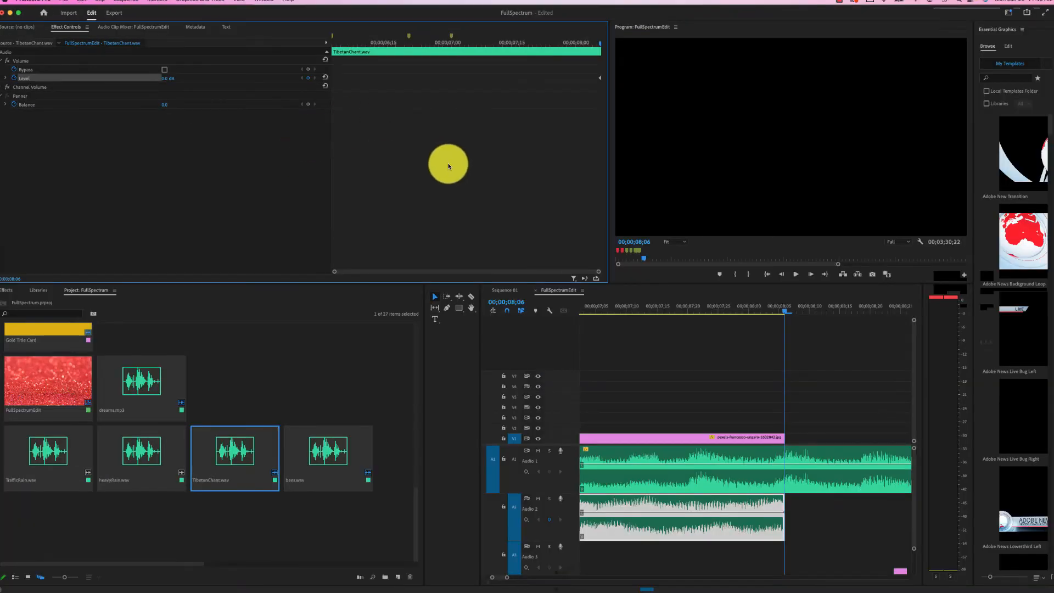
pyautogui.moveTo(783, 312); pyautogui.dragTo(770, 314)
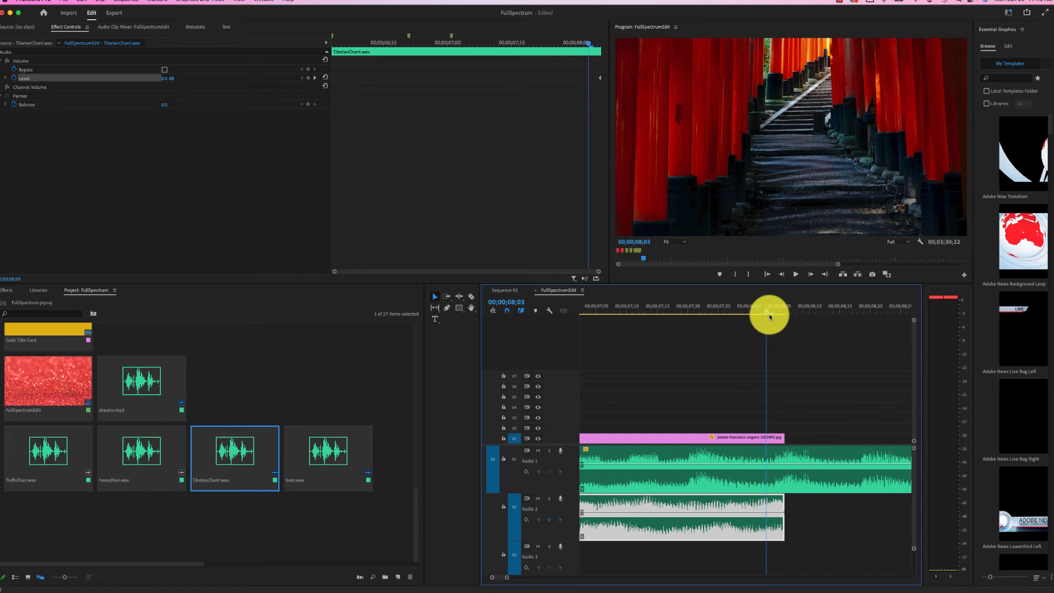
pyautogui.click(308, 77)
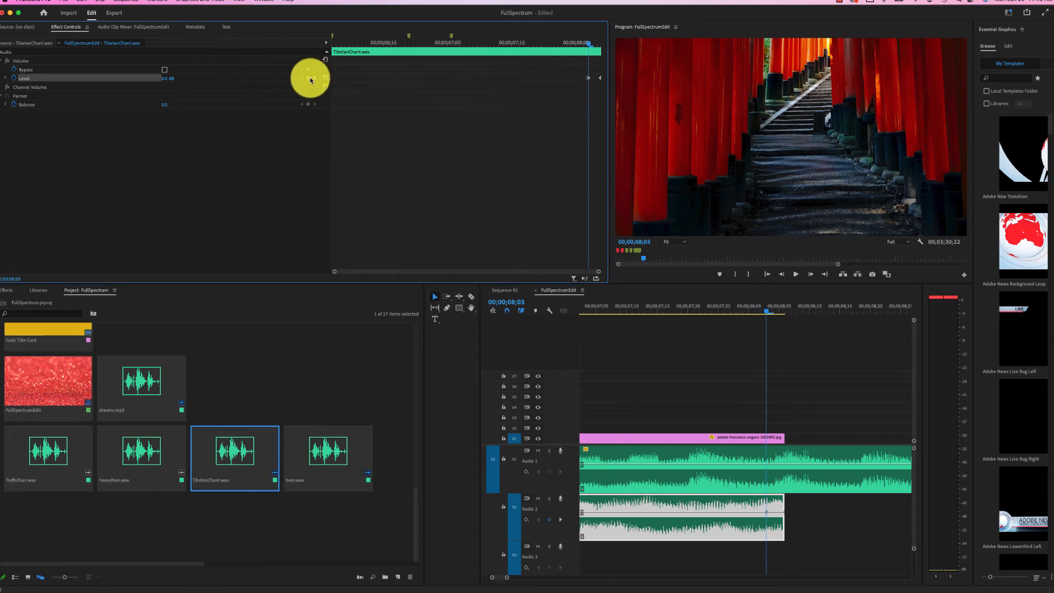
# Step: Lower TibetanChant.wav's last level keyframe to the bottom of the clip and curve the fade-out with Bezier keyframes
pyautogui.click(785, 515)
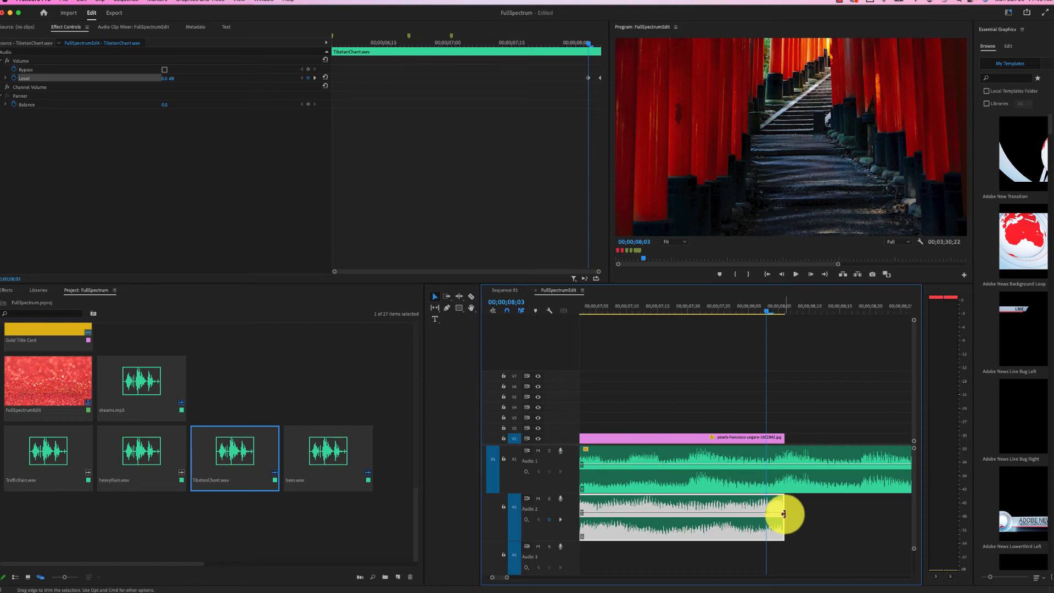
pyautogui.moveTo(785, 515); pyautogui.dragTo(784, 525)
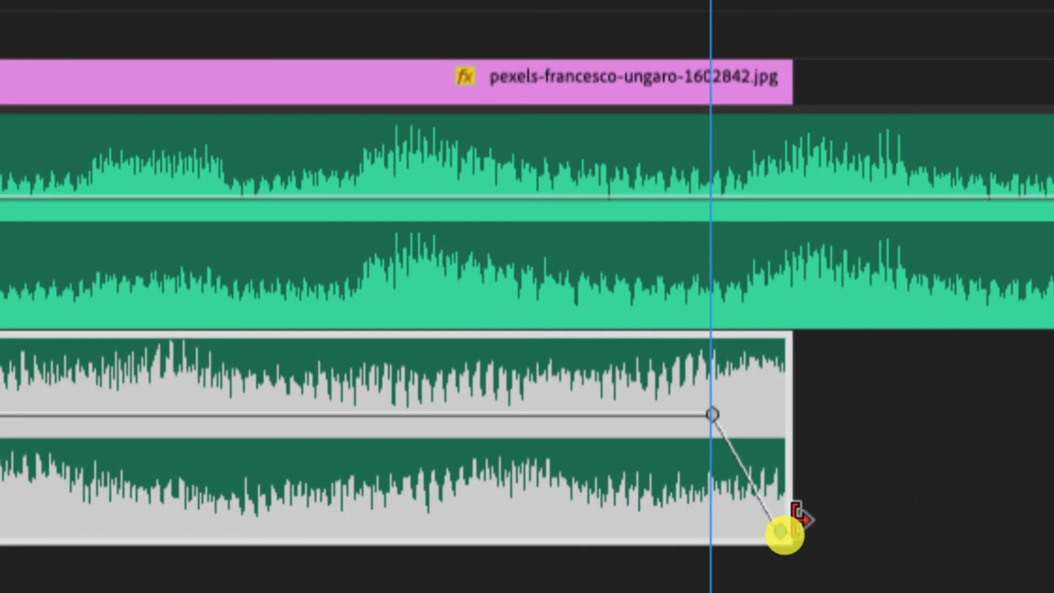
pyautogui.click(780, 530)
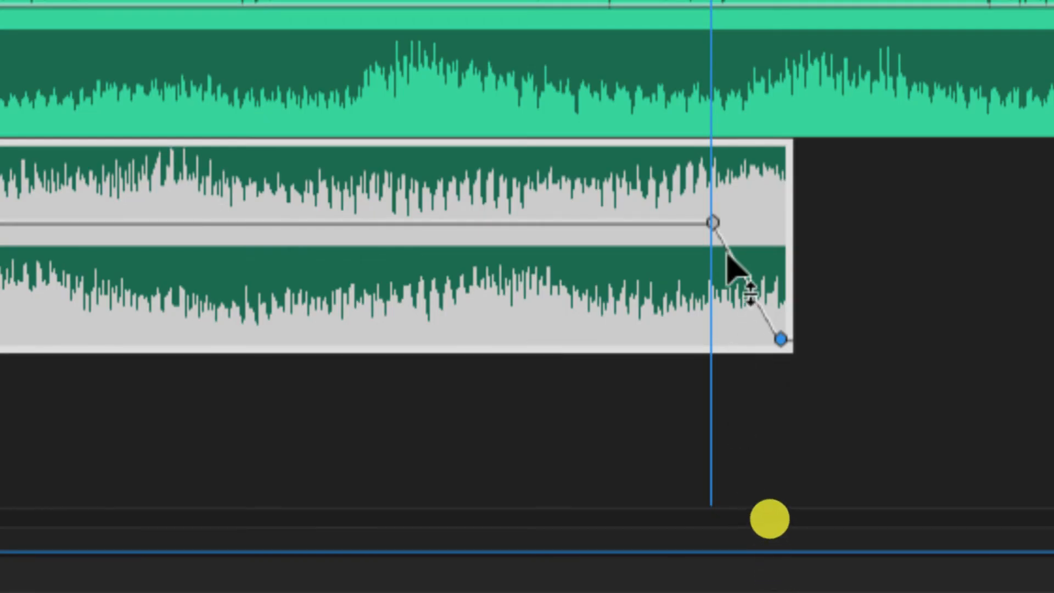
pyautogui.keyDown('ctrl'); pyautogui.click(734, 447); pyautogui.keyUp('ctrl')
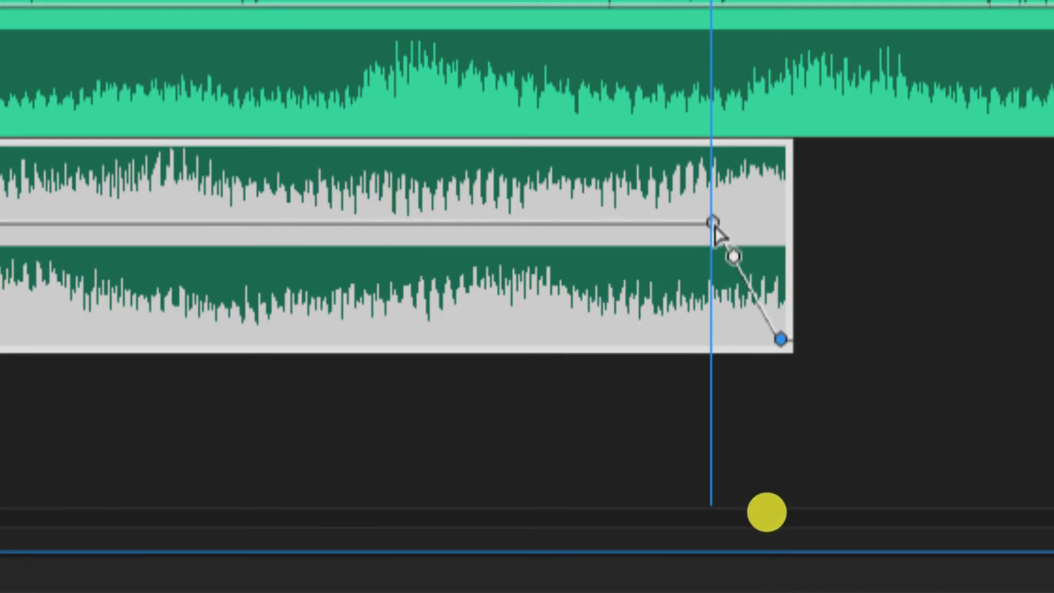
pyautogui.click(714, 224)
pyautogui.rightClick(713, 223)
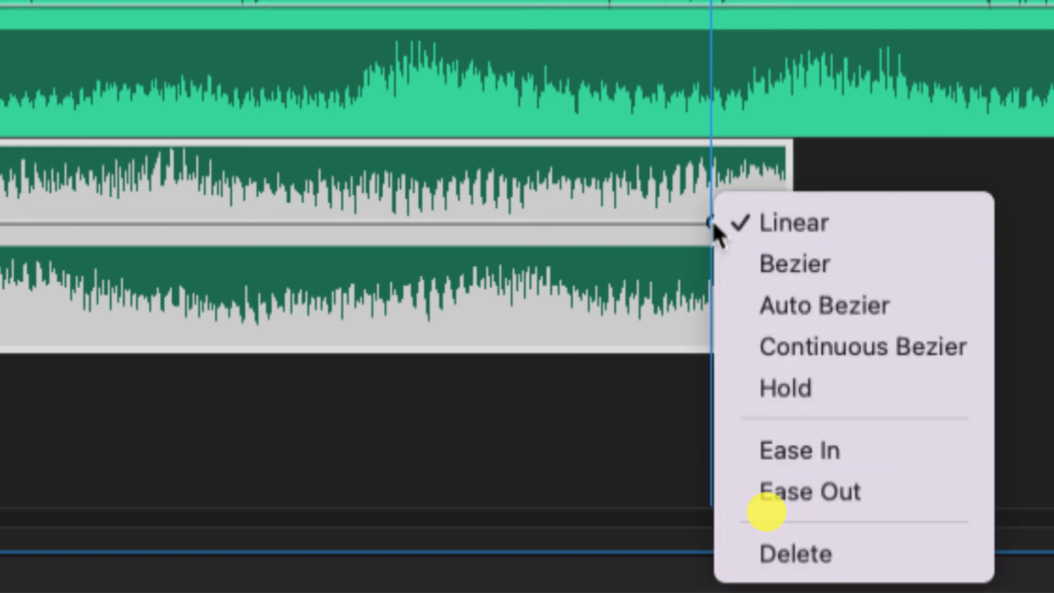
pyautogui.click(751, 251)
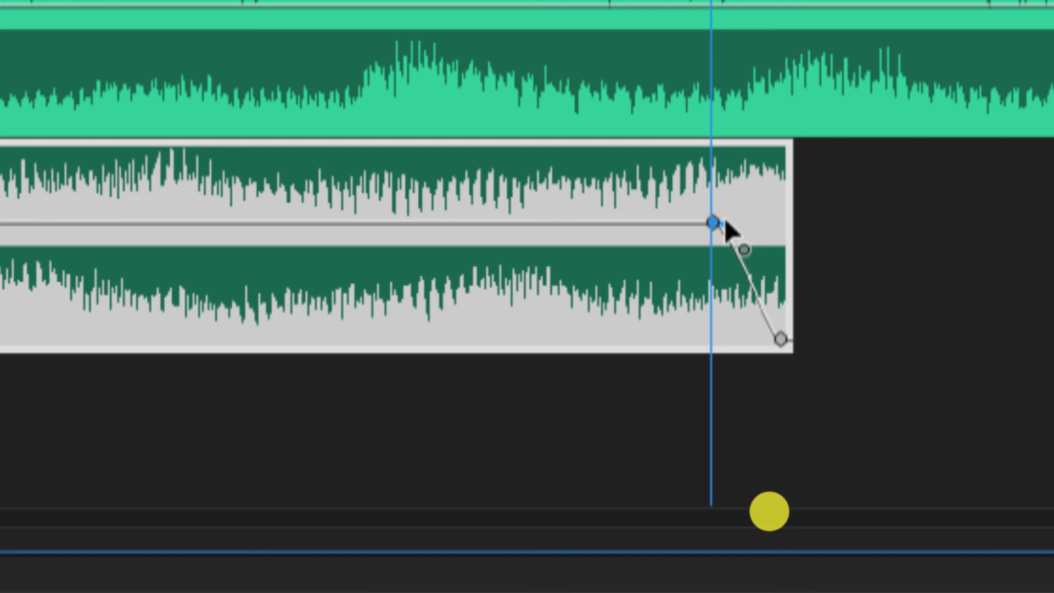
pyautogui.moveTo(722, 221); pyautogui.dragTo(750, 230)
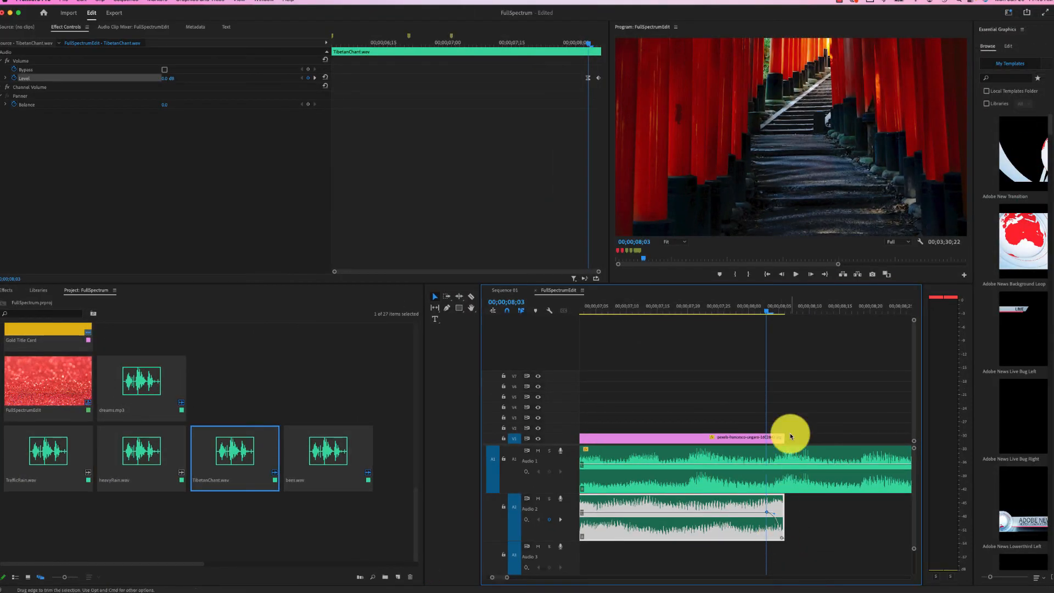
# Step: Add volume level keyframes to dreams.mp3 on A1 at 00;00;08;06 and 00;00;08;03
pyautogui.moveTo(766, 330); pyautogui.dragTo(783, 336)
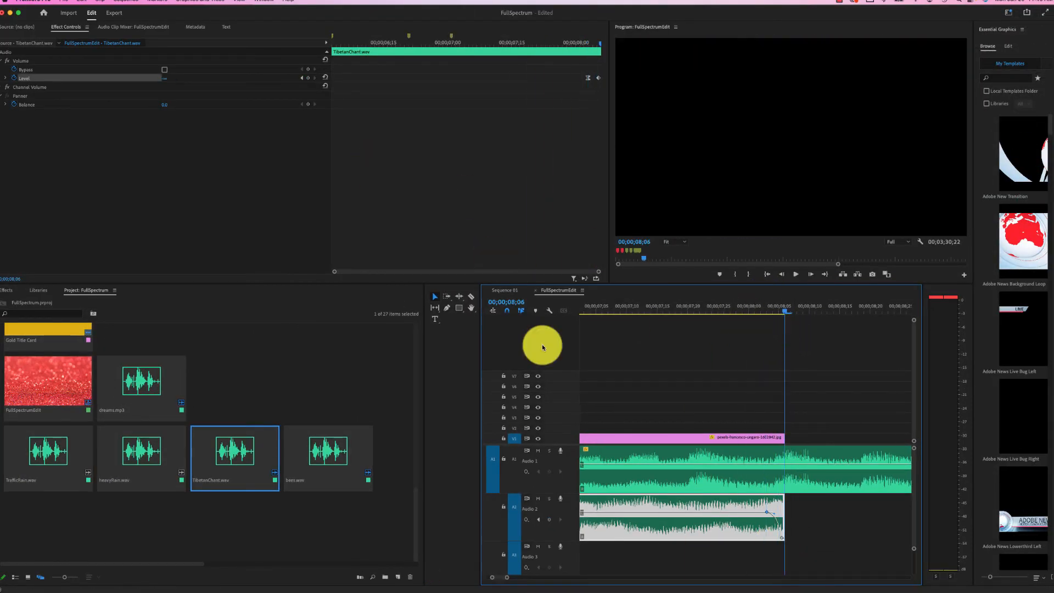
pyautogui.click(613, 466)
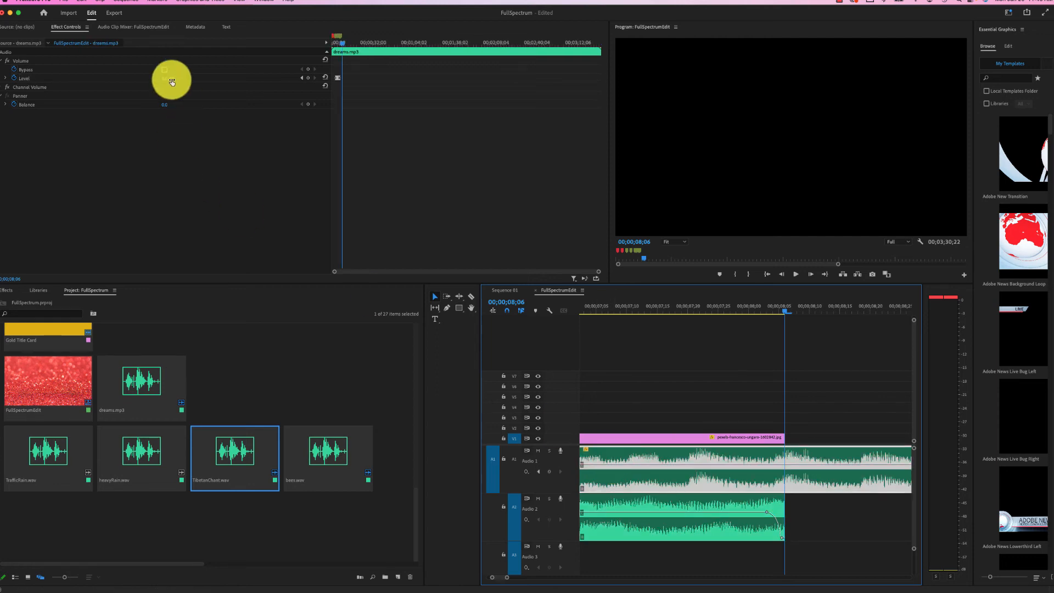
pyautogui.click(307, 77)
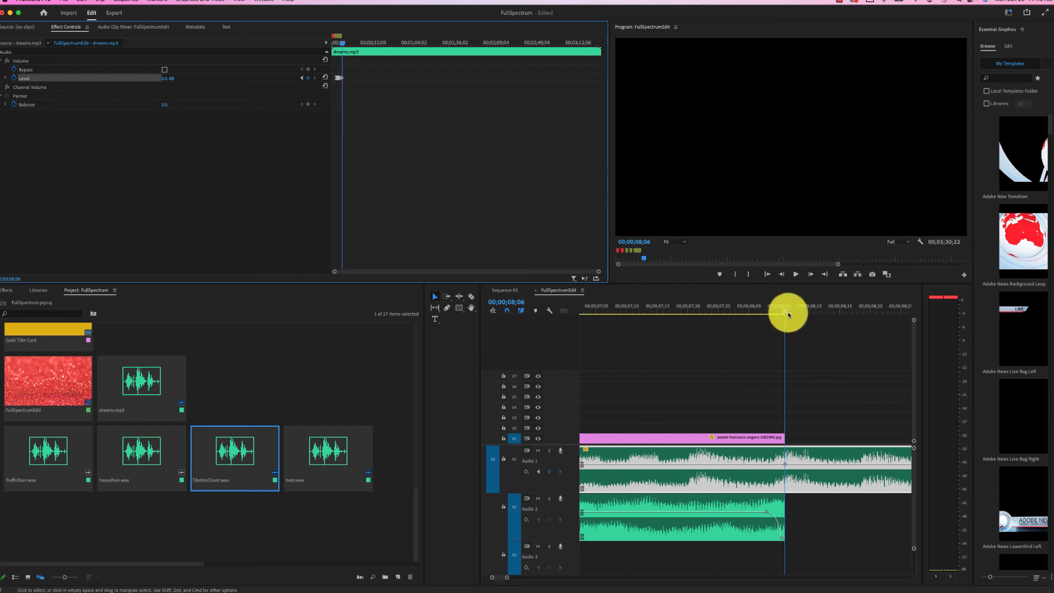
pyautogui.moveTo(786, 312); pyautogui.dragTo(769, 314)
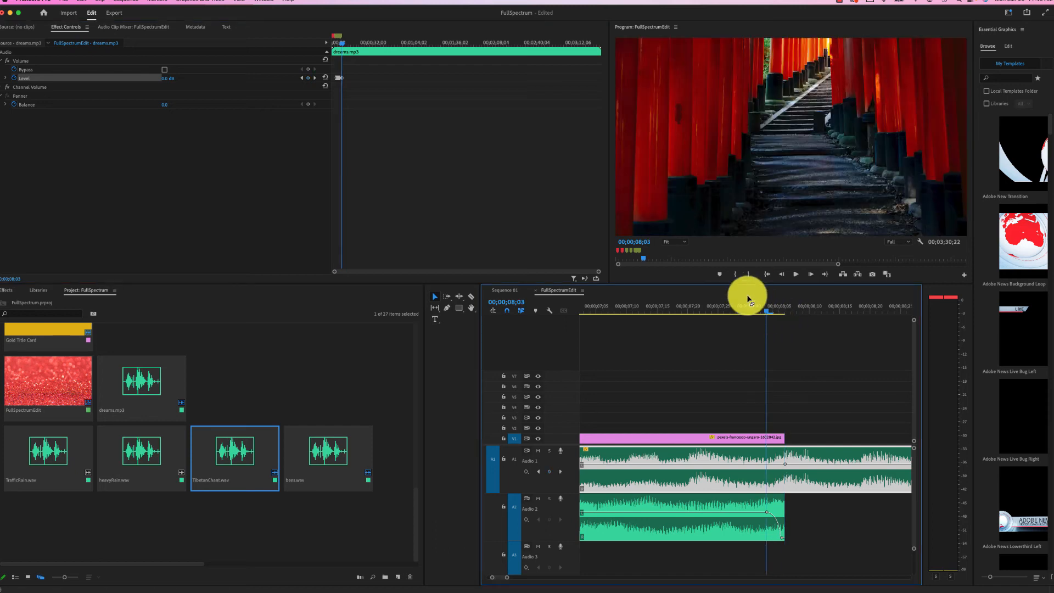
pyautogui.click(308, 78)
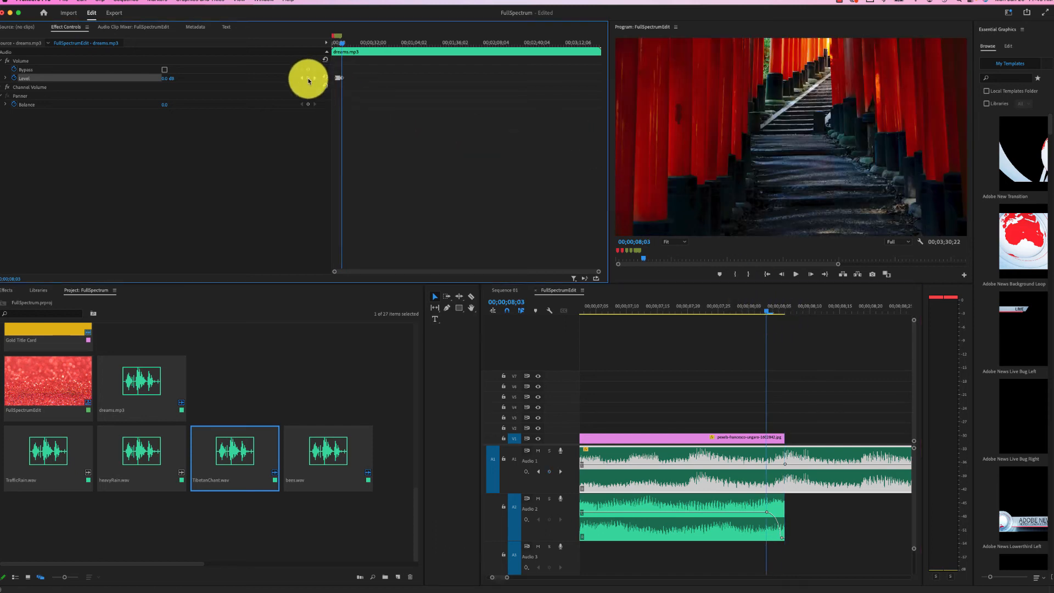
# Step: Add volume level keyframes to dreams.mp3 at 00;00;06;03, where the lantern image begins, and at 00;00;06;09
pyautogui.moveTo(765, 311); pyautogui.dragTo(597, 320)
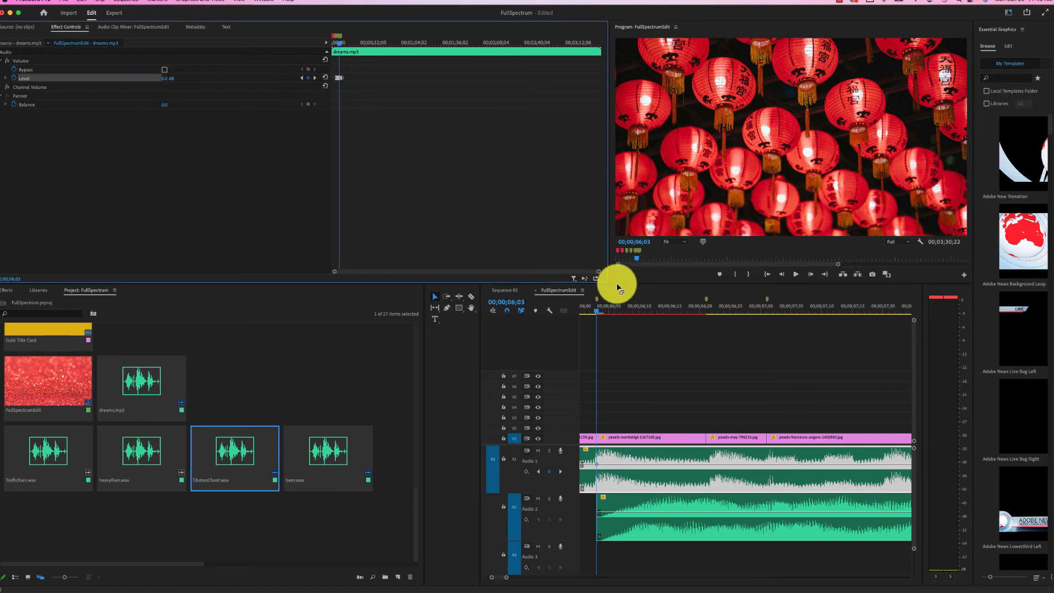
pyautogui.moveTo(596, 314); pyautogui.dragTo(631, 313)
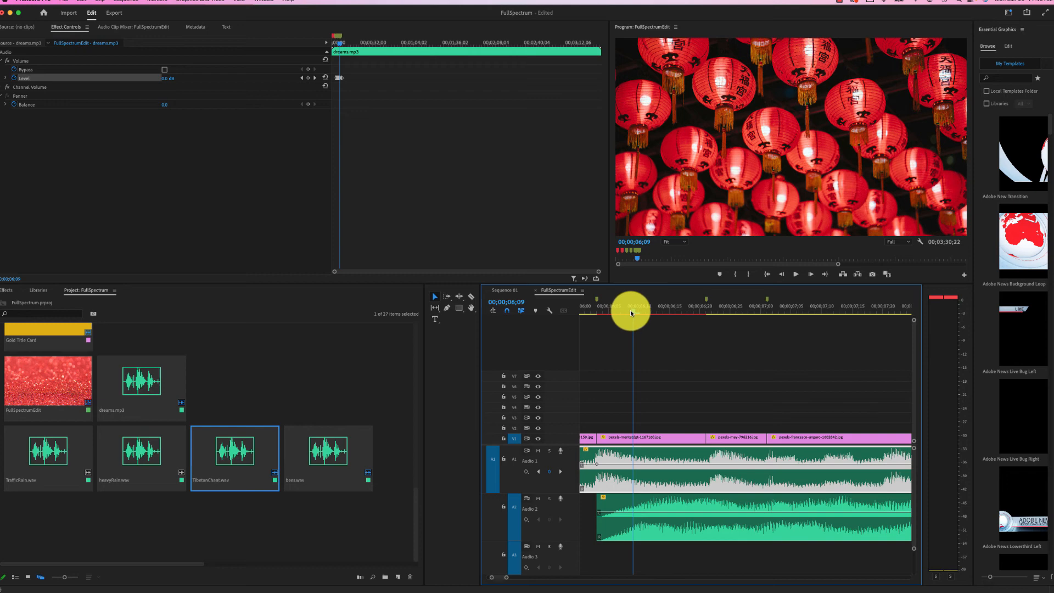
pyautogui.click(308, 78)
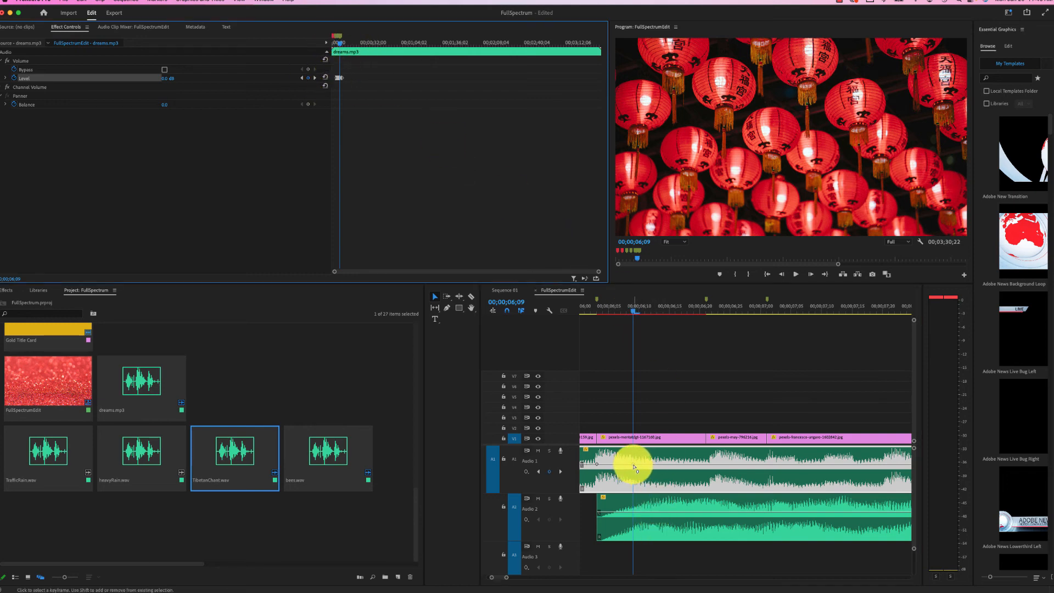
# Step: Lower dreams.mp3's level keyframe at 00;00;06;09 to -24.0 dB and the one at 00;00;08;03 to about the same level
pyautogui.moveTo(634, 466); pyautogui.dragTo(635, 482)
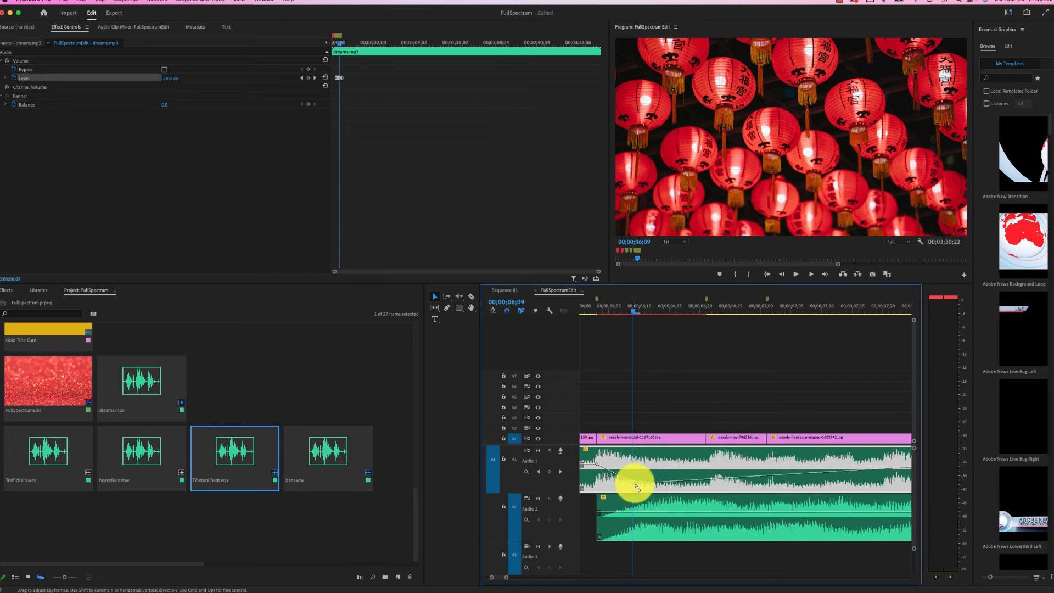
pyautogui.hscroll(3, 834, 492)
pyautogui.moveTo(836, 464); pyautogui.dragTo(837, 484)
# Step: Make dreams.mp3's level keyframes at 00;00;08;03 and 00;00;06;09 Bezier and adjust the curve around the earlier keyframe
pyautogui.rightClick(836, 483)
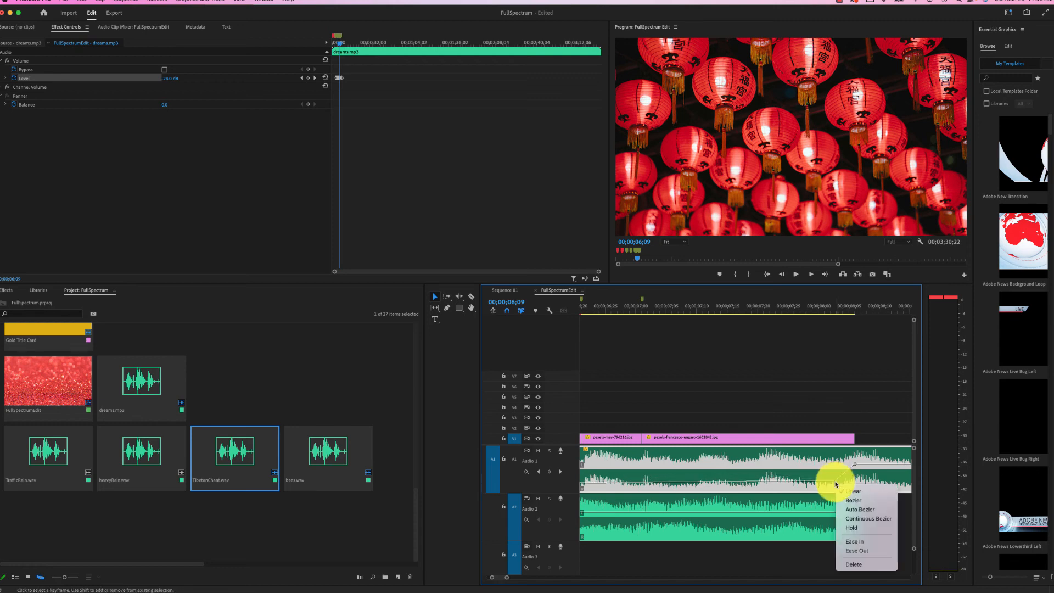
pyautogui.click(845, 501)
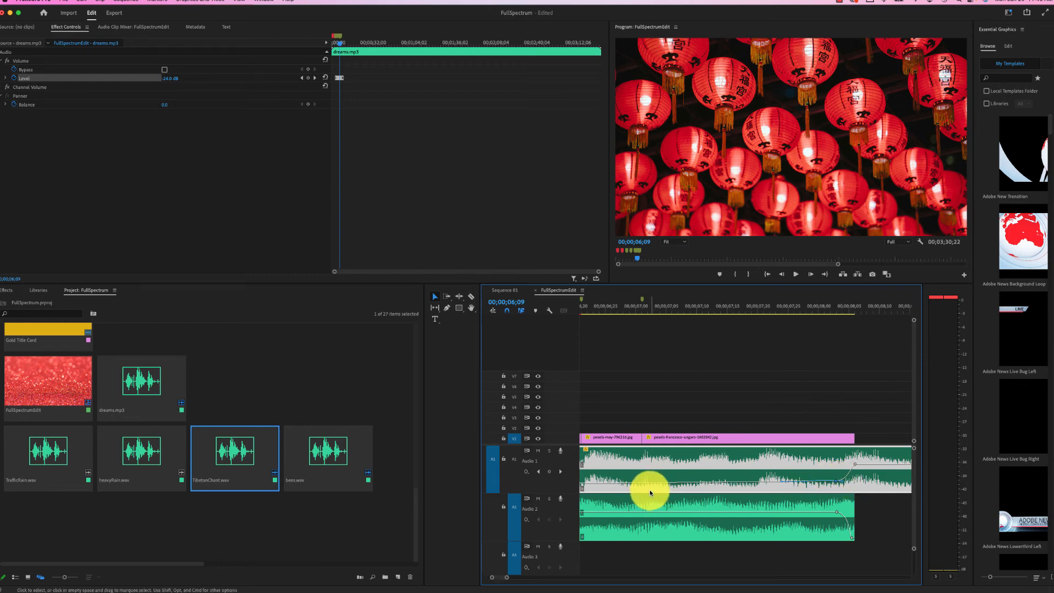
pyautogui.hscroll(-5, 650, 490)
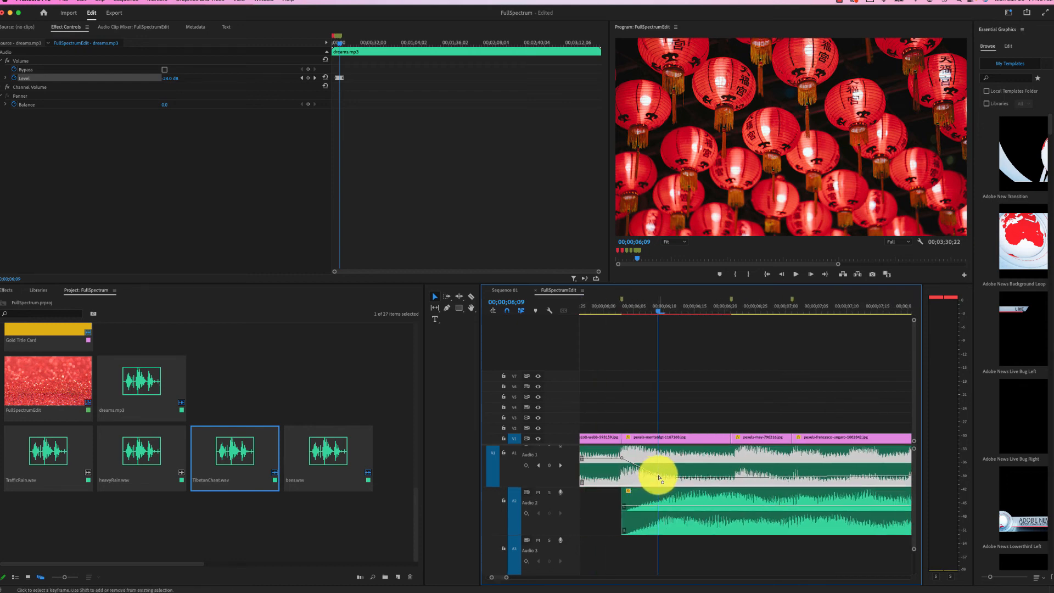
pyautogui.rightClick(662, 481)
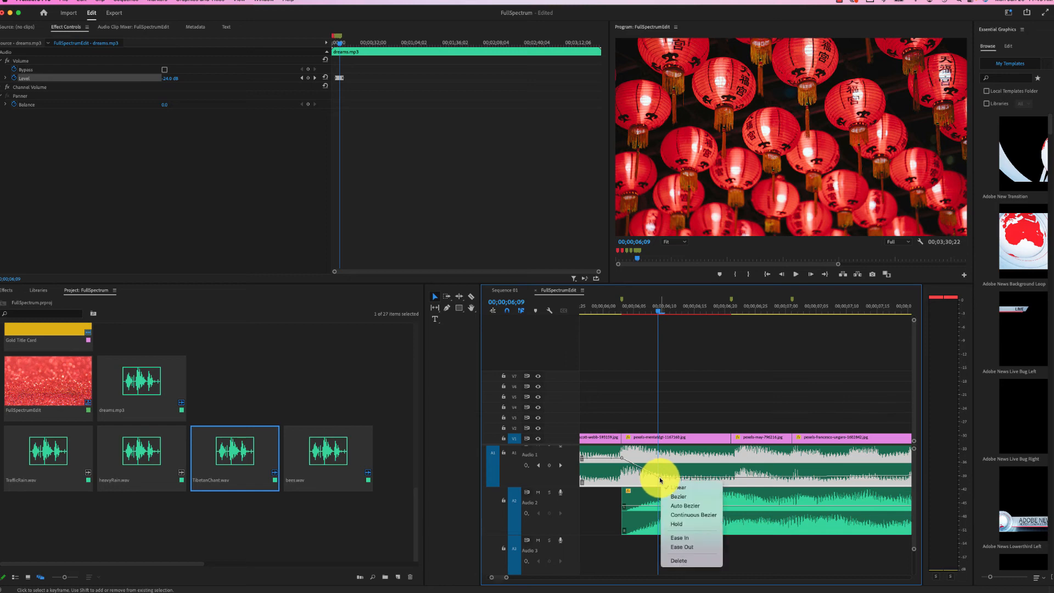
pyautogui.click(666, 494)
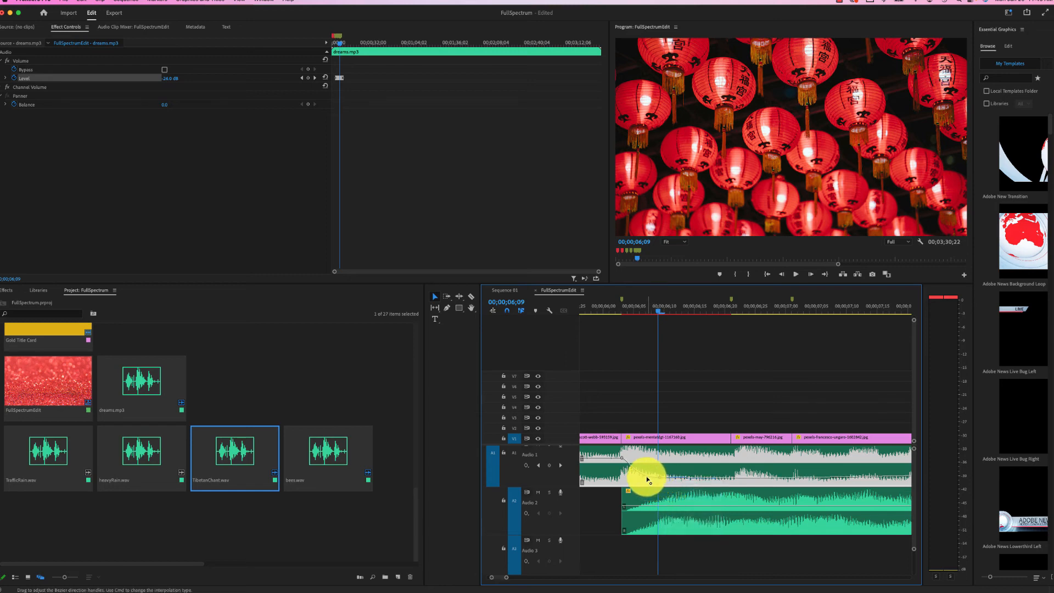
pyautogui.moveTo(647, 480)
pyautogui.mouseDown()
pyautogui.moveTo(624, 455)
pyautogui.moveTo(661, 472)
pyautogui.mouseUp()
# Step: Play back the ducked music under TibetanChant.wav through to the end of the last image
pyautogui.moveTo(615, 311); pyautogui.dragTo(591, 315)
pyautogui.press('space')
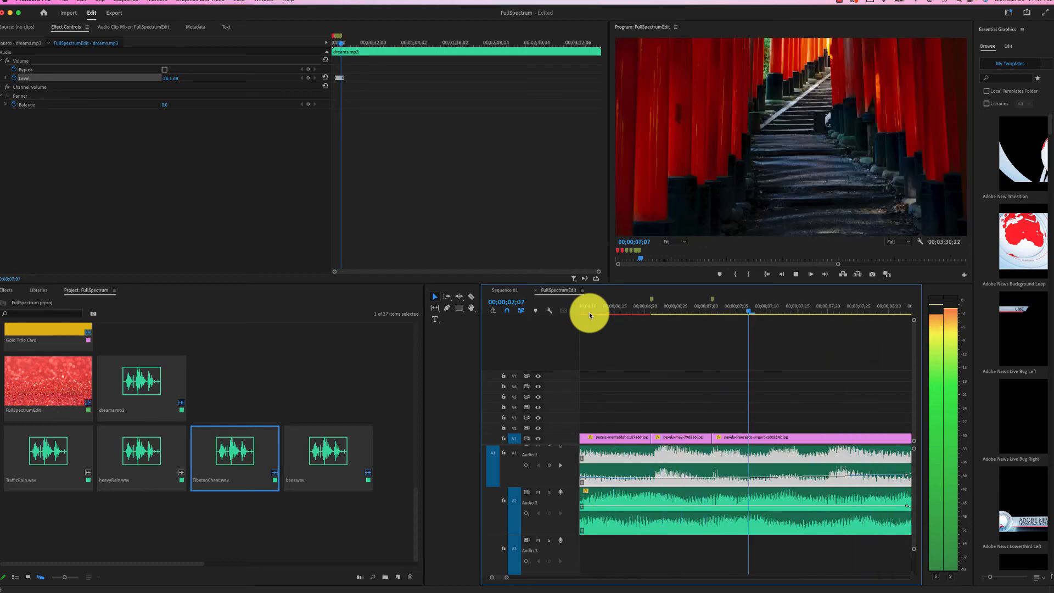
pyautogui.press('space')
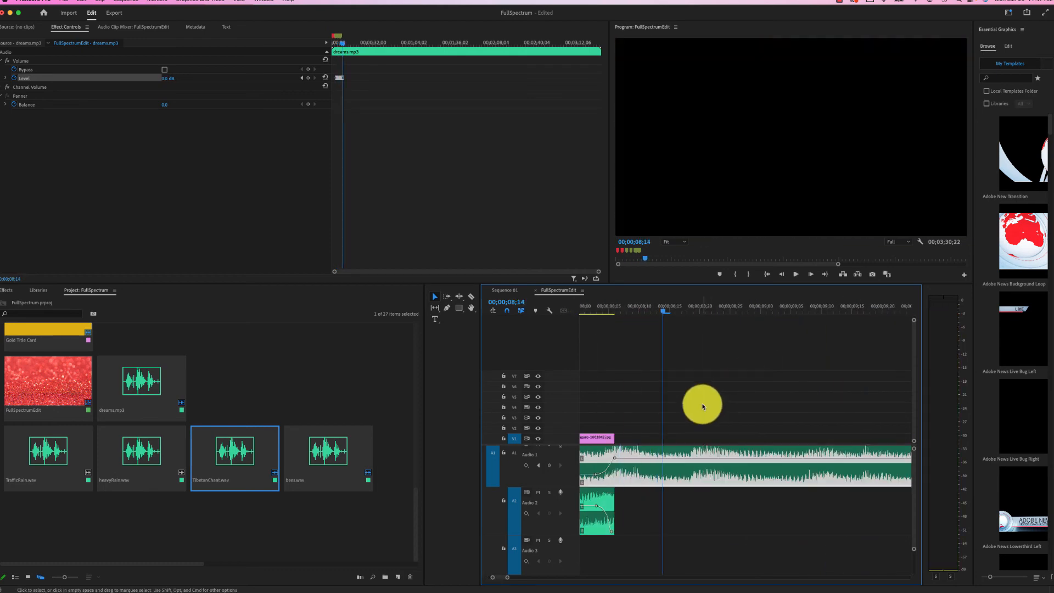
# Step: Raise dreams.mp3's two ducked level keyframes under TibetanChant.wav, bringing the one near the clip's end to about -7.8 dB
pyautogui.hscroll(-10, 703, 407)
pyautogui.hscroll(-3, 703, 406)
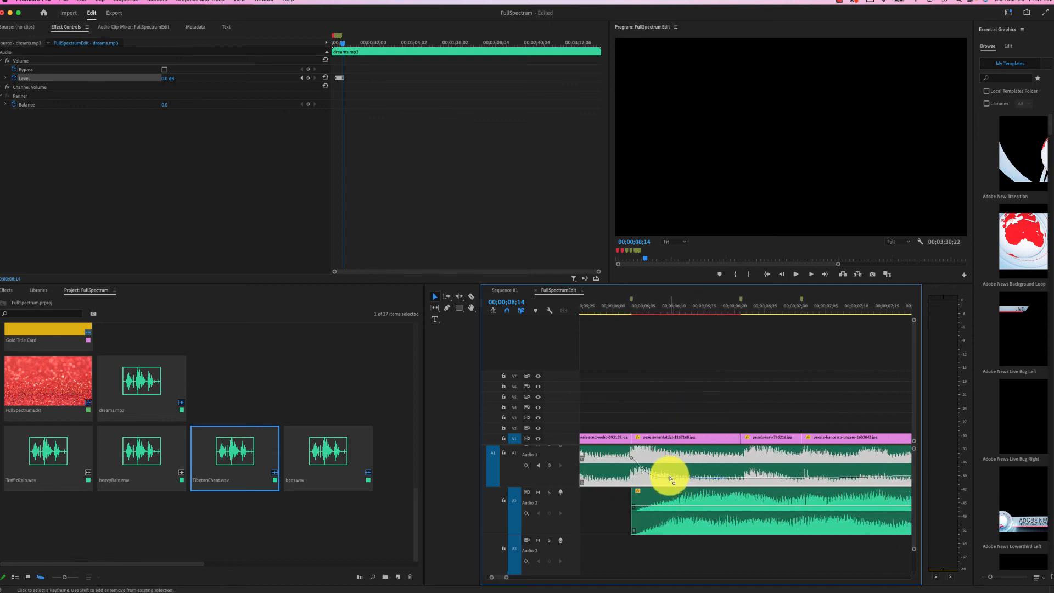
pyautogui.moveTo(671, 479); pyautogui.dragTo(669, 466)
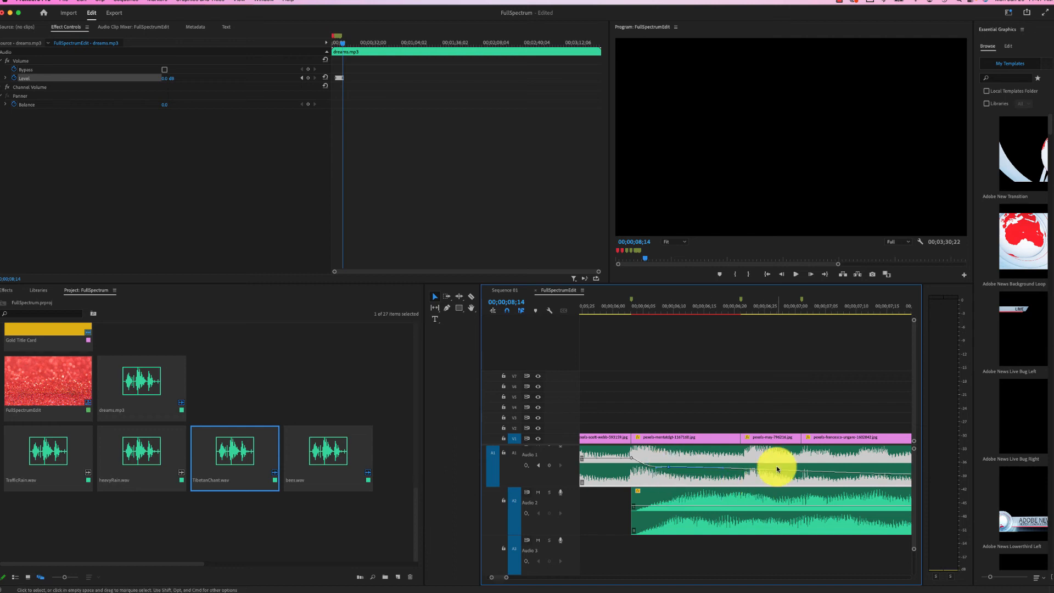
pyautogui.hscroll(3, 777, 469)
pyautogui.hscroll(3, 778, 469)
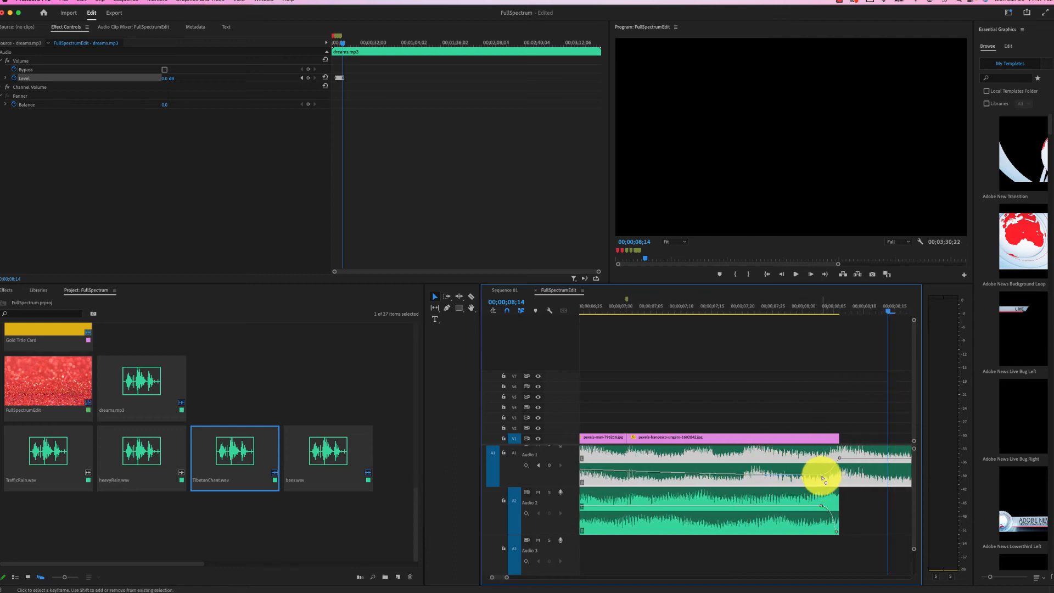
pyautogui.moveTo(822, 478); pyautogui.dragTo(821, 468)
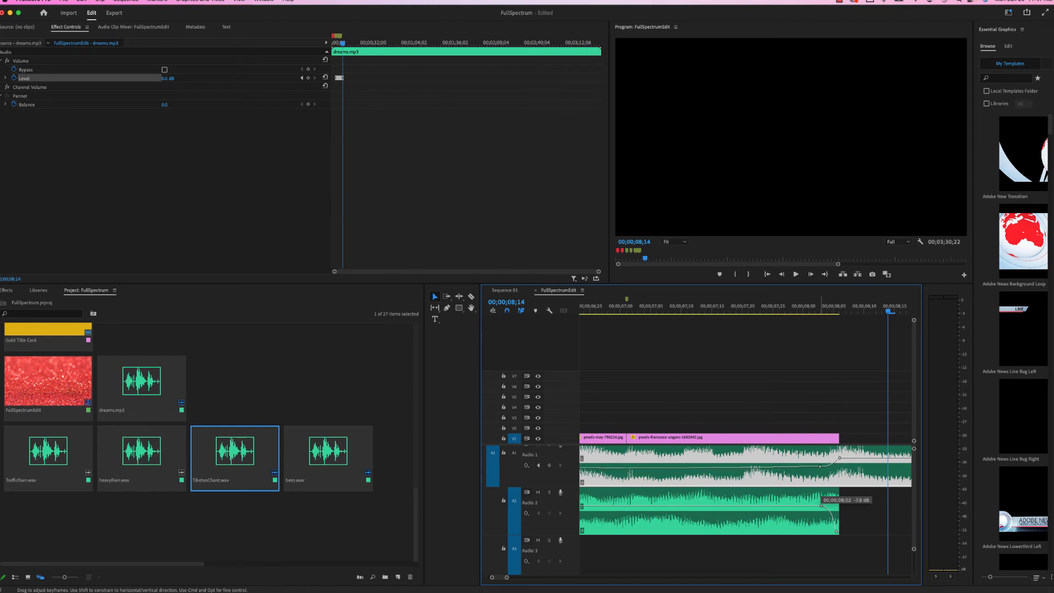
# Step: Play back the transition from bees.wav into TibetanChant.wav to check the raised music level
pyautogui.hscroll(-5, 821, 470)
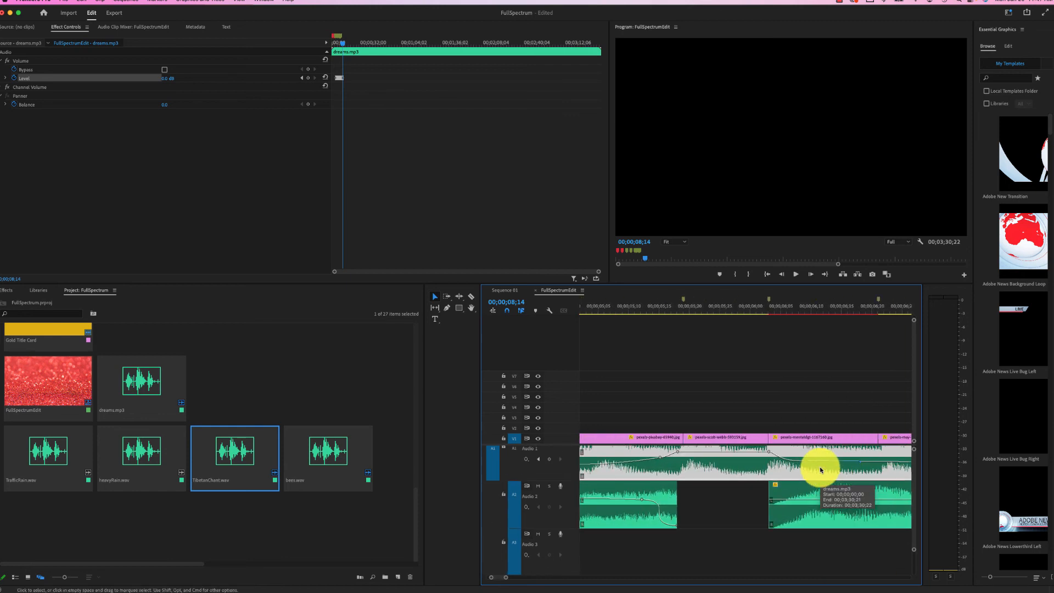
pyautogui.click(632, 307)
pyautogui.press('space')
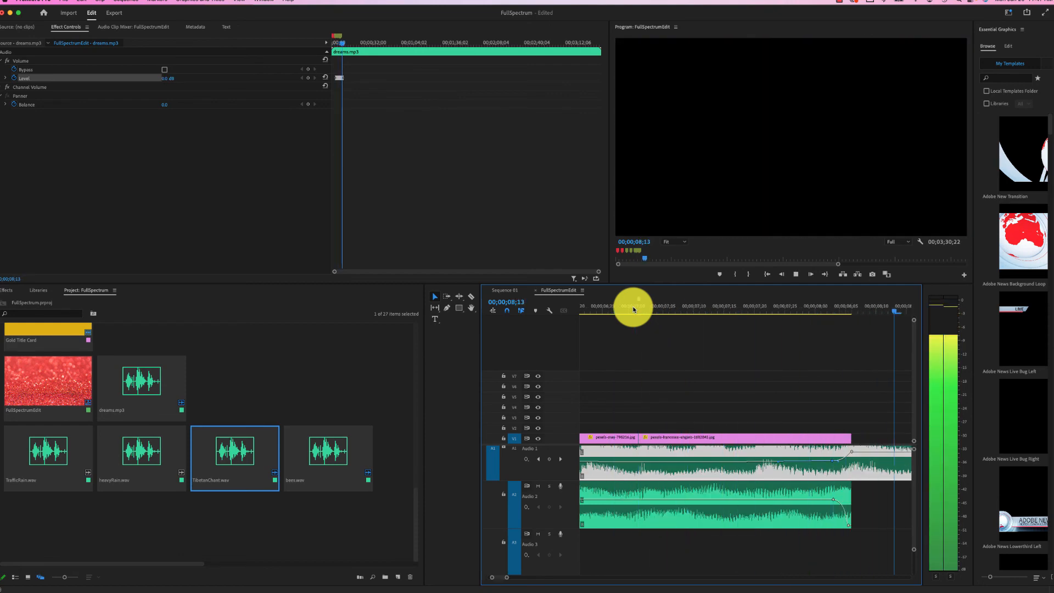
pyautogui.press('space')
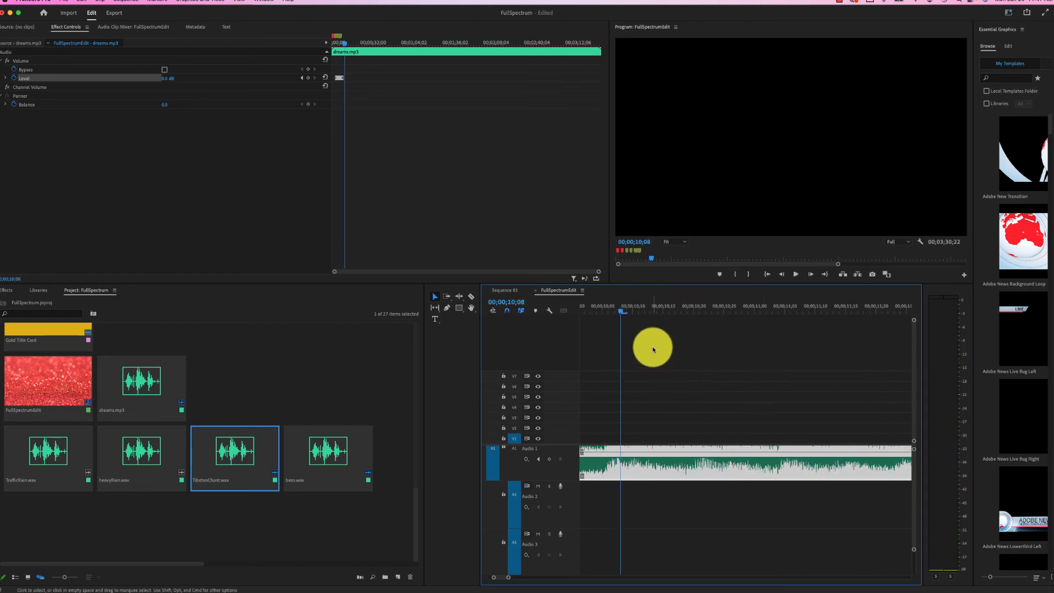
# Step: Review the image cuts and the audio level curves on A1 and A2 from the sequence's opening onward
pyautogui.scroll(1, 655, 416)
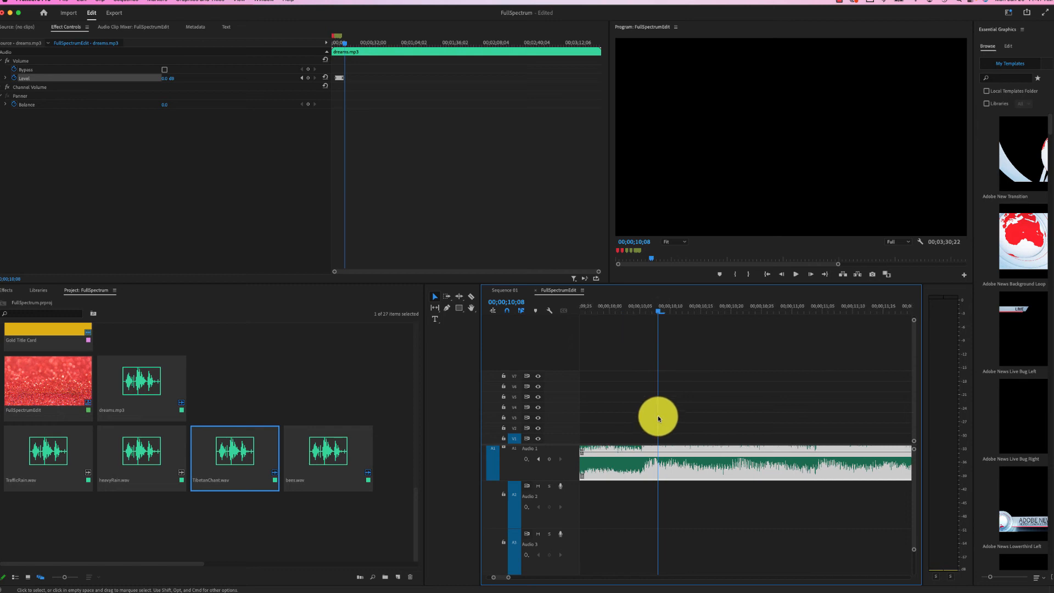
pyautogui.scroll(1, 659, 418)
pyautogui.scroll(1, 744, 492)
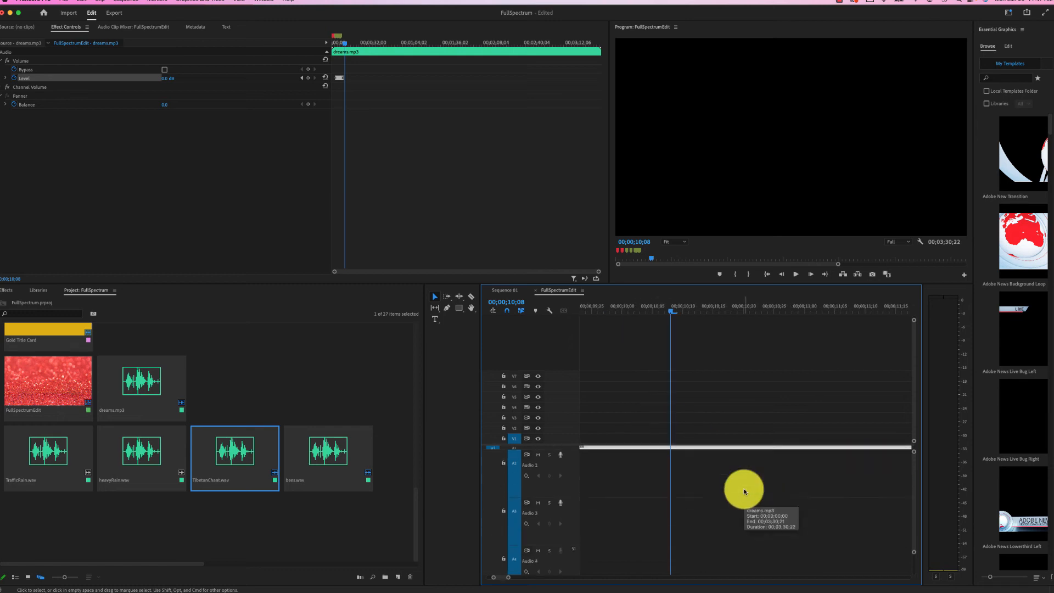
pyautogui.scroll(-1, 745, 491)
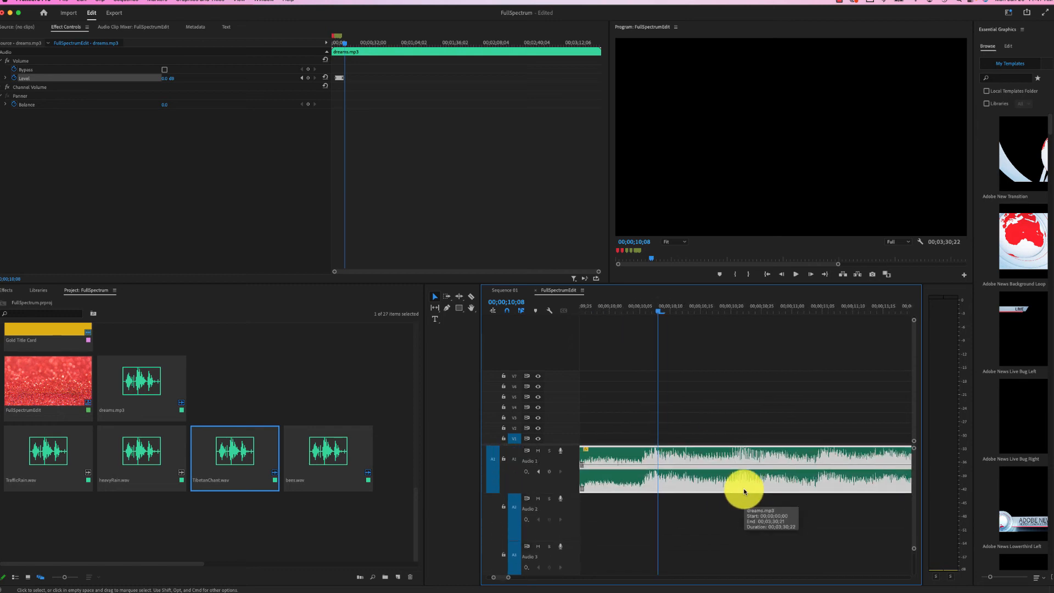
pyautogui.scroll(15, 743, 500)
pyautogui.scroll(-3, 743, 500)
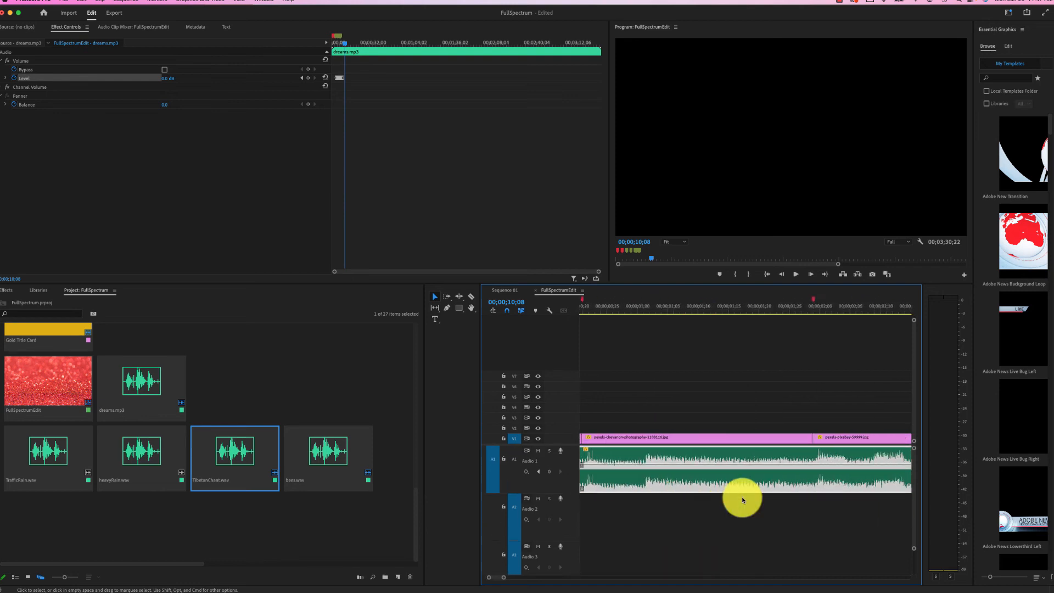
pyautogui.scroll(-15, 743, 499)
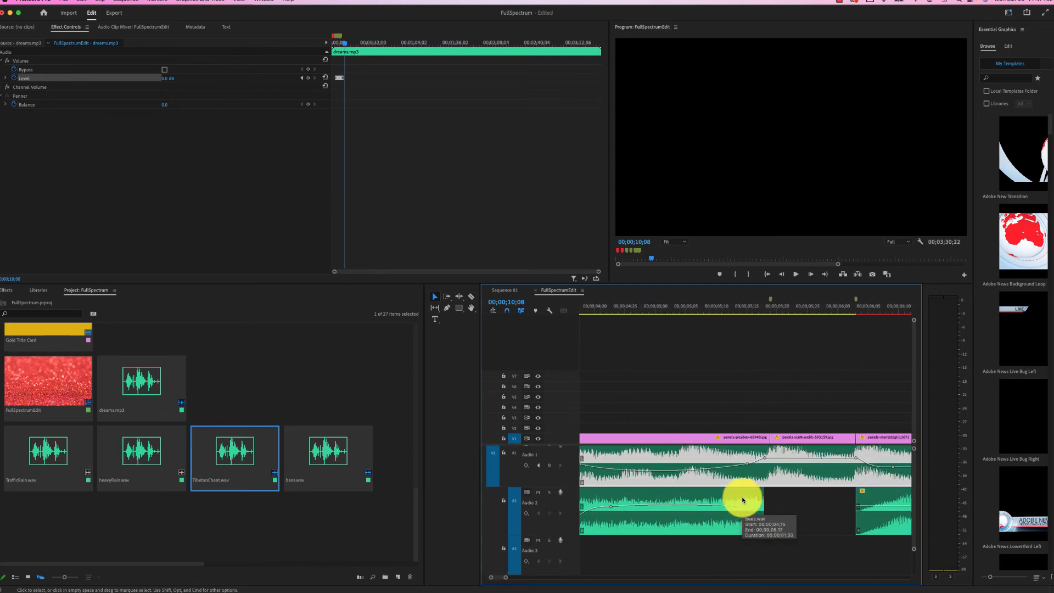
pyautogui.scroll(1, 743, 500)
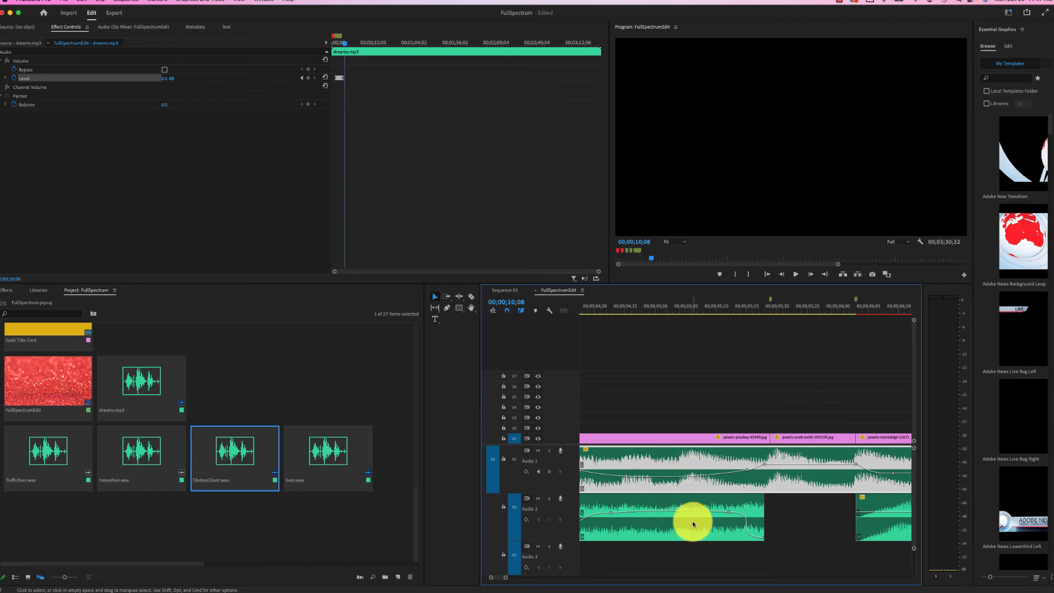
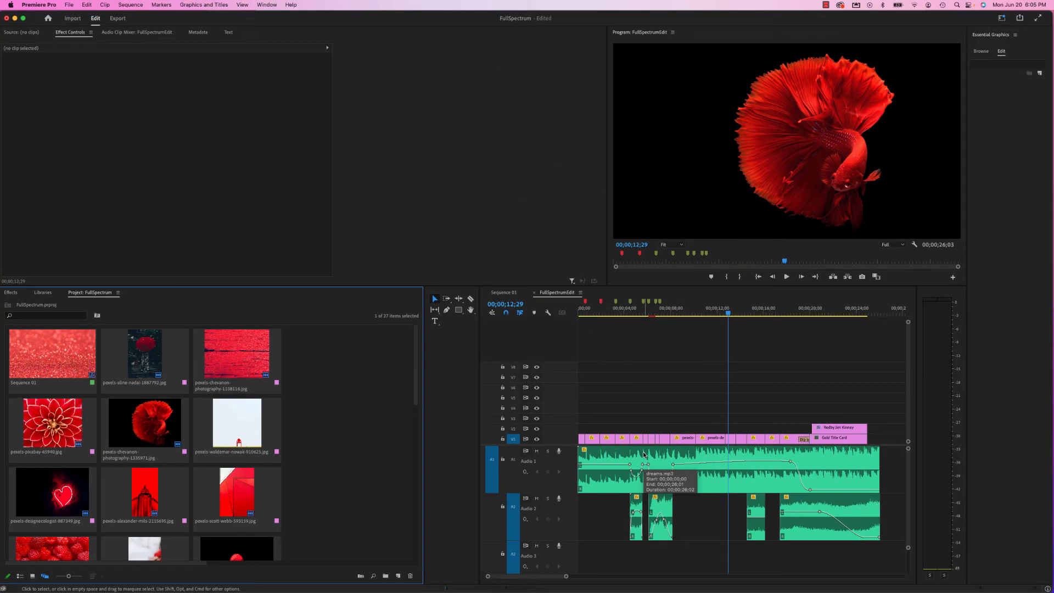
# Step: Select all the clips in the FullSpectrumEdit timeline and open the media export settings
pyautogui.moveTo(729, 313); pyautogui.dragTo(804, 324)
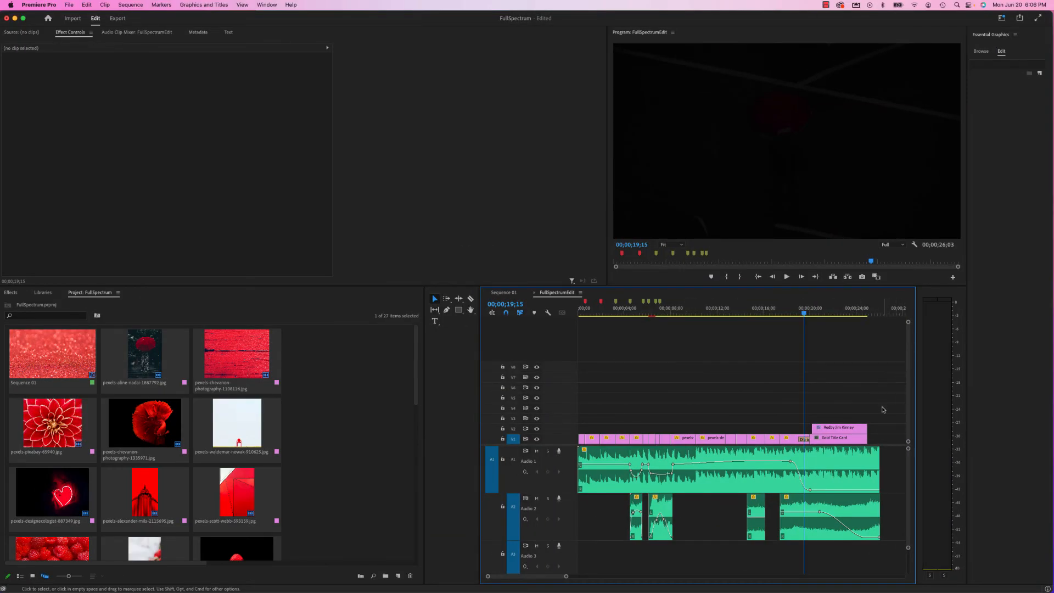
pyautogui.moveTo(883, 410); pyautogui.dragTo(576, 553)
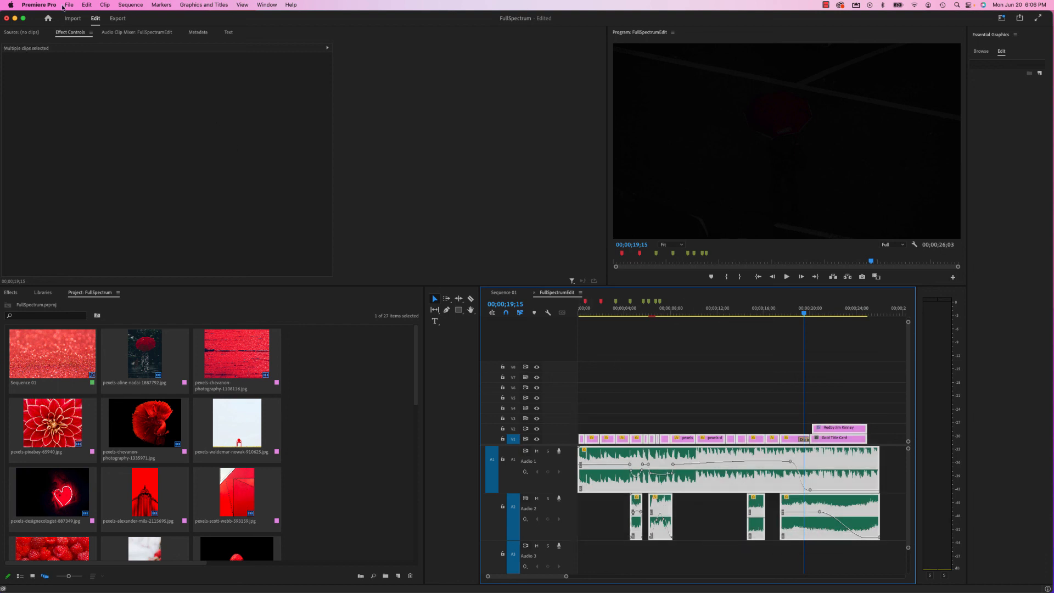
pyautogui.click(70, 4)
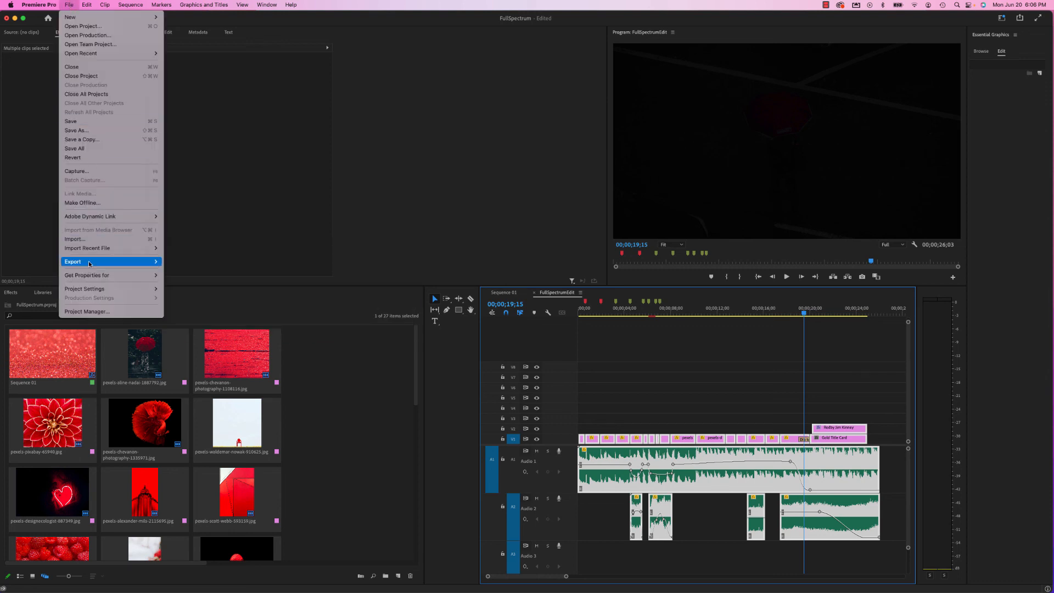
pyautogui.moveTo(90, 264)
pyautogui.click(170, 262)
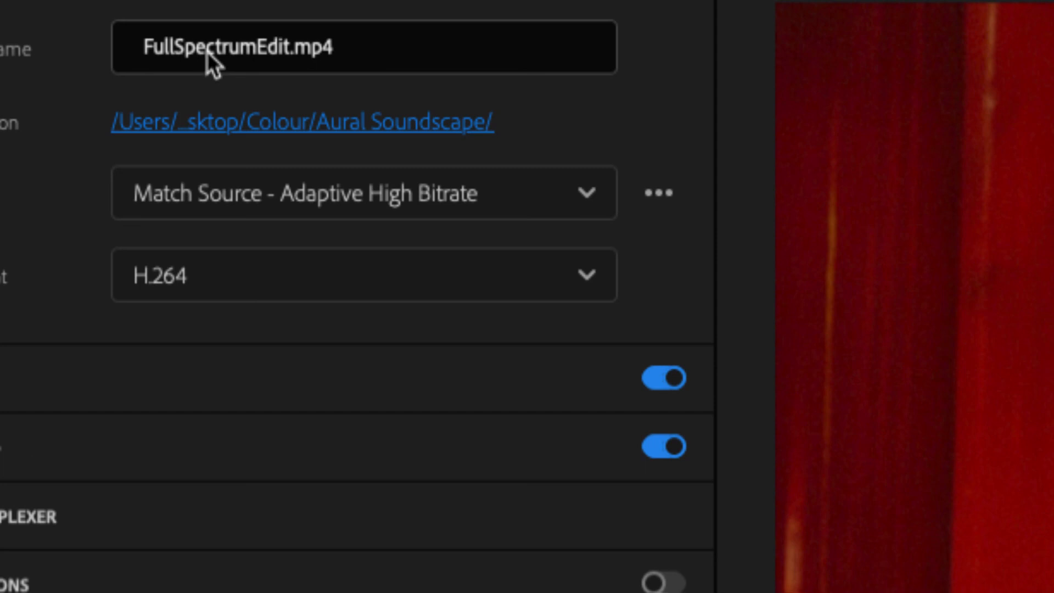
pyautogui.click(197, 58)
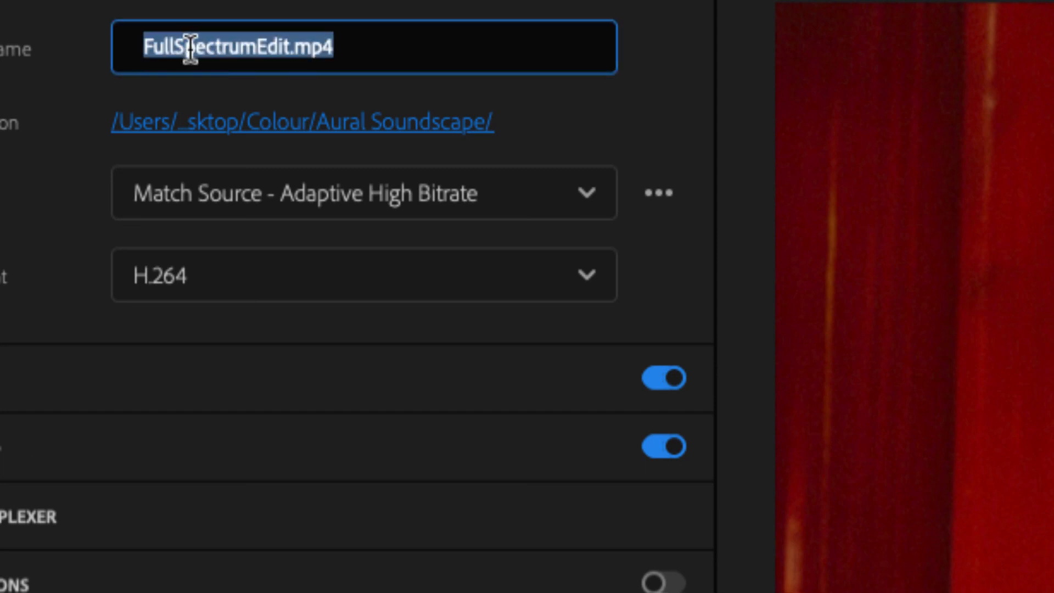
pyautogui.click(289, 49)
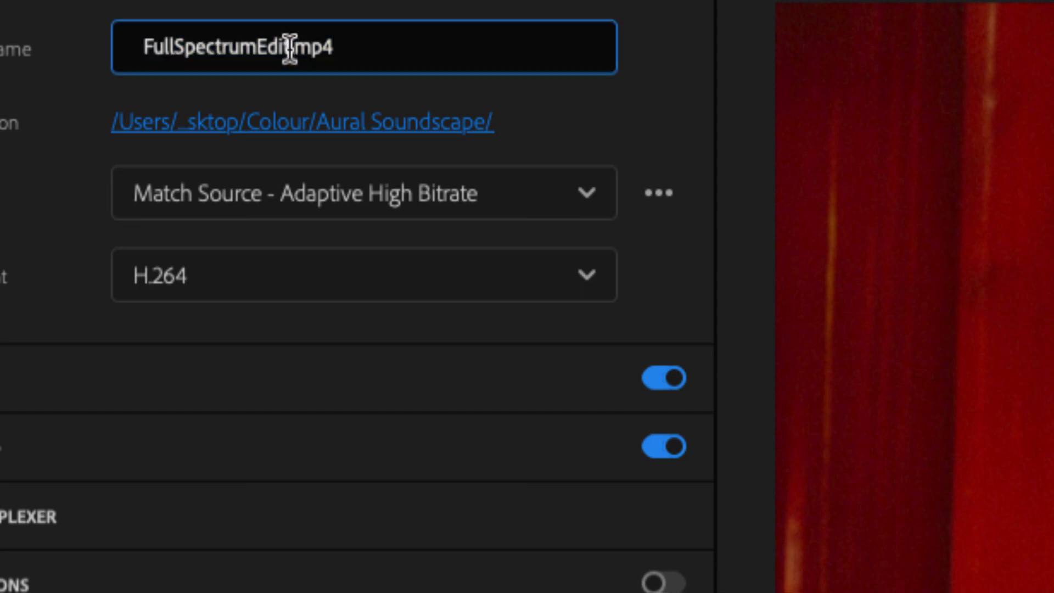
pyautogui.moveTo(291, 49); pyautogui.dragTo(123, 43)
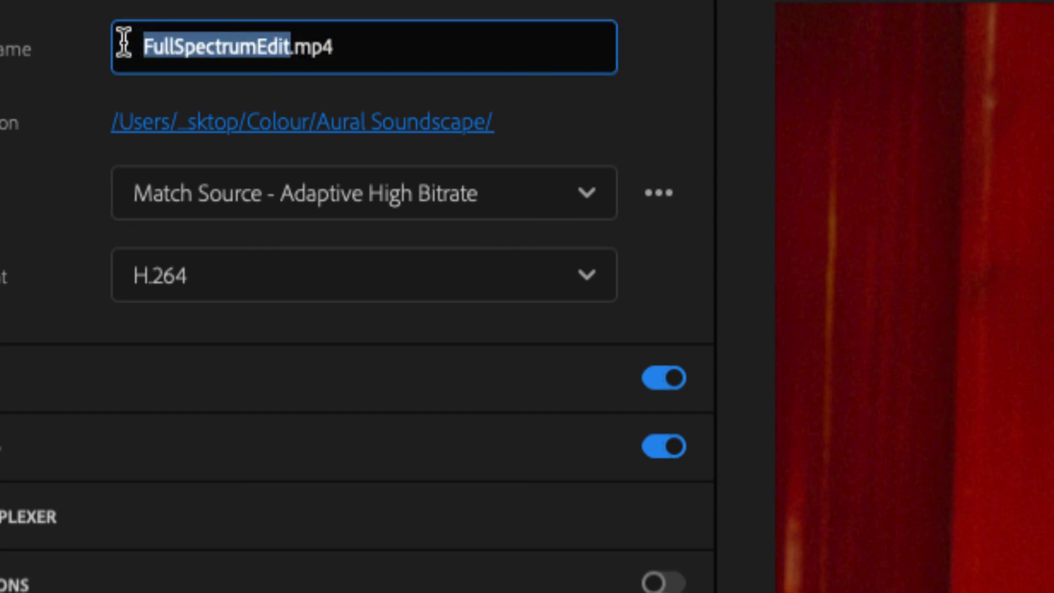
pyautogui.click(165, 45)
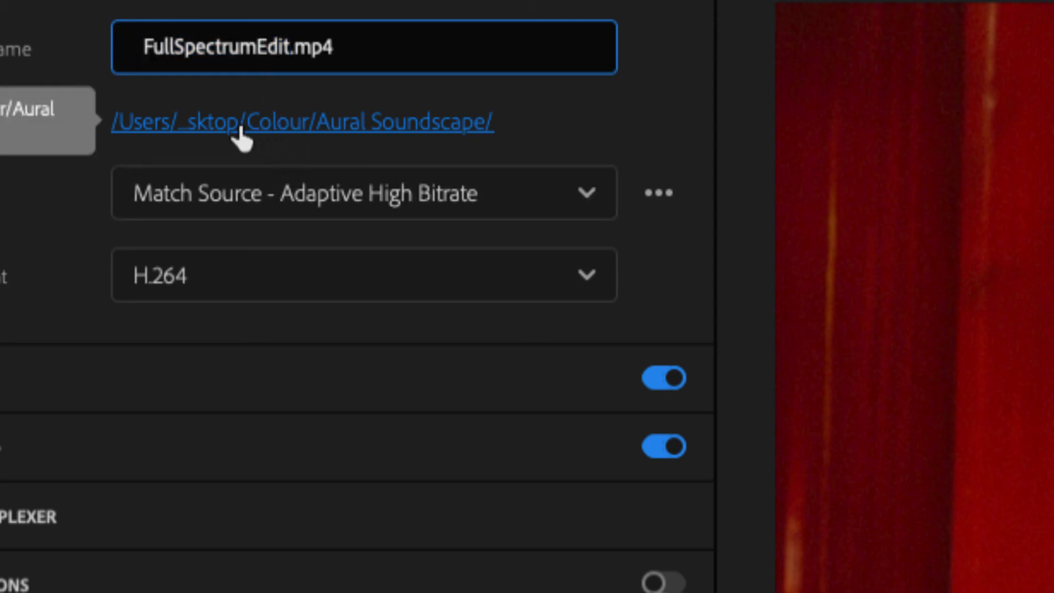
# Step: Browse for the export location through Desktop and Colour to the Aural Soundscape folder and close the folder dialog
pyautogui.click(287, 131)
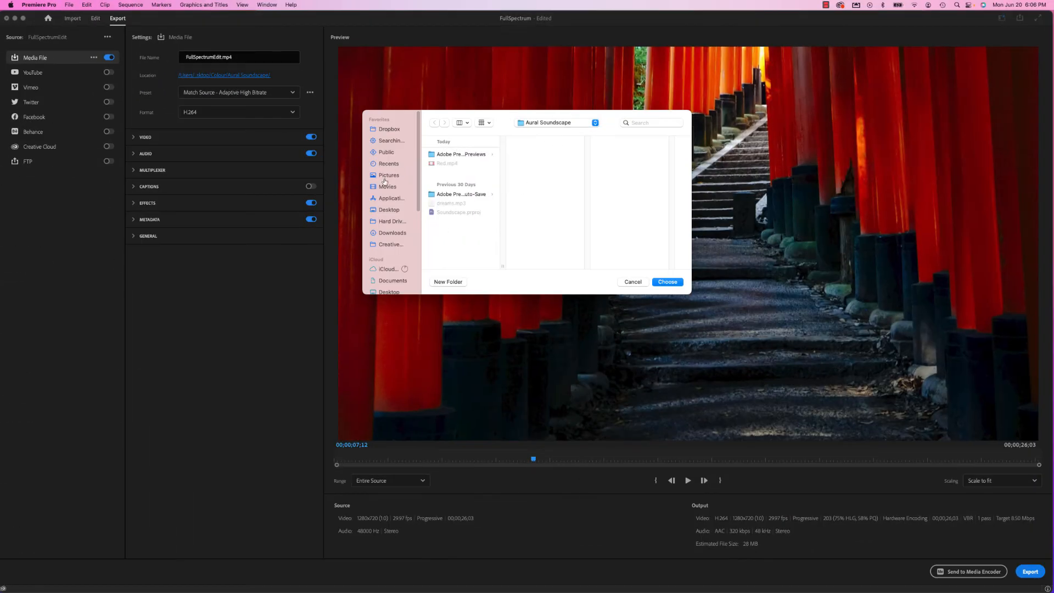
pyautogui.click(383, 210)
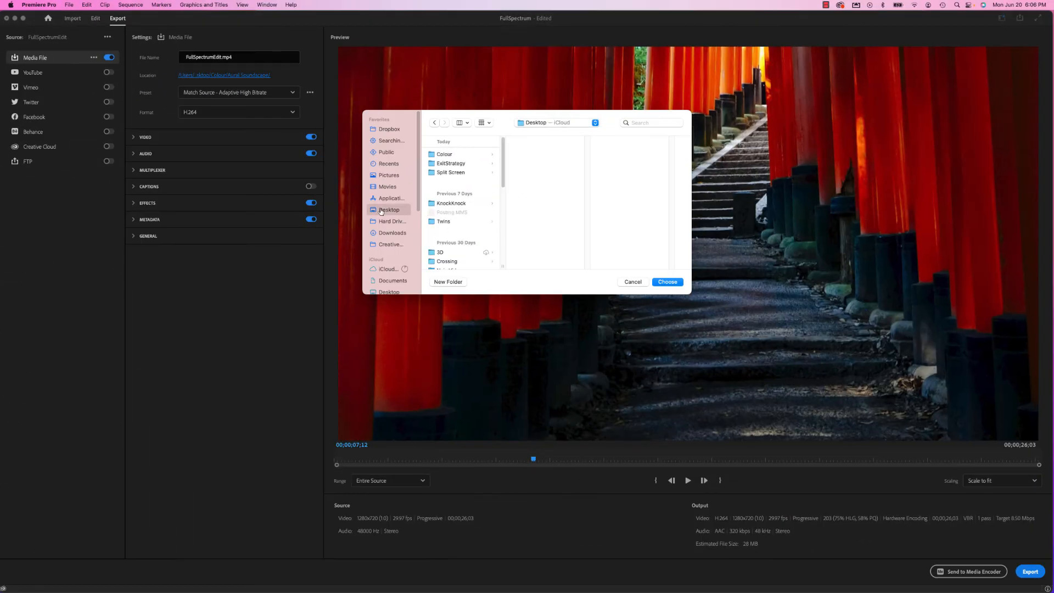
pyautogui.click(439, 158)
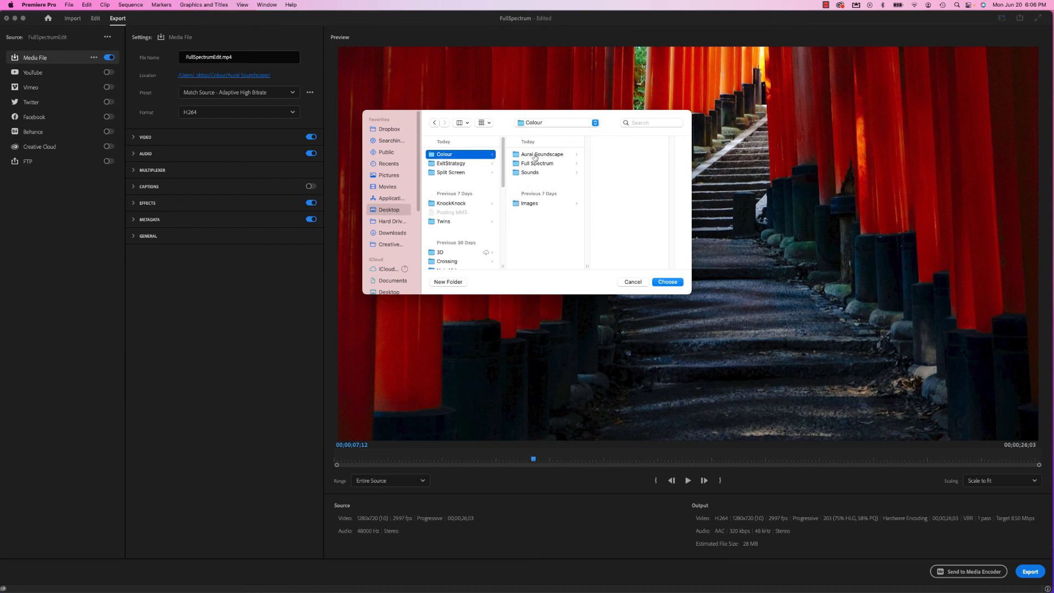
pyautogui.click(533, 156)
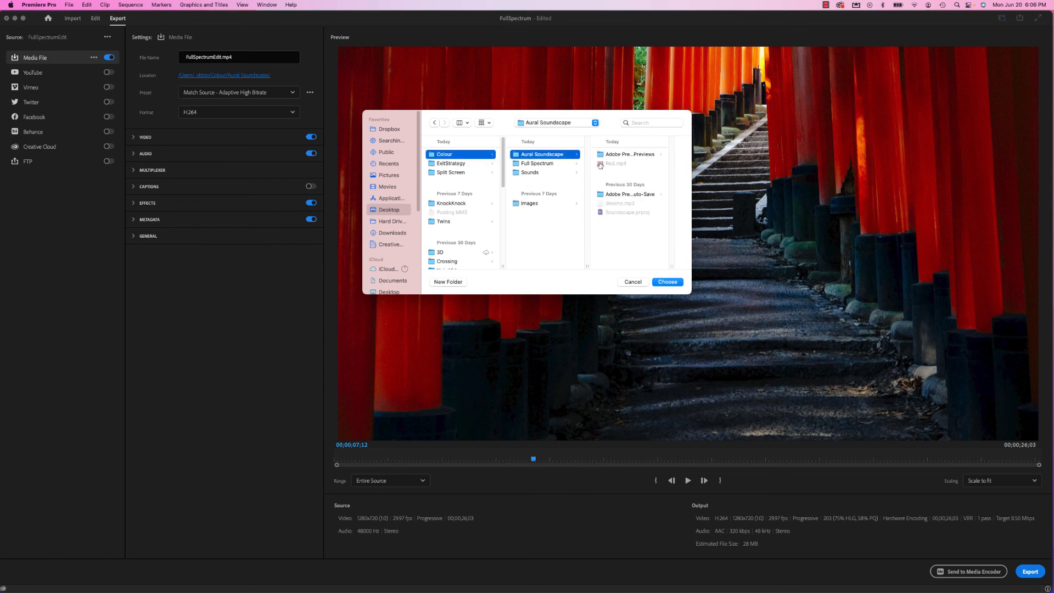
pyautogui.click(637, 282)
pyautogui.click(667, 282)
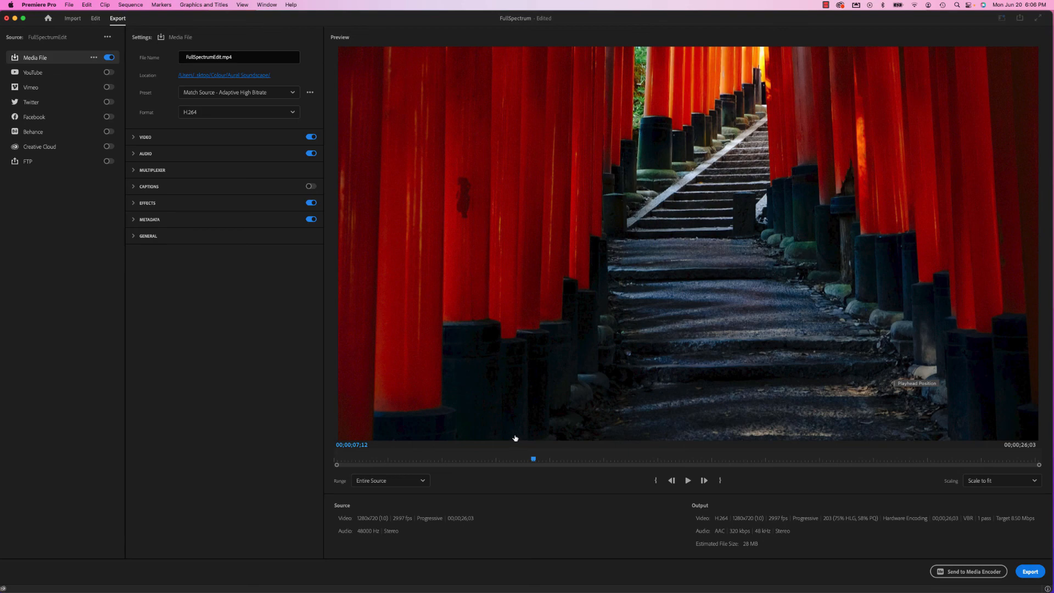
# Step: Scrub the export preview back to the raspberries image at 00;00;02;00
pyautogui.click(532, 460)
pyautogui.moveTo(533, 460); pyautogui.dragTo(387, 462)
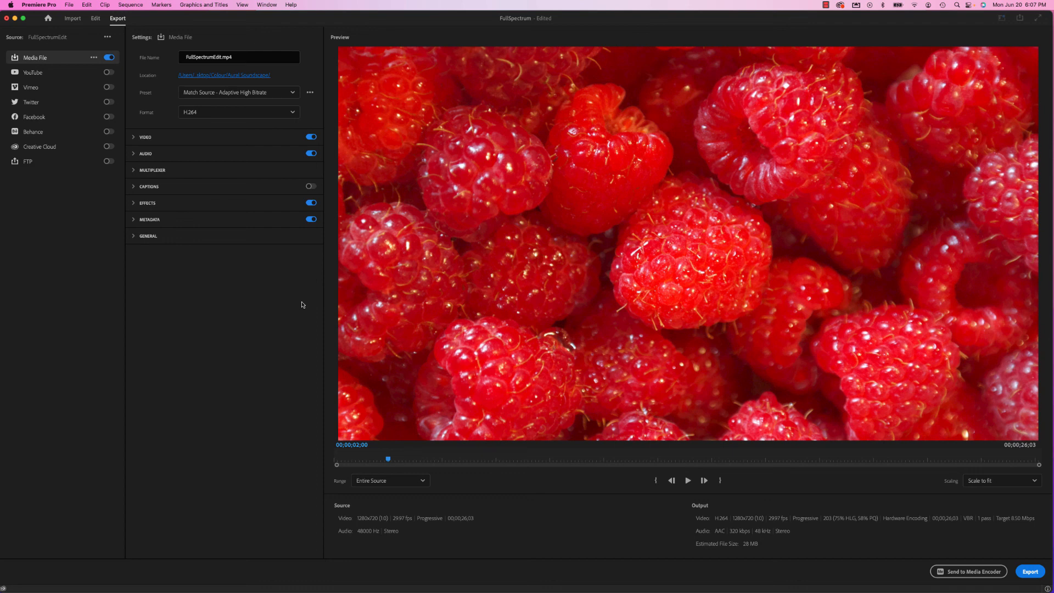
# Step: Quit Premiere Pro, saving the changes to FullSpectrum.prproj
pyautogui.press('super+q')
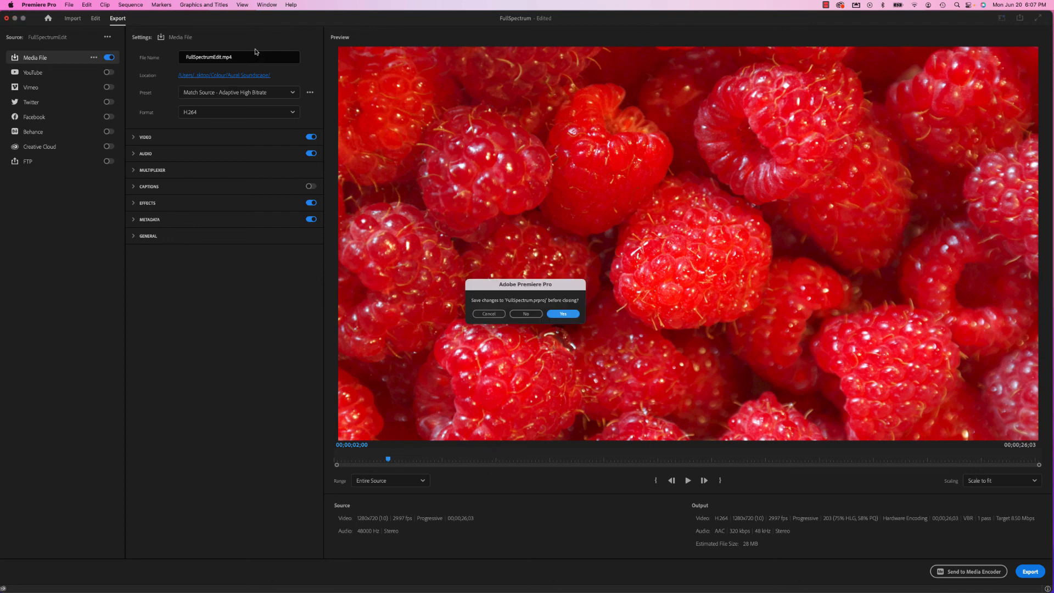
pyautogui.click(563, 314)
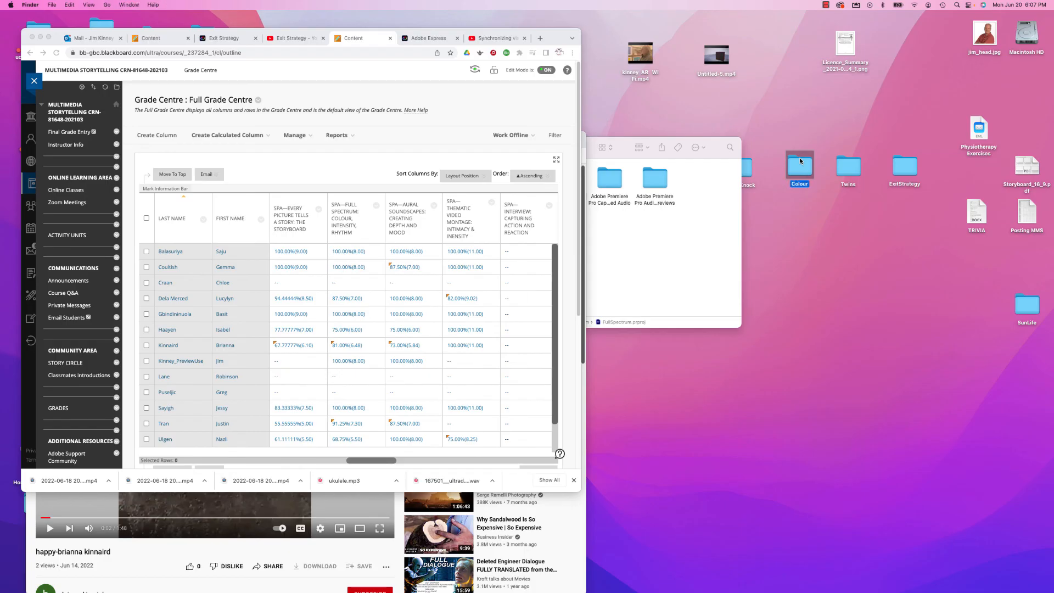
# Step: Open Red.mp4 from the Aural Soundscape folder inside Colour in QuickTime Player and play it full screen
pyautogui.doubleClick(801, 161)
pyautogui.doubleClick(577, 203)
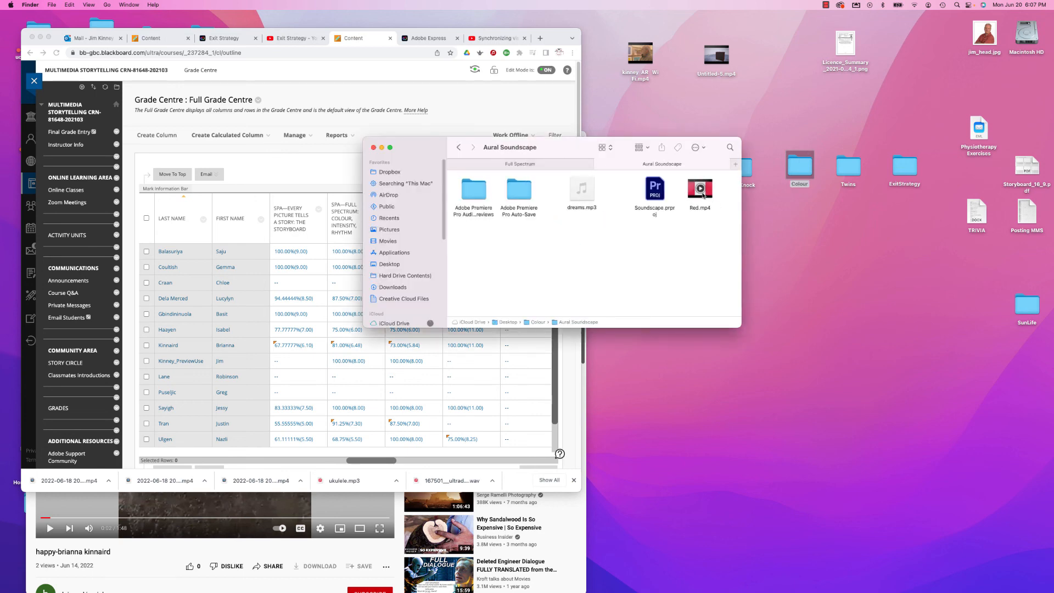
pyautogui.doubleClick(701, 192)
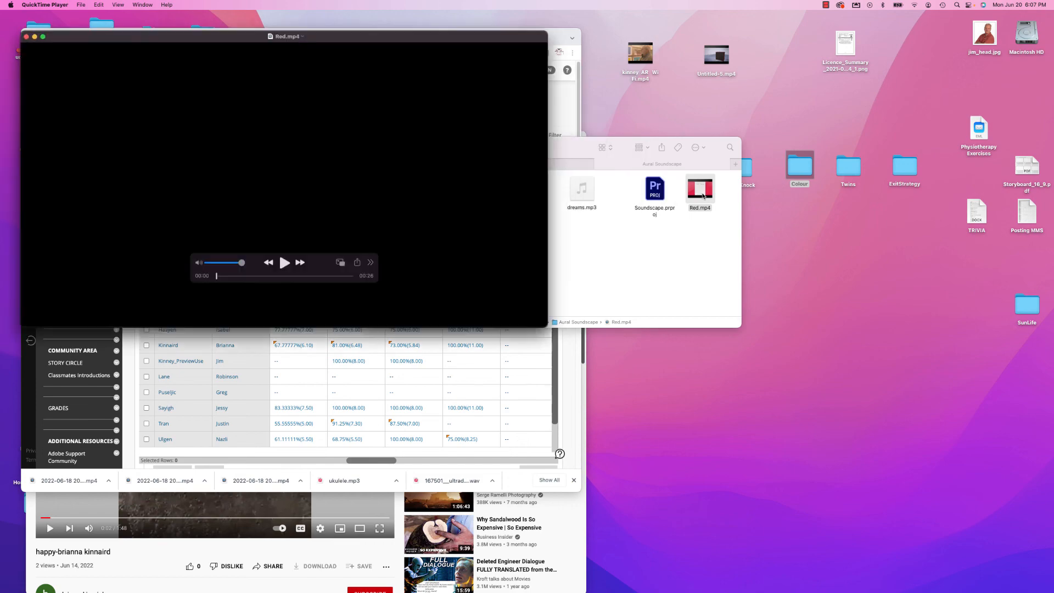
pyautogui.click(284, 263)
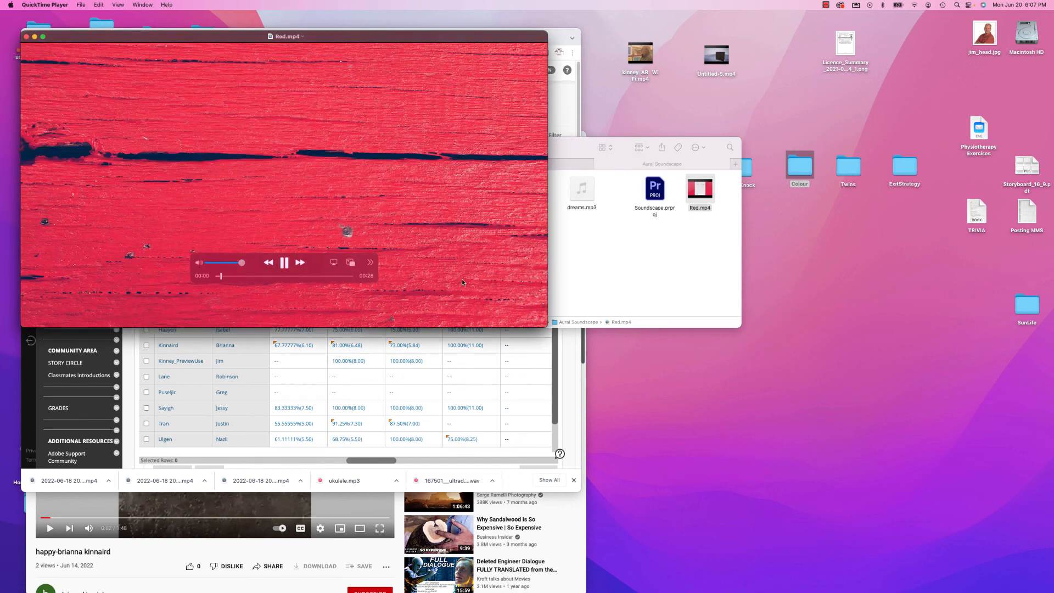
pyautogui.press('super+f')
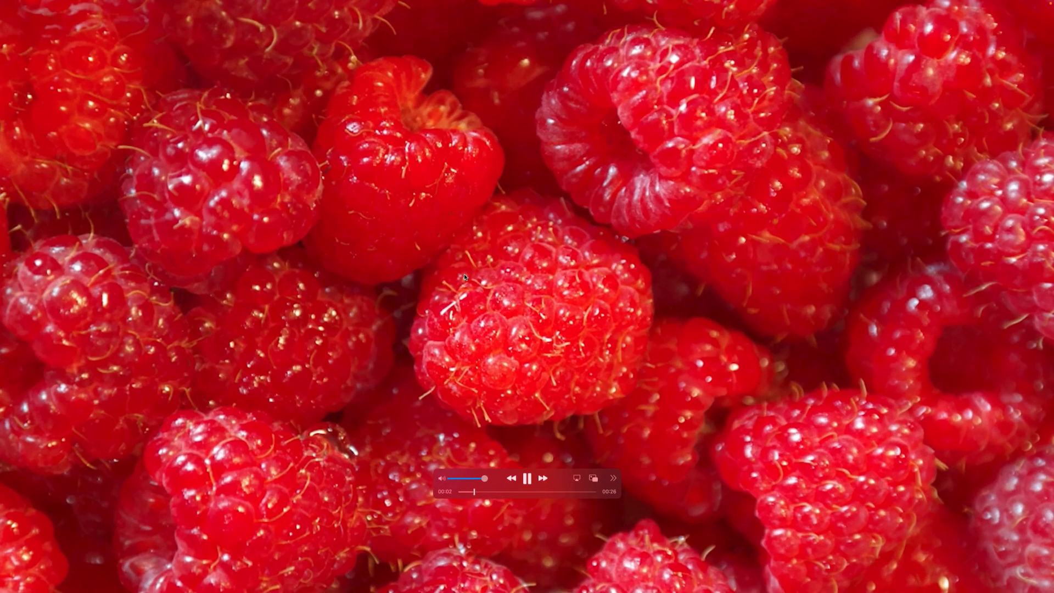